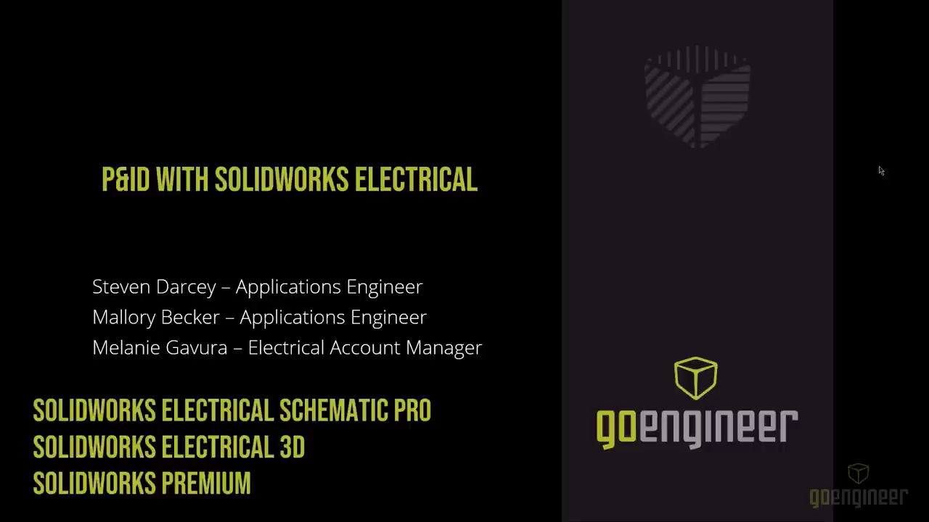
- Advance the webinar slideshow from the title slide through Topics to the DEMO slide
click(711, 230)
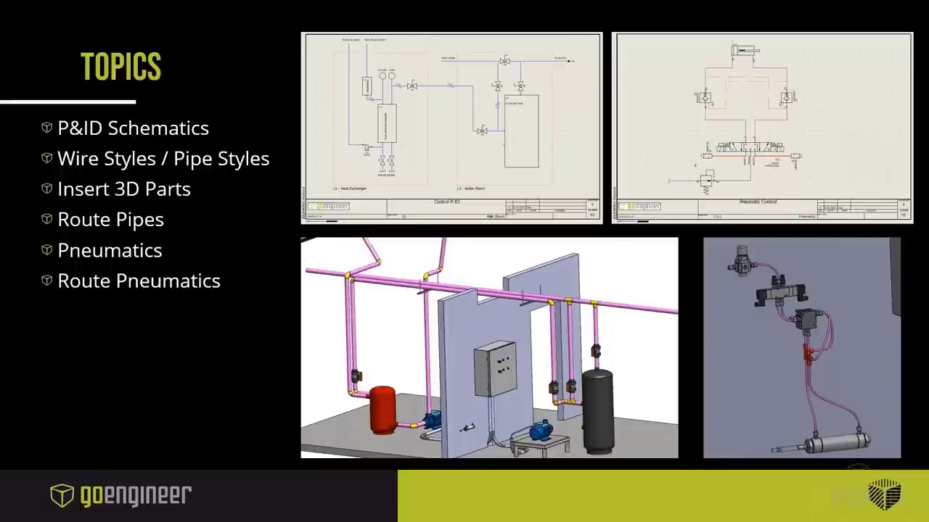
click(269, 351)
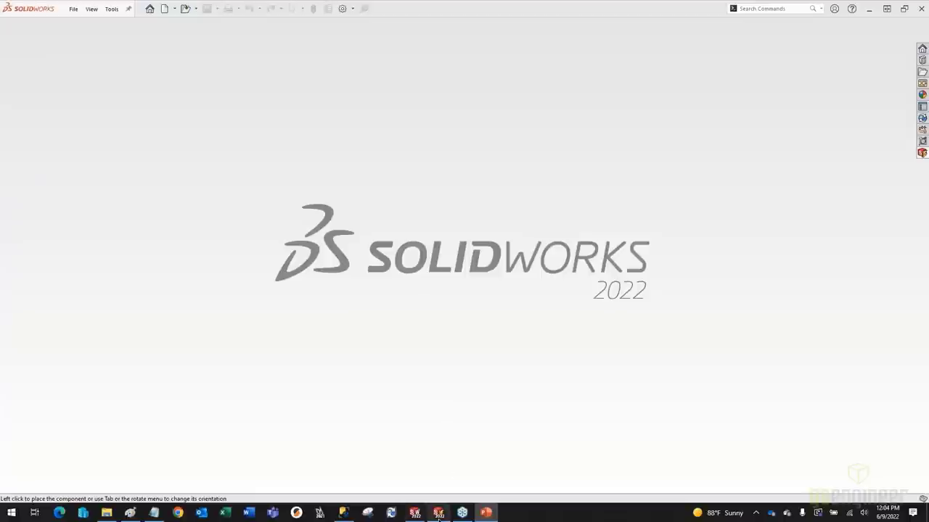
- Switch to SOLIDWORKS Electrical, pan the 03 - Control P-ID sheet, and browse the Draw, Modify and Schematic tabs
click(438, 512)
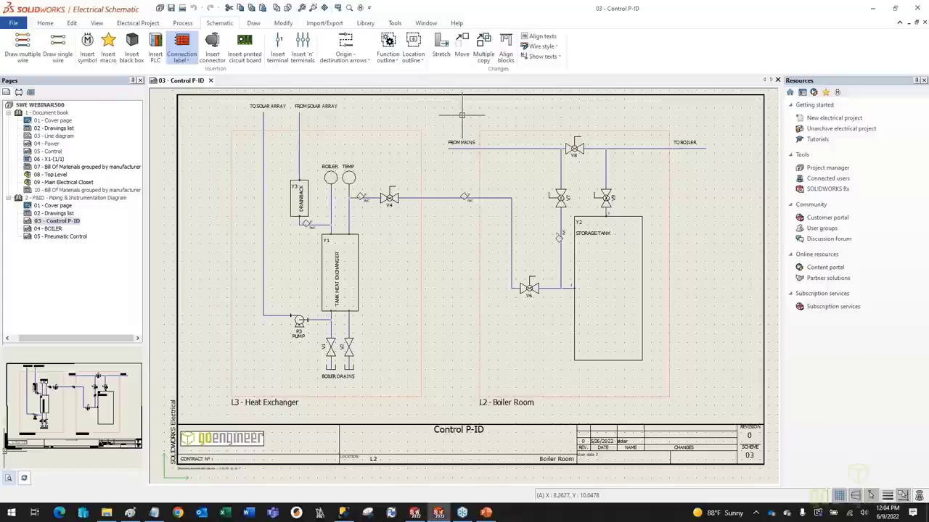
mouse_move(440, 227)
middle_down()
mouse_move(439, 210)
mouse_move(429, 224)
middle_up()
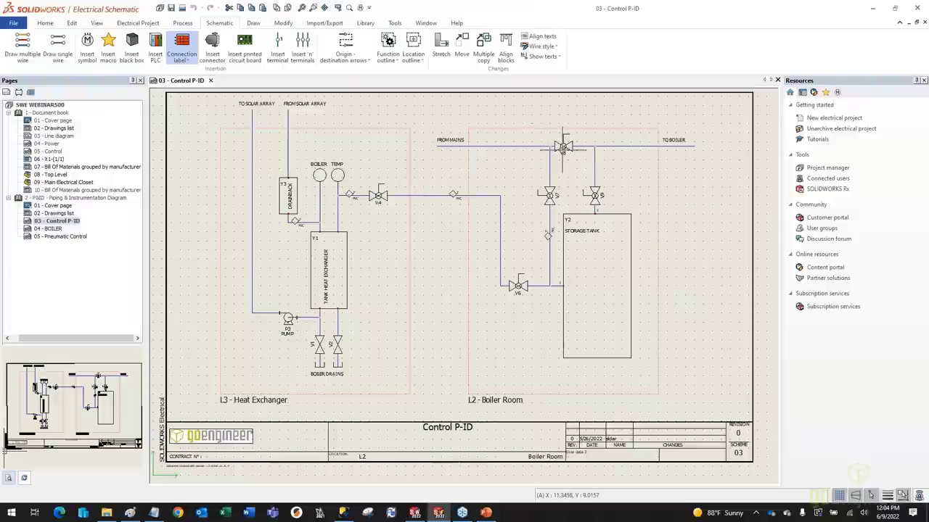
click(254, 23)
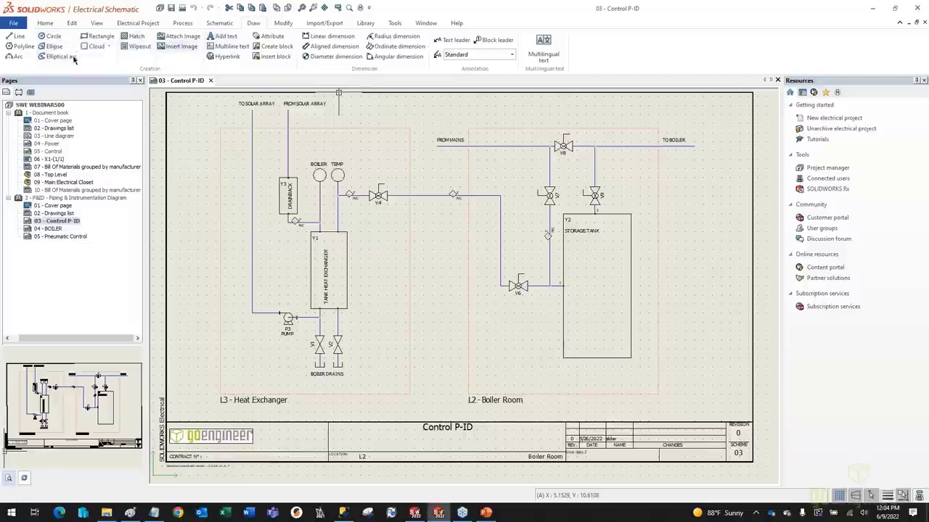
click(283, 23)
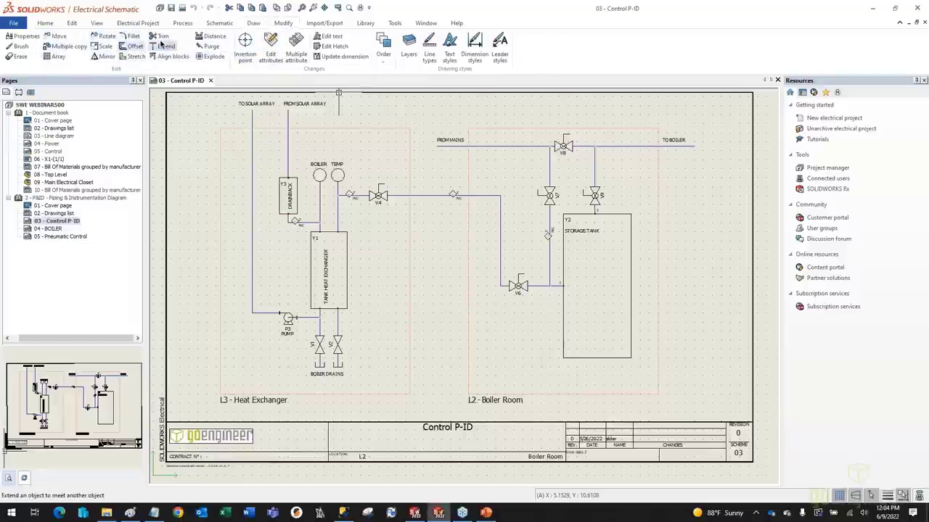
click(219, 24)
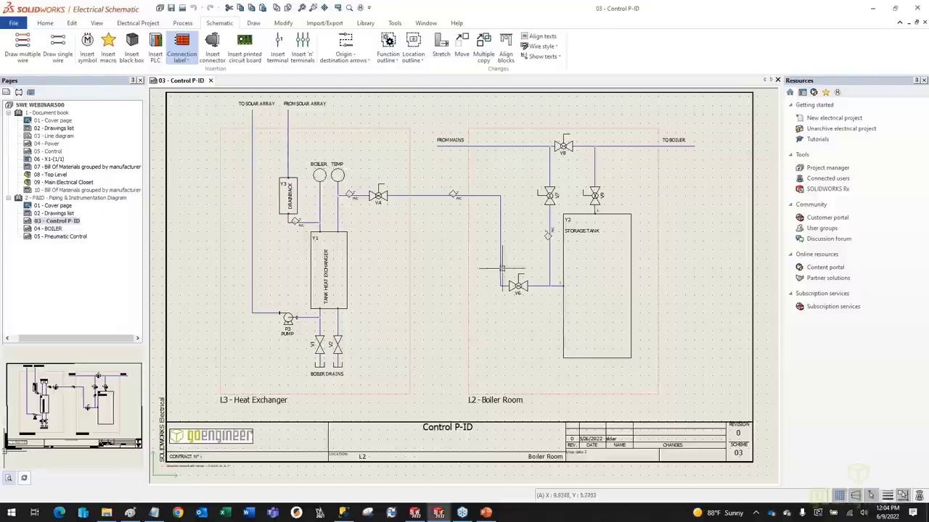
middle_drag(529, 299, 525, 297)
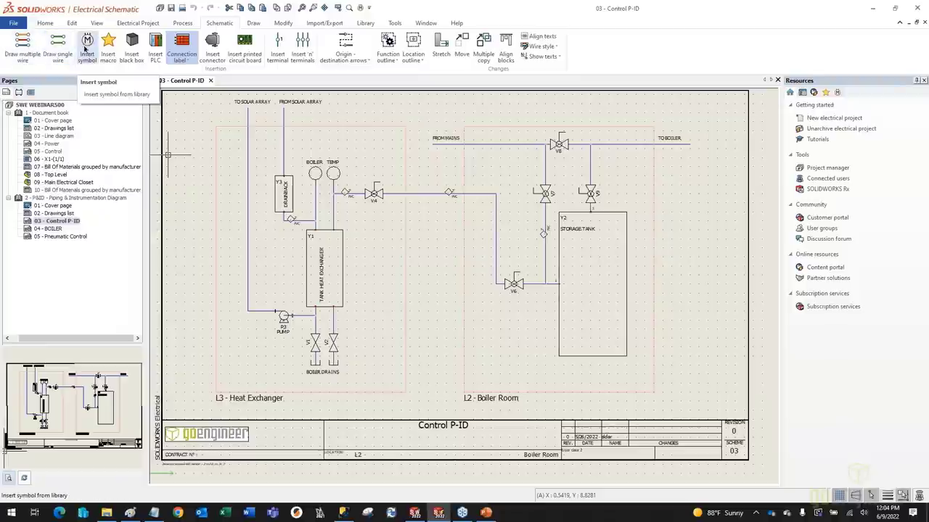
- Search the Insert symbol library for 'valve', then 'pump', and pick the PCF062 Pump symbol to insert
click(836, 95)
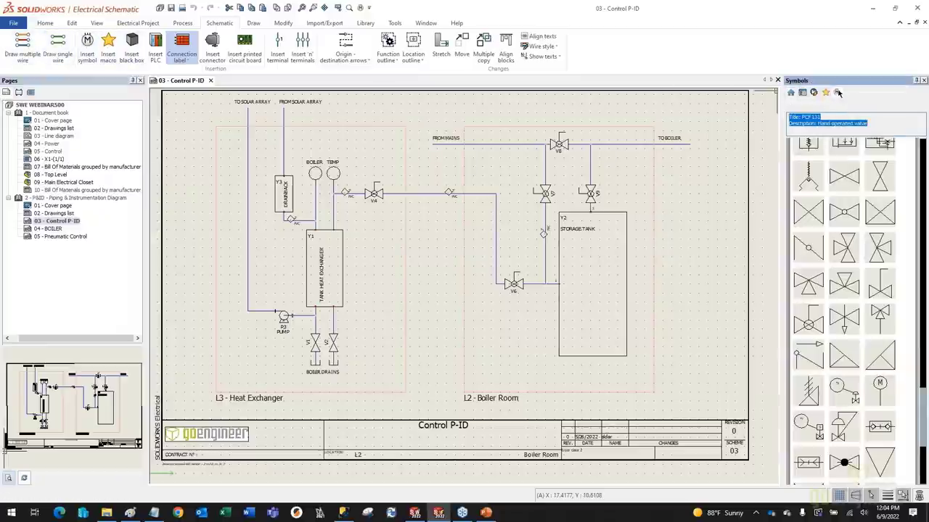
key(ctrl+f)
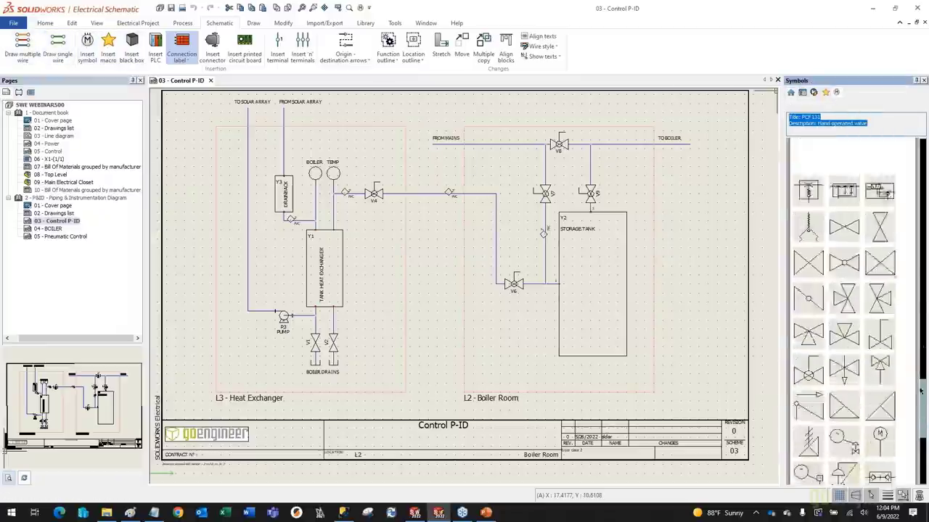
text(valve)
key(Return)
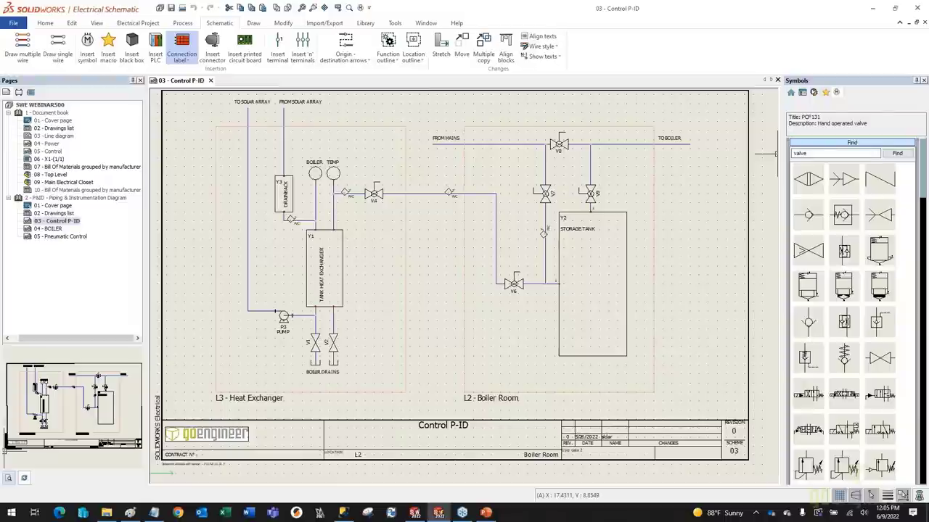
double_click(798, 153)
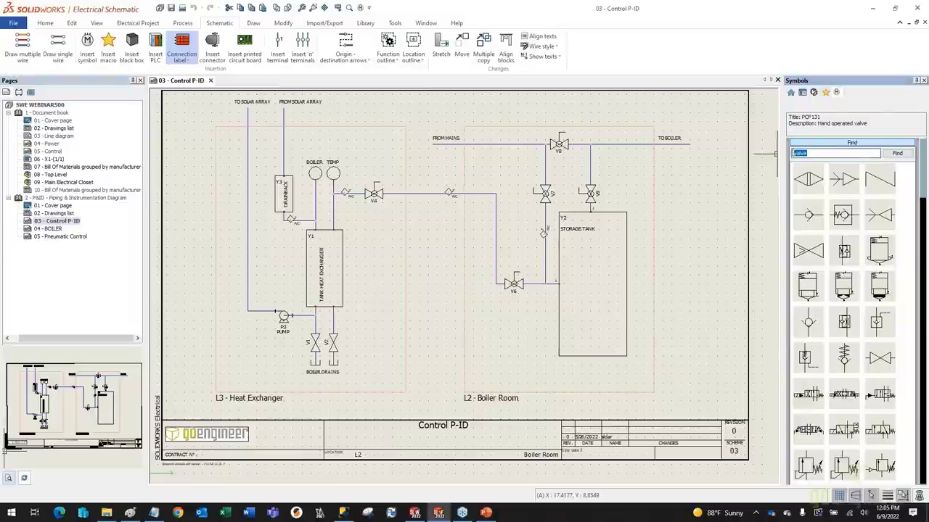
text(pump)
click(885, 154)
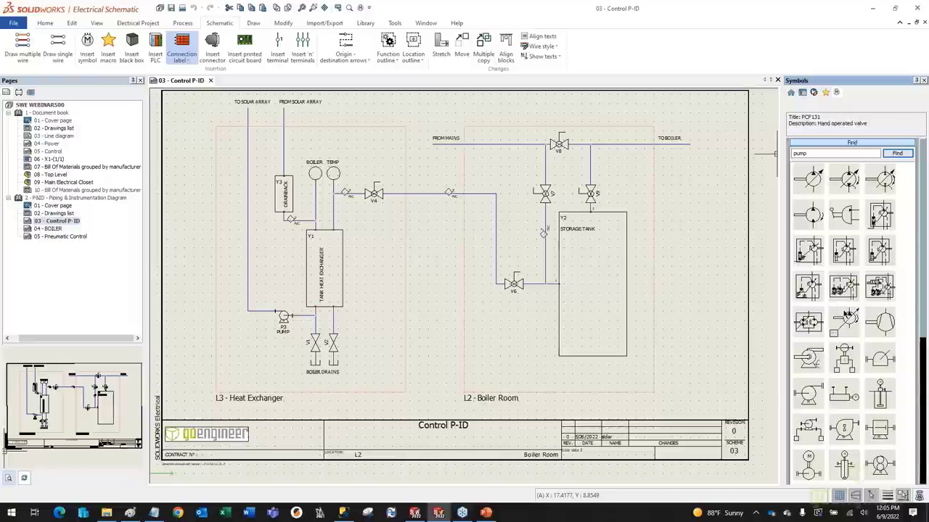
scroll(837, 327, down, 3)
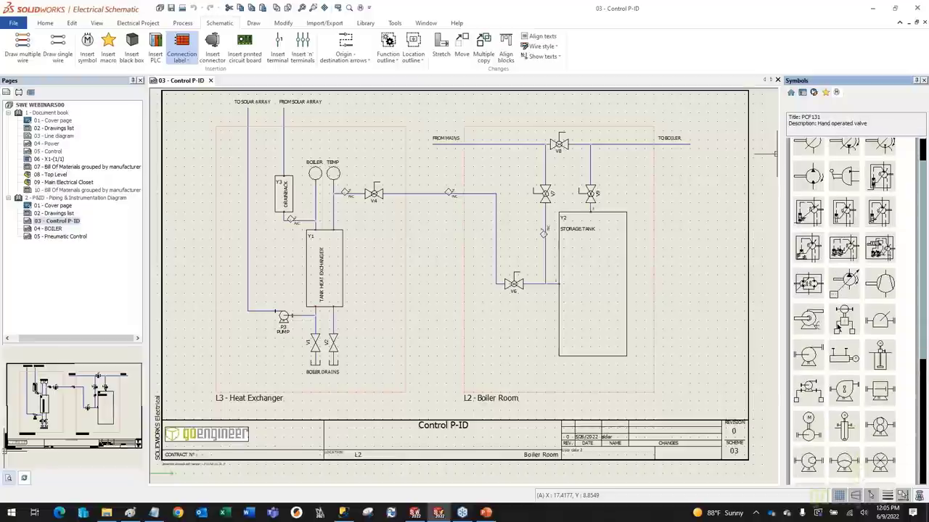
click(811, 302)
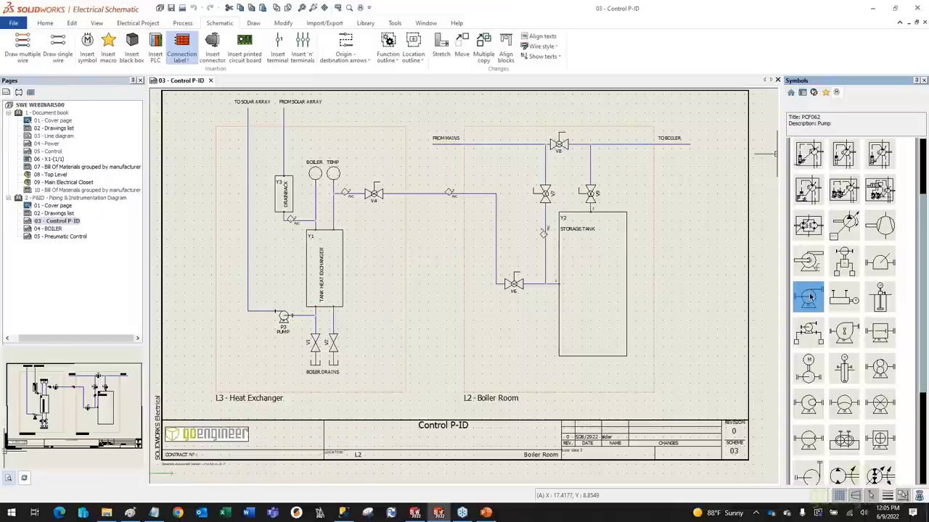
click(810, 297)
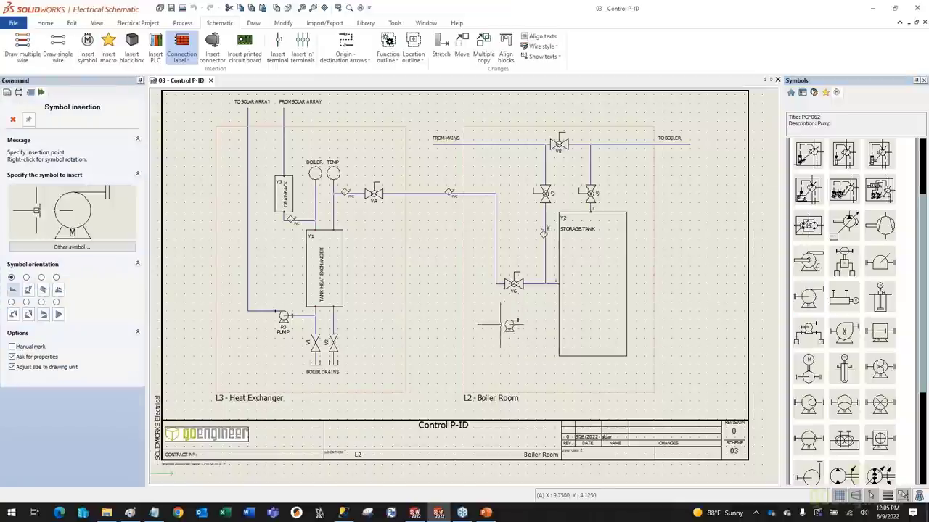
- Place the pump below valve V6 and link it to existing component =F1-P2 under L3 - Heat Exchanger
scroll(499, 324, up, 1)
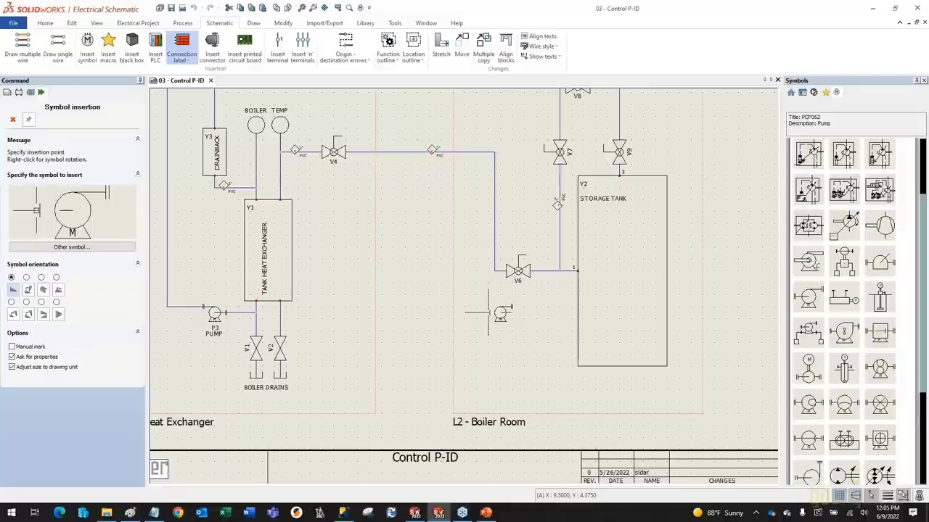
click(488, 318)
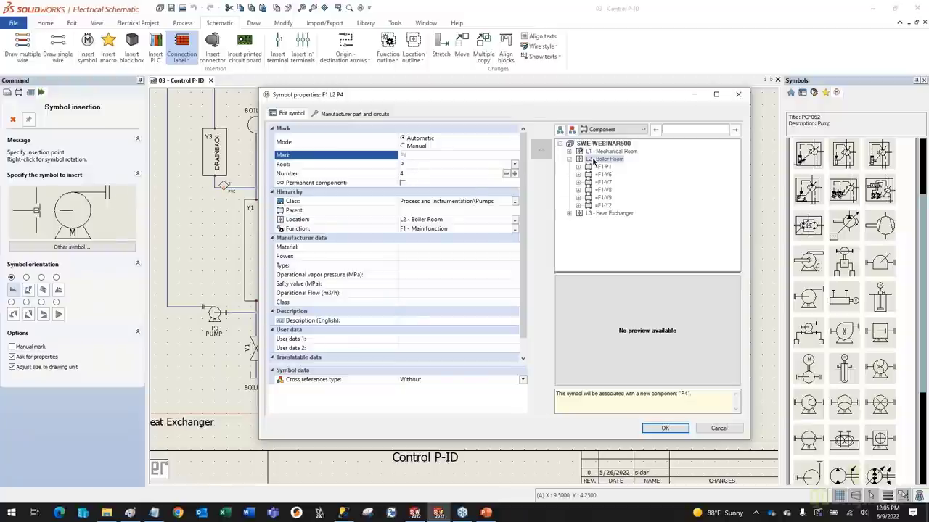
click(569, 213)
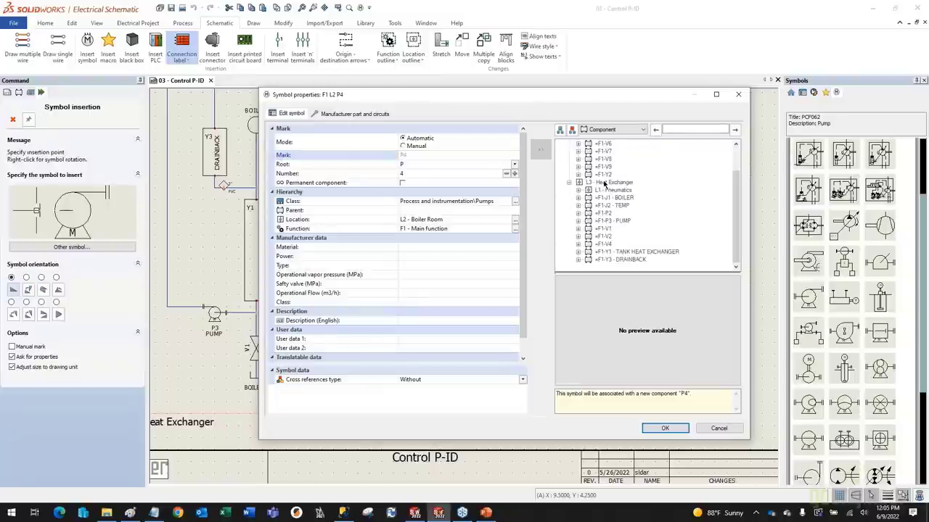
click(600, 214)
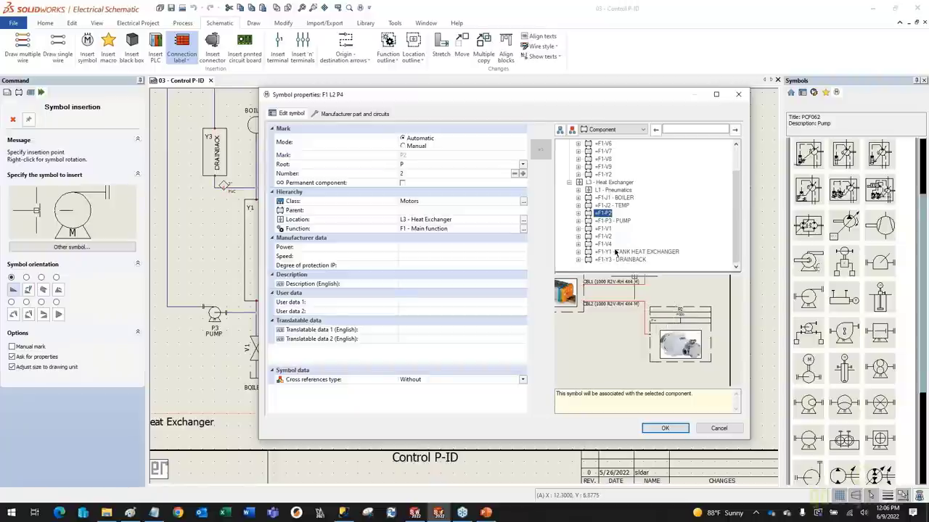
click(662, 428)
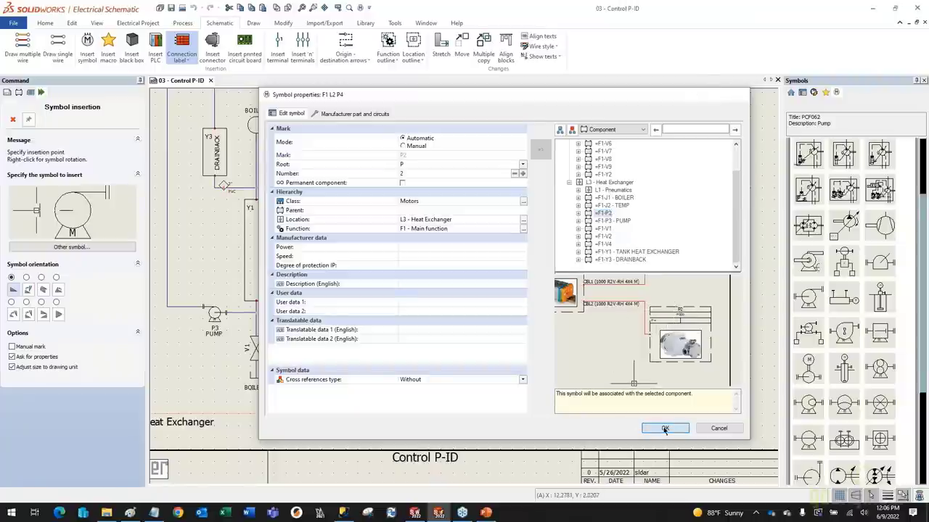
- End symbol insertion and bring pump P2 below valve V6 into view
key(Escape)
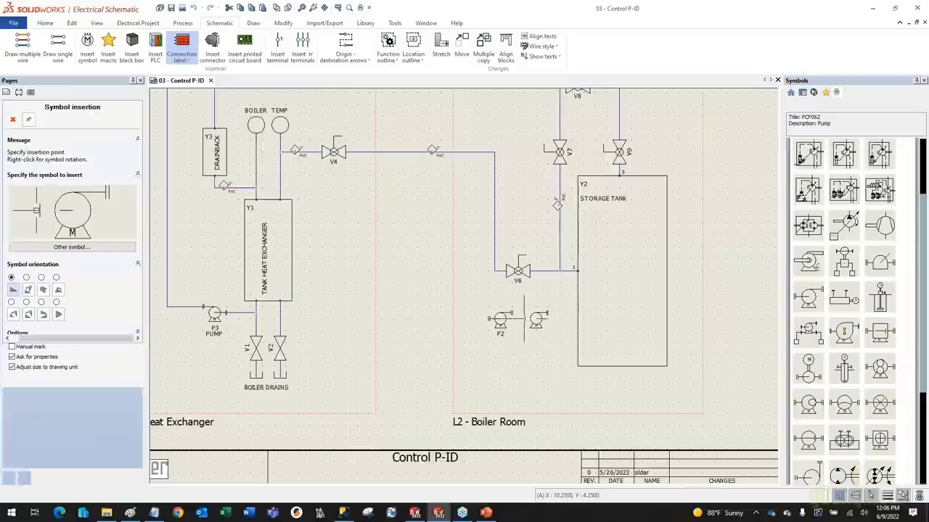
scroll(498, 323, up, 1)
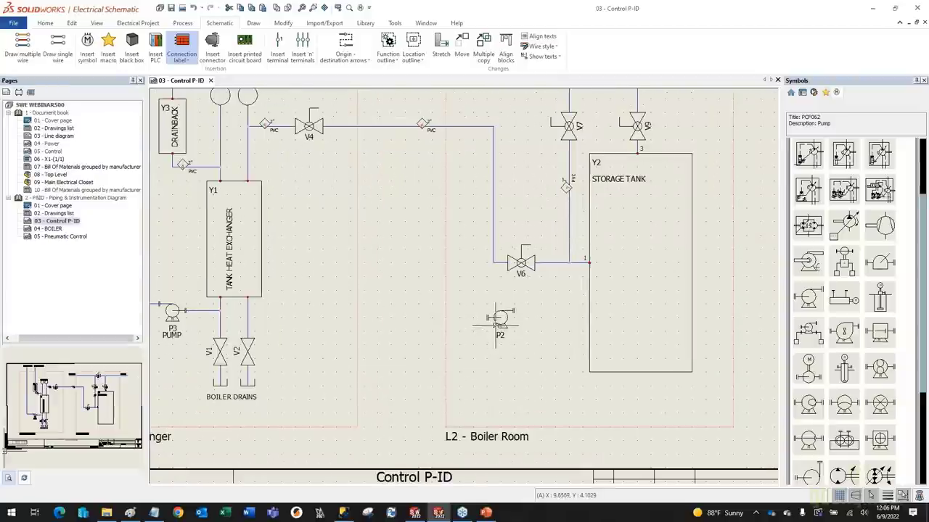
scroll(499, 323, up, 1)
middle_drag(499, 323, 528, 319)
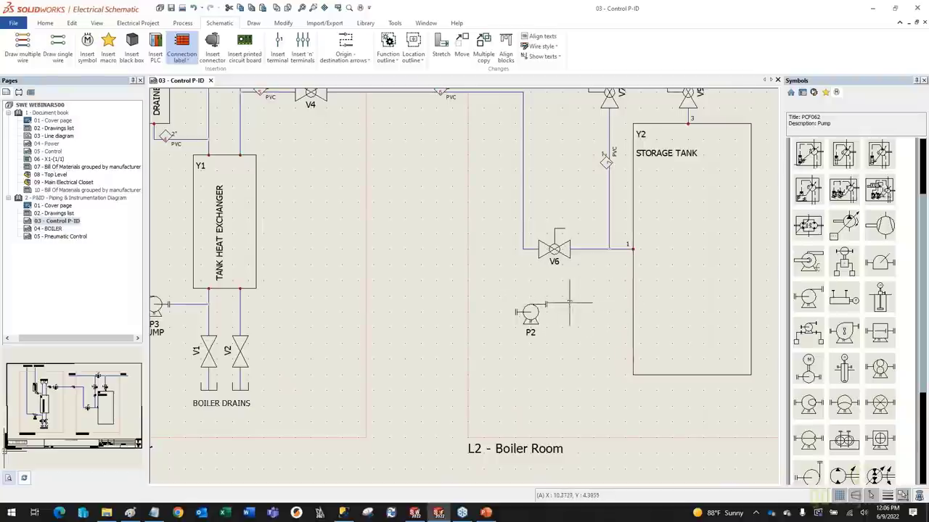
- Open the SWE WEBINAR500 project's wire style management via Configurations > Wire style
right_click(39, 107)
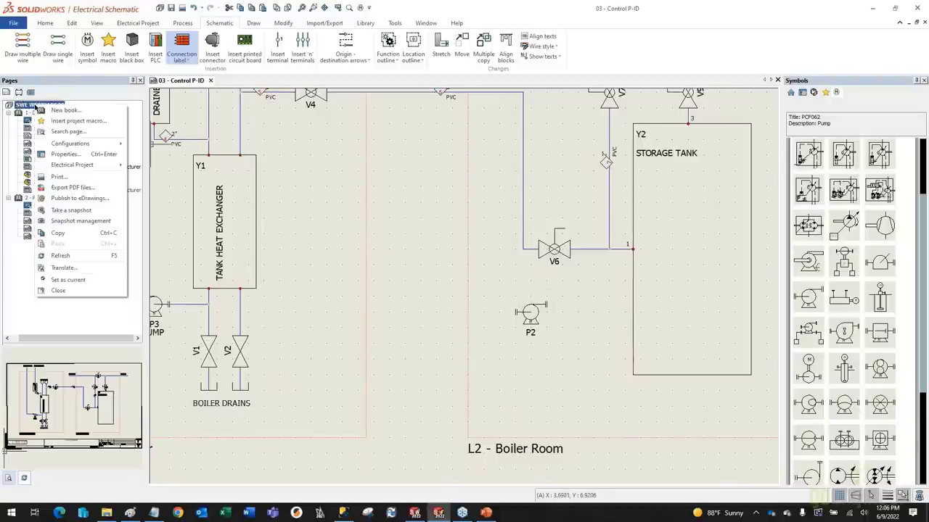
mouse_move(73, 144)
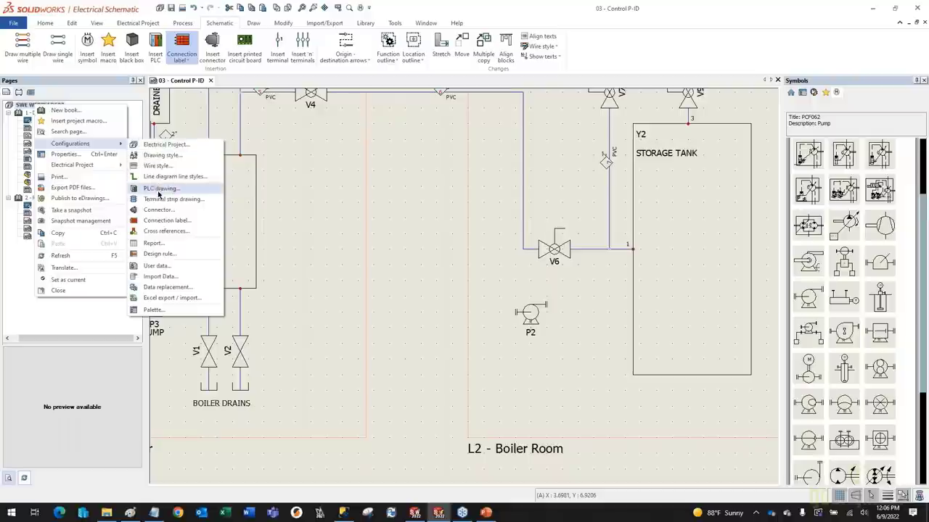
click(157, 166)
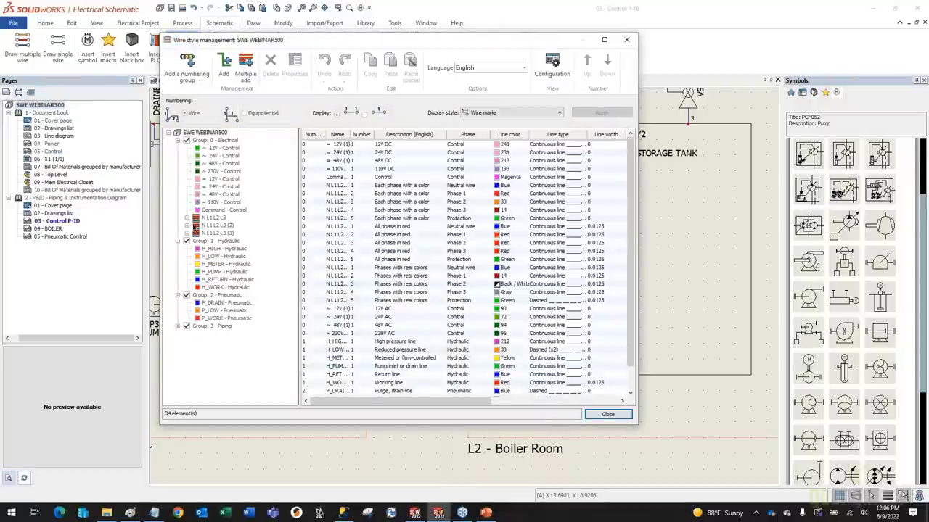
- Browse the wire style groups and inspect the H_LOW hydraulic style's properties without changing them
click(188, 218)
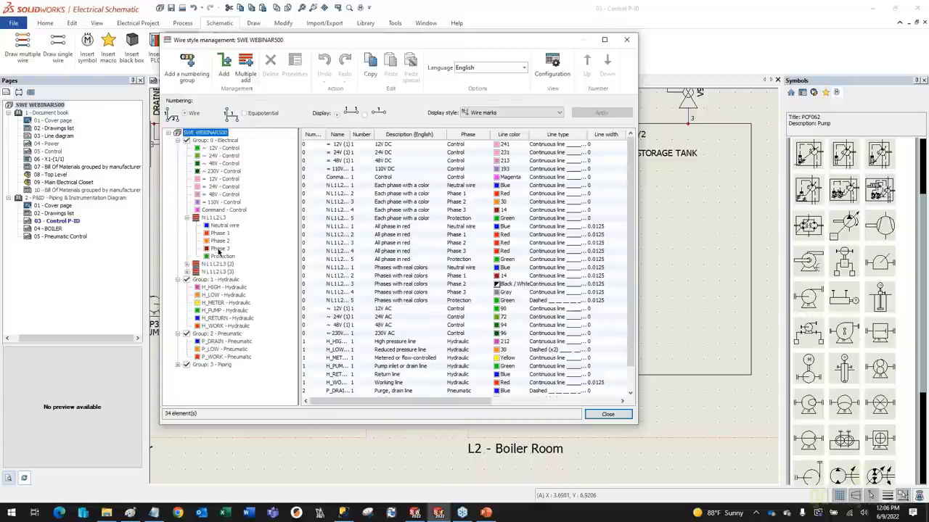
click(189, 218)
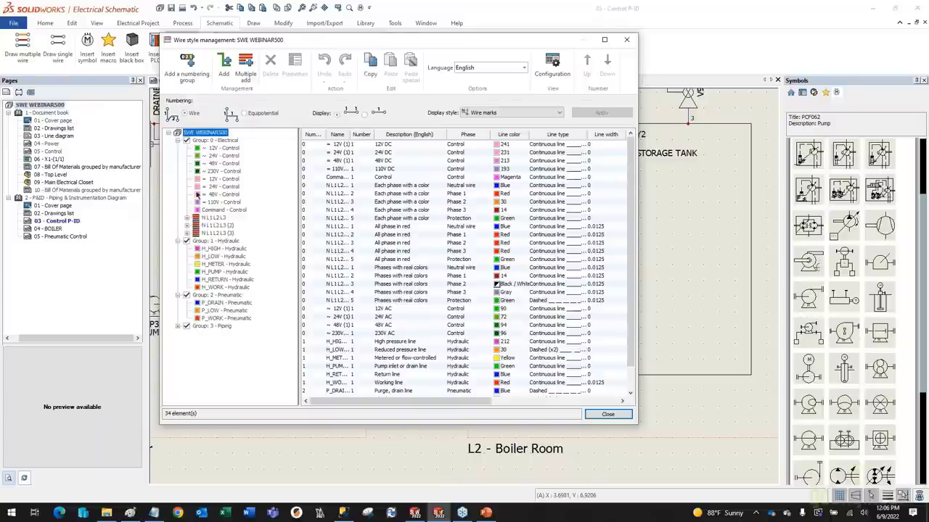
click(178, 140)
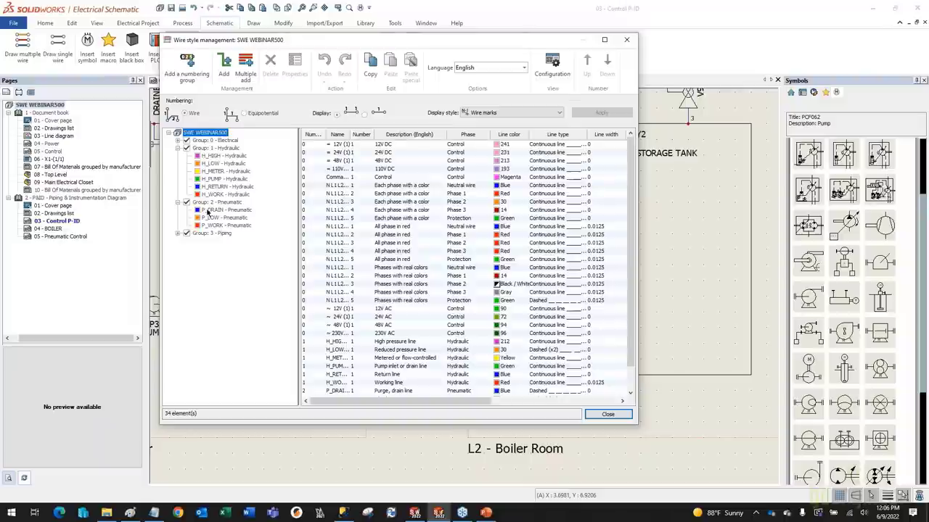
click(217, 156)
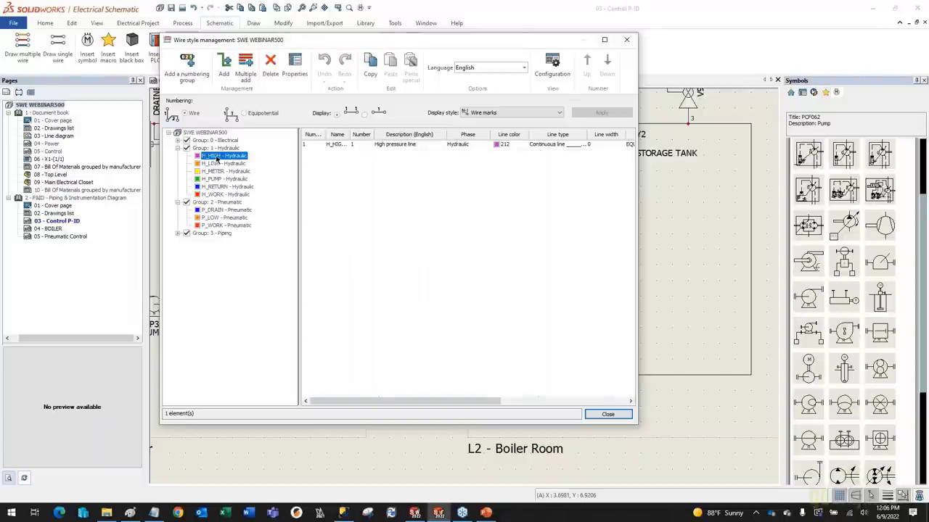
click(207, 165)
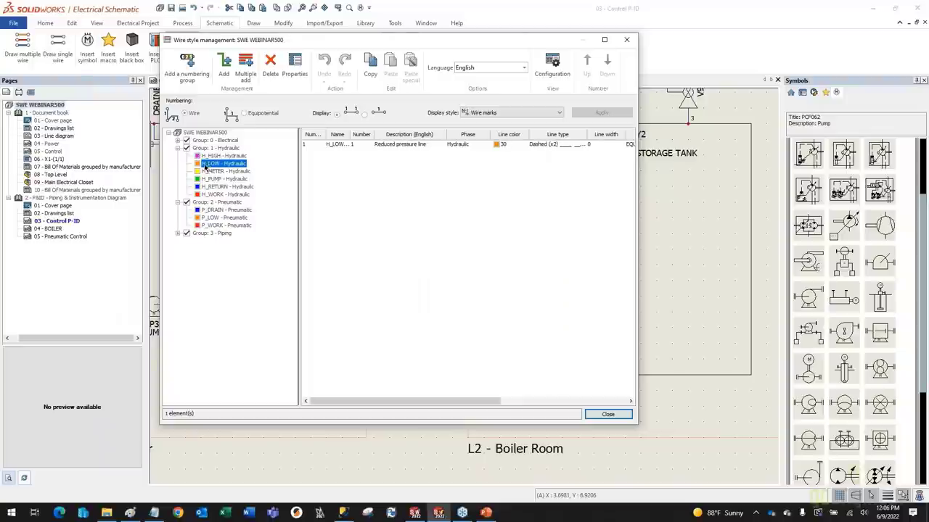
right_click(208, 167)
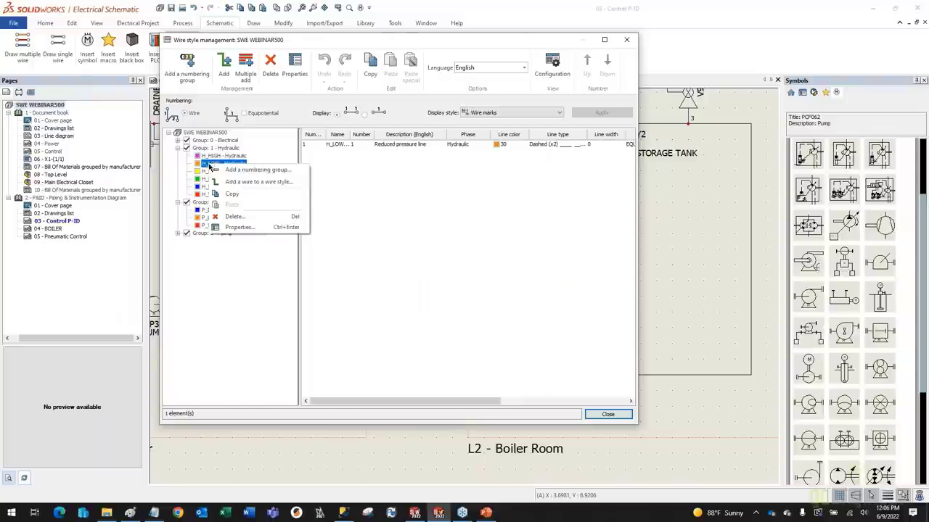
click(233, 228)
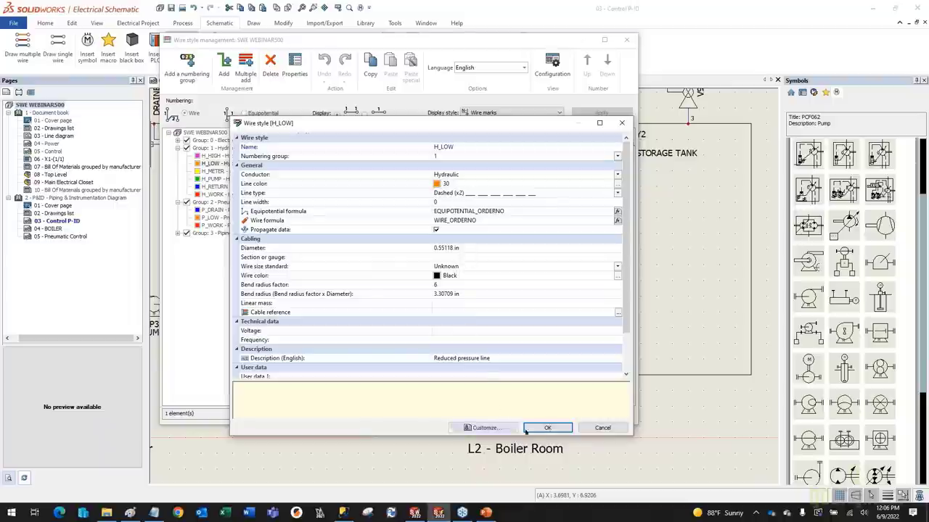
click(600, 428)
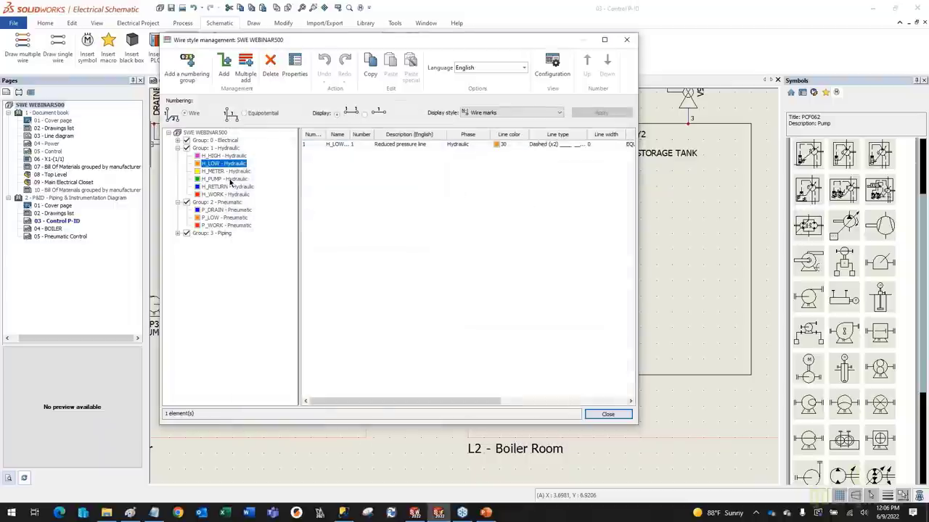
- Select the PI_WORK style in Group 3 - Piping and close wire style management
click(177, 233)
click(213, 241)
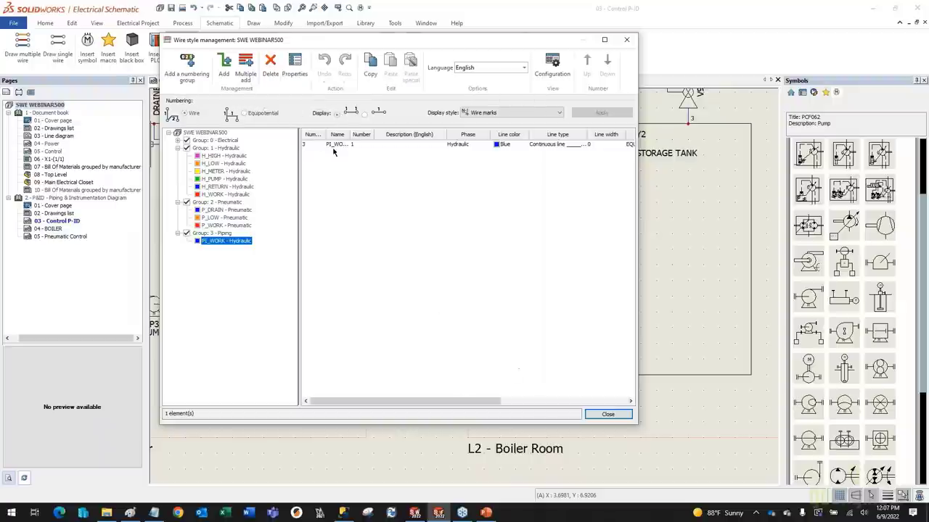
click(607, 414)
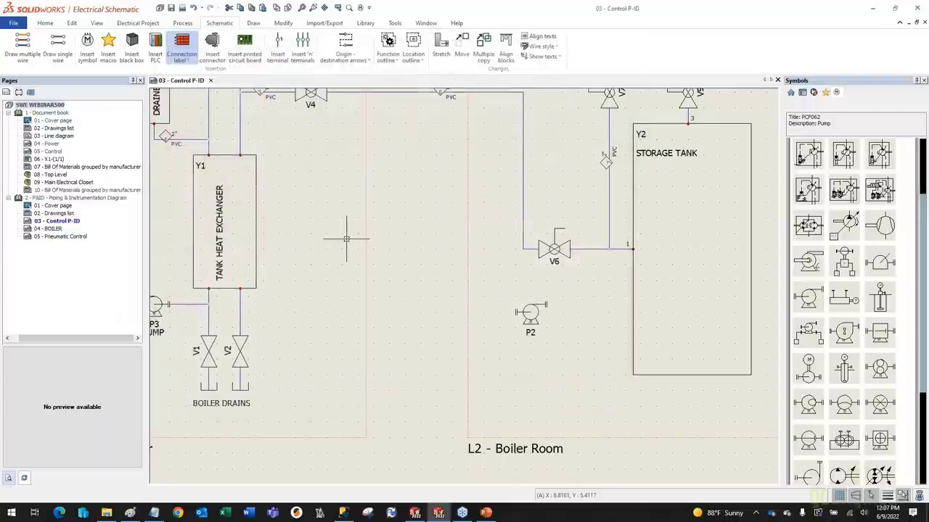
- Draw a PI_WORK pipe from the storage tank's left edge to pump P2
click(53, 49)
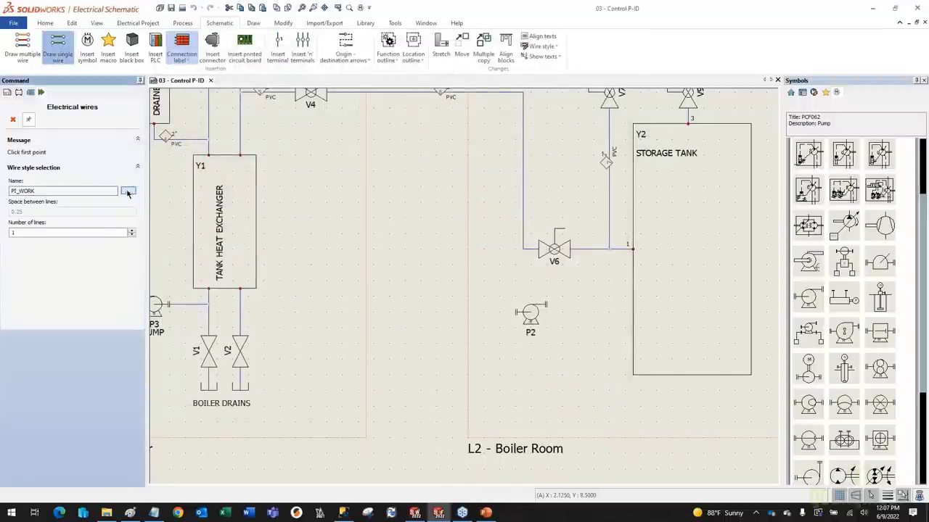
click(128, 192)
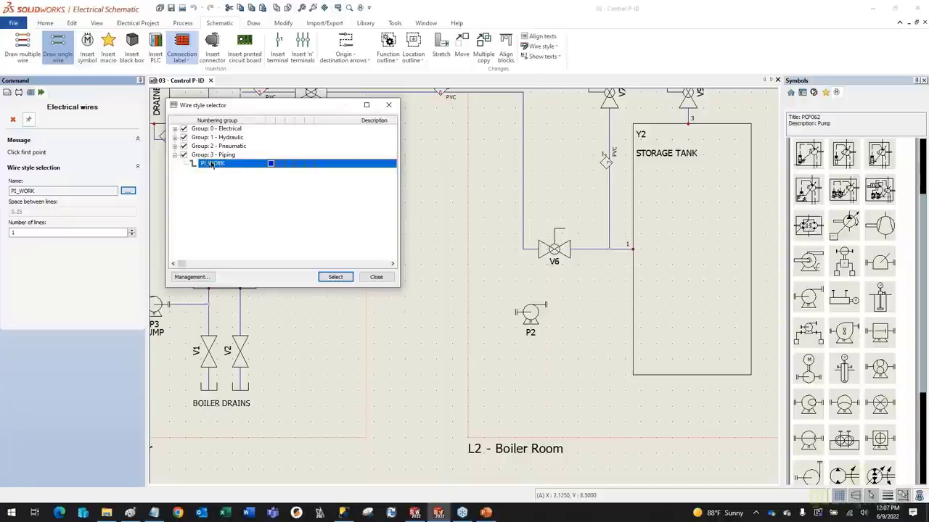
click(335, 276)
scroll(639, 307, up, 1)
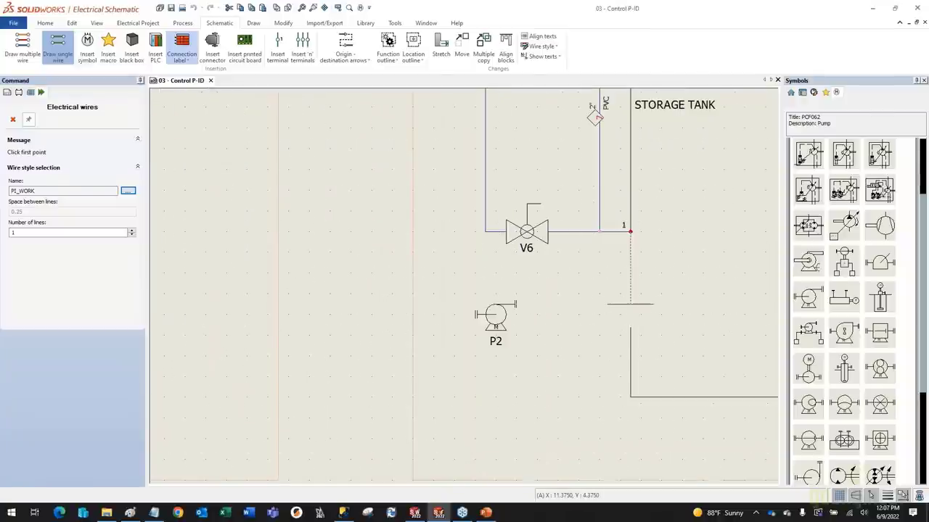
click(630, 305)
scroll(496, 305, up, 1)
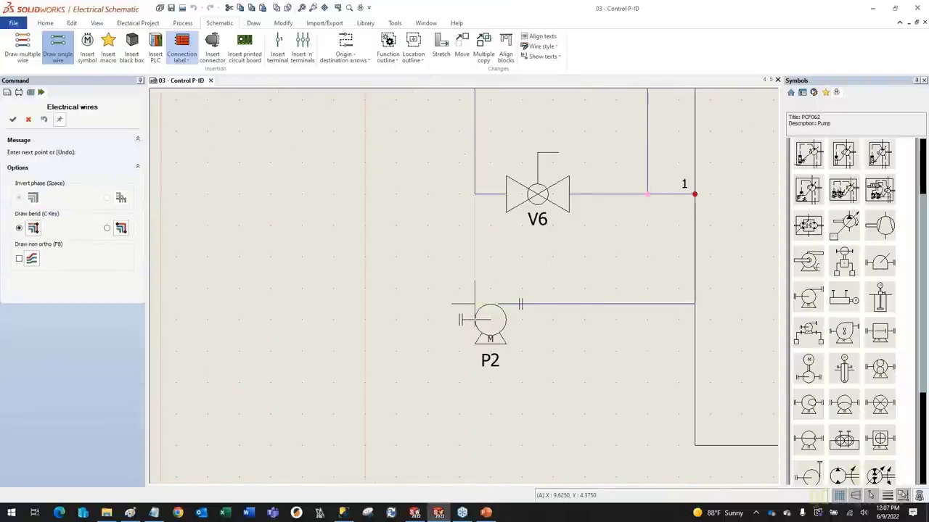
right_click(474, 273)
right_click(475, 273)
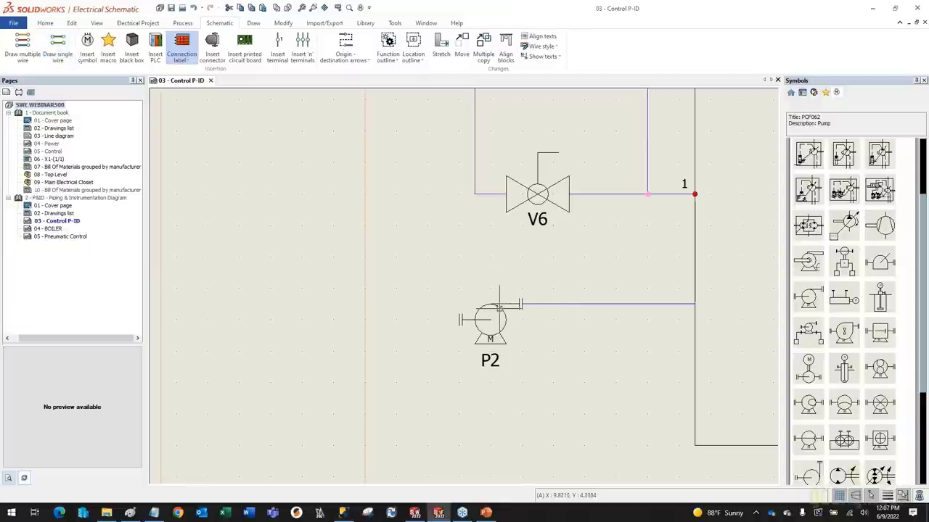
- Draw a second pipe from pump P2's inlet to the line below the heat exchanger
click(58, 46)
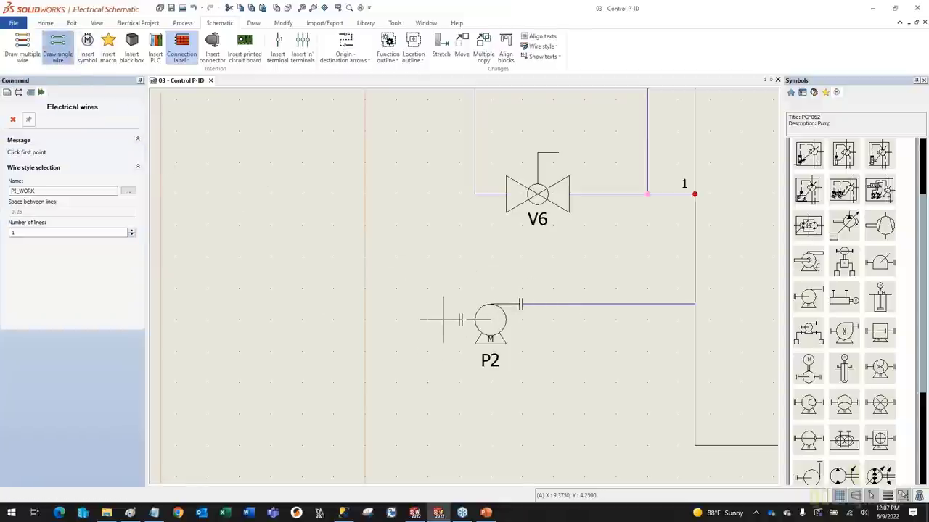
click(460, 319)
scroll(302, 310, down, 3)
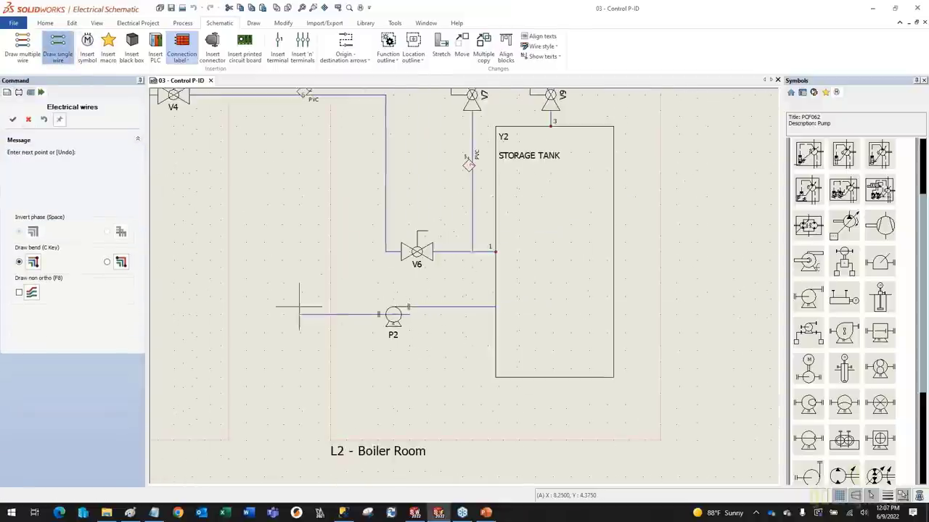
middle_drag(303, 311, 394, 311)
click(238, 319)
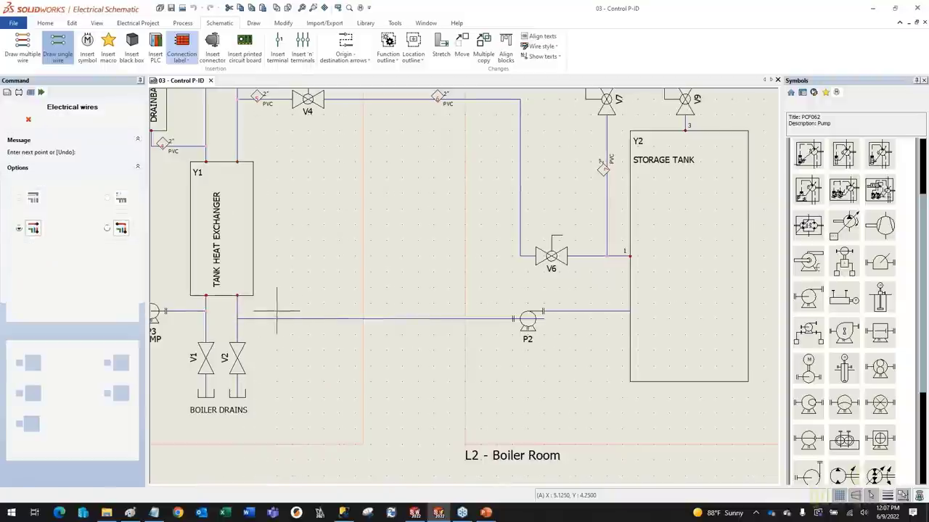
key(Escape)
scroll(516, 295, up, 3)
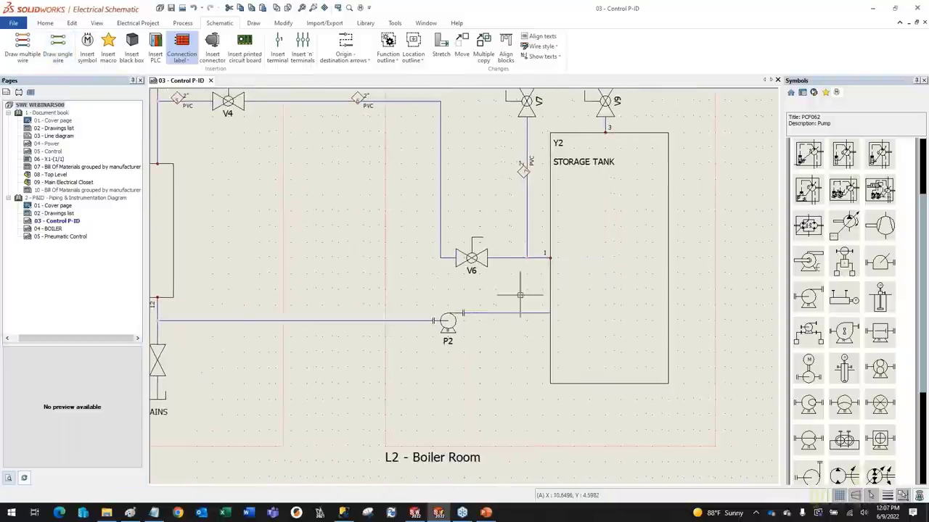
middle_drag(553, 247, 509, 275)
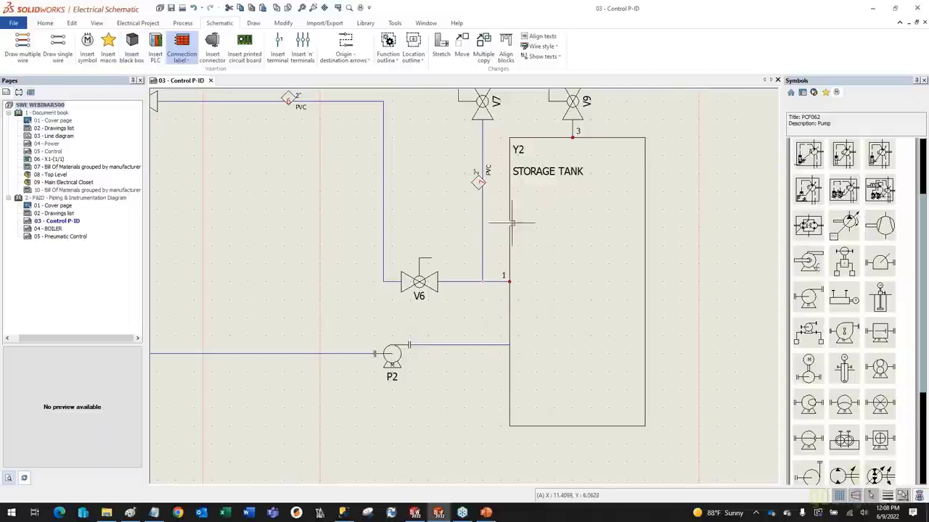
- Update storage tank Y2's black box to add connection point 2 for the pump pipe
click(509, 309)
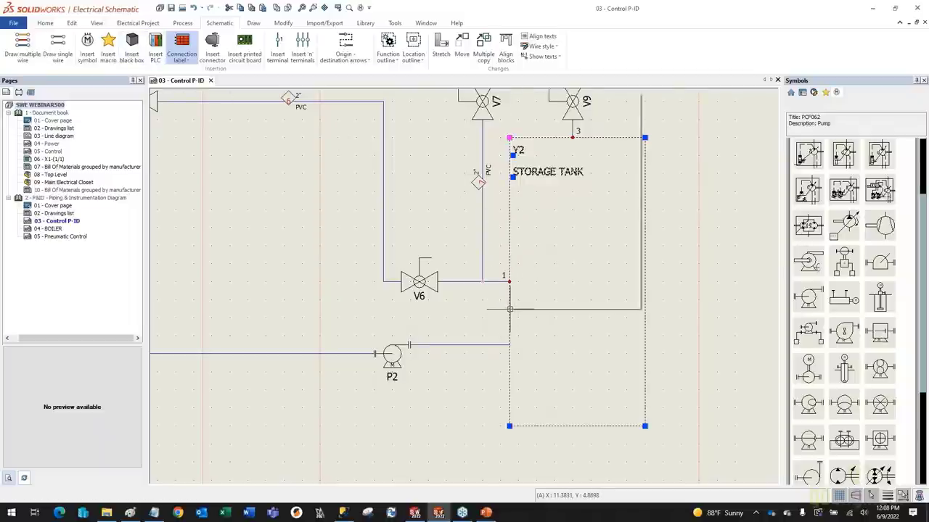
right_click(510, 309)
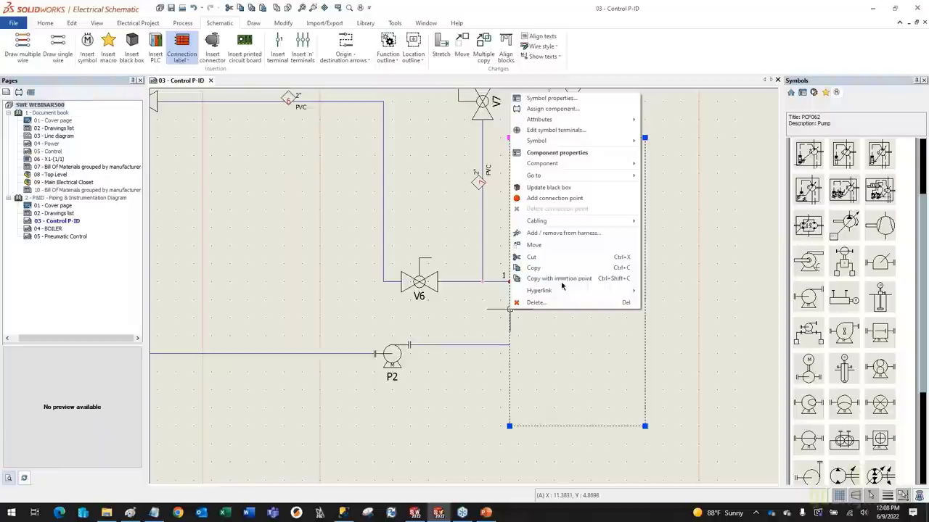
click(546, 188)
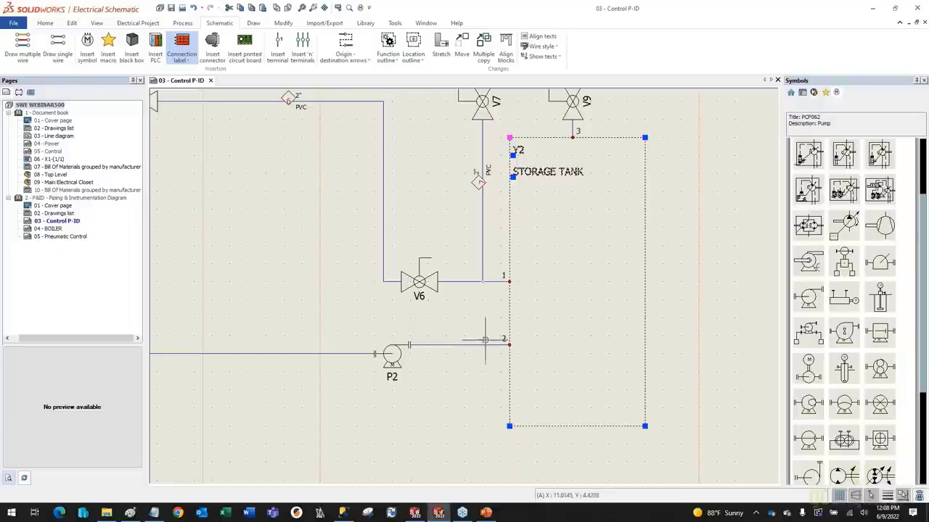
scroll(503, 338, up, 1)
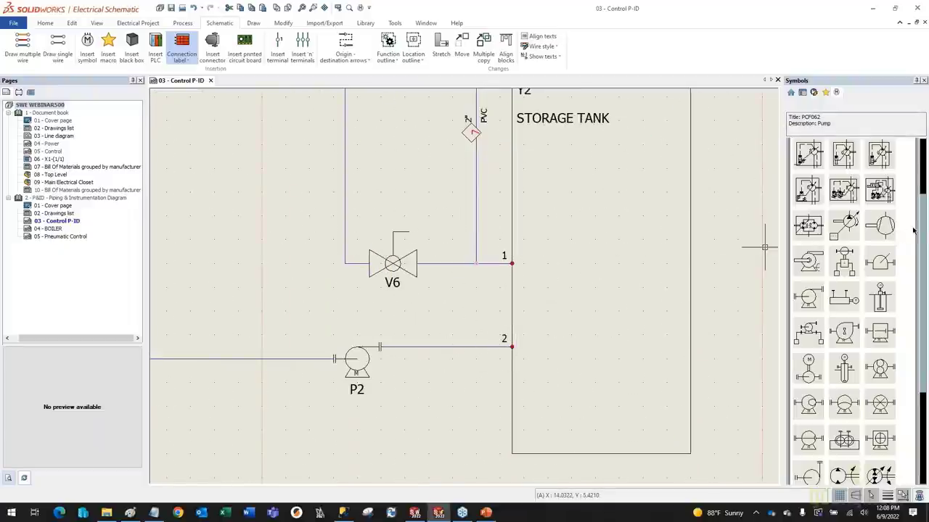
- Change the symbol search from 'pump' to 'valve' and pick the PCF131 hand operated valve symbol
scroll(841, 218, up, 3)
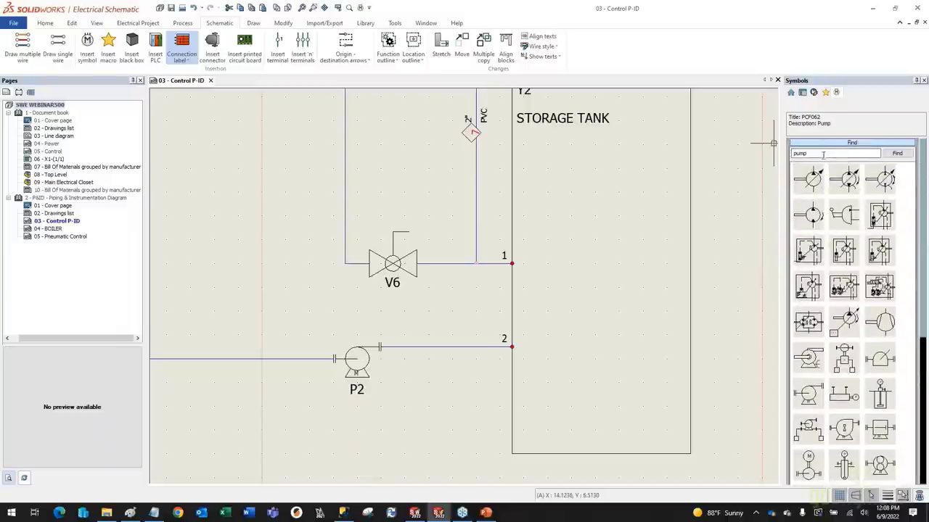
drag(823, 154, 784, 156)
text(valve)
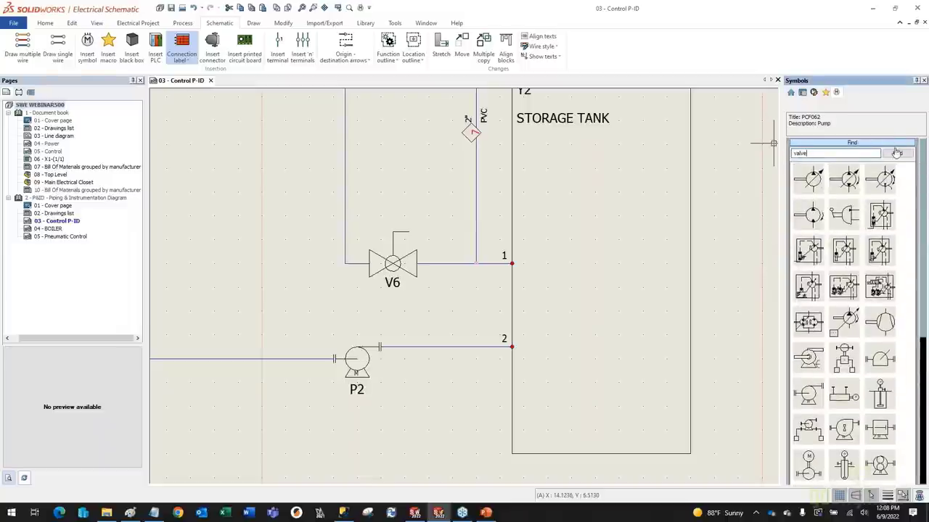
click(898, 153)
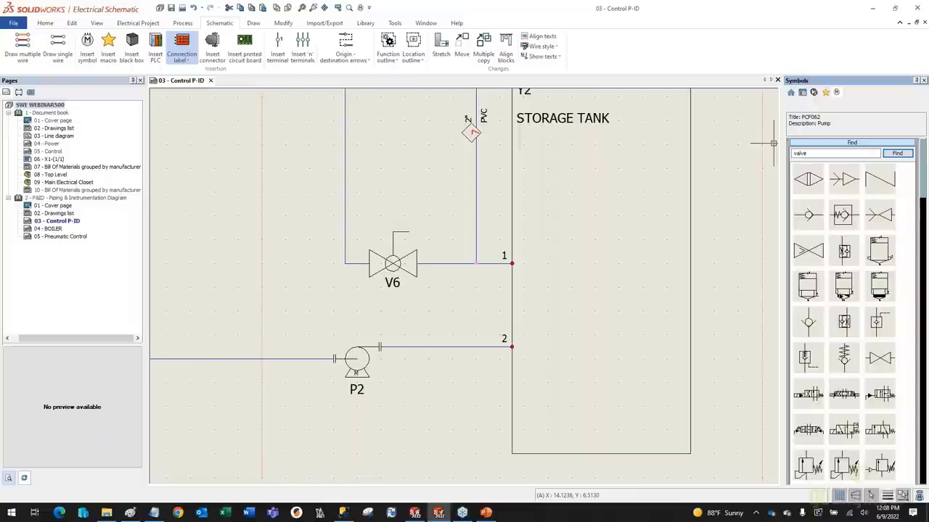
scroll(818, 325, down, 2)
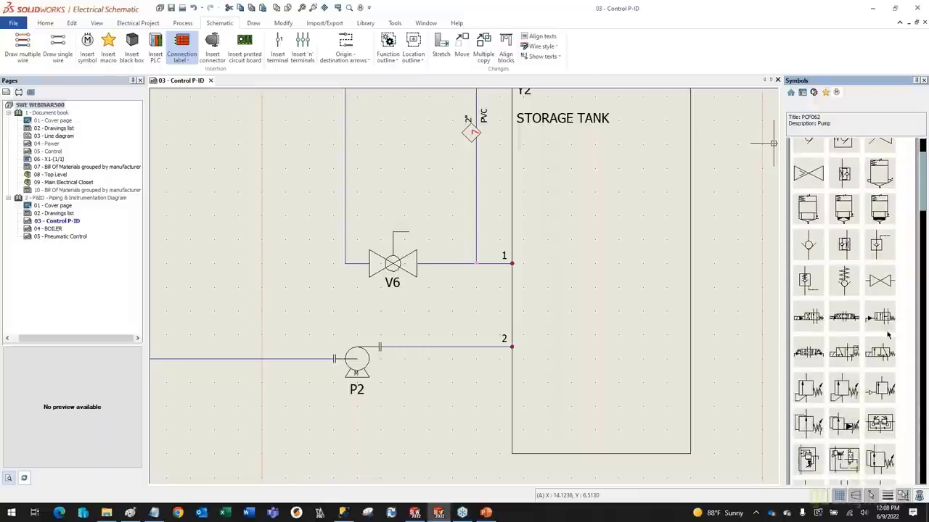
scroll(888, 335, down, 7)
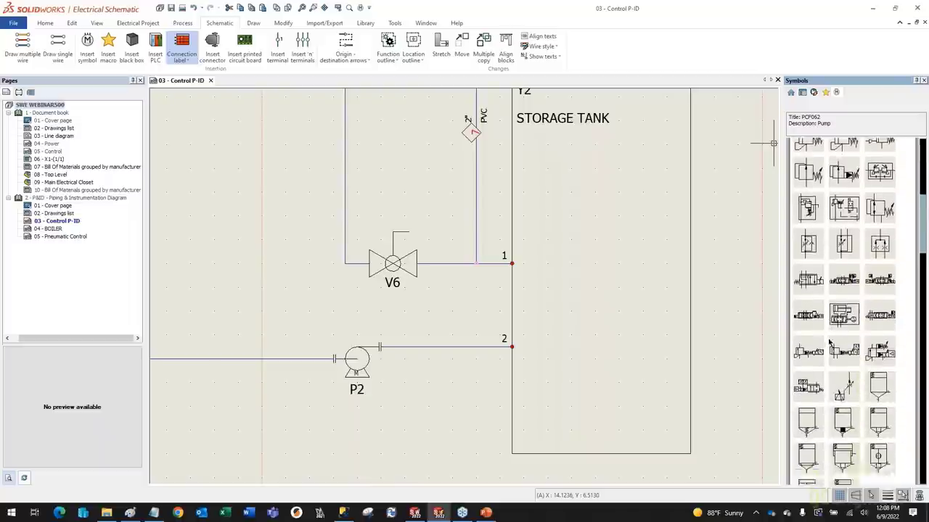
scroll(830, 343, down, 4)
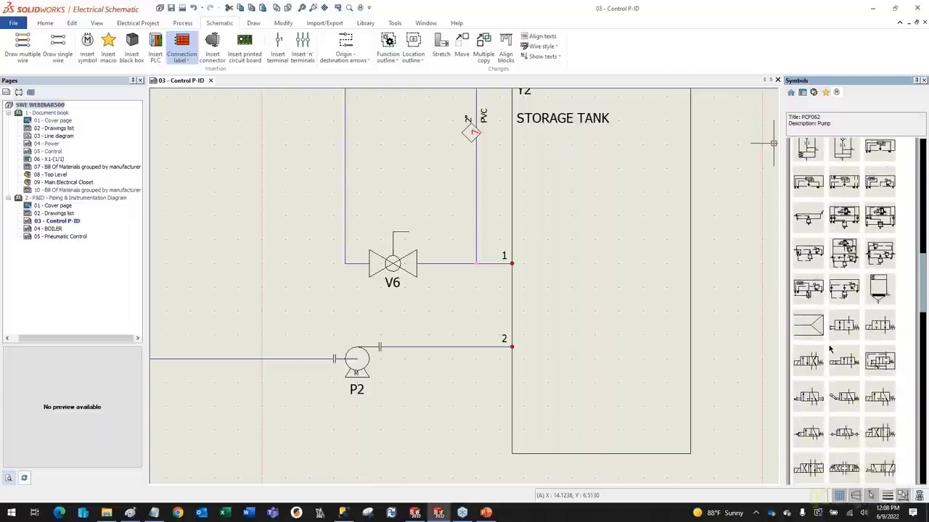
scroll(829, 349, down, 5)
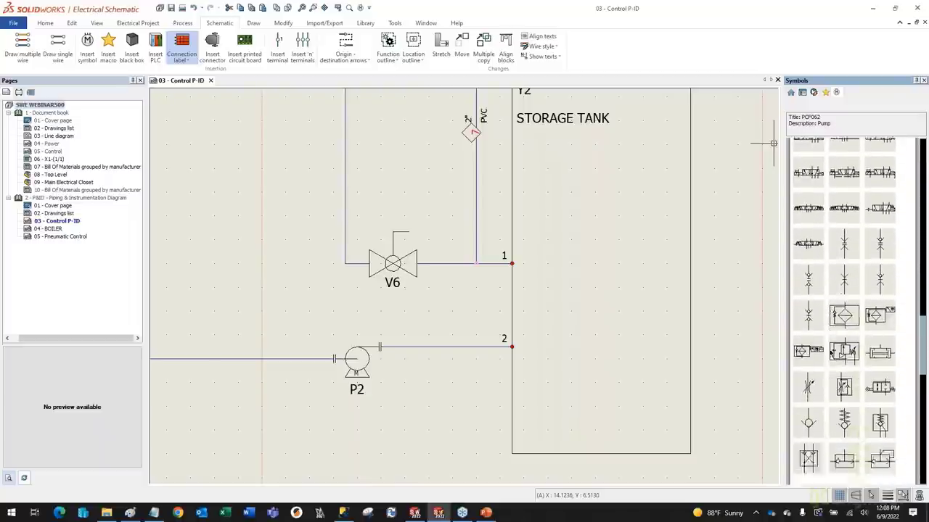
scroll(831, 352, down, 7)
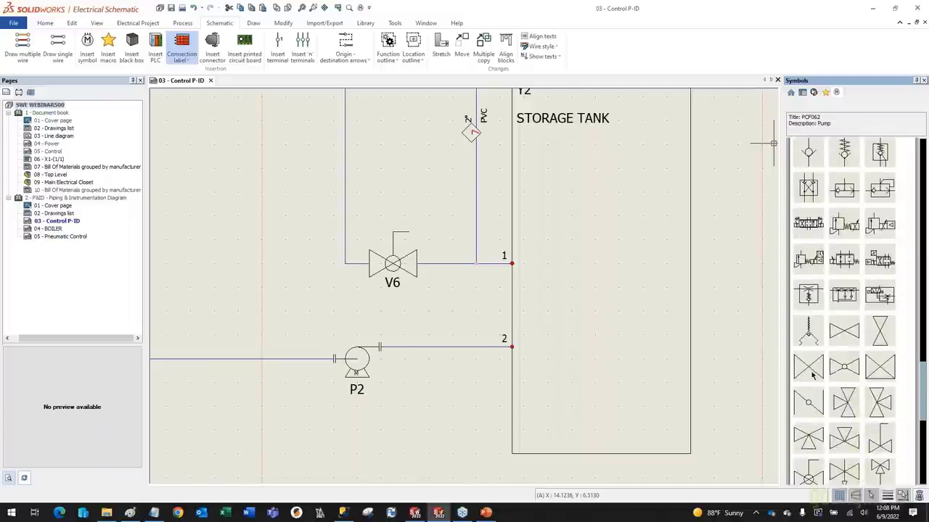
scroll(812, 374, down, 3)
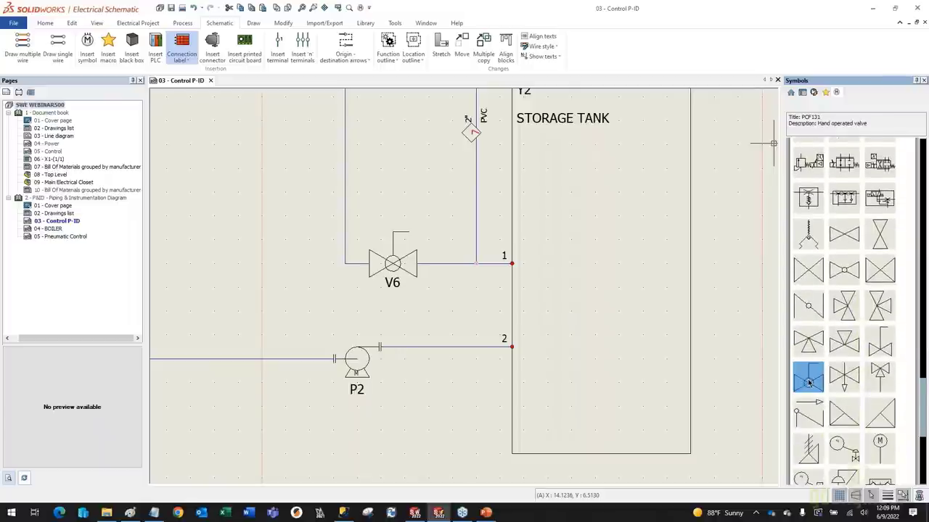
click(810, 381)
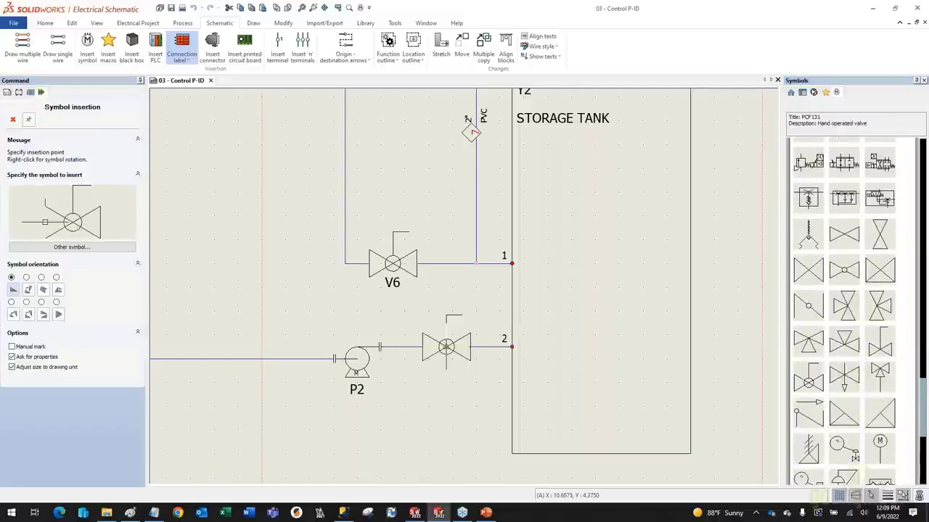
- Drop the valve onto the P2-to-tank pipe, creating new Boiler Room component V12
click(446, 347)
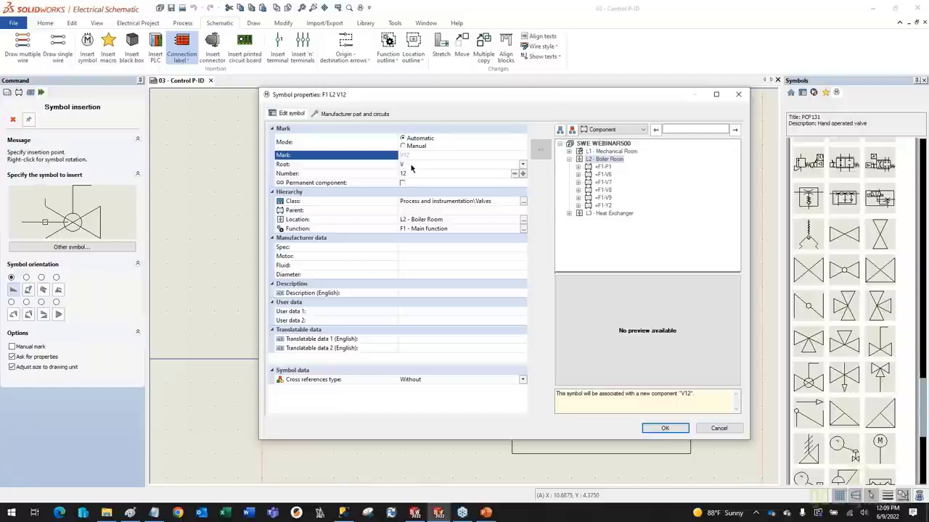
- Open manufacturer part selection for the valve symbol being placed
click(337, 114)
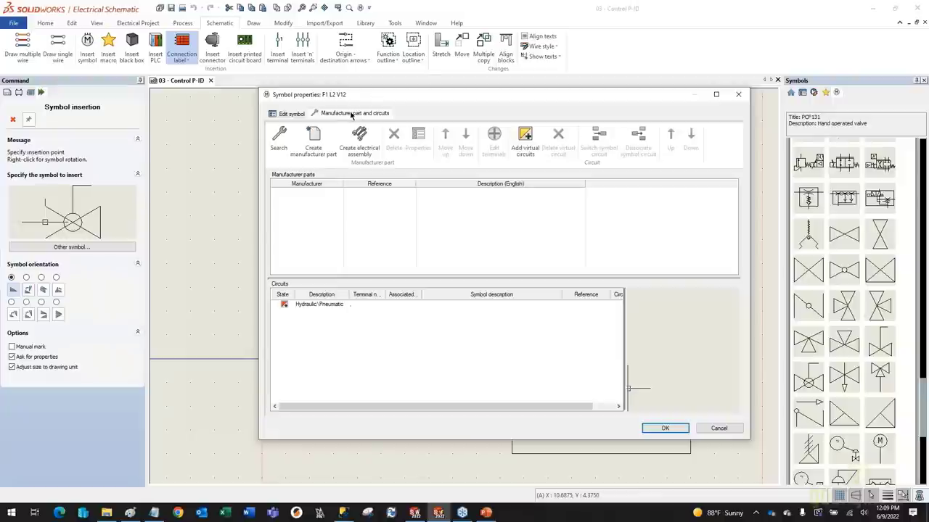
click(283, 139)
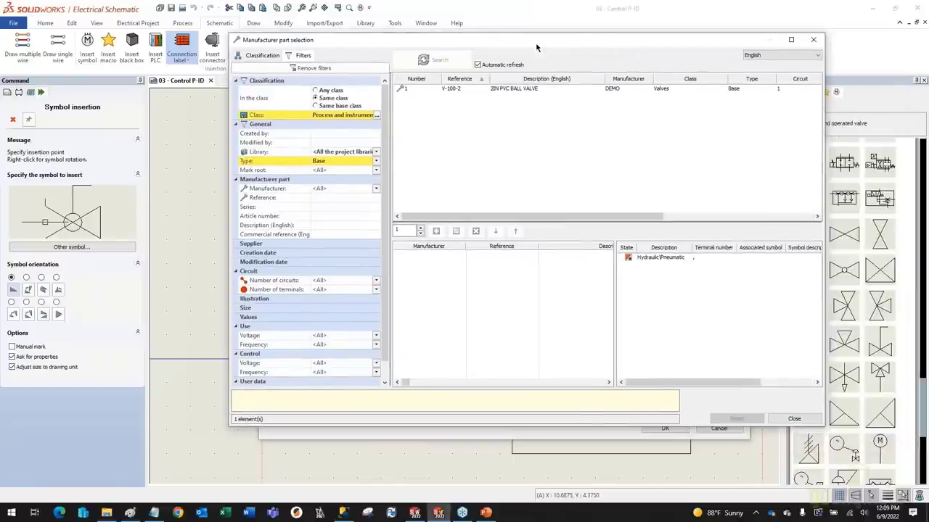
drag(537, 47, 491, 57)
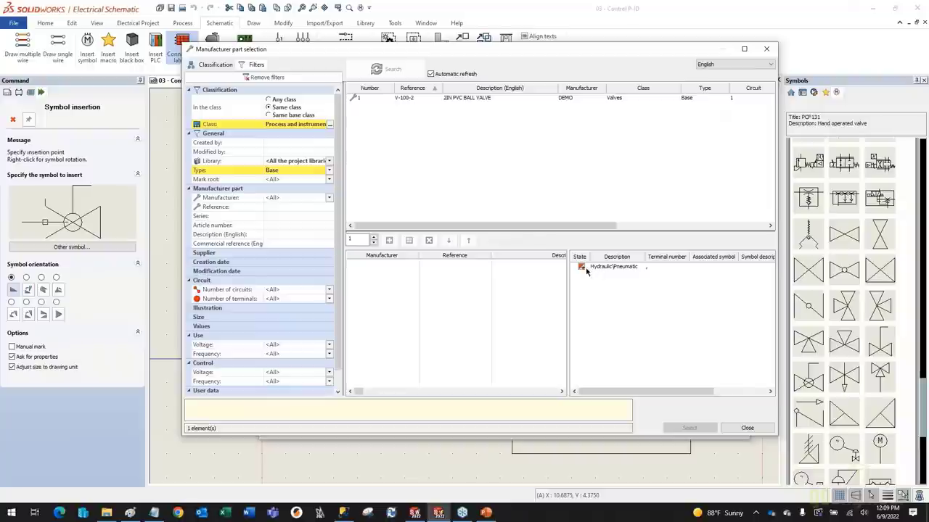
- Select V-100-2 and review its properties, including circuit 0 terminals, without changes
click(404, 98)
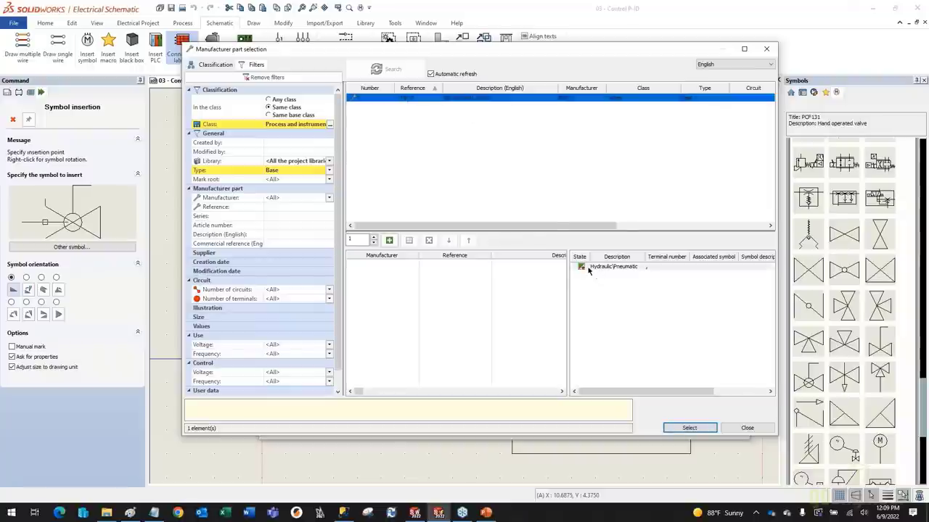
right_click(428, 102)
click(465, 111)
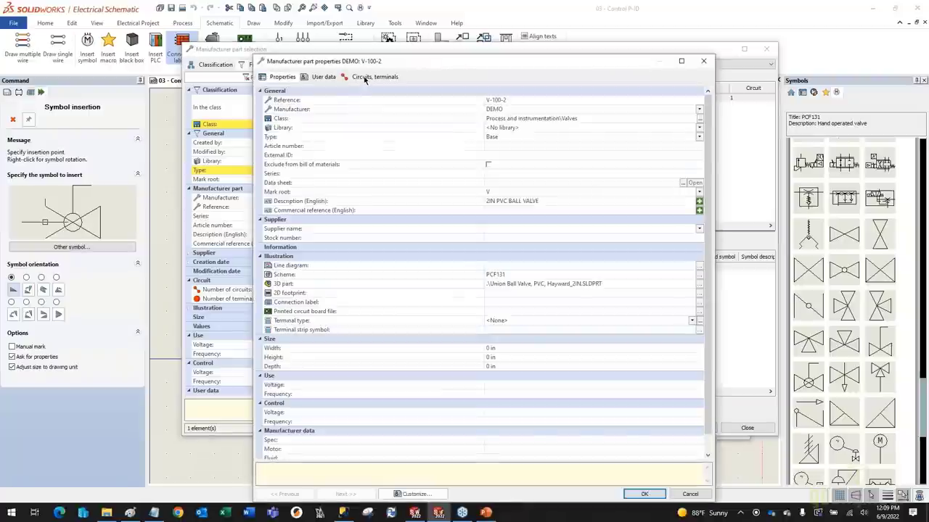
click(367, 77)
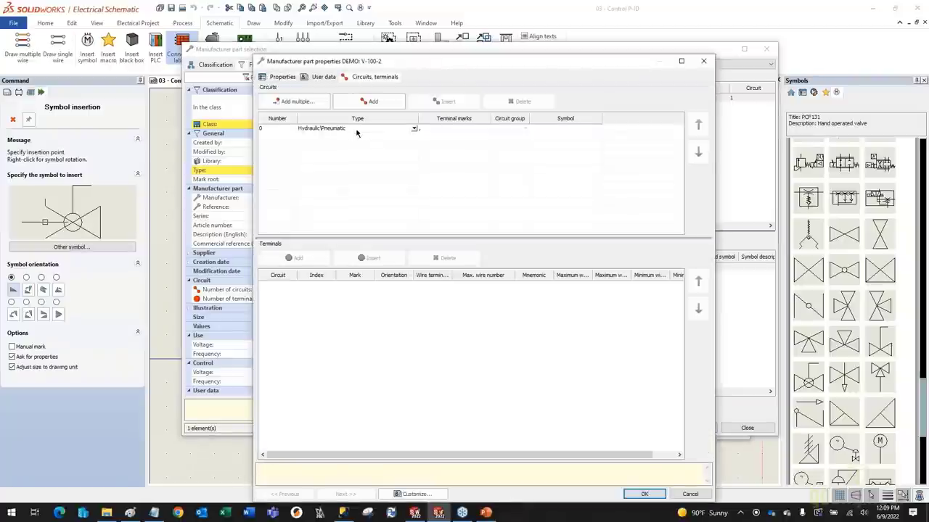
click(436, 131)
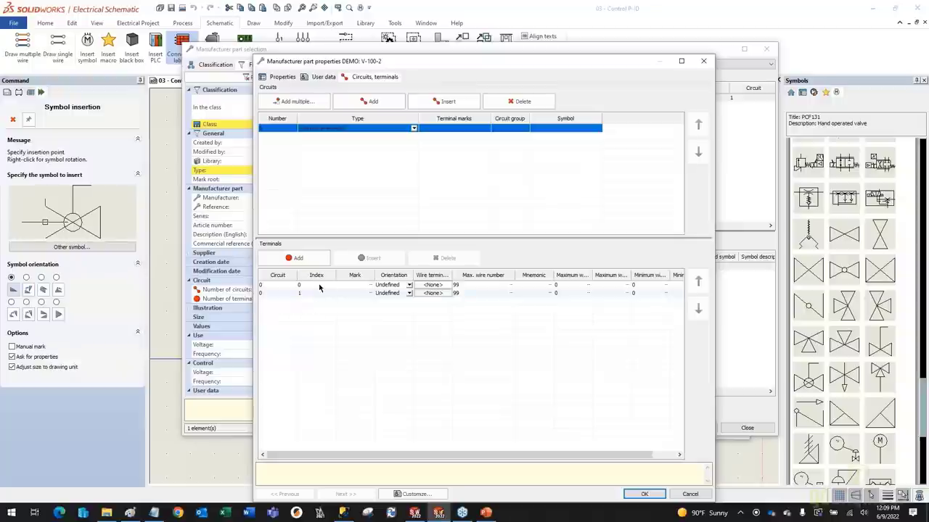
click(695, 494)
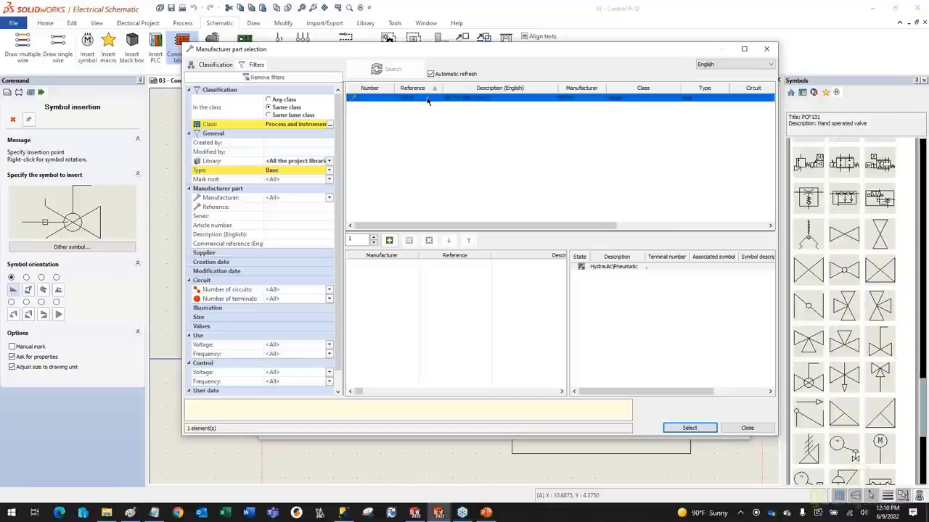
- Add the DEMO V-100-2 2IN PVC BALL VALVE to the symbol and accept Symbol properties
click(388, 240)
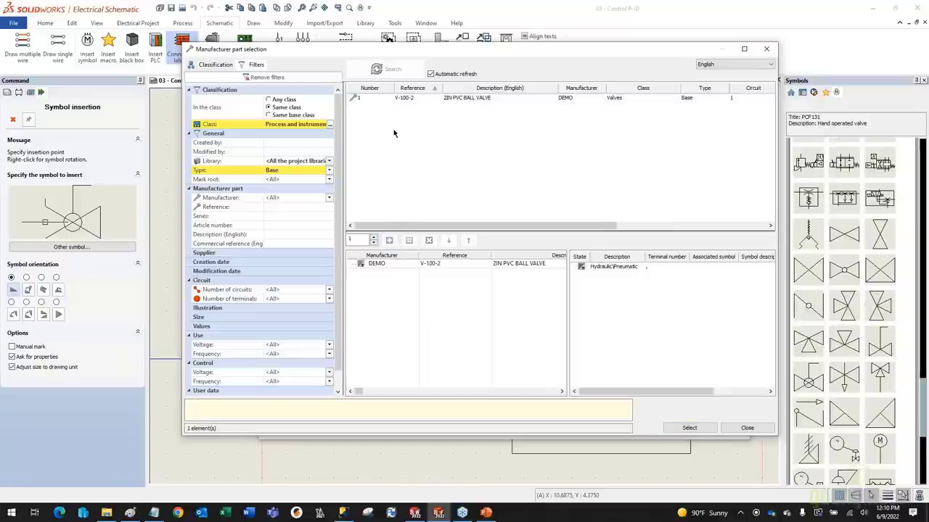
click(376, 266)
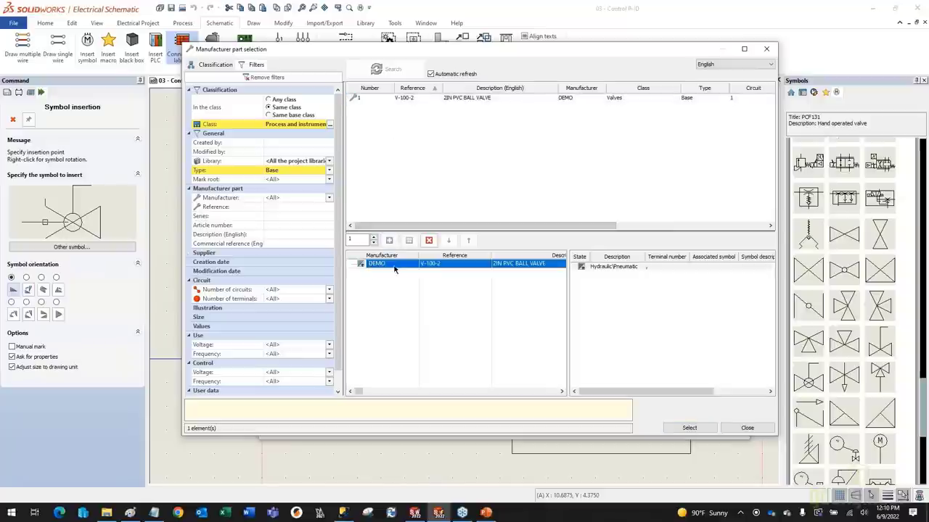
click(692, 428)
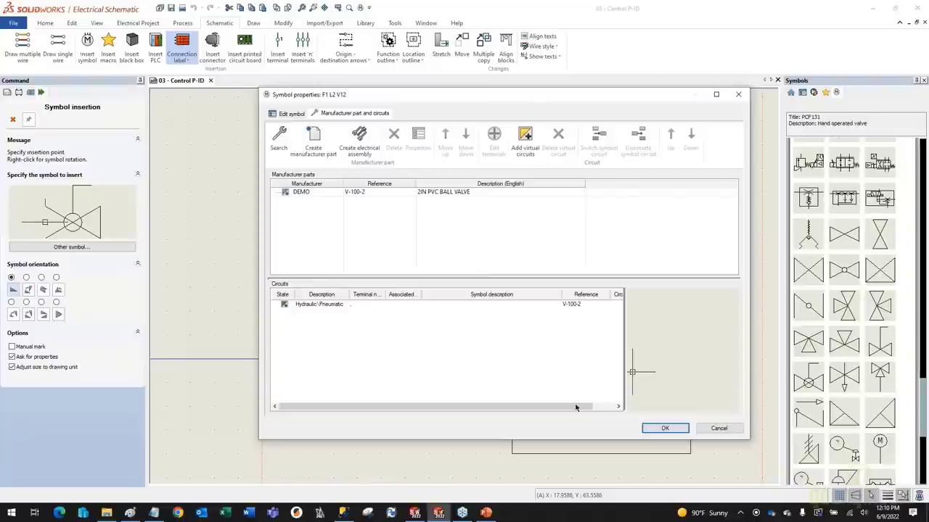
click(660, 428)
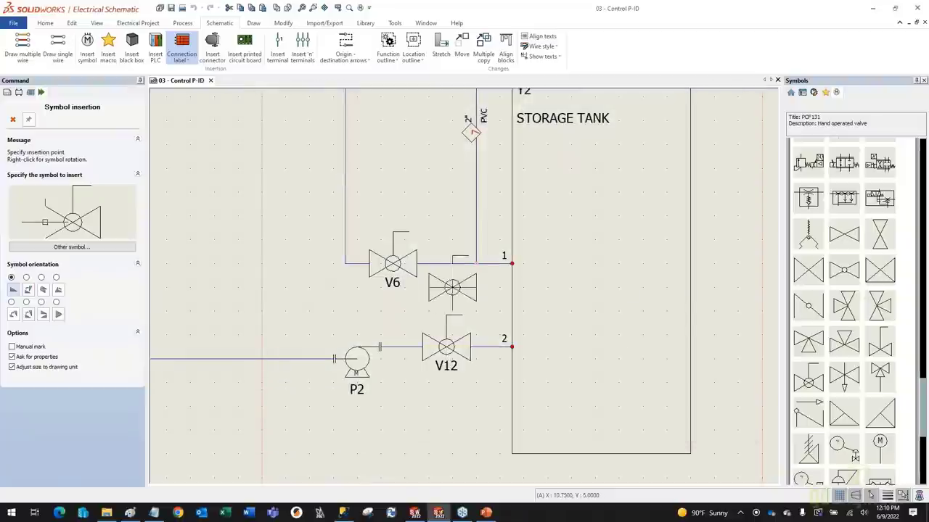
- Cancel the extra valve insertion, pan to the heat exchanger and drains, then go to SOLIDWORKS 2022
key(Escape)
scroll(350, 310, down, 1)
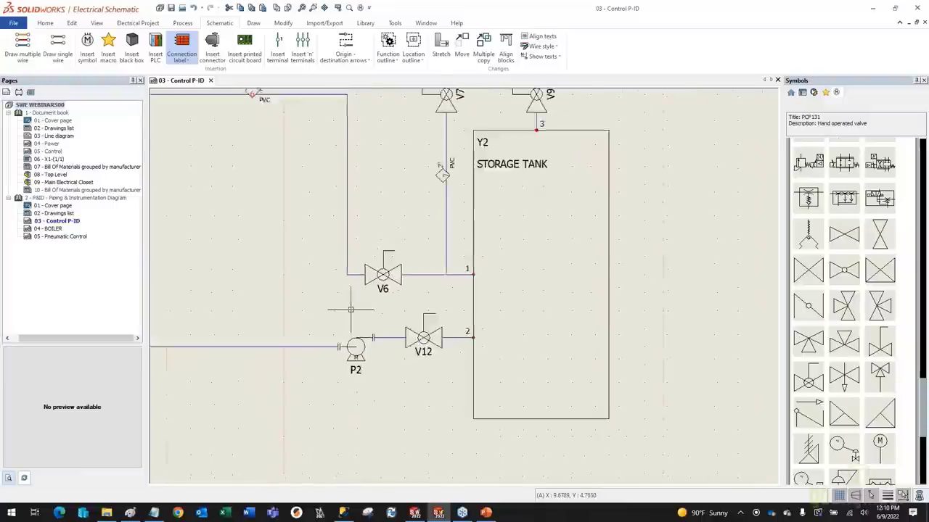
scroll(351, 310, down, 2)
middle_drag(351, 310, 522, 312)
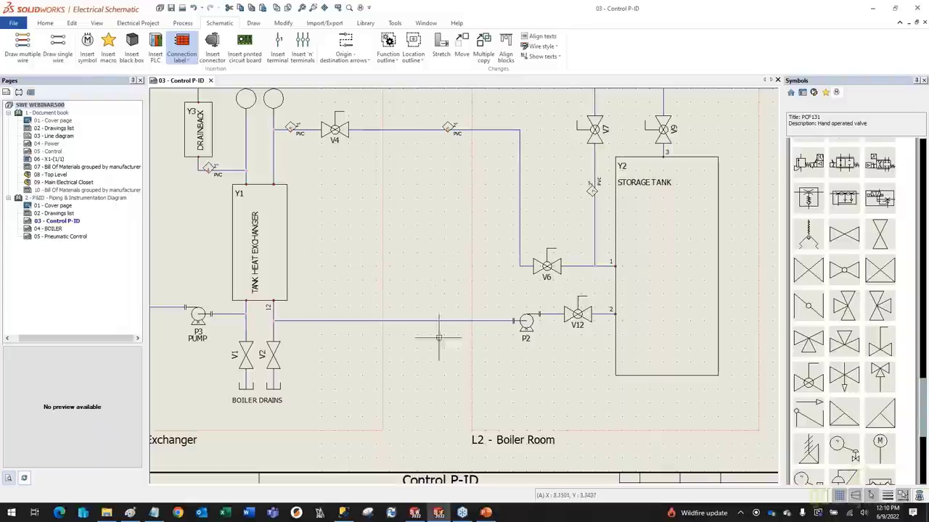
click(415, 513)
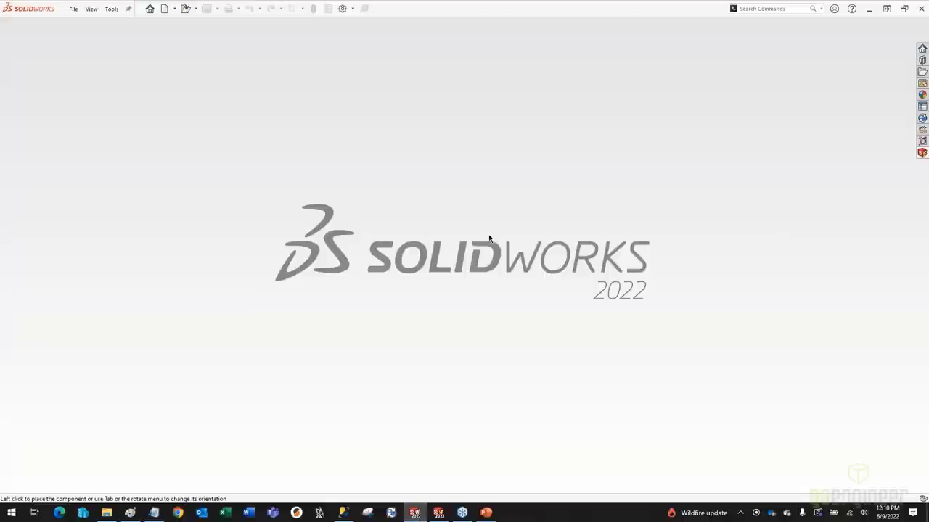
- Check the Routing and Electrical entries in the Add-Ins list, then show Electrical Project Pages
click(353, 9)
click(361, 37)
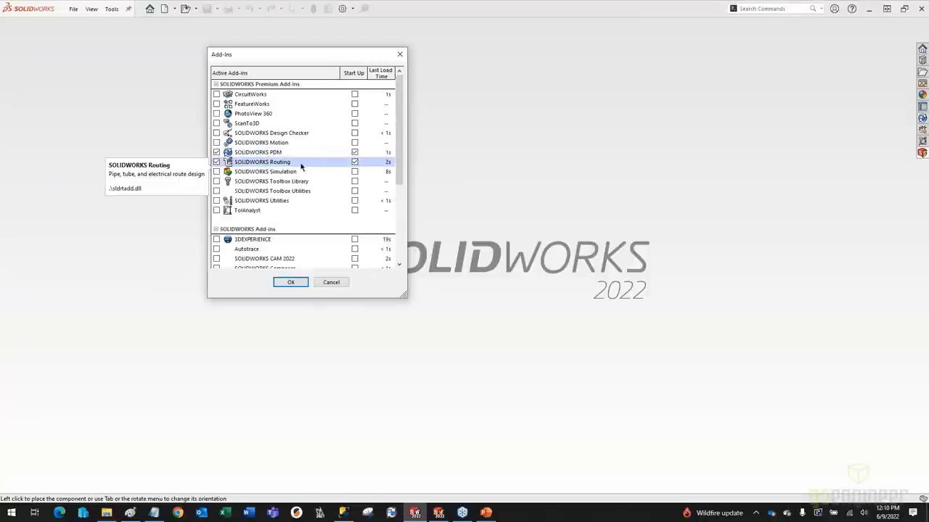
scroll(259, 165, down, 3)
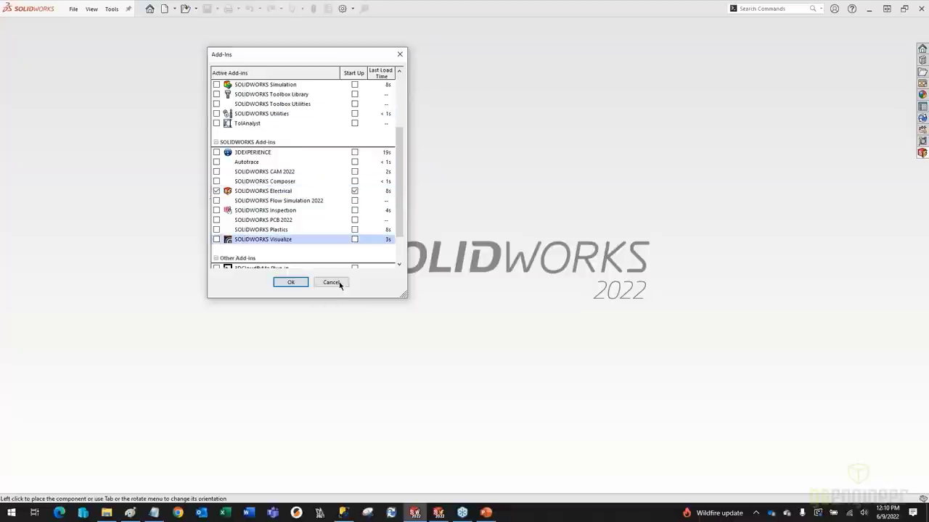
click(922, 153)
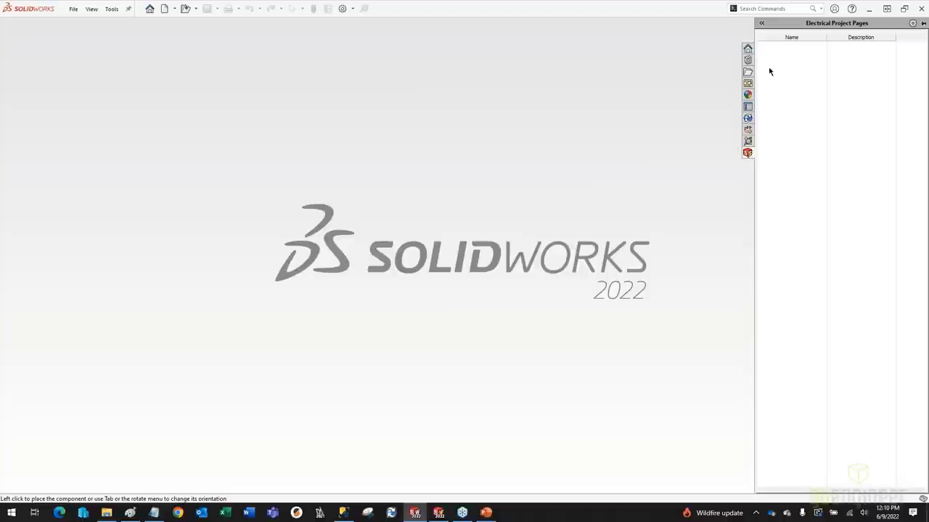
- Open the SWE WEBINAR500 project from Electrical Project Management and confirm opening it
right_click(775, 60)
click(818, 64)
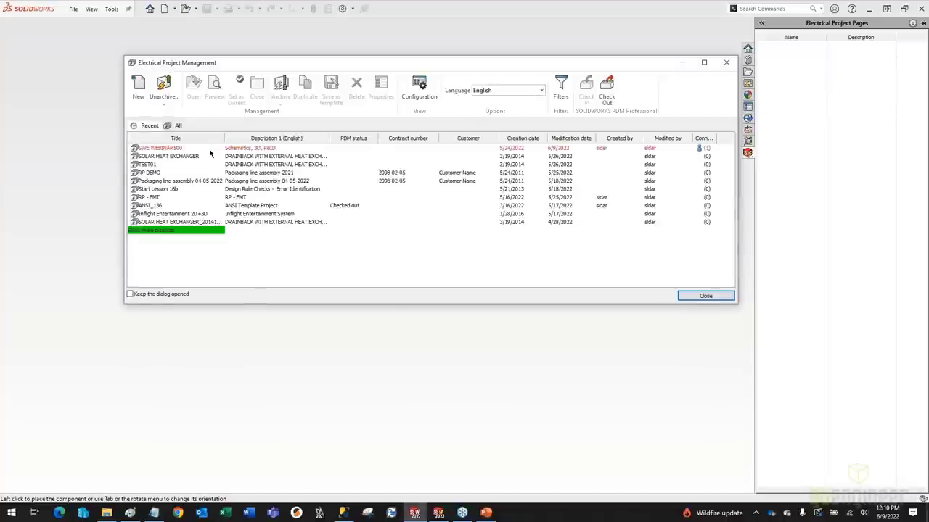
click(183, 148)
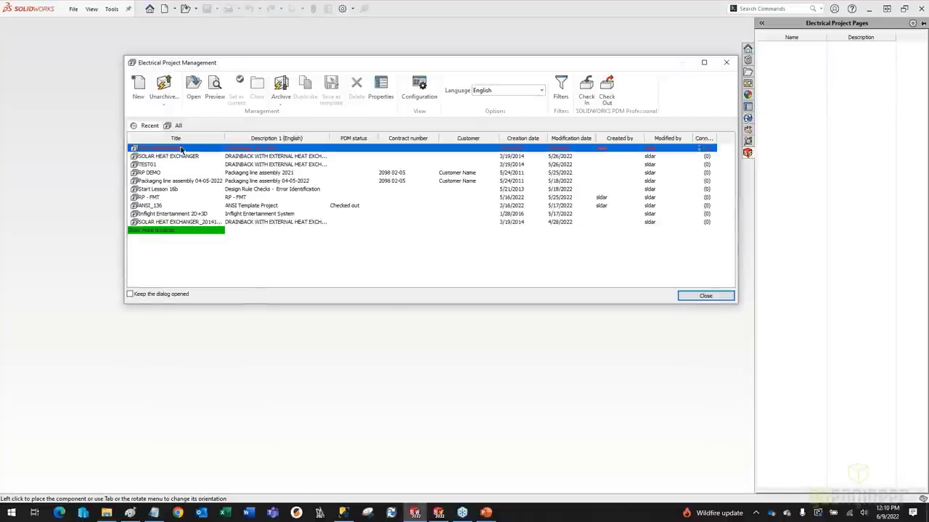
click(206, 156)
click(203, 149)
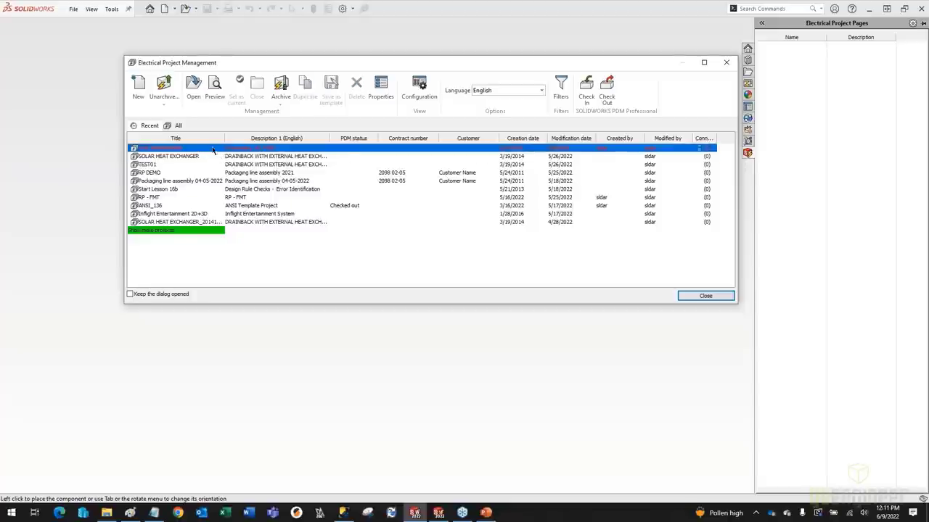
double_click(212, 149)
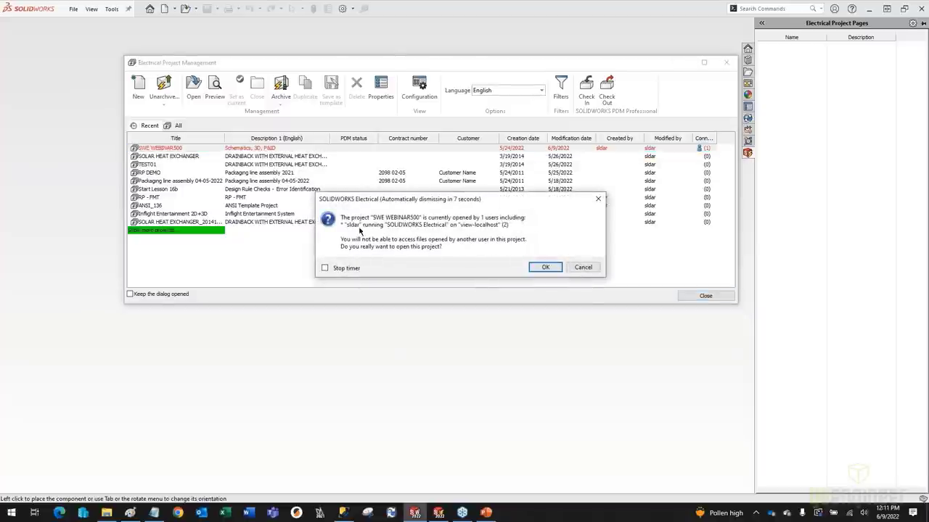
click(544, 267)
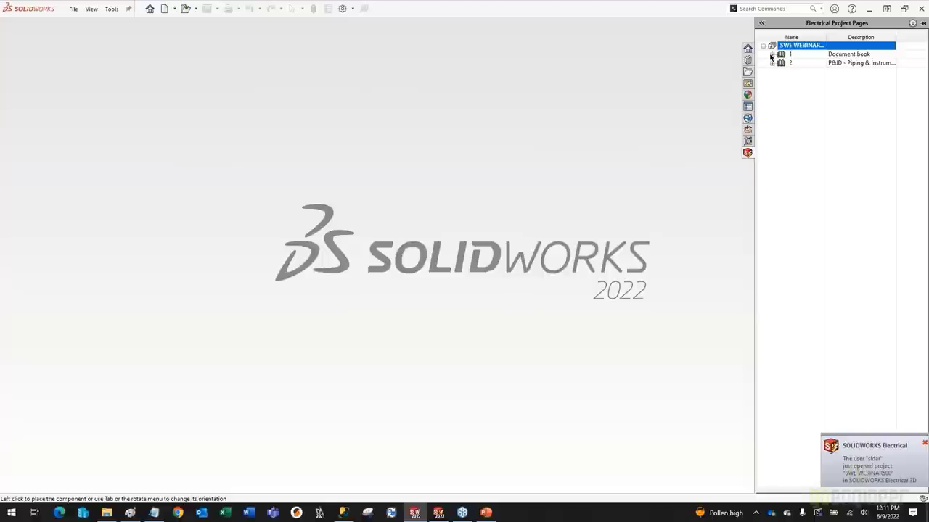
- Expand the Document and P&ID books and preview page 03 Control P-ID
click(772, 55)
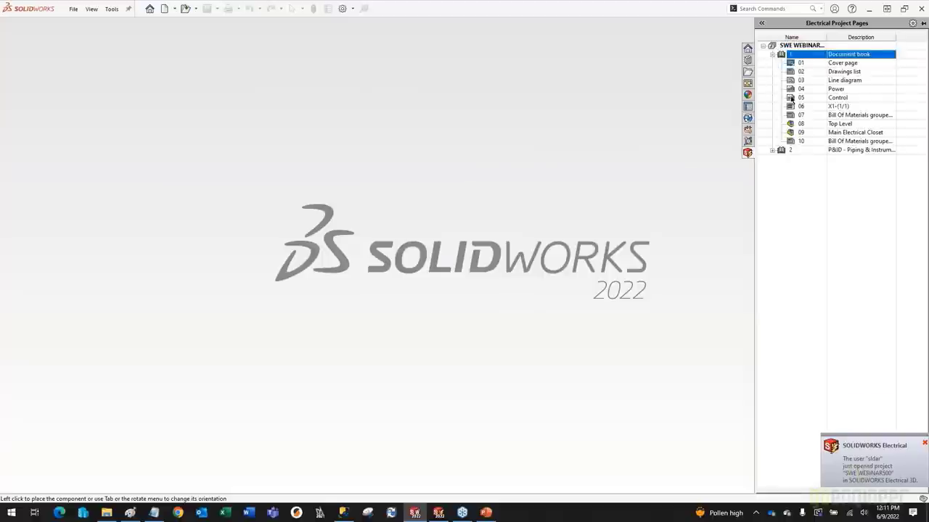
click(772, 151)
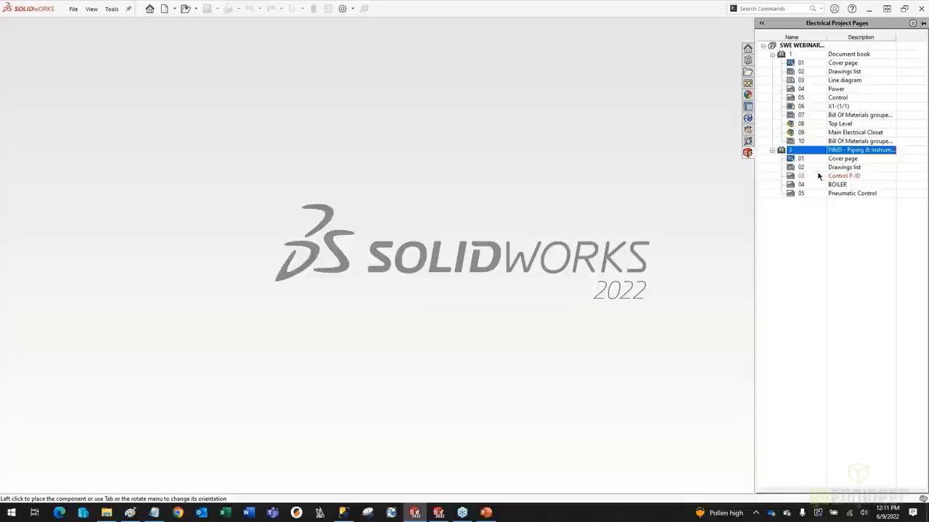
double_click(793, 177)
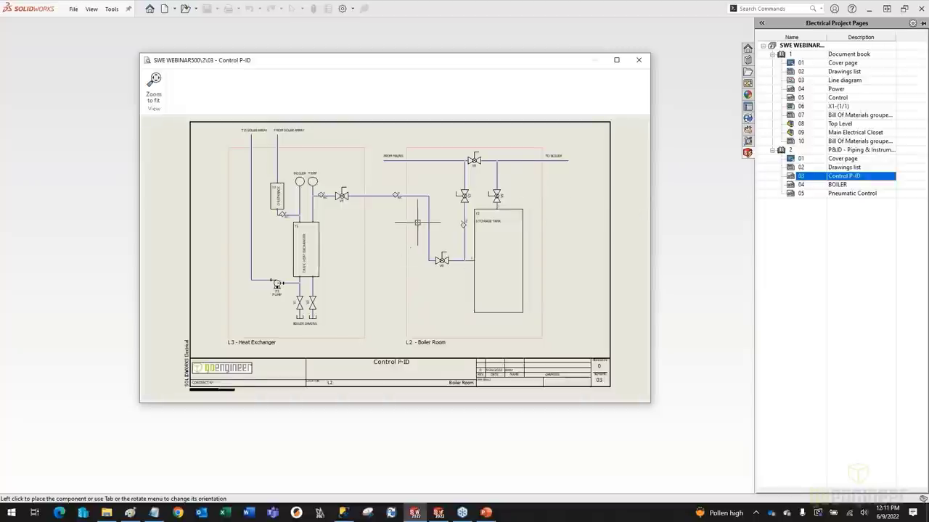
mouse_move(418, 222)
middle_down()
mouse_move(348, 222)
mouse_move(391, 220)
mouse_move(394, 230)
middle_up()
scroll(392, 221, up, 4)
scroll(393, 221, down, 4)
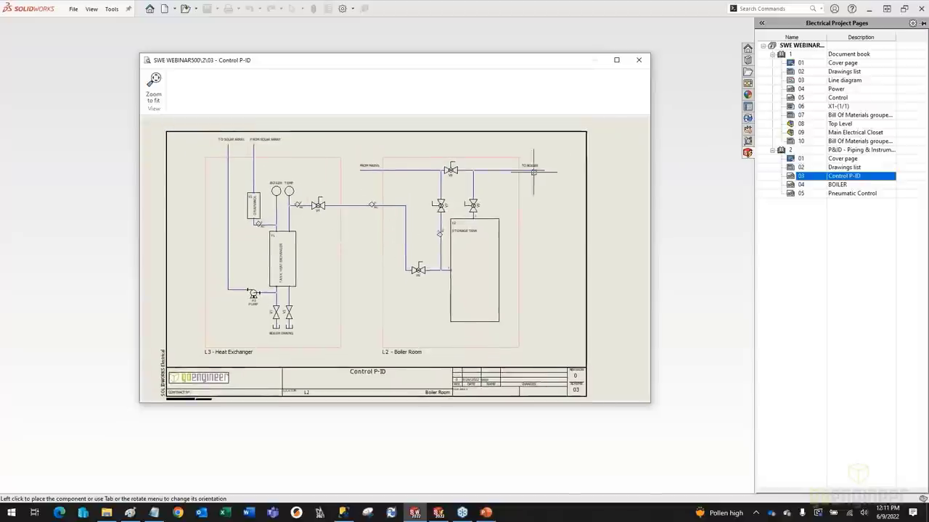
click(638, 61)
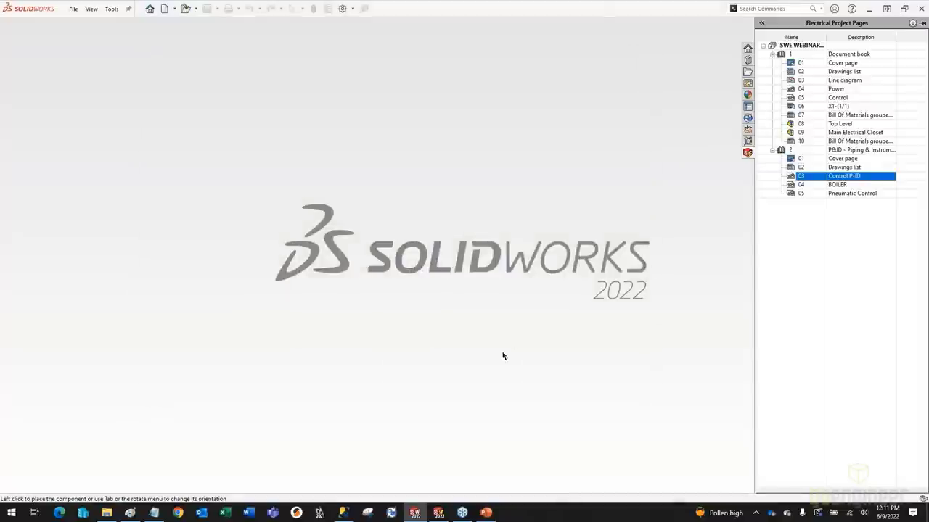
- Preview Control P-ID again, return to the page list and bring up the Top Level page options
click(438, 512)
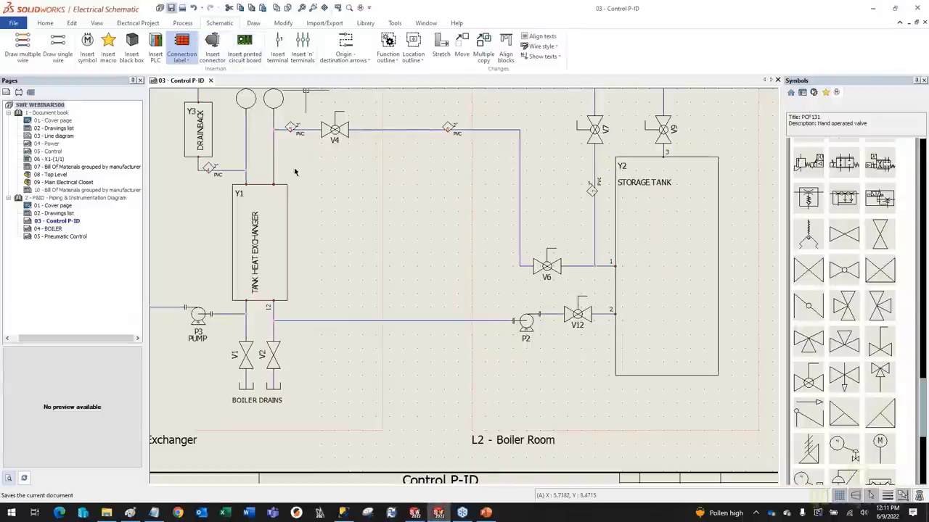
click(415, 514)
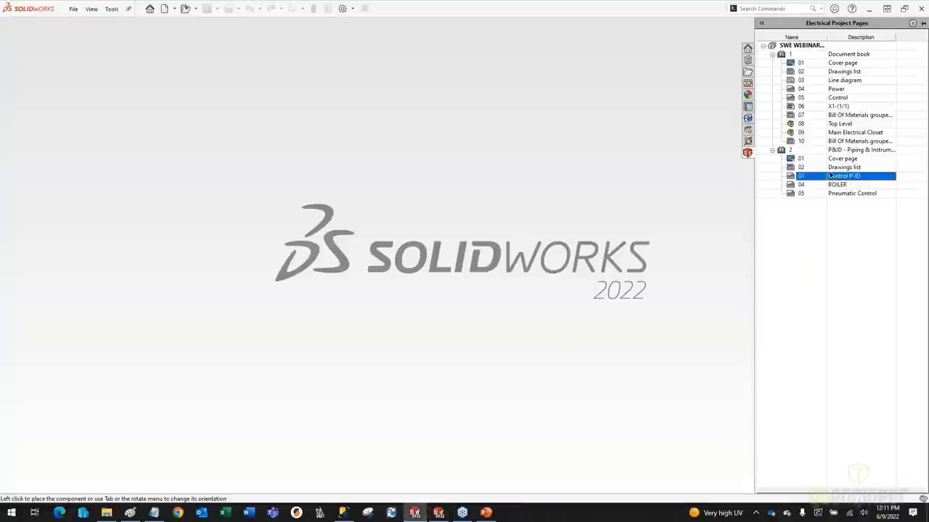
double_click(801, 181)
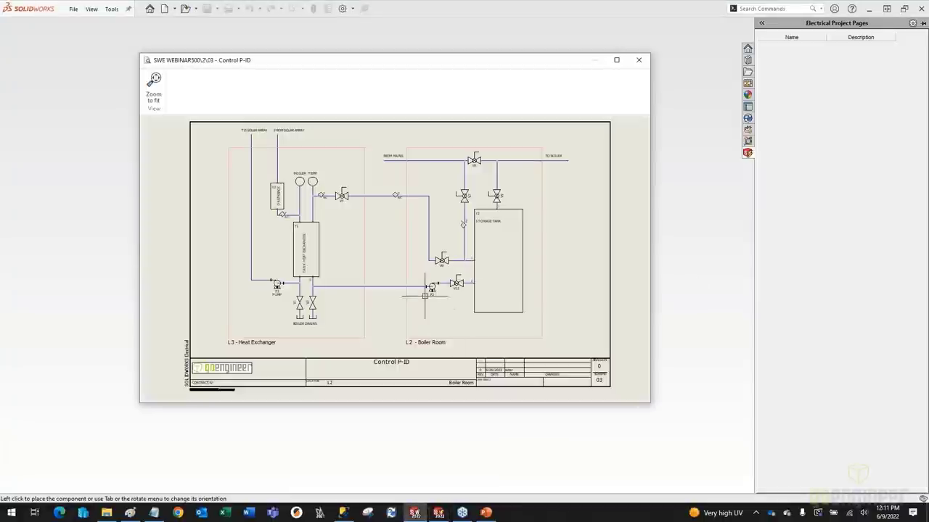
scroll(448, 285, up, 2)
scroll(449, 285, up, 2)
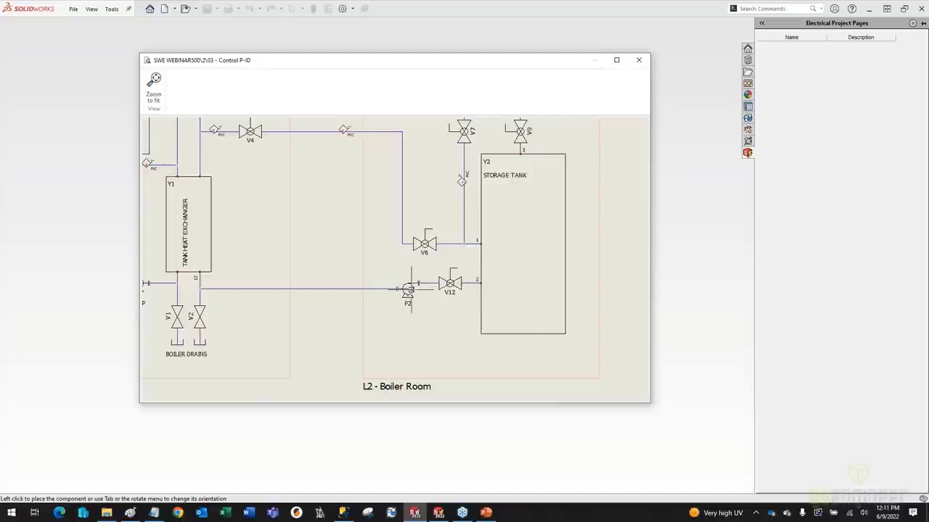
click(638, 60)
click(803, 73)
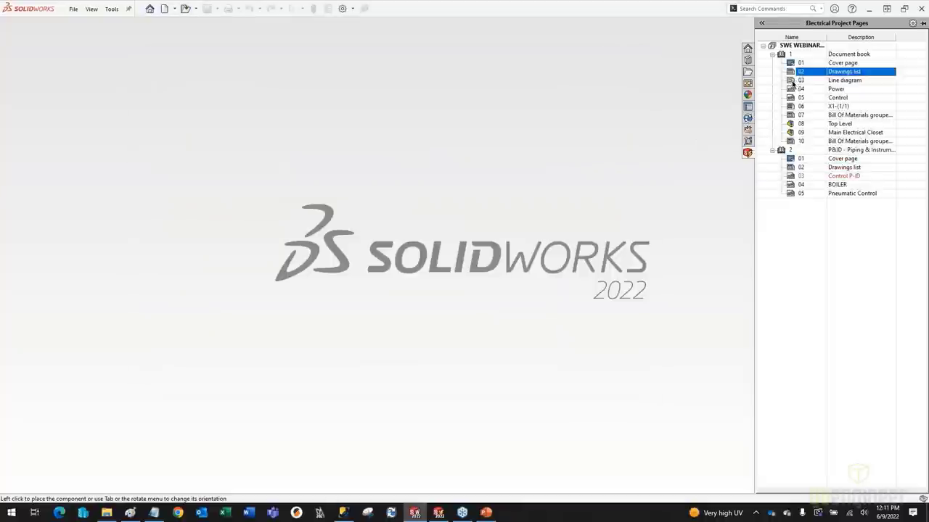
right_click(801, 125)
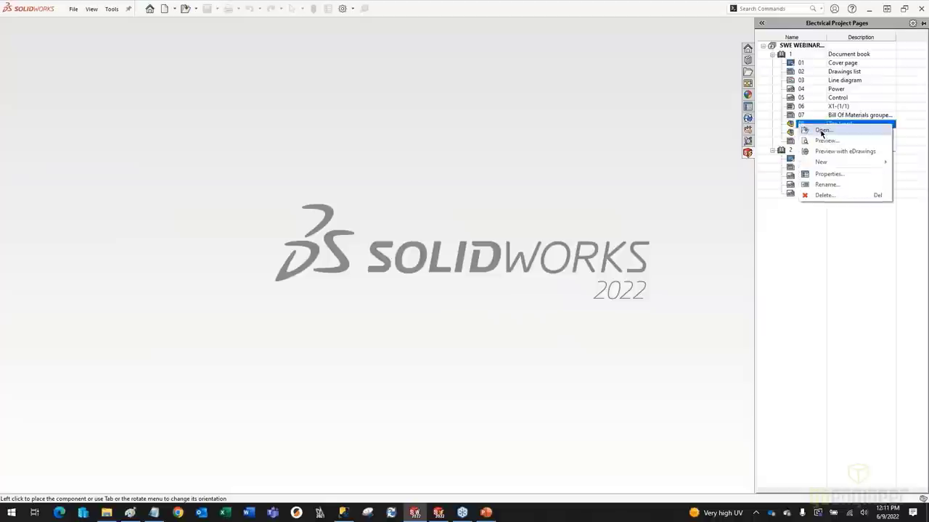
- Open page 08 Top Level to load the 3897.sldasm assembly
click(822, 133)
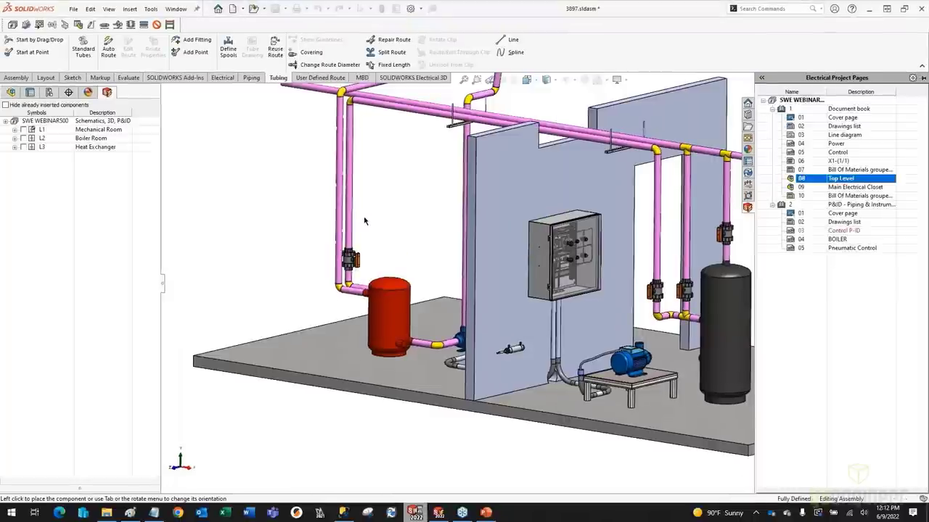
- Open the electrical cabinet assembly and orbit to see inside the cabinet
double_click(594, 260)
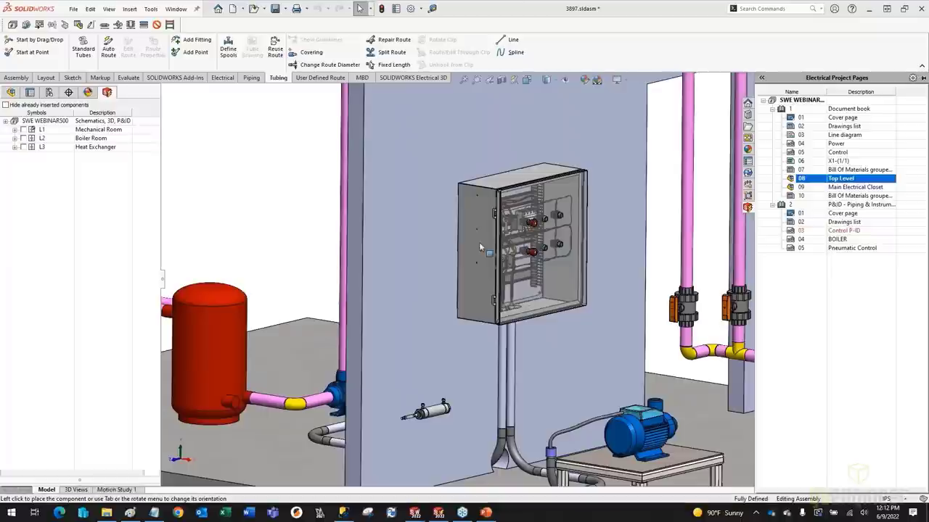
scroll(570, 265, down, 3)
scroll(559, 268, up, 5)
middle_drag(560, 268, 450, 270)
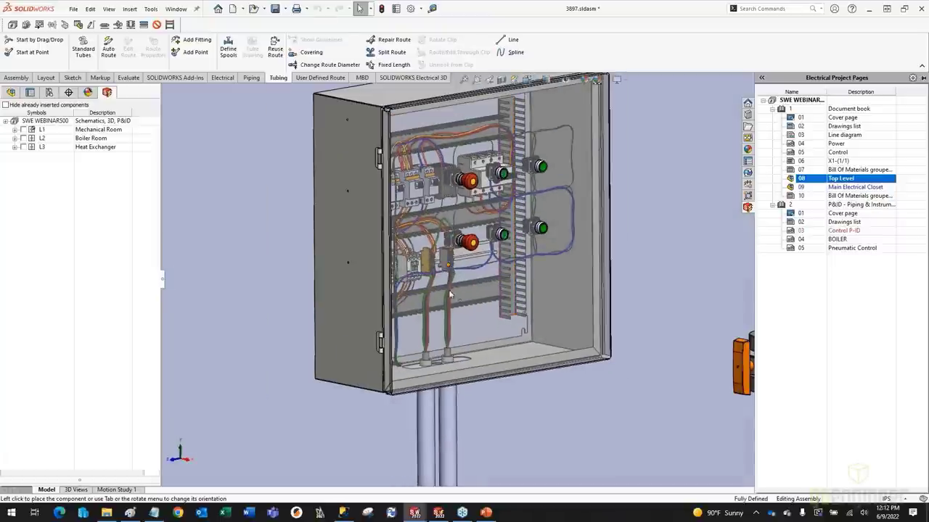
scroll(435, 358, up, 10)
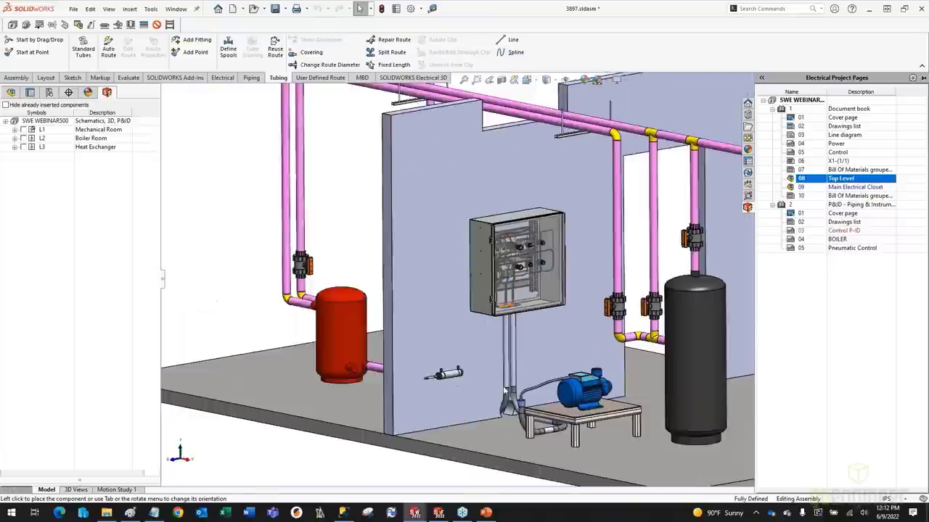
scroll(502, 401, down, 5)
scroll(516, 321, up, 6)
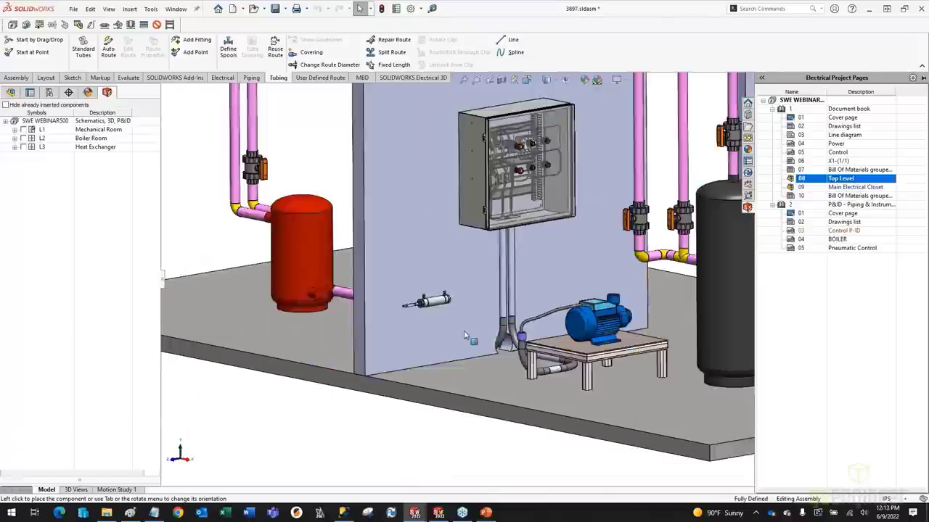
- Hide the doorway wall and orbit to view the pump table from above
middle_drag(515, 341, 476, 322)
middle_drag(447, 292, 399, 297)
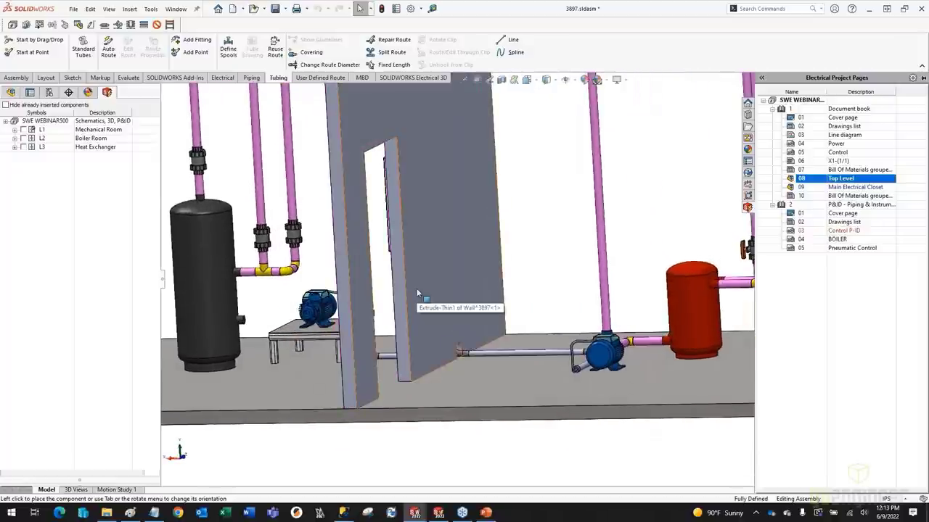
key(Tab)
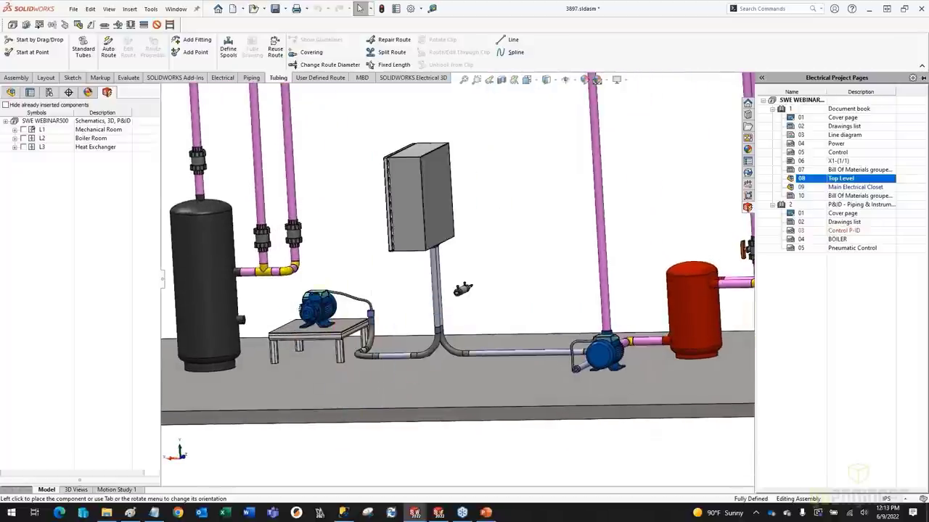
scroll(266, 309, down, 4)
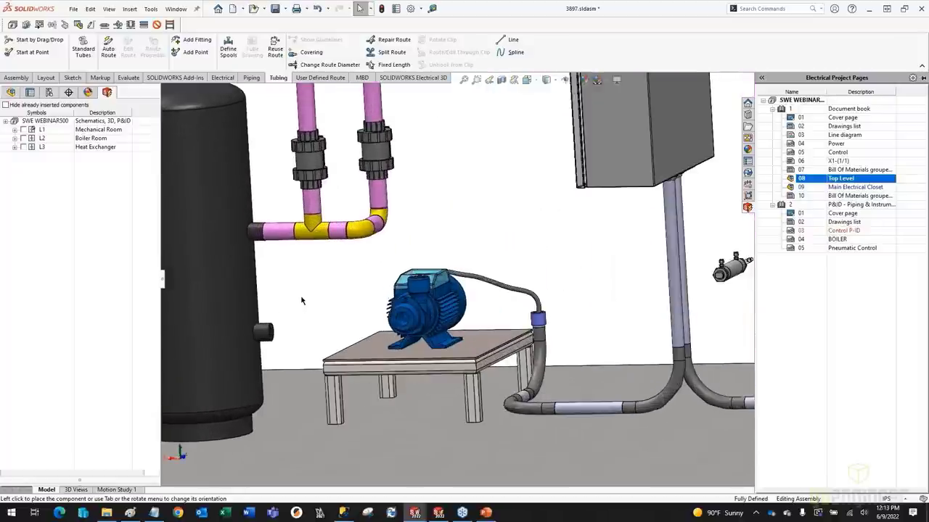
middle_drag(302, 300, 380, 273)
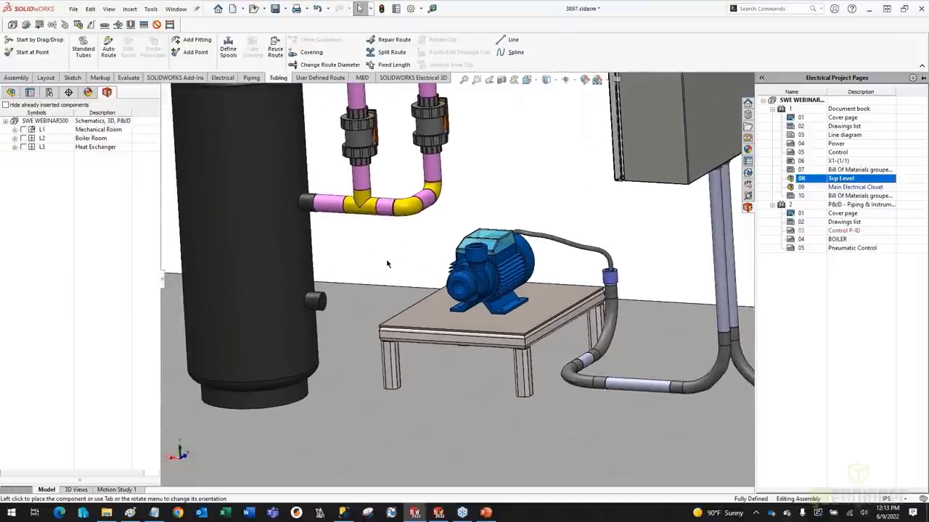
- Turn on View Routing Points and expand the L3 Heat Exchanger and L2 Boiler Room groups
click(570, 81)
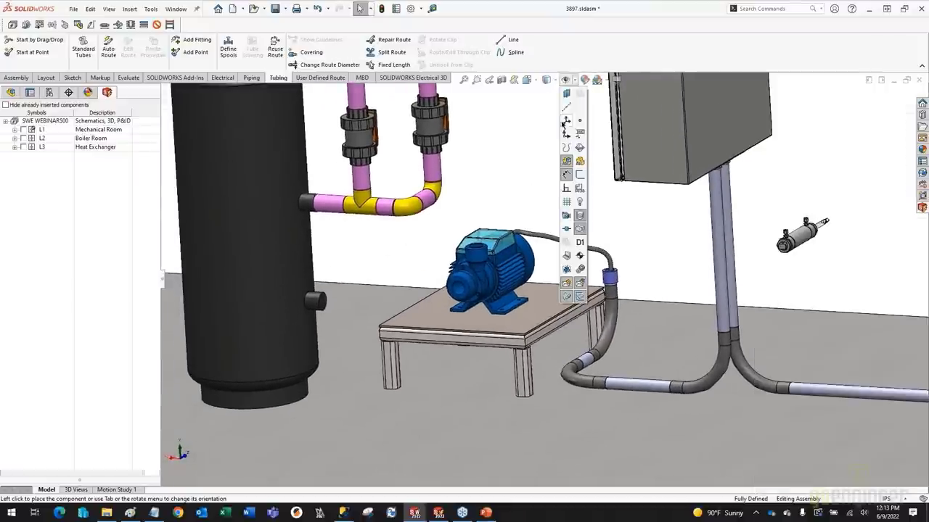
click(566, 230)
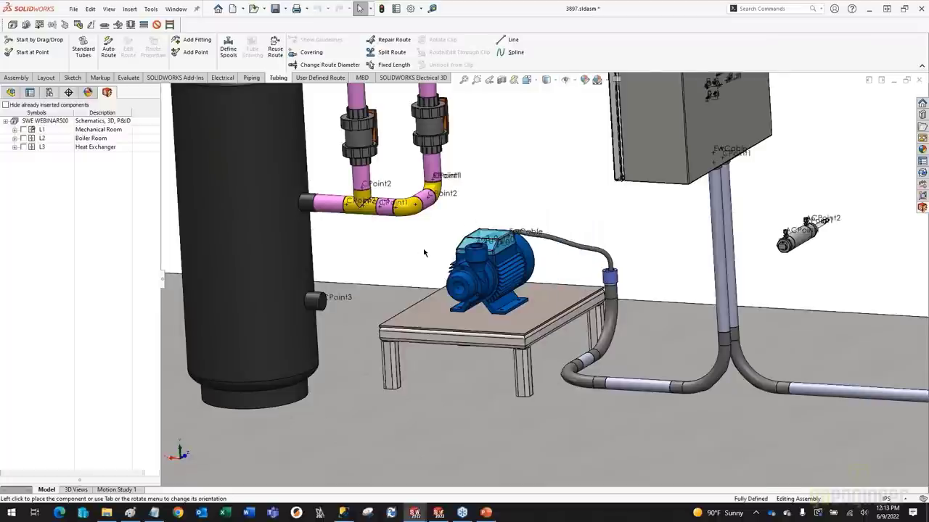
key(ctrl+Right)
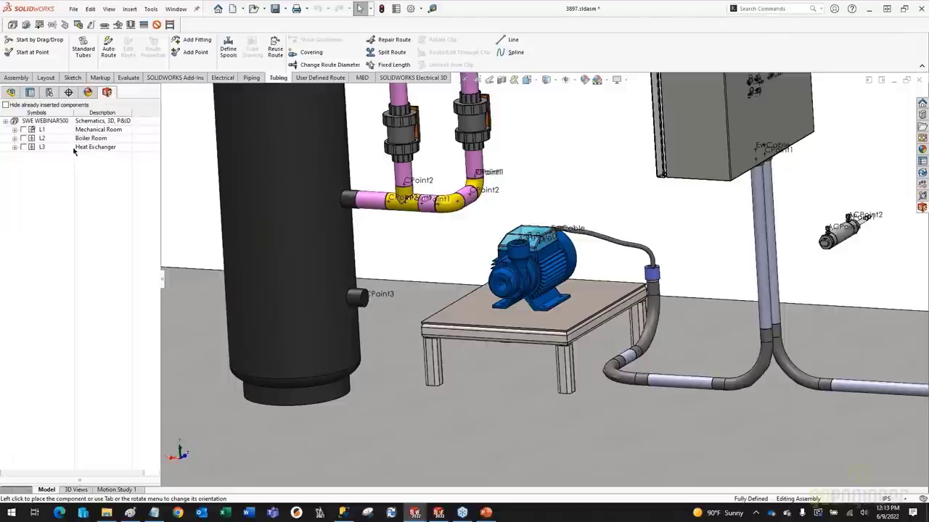
click(15, 147)
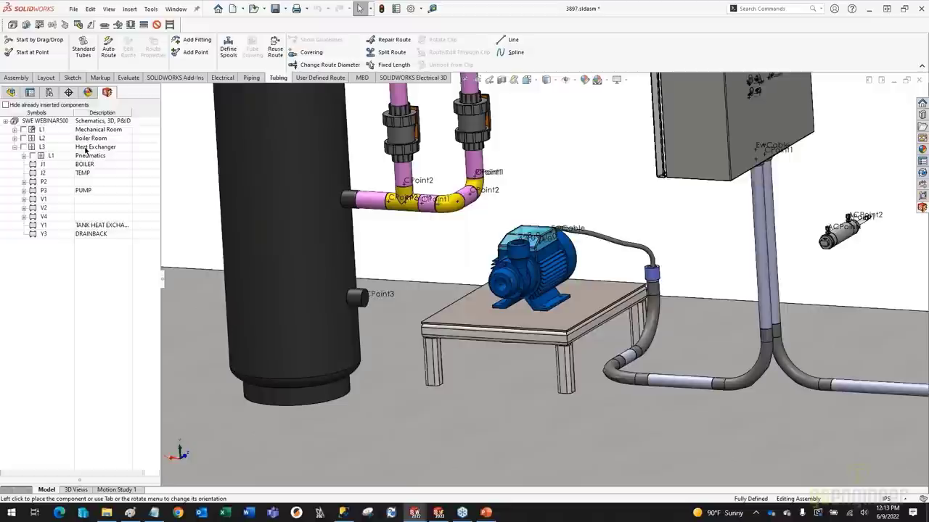
click(14, 138)
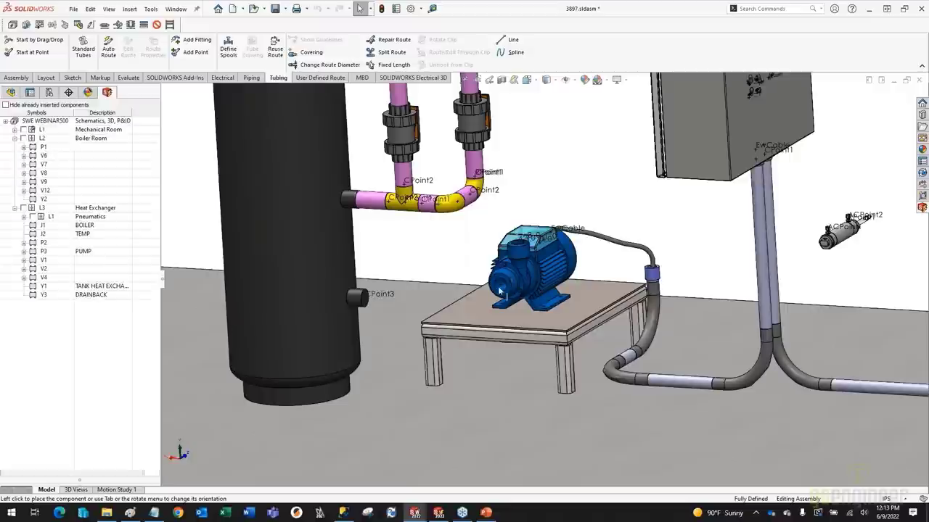
scroll(499, 290, down, 4)
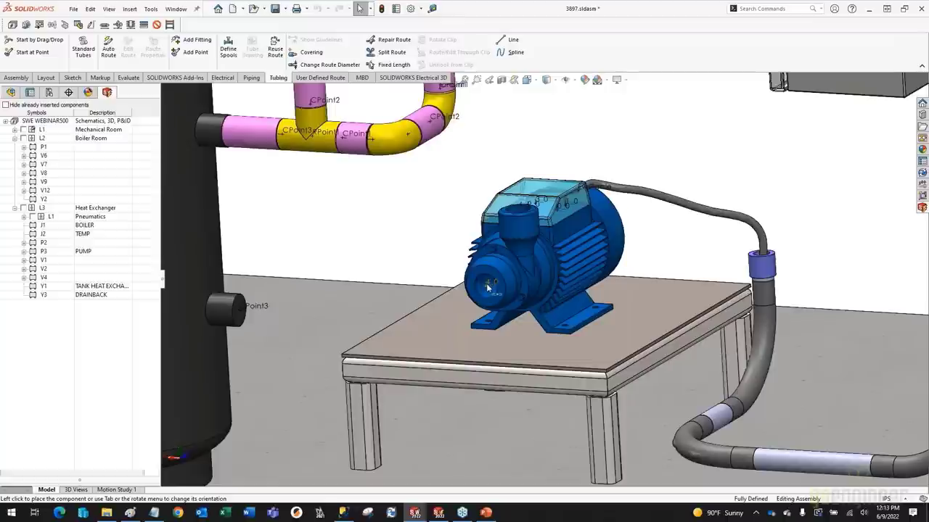
- Start a new pipe route from the pump outlet with a 4.0 stub
right_click(487, 288)
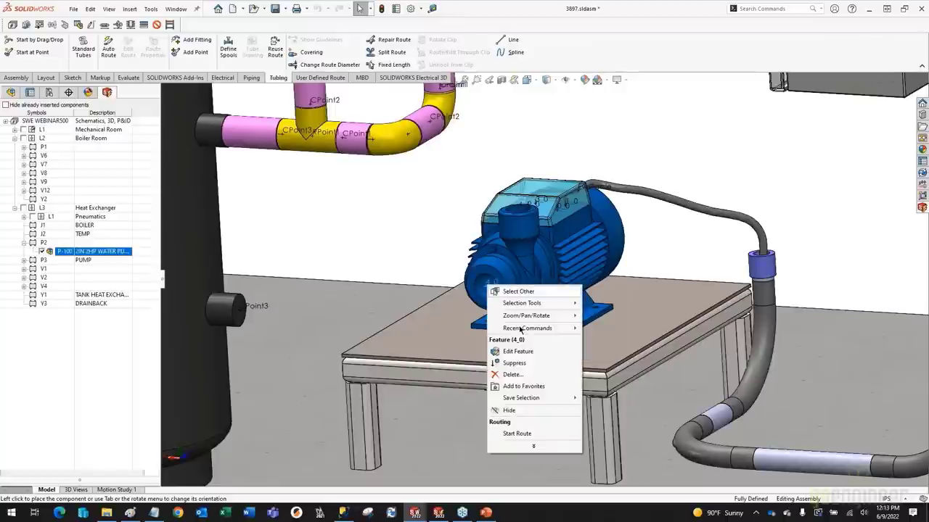
click(517, 434)
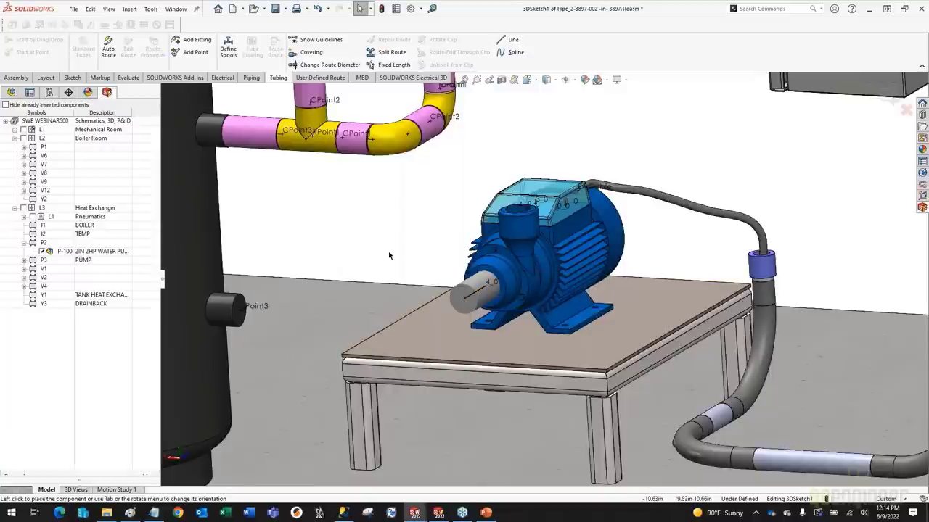
scroll(304, 307, up, 2)
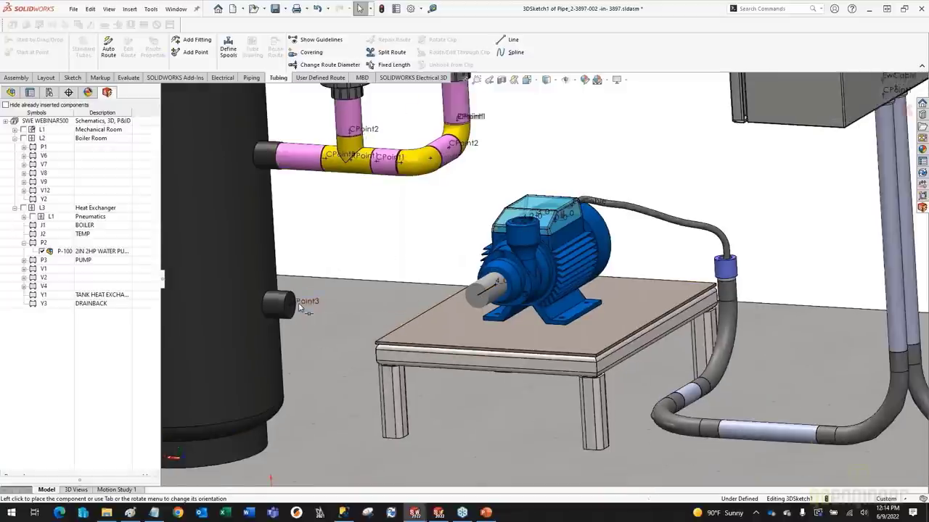
- Add the black tank's lower nozzle CPoint3 to the route
right_click(303, 308)
click(332, 370)
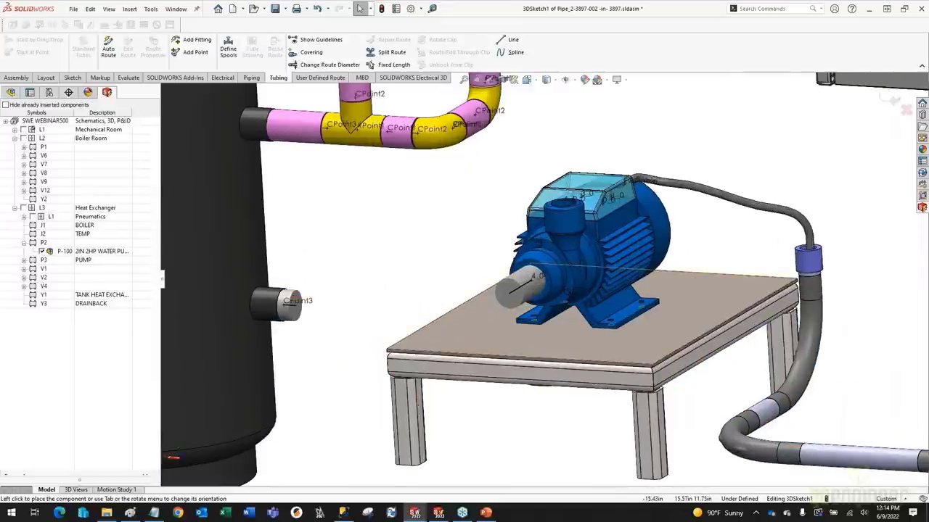
scroll(508, 295, down, 4)
scroll(508, 295, up, 2)
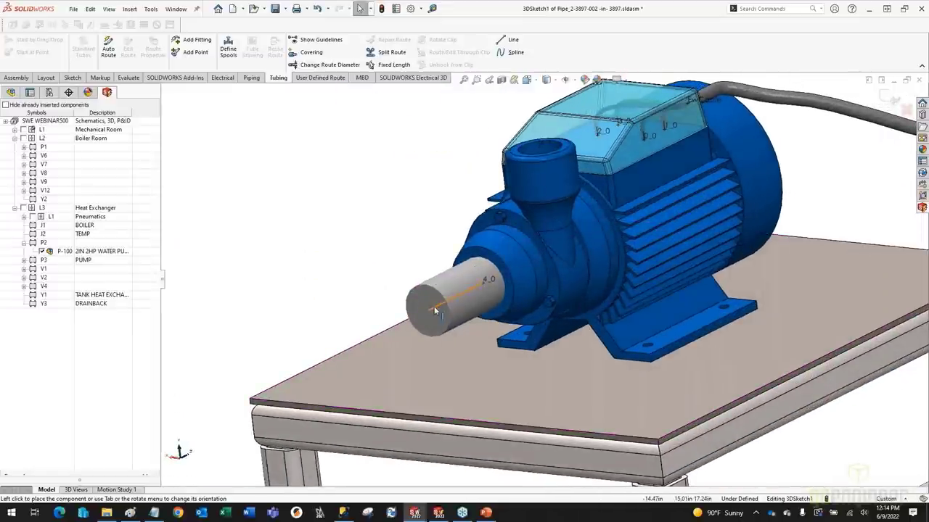
- Drag the pump outlet and tank nozzle stub ends outward toward each other
click(438, 311)
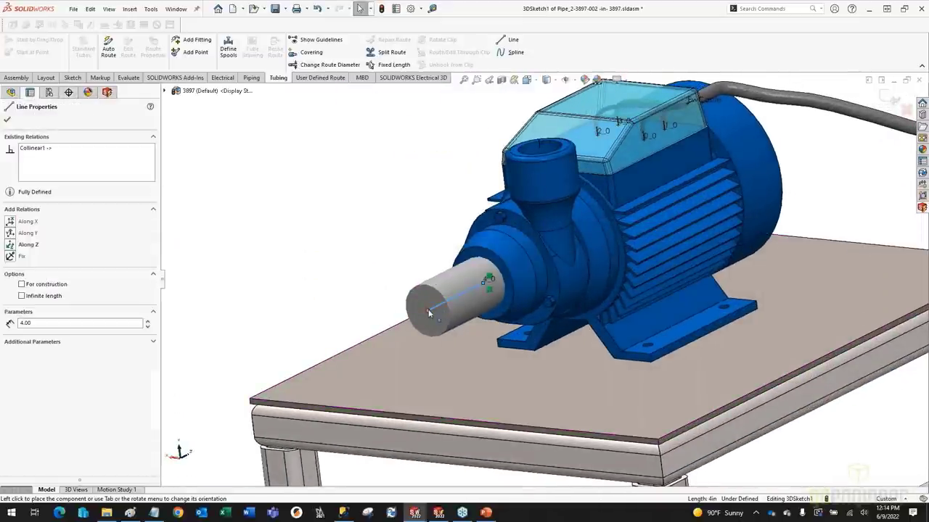
drag(428, 314, 259, 365)
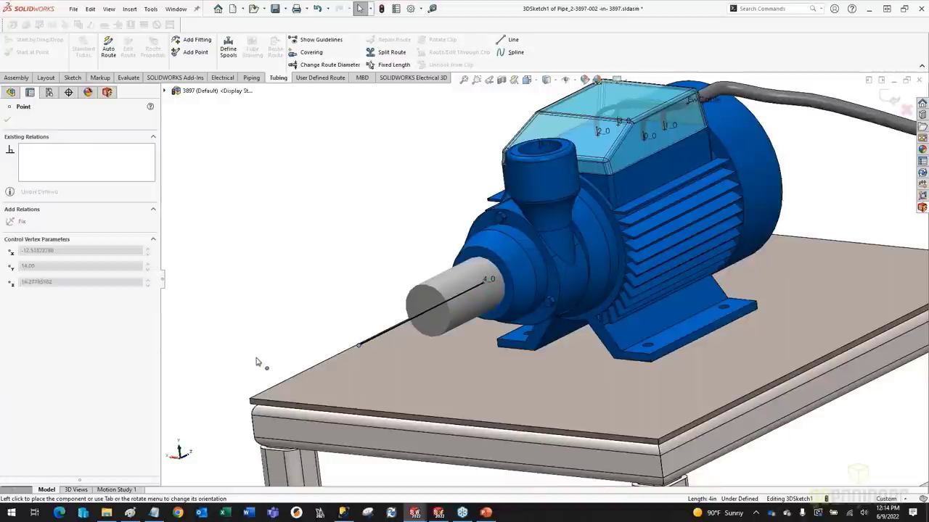
scroll(308, 286, up, 4)
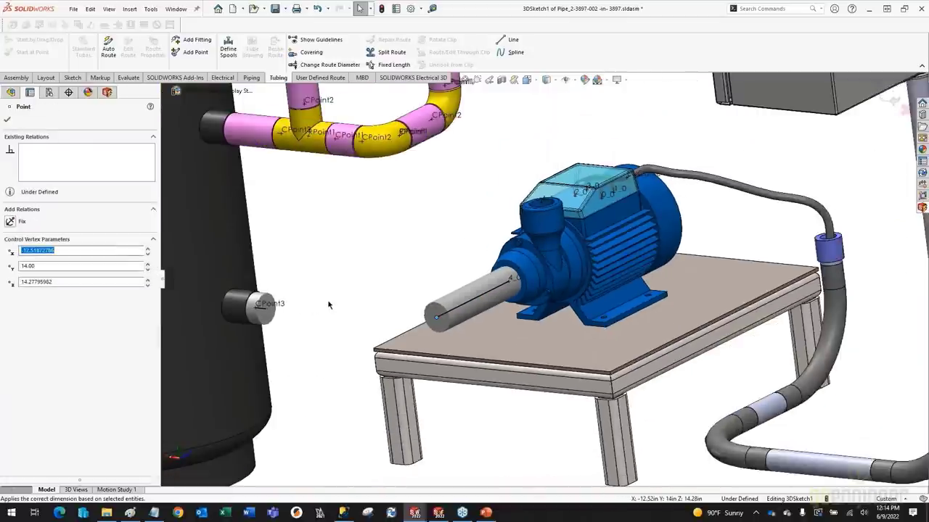
scroll(328, 305, up, 3)
scroll(398, 311, down, 6)
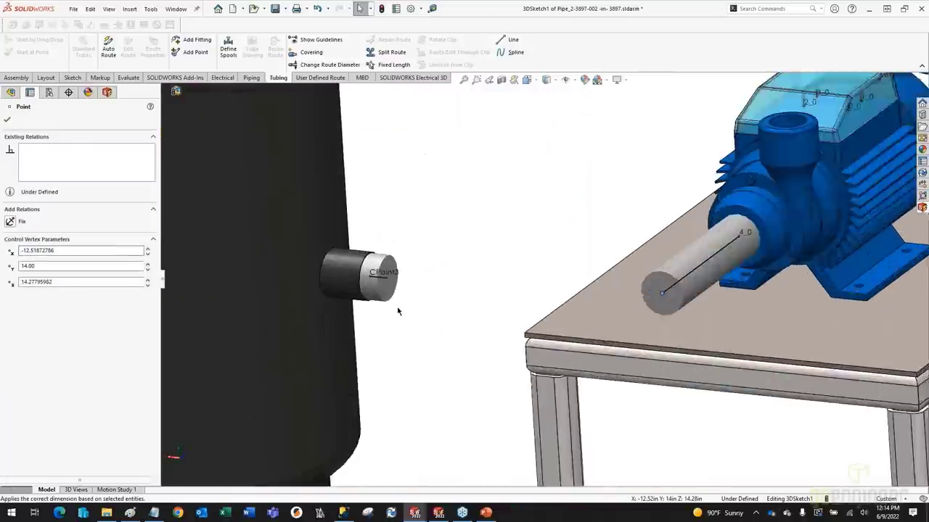
scroll(397, 311, down, 4)
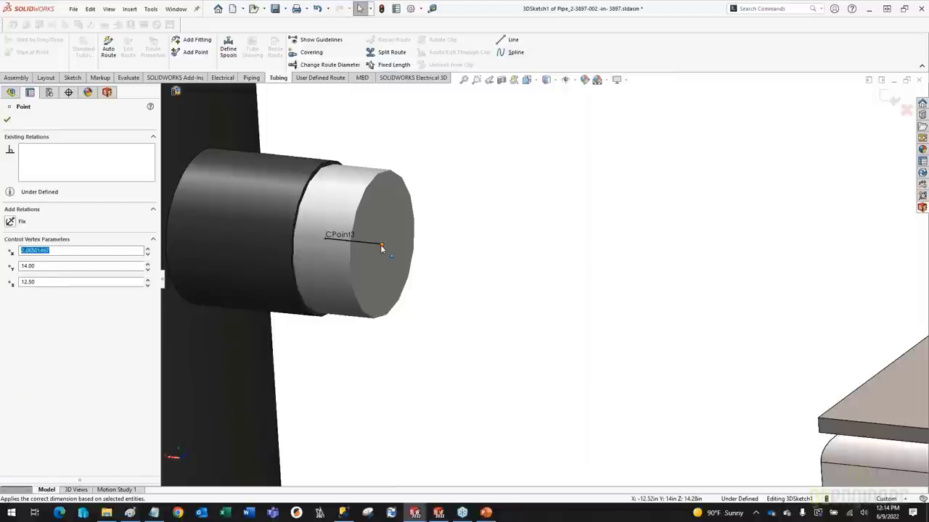
drag(381, 248, 719, 272)
scroll(544, 232, up, 3)
scroll(568, 232, up, 3)
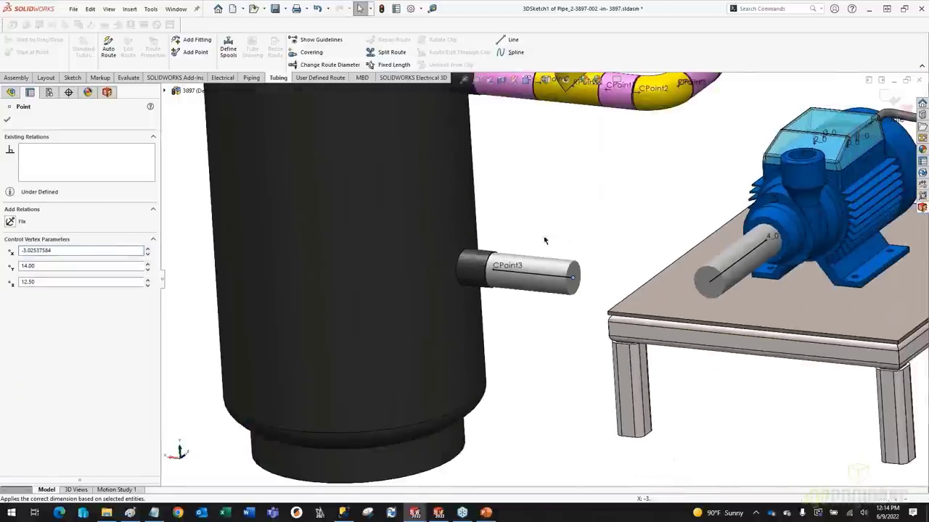
ctrl+middle_drag(507, 247, 390, 259)
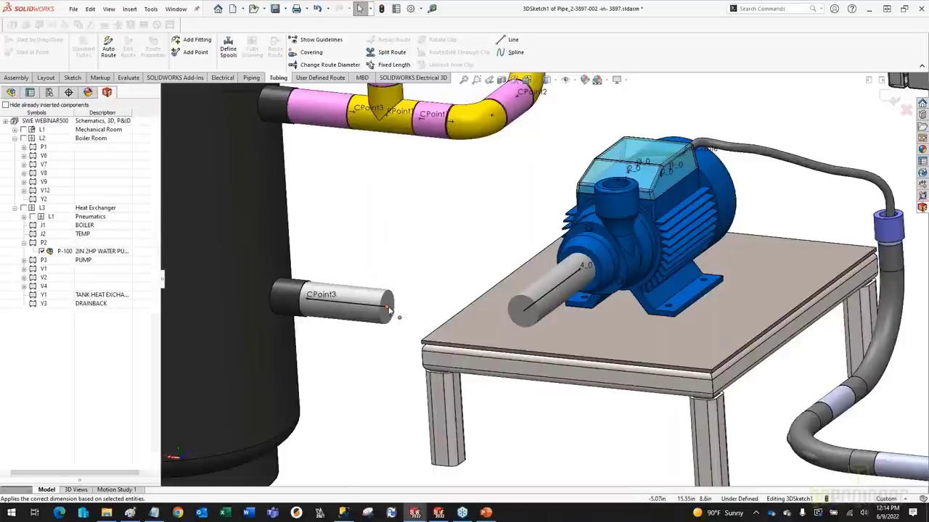
- Merge the two stub endpoints into one bent pipe and exit the route sketch
ctrl+click(522, 311)
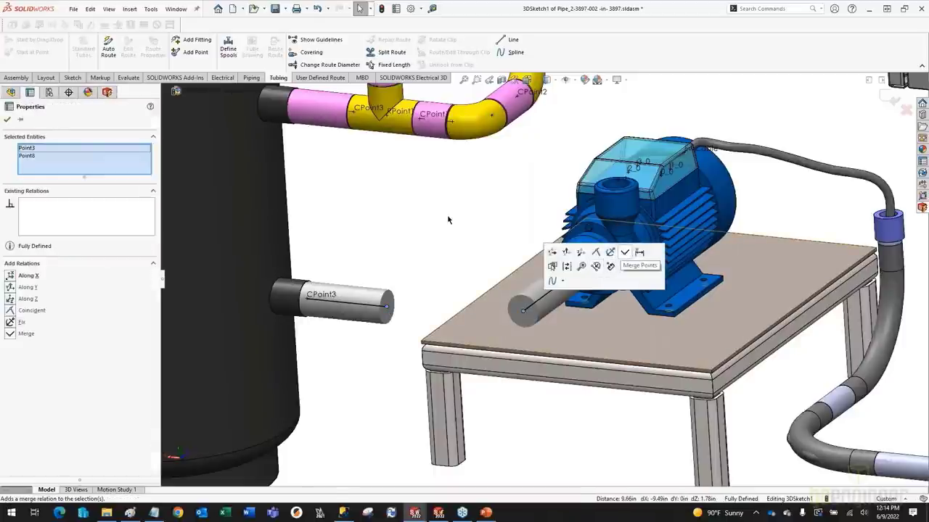
click(623, 253)
key(Escape)
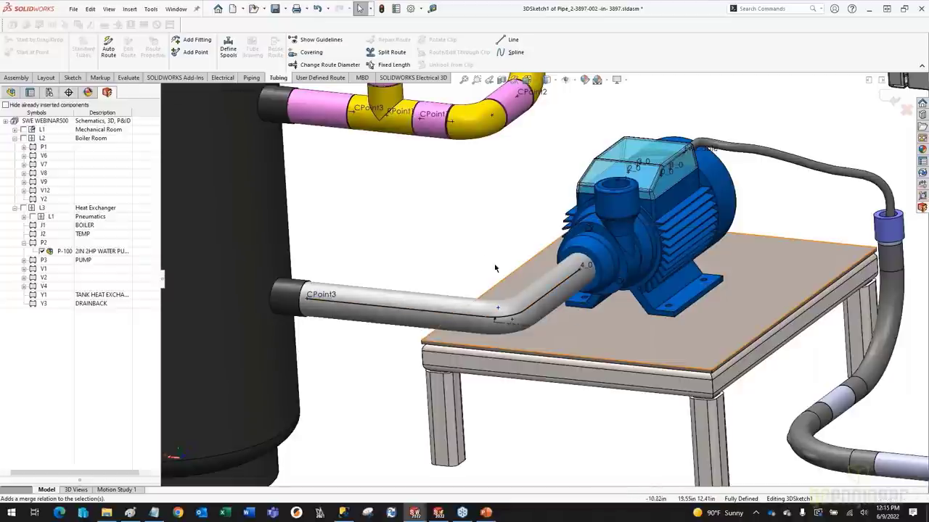
scroll(497, 320, up, 5)
ctrl+middle_drag(491, 281, 375, 303)
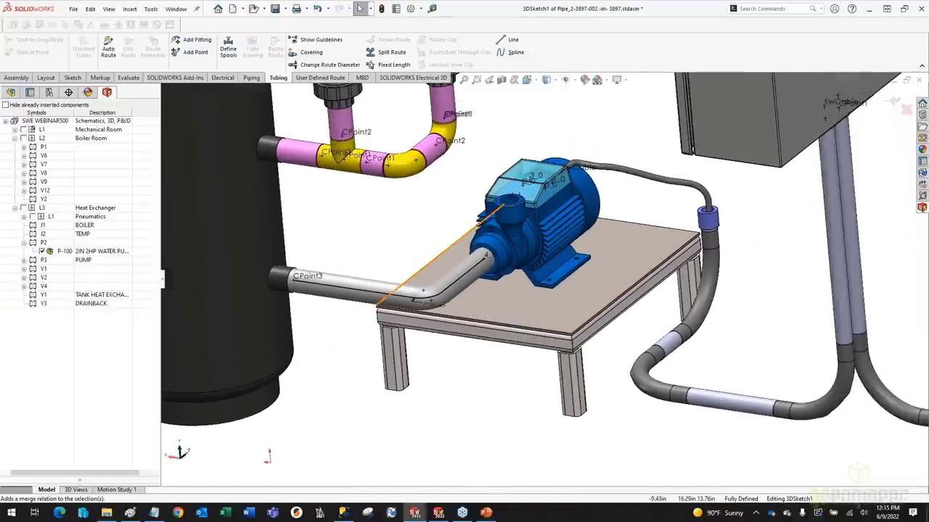
click(893, 101)
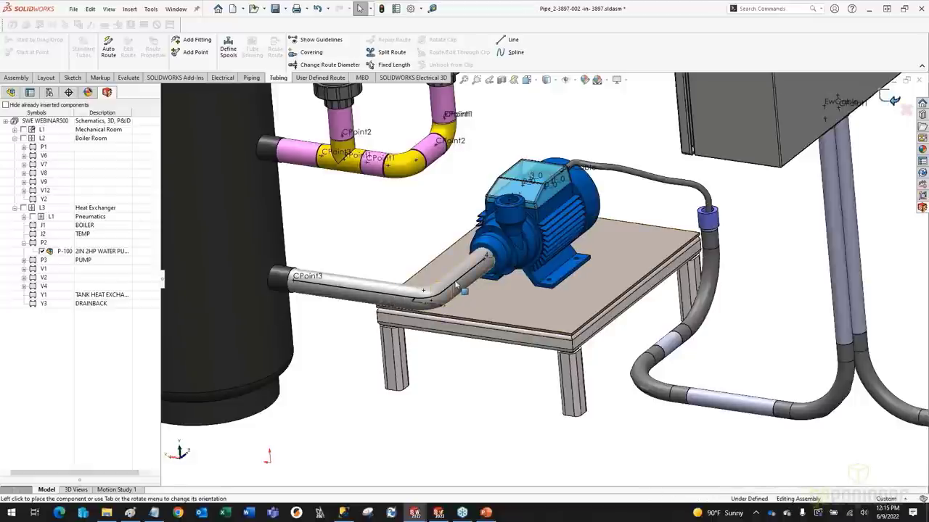
- Inspect the new pipe segment, the long inlet pipe and the elbow
click(457, 282)
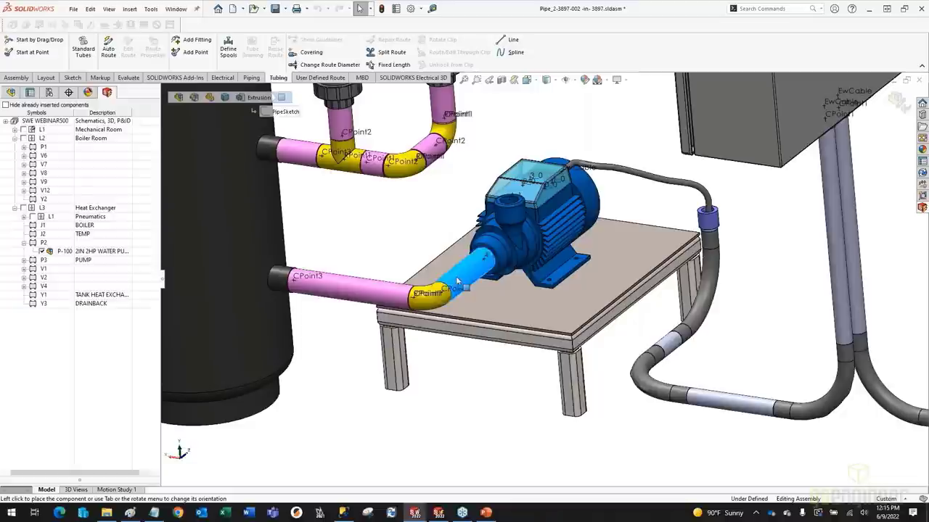
scroll(453, 276, down, 3)
click(312, 297)
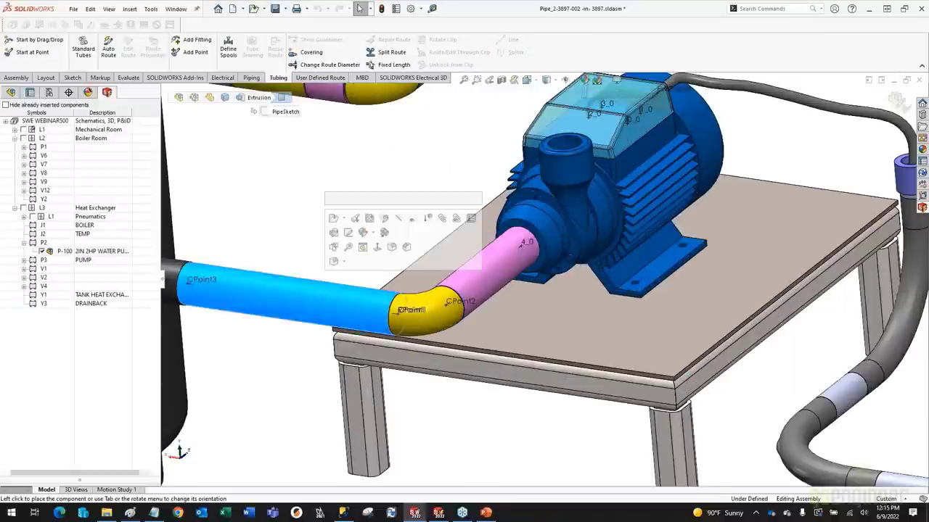
click(423, 303)
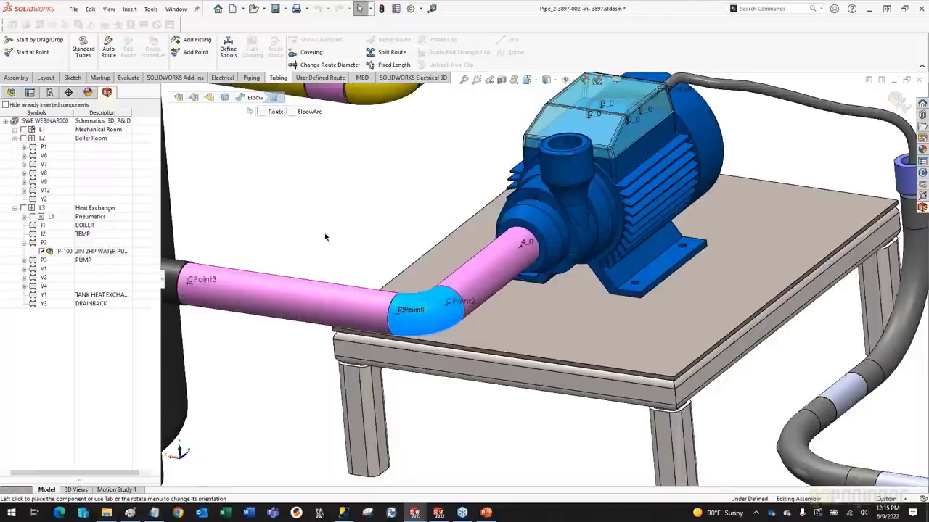
scroll(322, 248, down, 3)
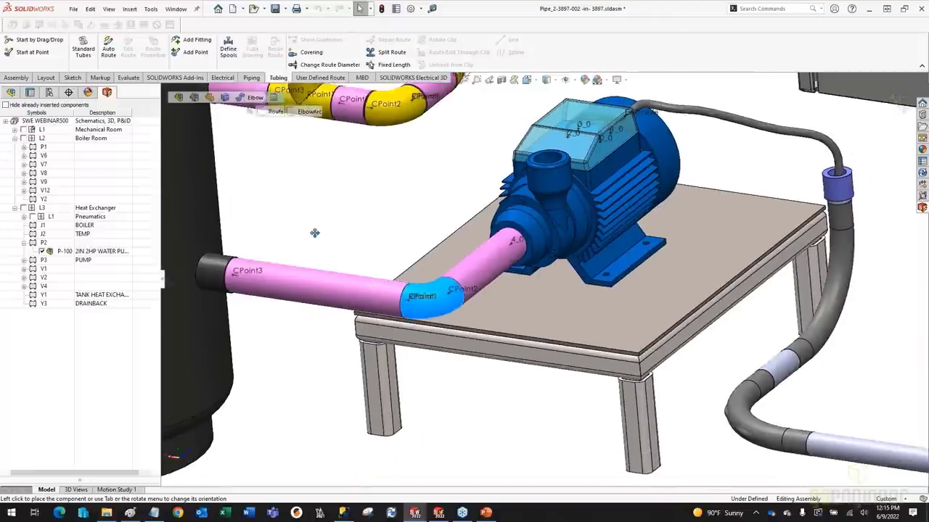
scroll(707, 420, up, 2)
- Switch the unit system to IPS from the status bar
click(707, 419)
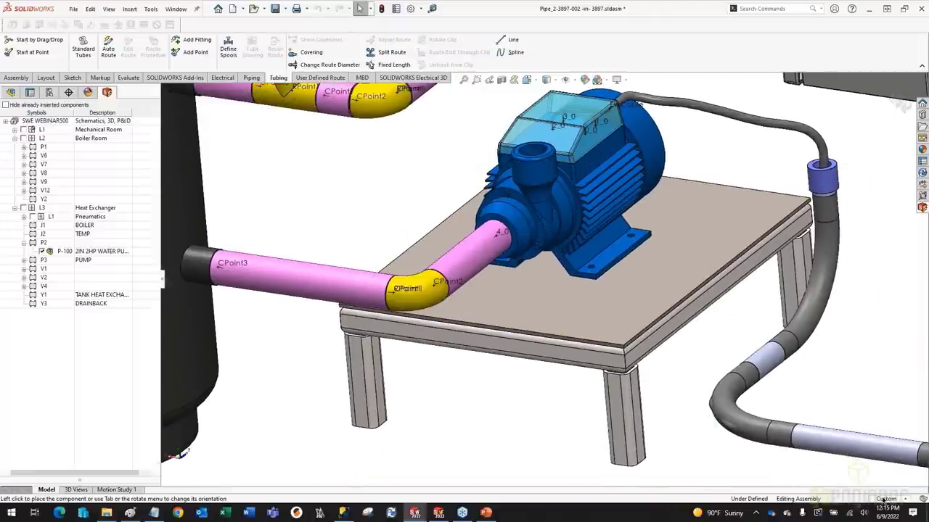
click(887, 499)
click(833, 459)
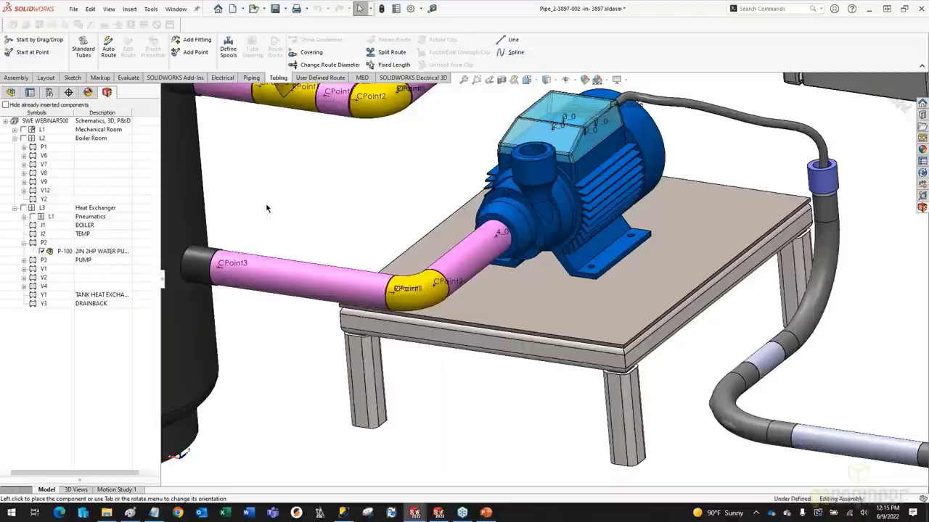
- Reopen the lower pipe route's 3DSketch1 with Edit Route and select valve V12 in the component list
right_click(287, 272)
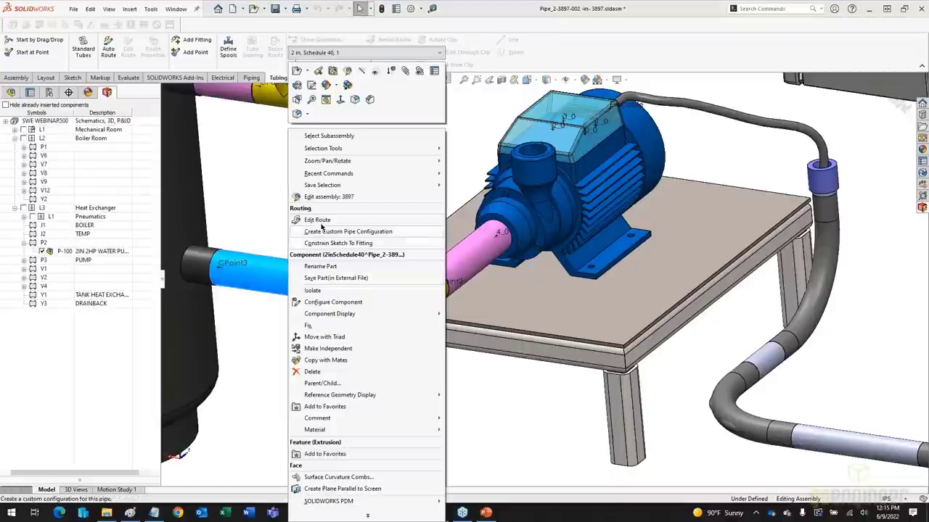
click(317, 220)
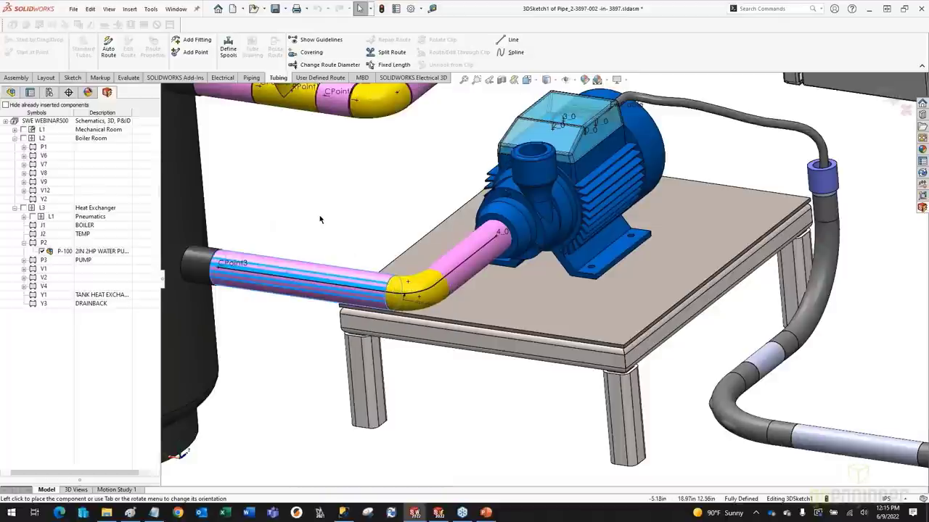
scroll(338, 247, up, 3)
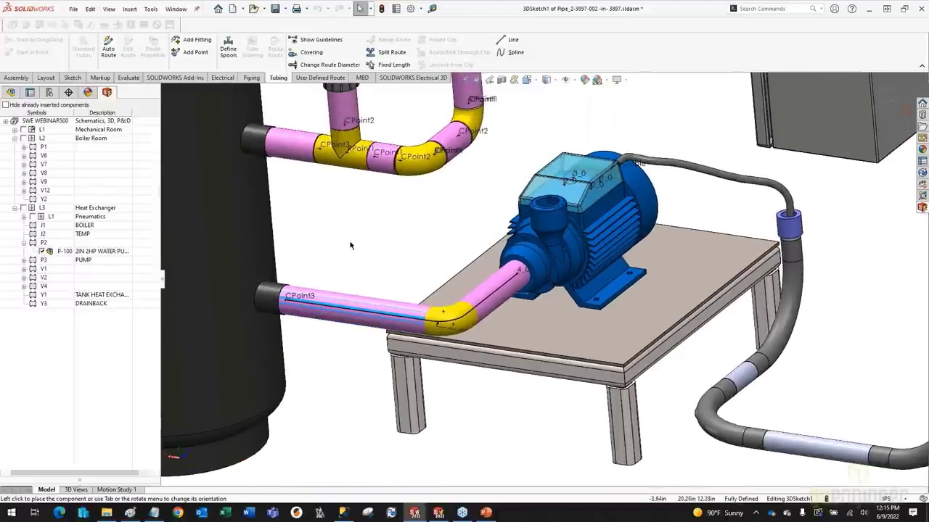
click(39, 191)
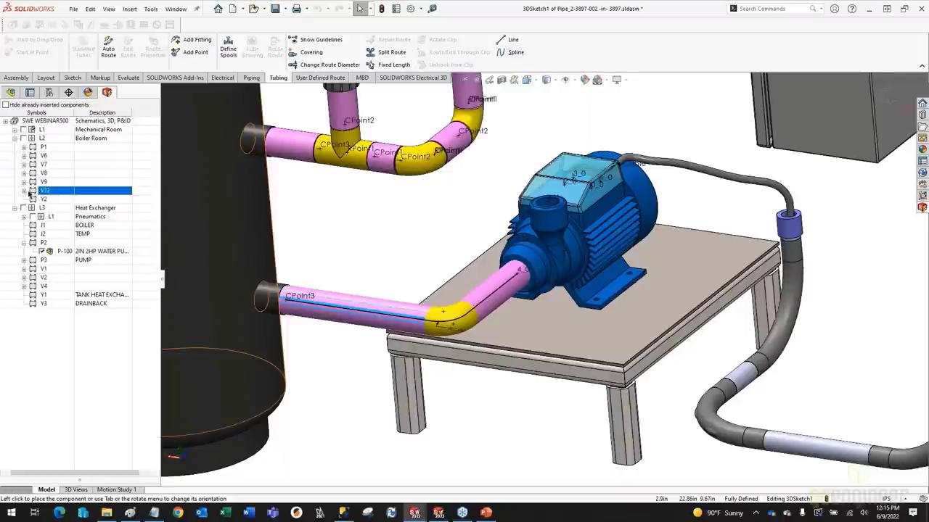
right_click(40, 191)
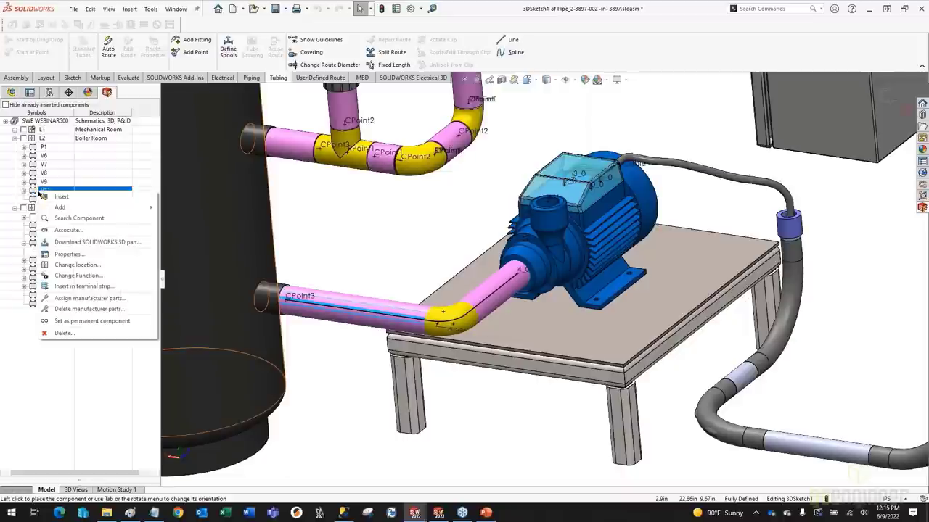
click(69, 254)
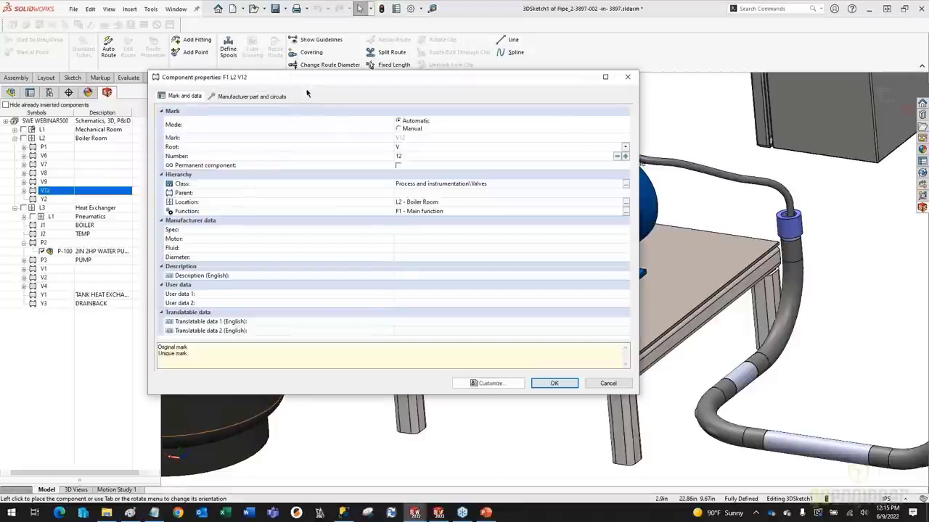
drag(315, 80, 325, 79)
click(266, 95)
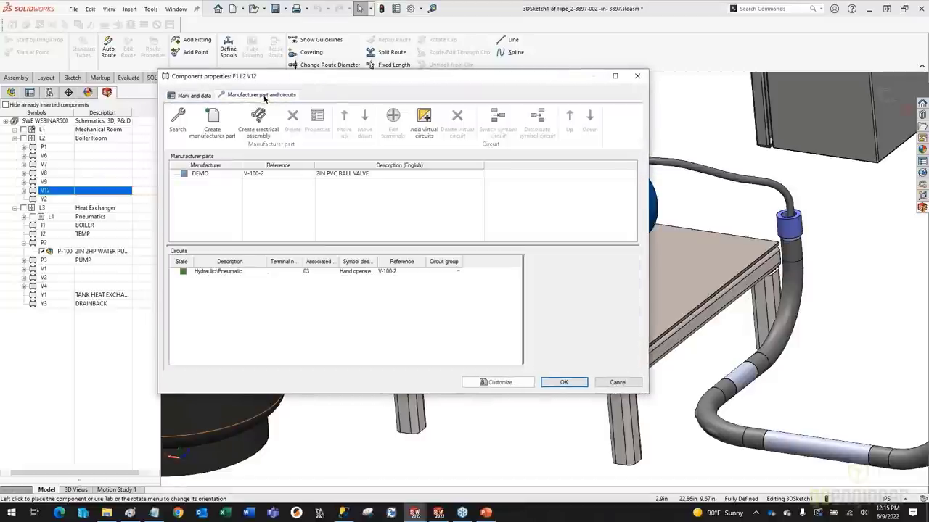
click(200, 175)
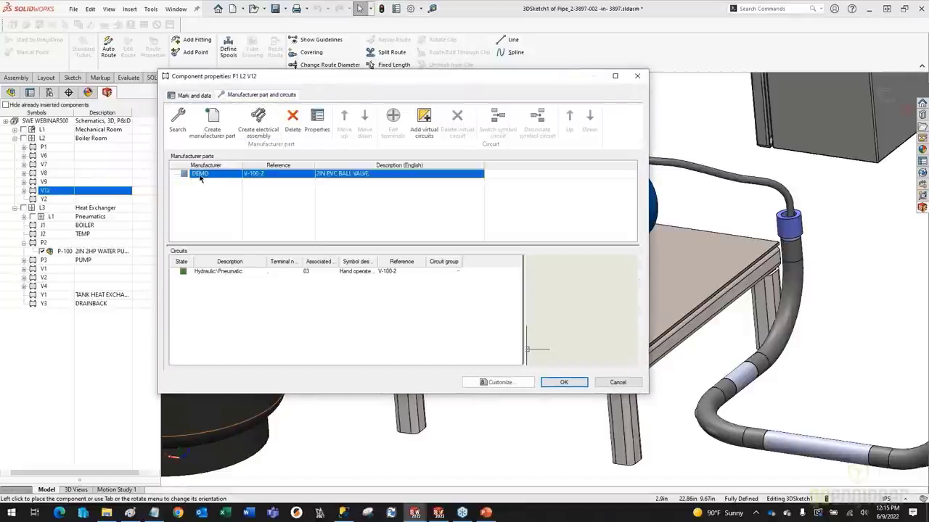
click(317, 120)
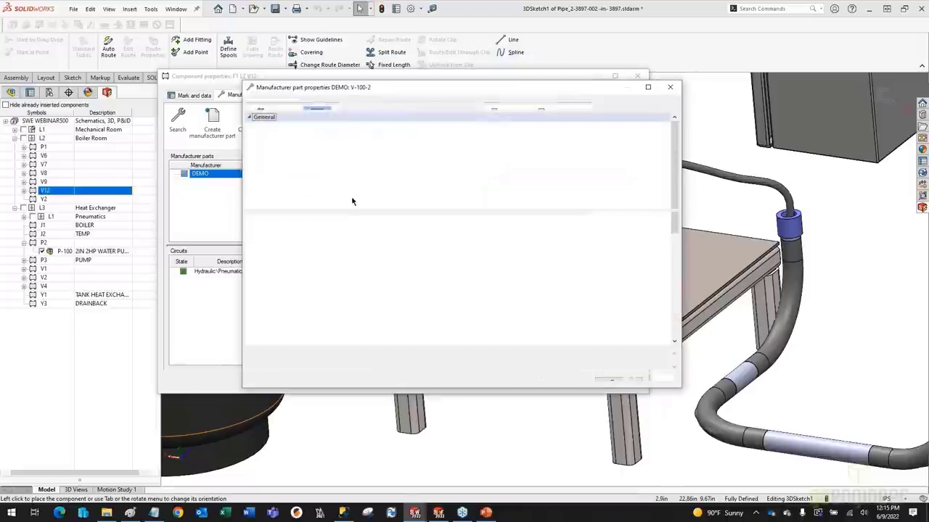
scroll(672, 211, down, 2)
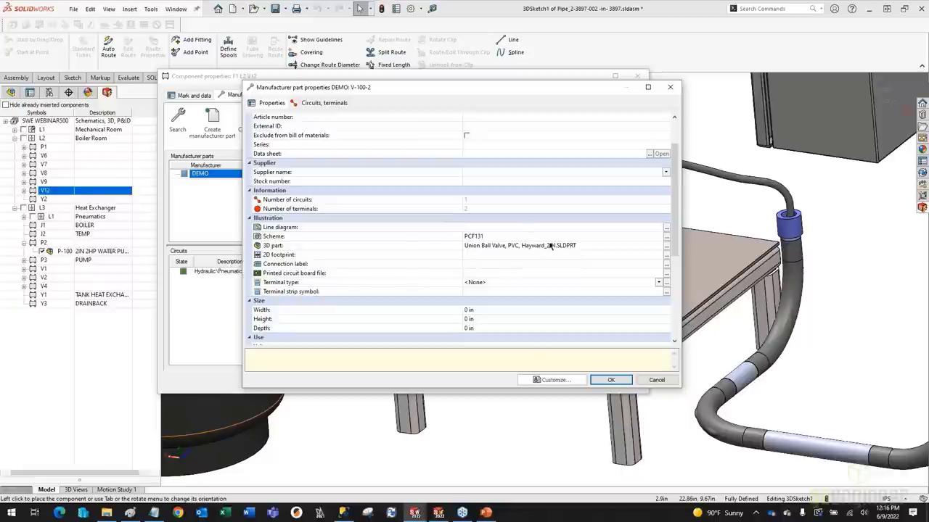
click(656, 381)
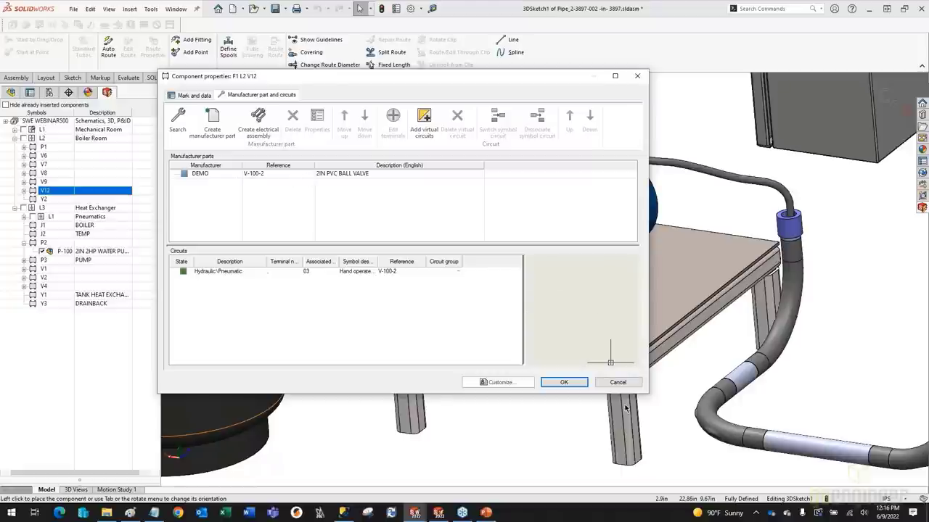
click(617, 383)
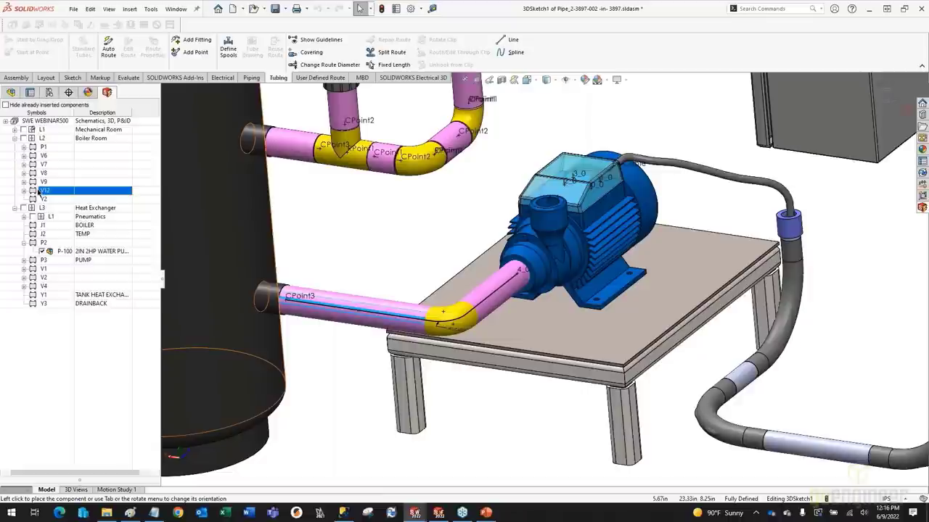
- Insert V12's Union Ball Valve, PVC, Hayward_2IN onto the tank-to-pump pipe near the tank nozzle
right_click(39, 190)
click(65, 196)
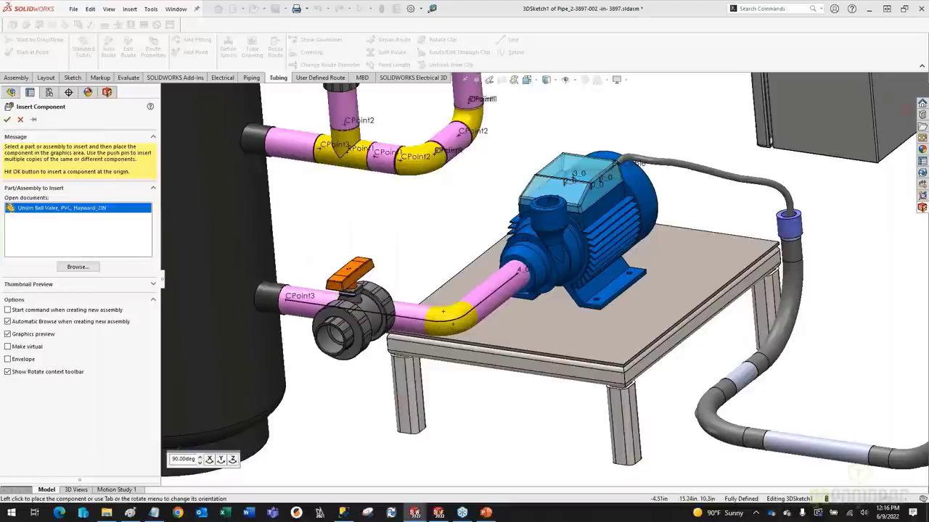
click(351, 312)
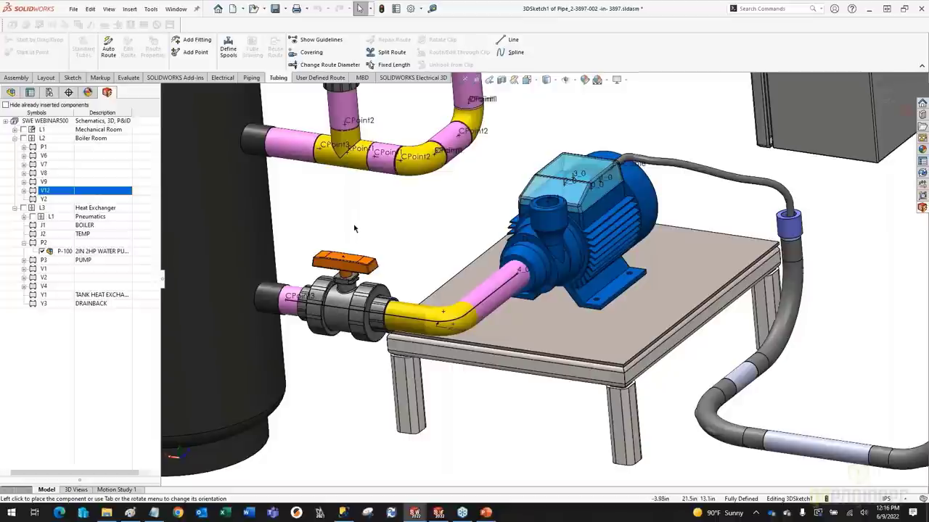
scroll(363, 233, up, 2)
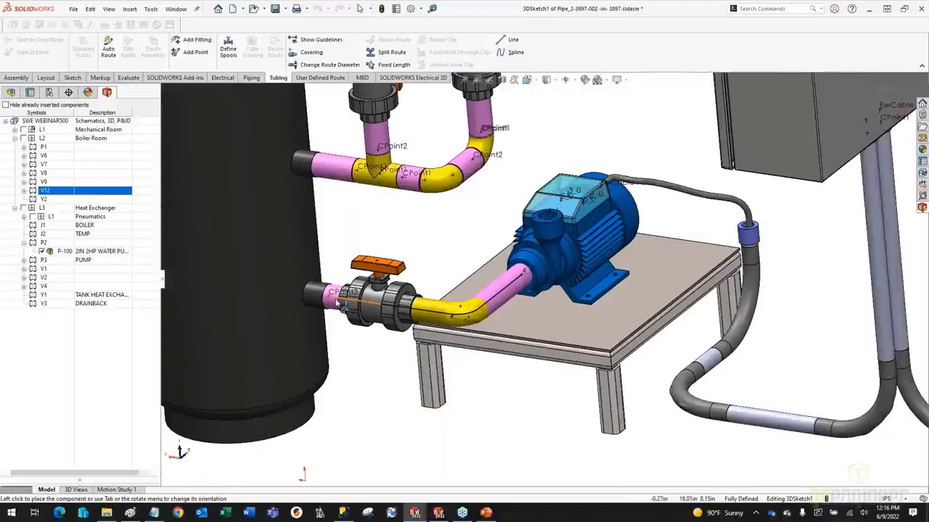
- Dimension the pipe line below the valve to 6.00 in
click(361, 348)
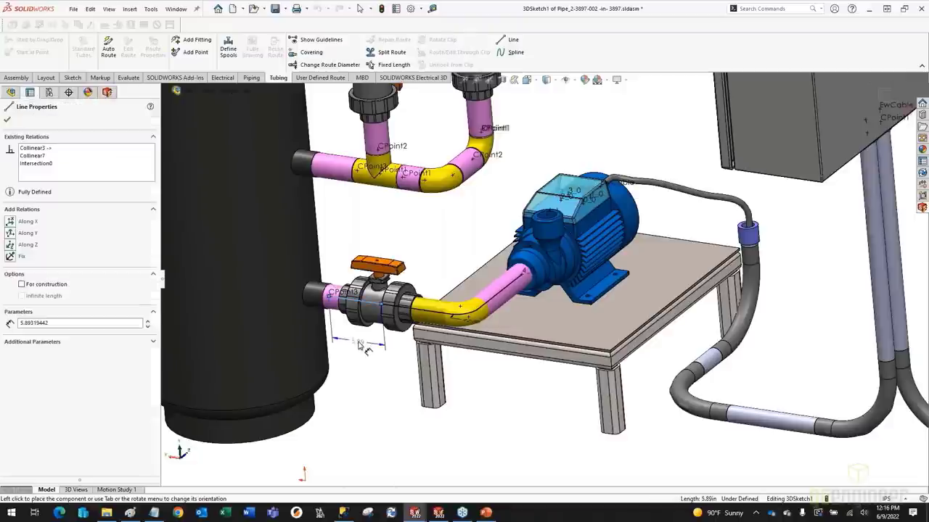
key(Escape)
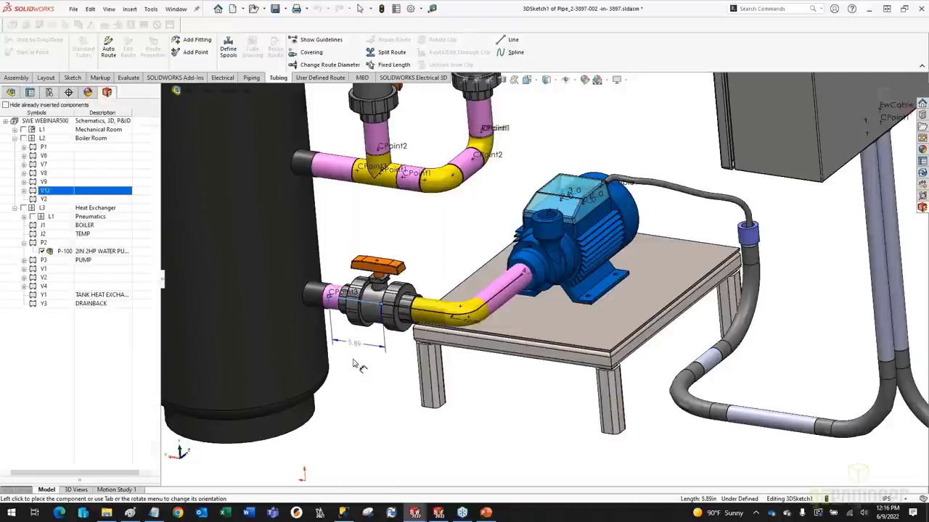
double_click(354, 343)
text(6)
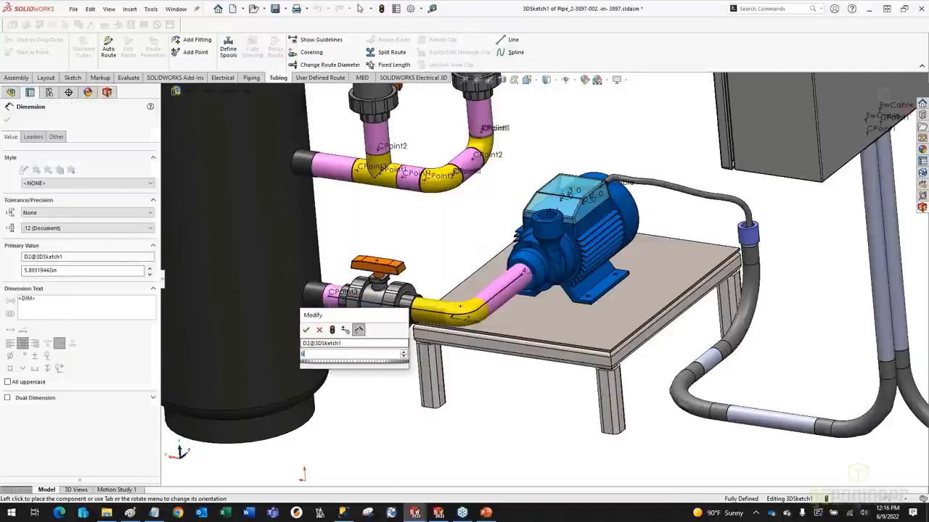
key(Escape)
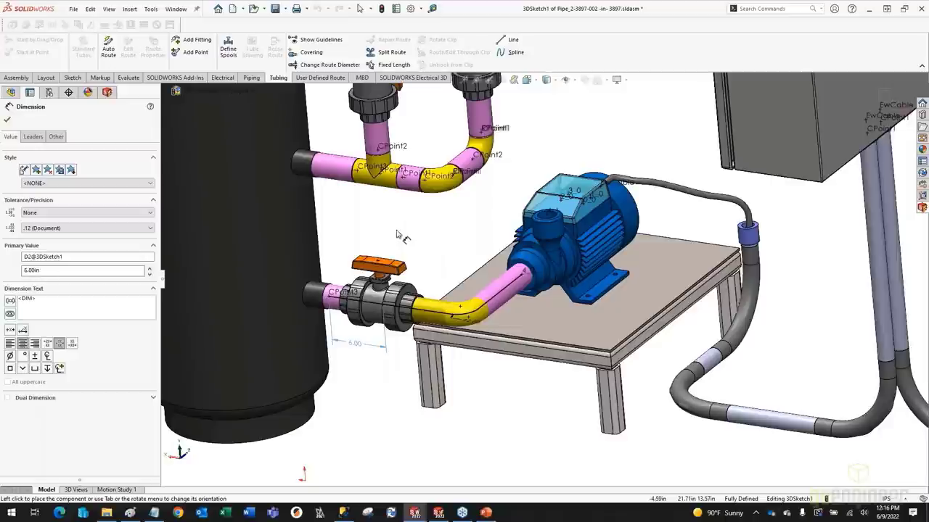
- Exit the route sketch so the pipes rebuild
right_click(399, 231)
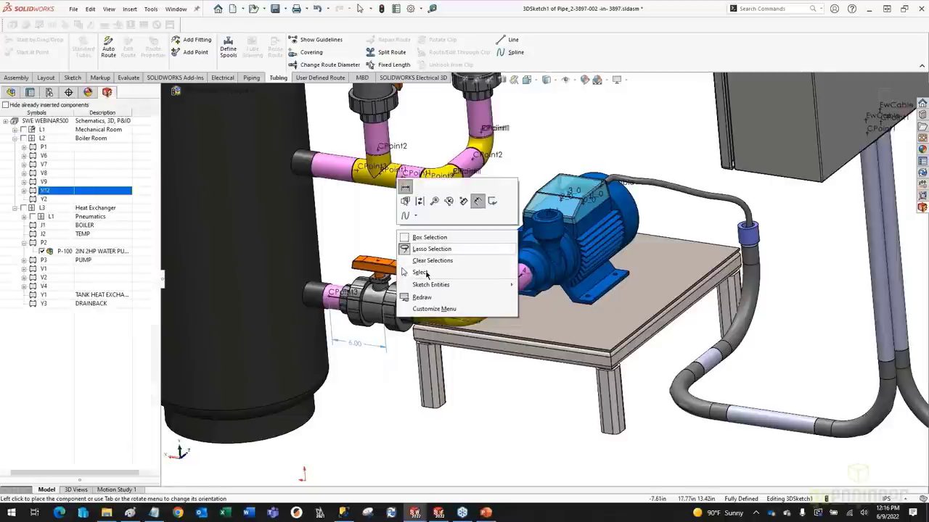
click(429, 273)
ctrl+middle_drag(429, 253, 382, 258)
click(892, 101)
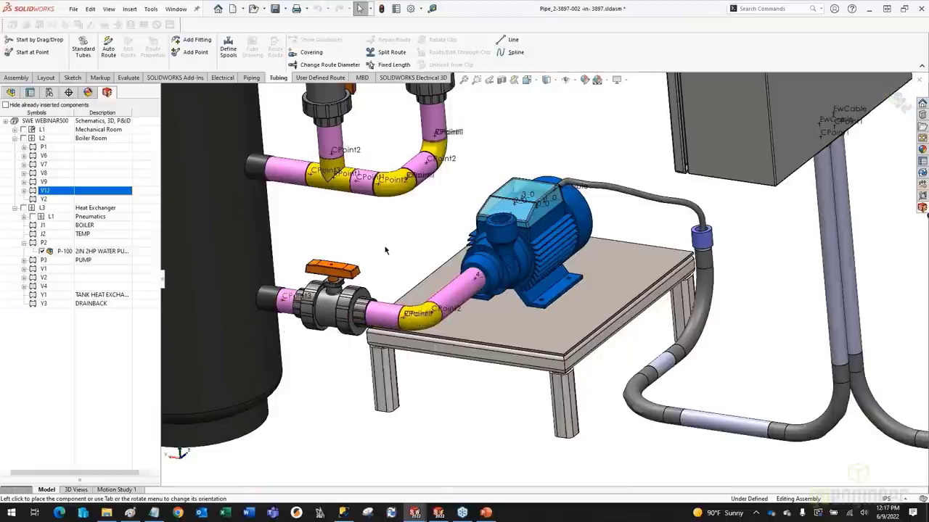
- Open the Pipe_2-3897-002 route subassembly on its own in an isometric view and show the Piping tab
middle_drag(394, 251, 392, 246)
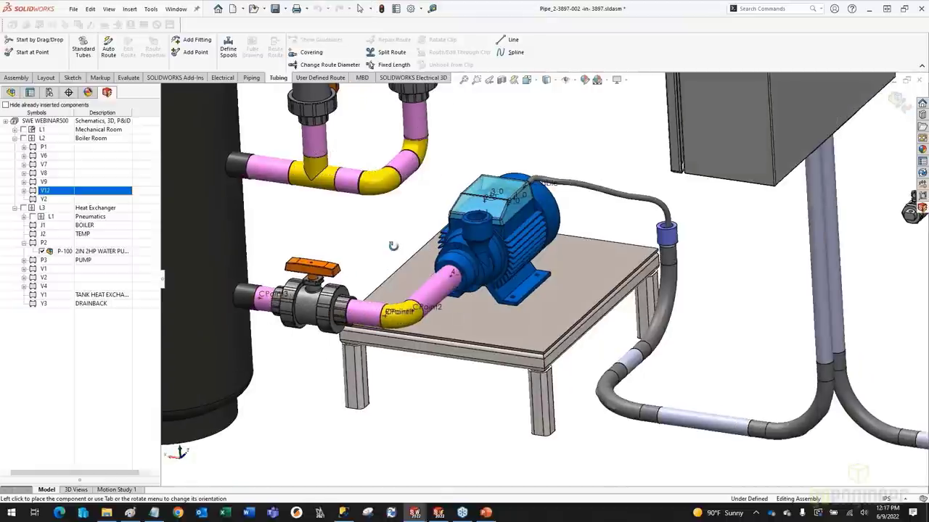
click(11, 92)
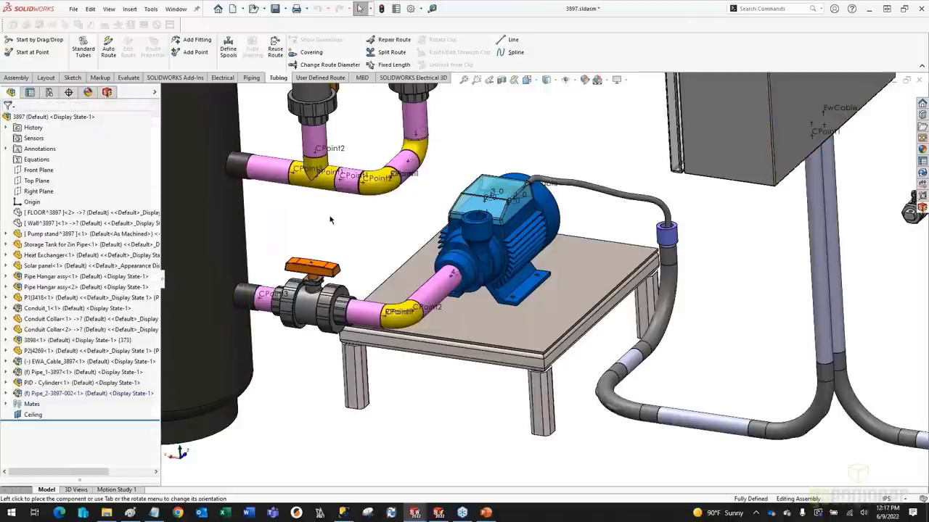
right_click(23, 398)
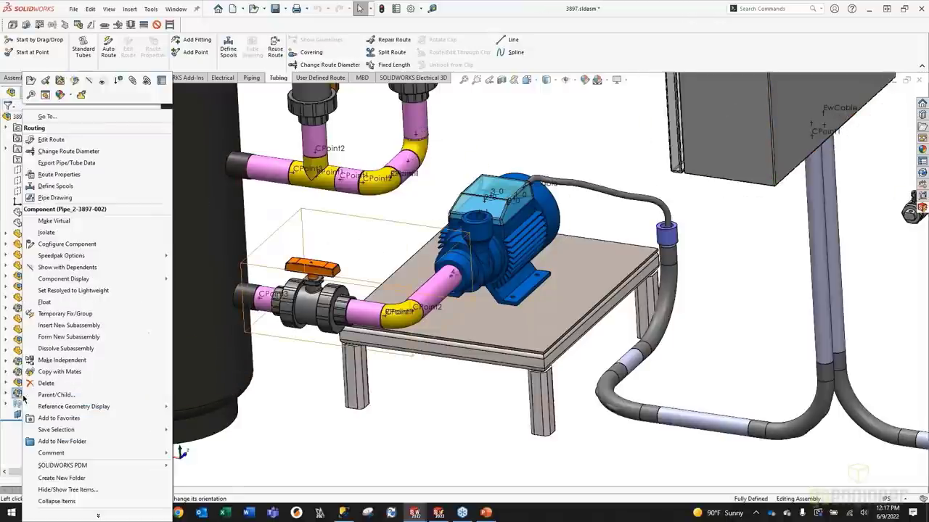
click(30, 83)
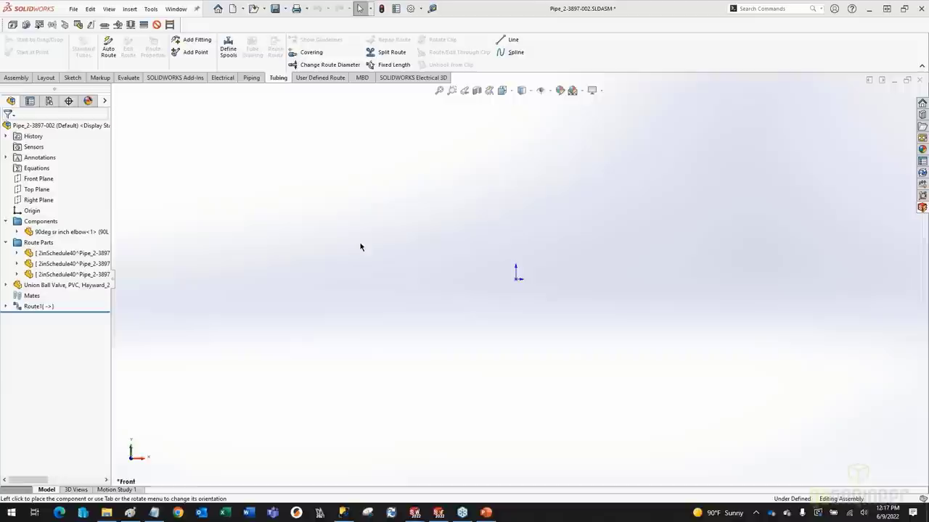
middle_drag(391, 248, 520, 311)
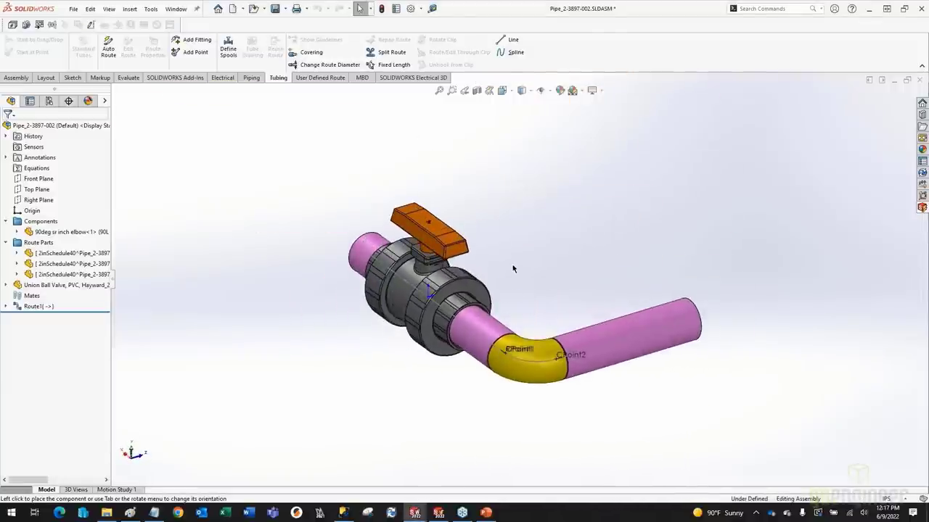
middle_drag(508, 257, 406, 167)
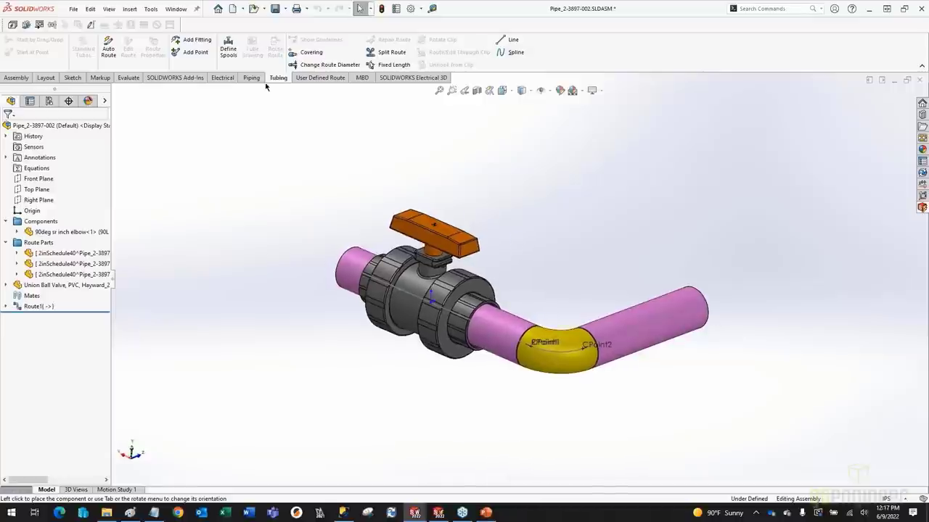
click(252, 77)
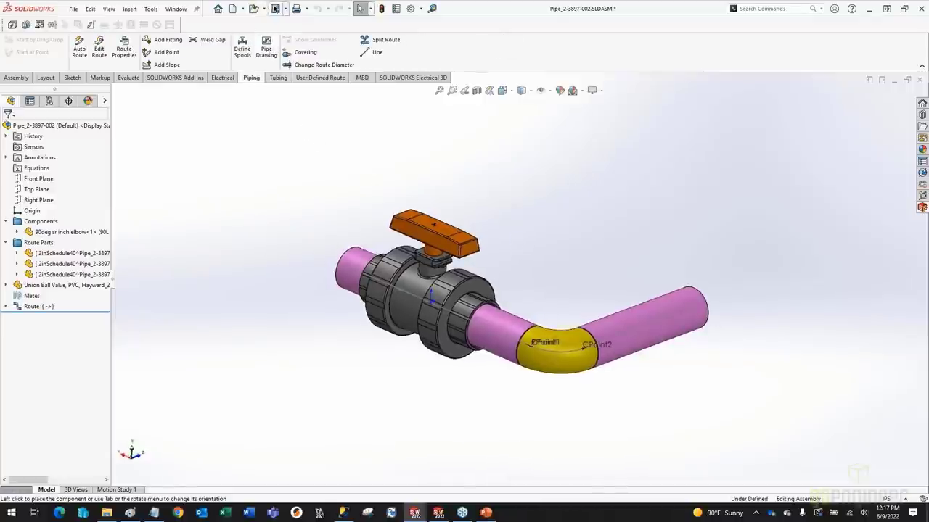
- Create a pipe drawing of Pipe_2-3897-002 using the default templates and options
click(261, 52)
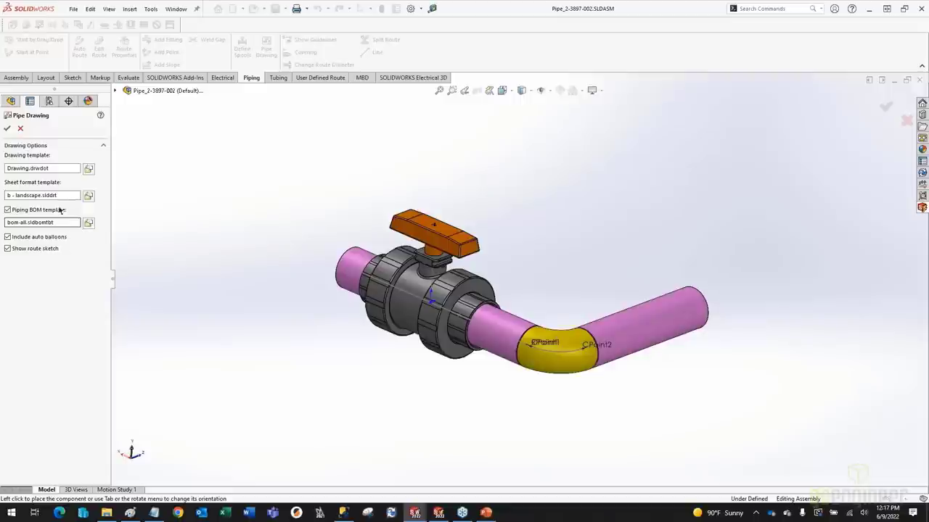
click(7, 128)
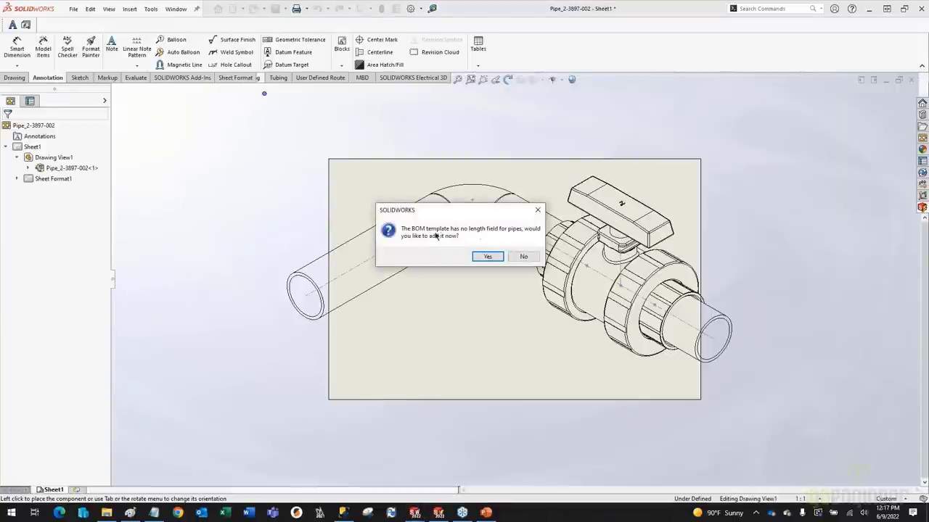
- Add the pipe length field to the BOM and delete its MATERIAL, STOCK SIZE and WEIGHT columns
click(488, 257)
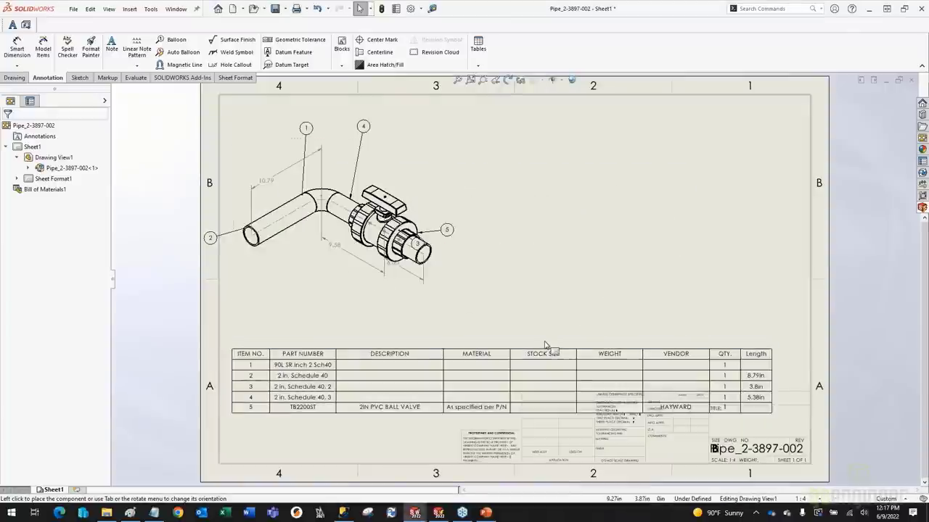
click(544, 345)
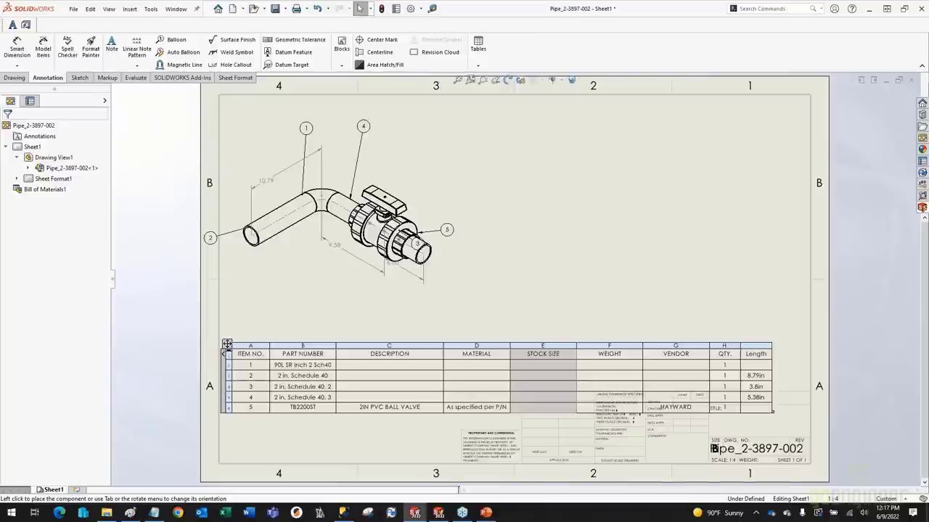
ctrl+click(609, 345)
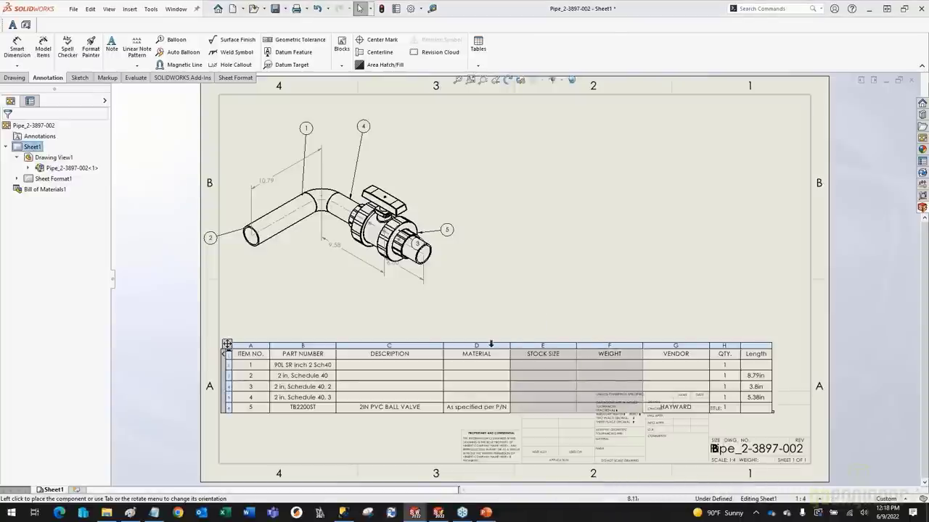
ctrl+click(492, 346)
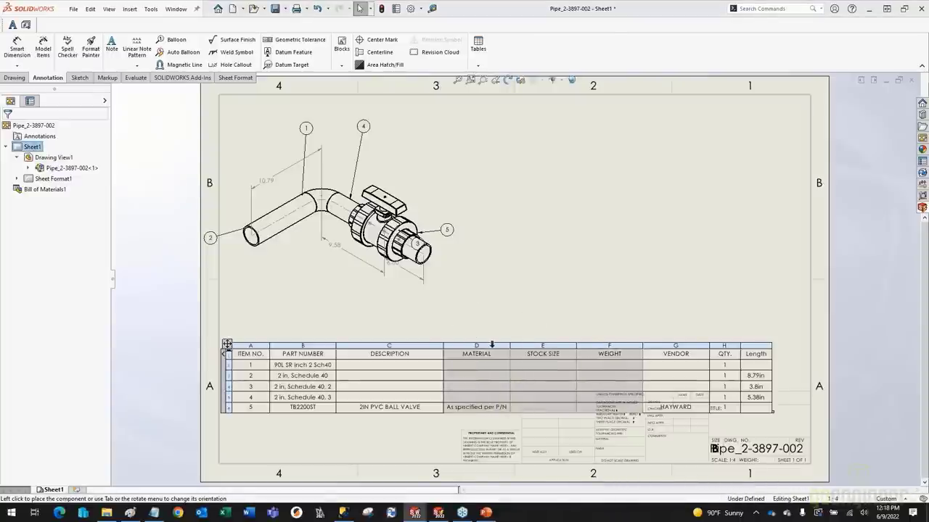
right_click(492, 346)
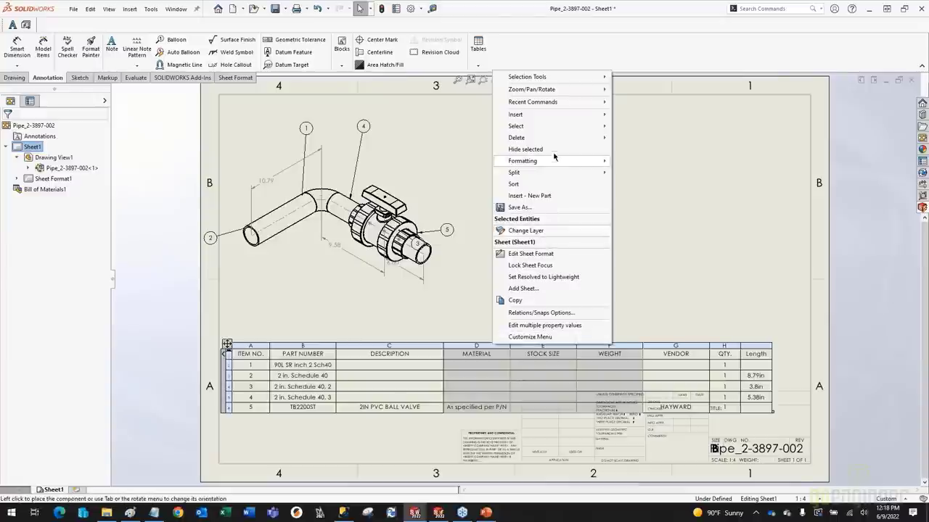
mouse_move(560, 140)
click(643, 149)
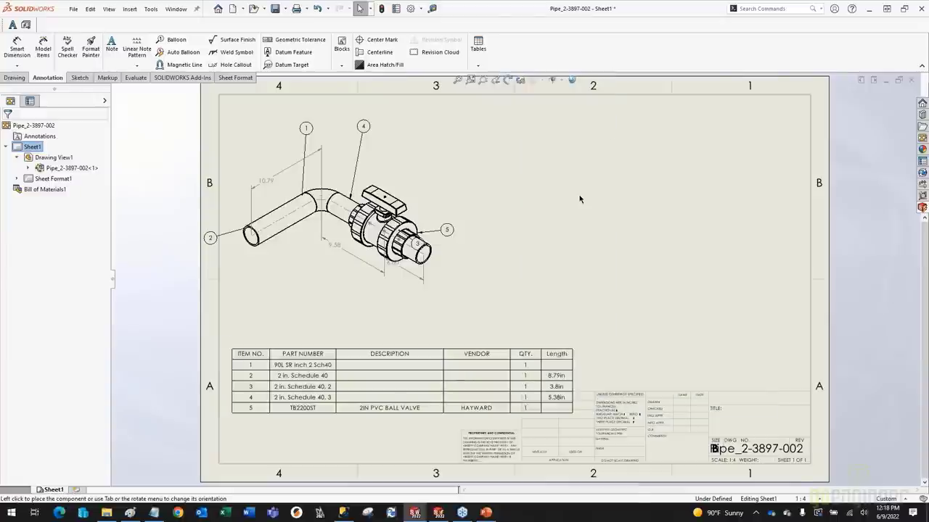
- Move the BOM to the sheet's upper right and shade the drawing view in colour
mouse_move(232, 344)
mouse_down()
mouse_move(364, 275)
mouse_move(464, 89)
mouse_up()
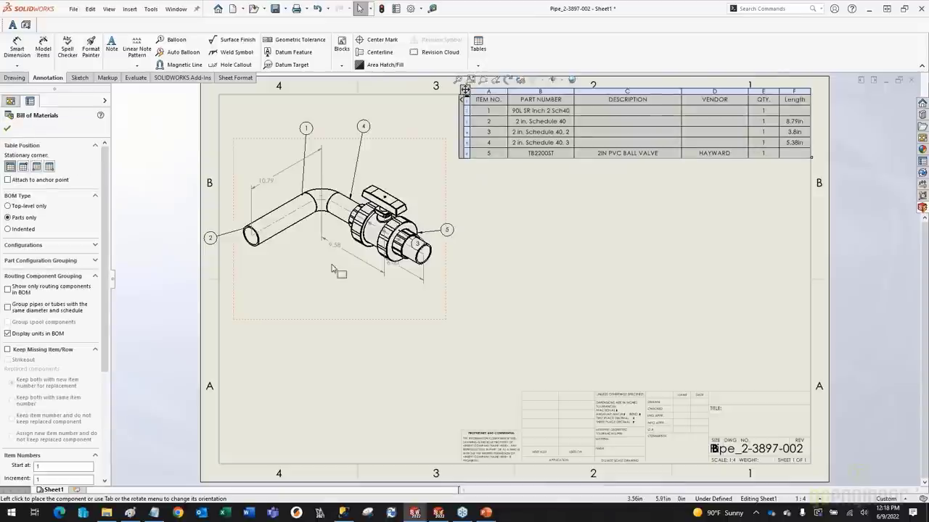
click(498, 210)
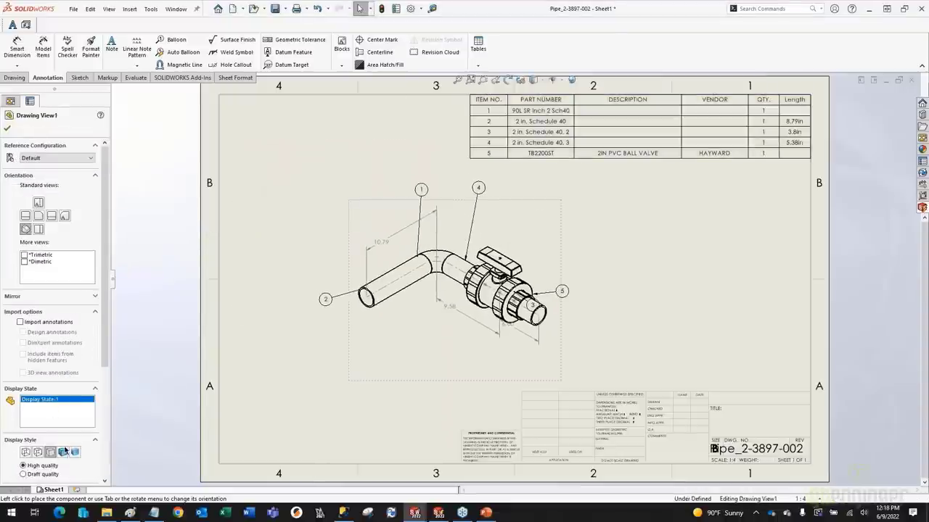
click(62, 452)
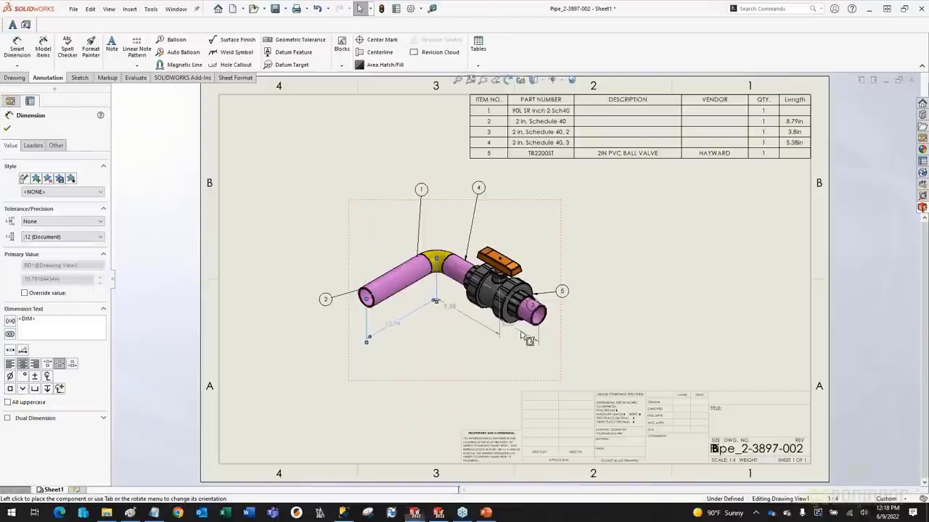
- Add the 6.00 dimension along the valve run and place balloon 5 on the valve end
scroll(508, 330, down, 2)
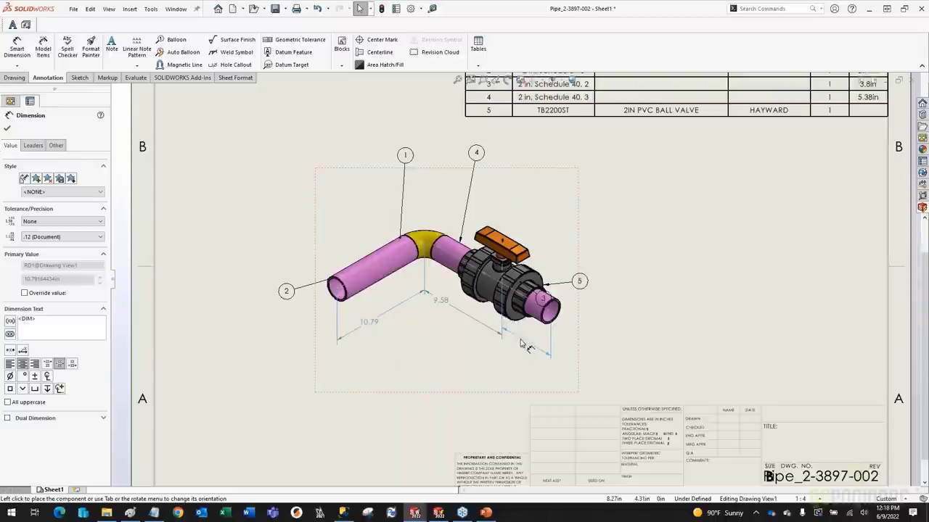
click(526, 353)
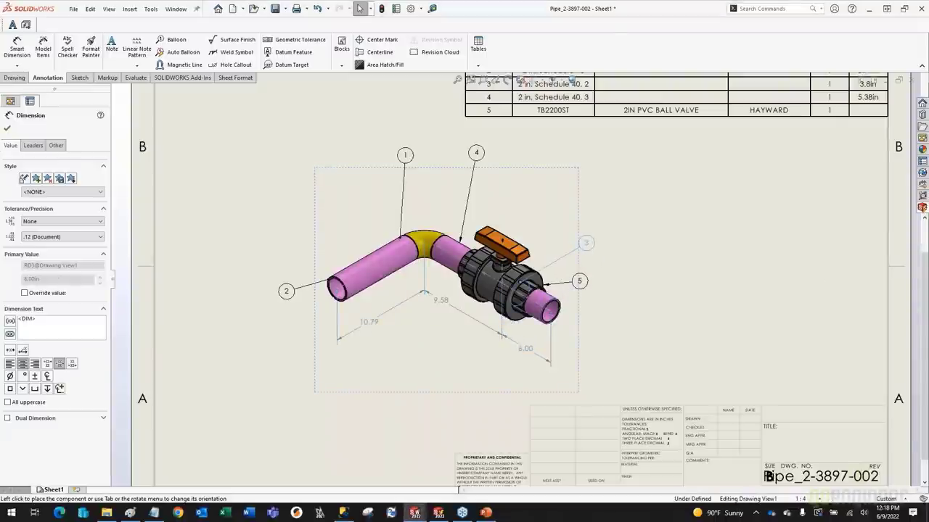
click(585, 243)
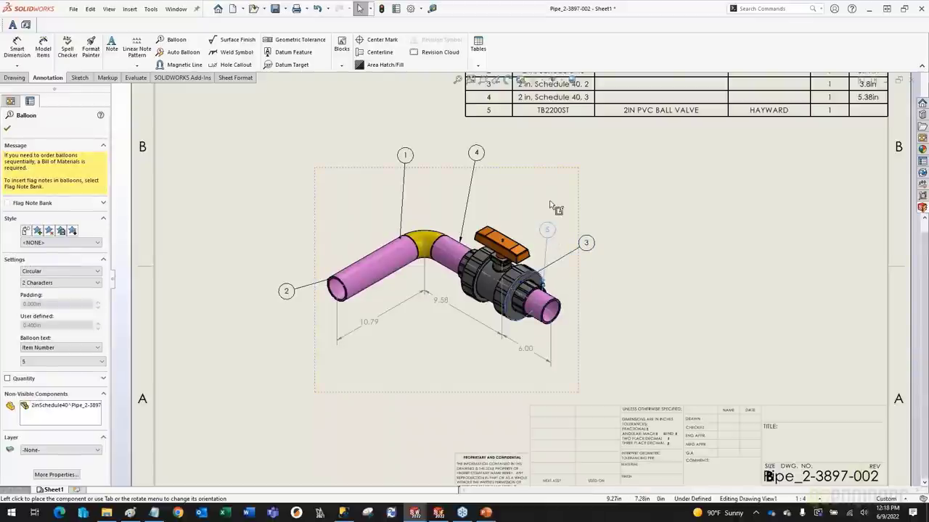
scroll(556, 203, up, 2)
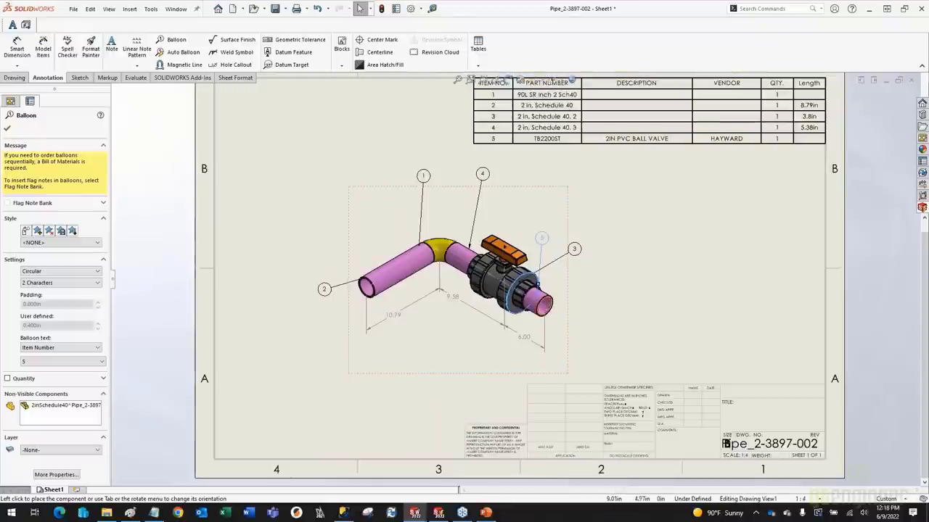
scroll(542, 299, down, 2)
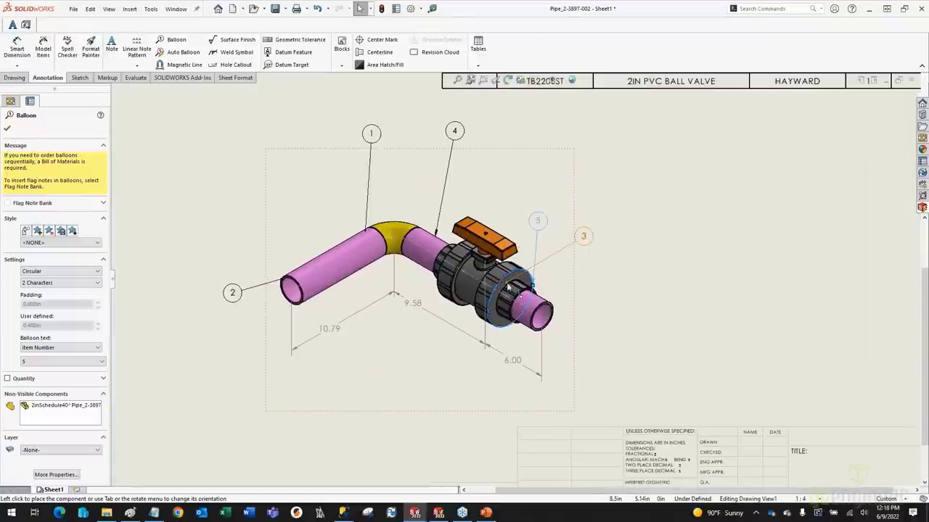
click(535, 290)
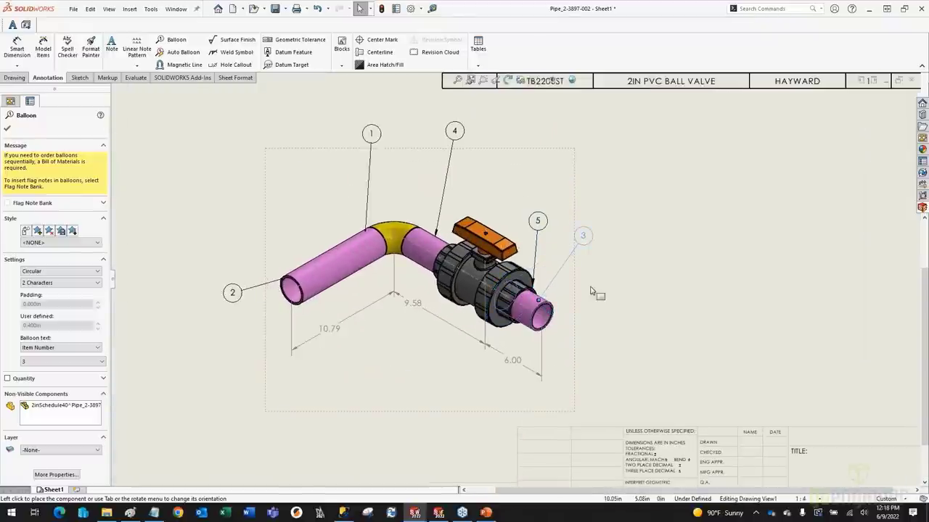
key(Escape)
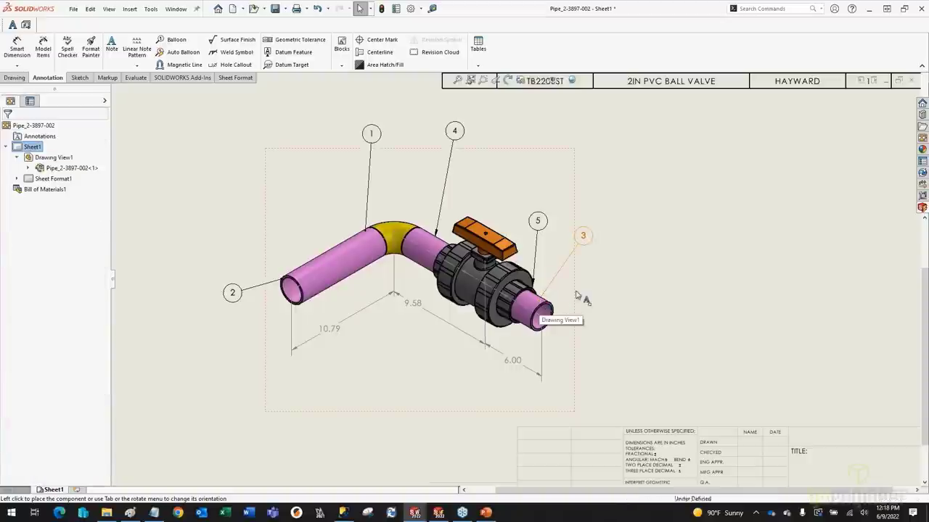
- Reattach balloon 3's leader to the short pipe end beyond the valve
drag(544, 312, 586, 293)
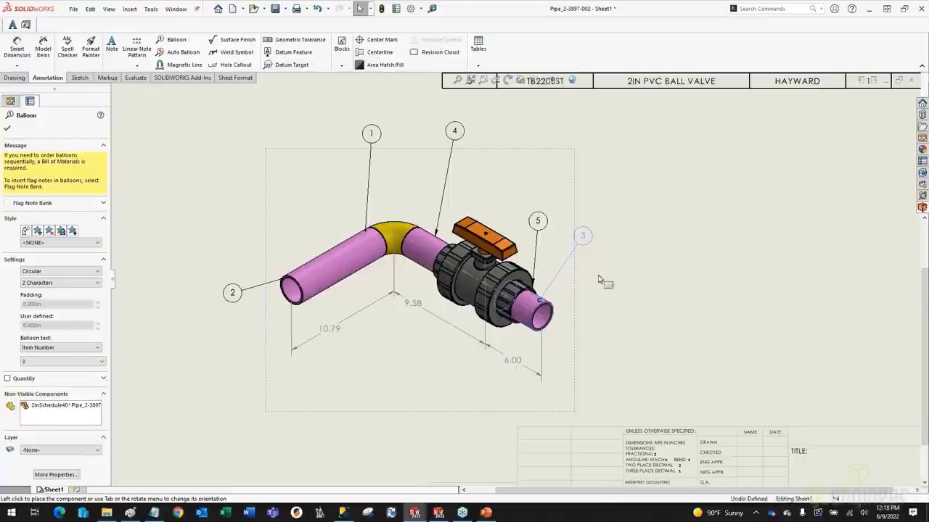
click(542, 303)
key(Escape)
scroll(537, 274, up, 2)
scroll(537, 270, up, 1)
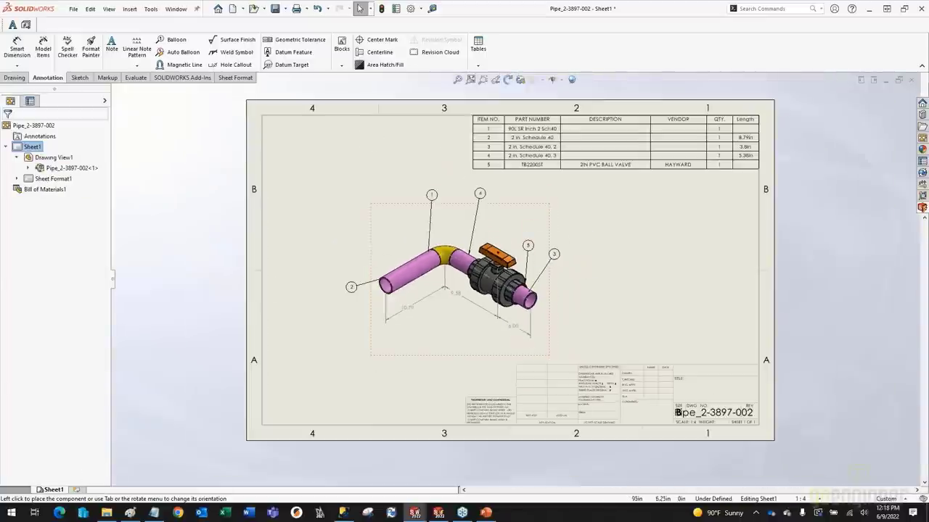
- Save the drawing as Pipe_2-3897-002.SLDDRW in the project's SOLIDWORKS folder
middle_drag(351, 242, 331, 243)
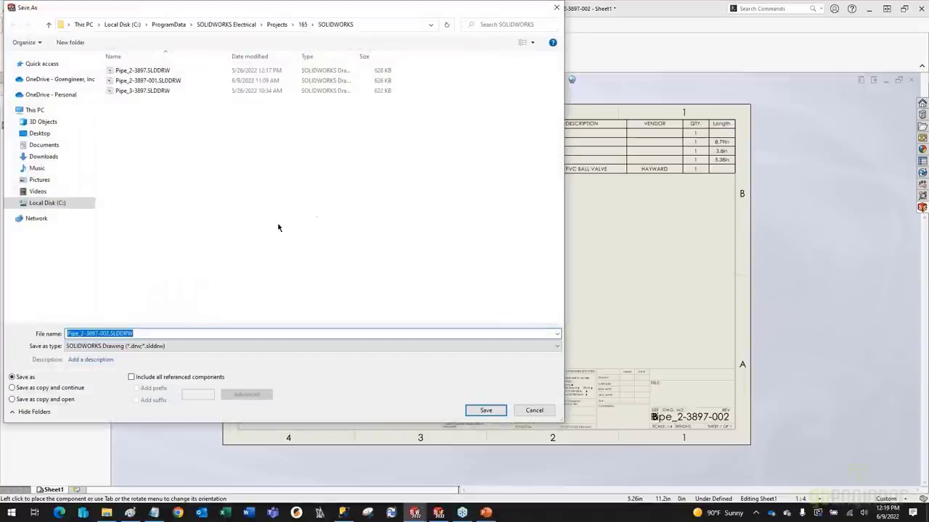
click(485, 411)
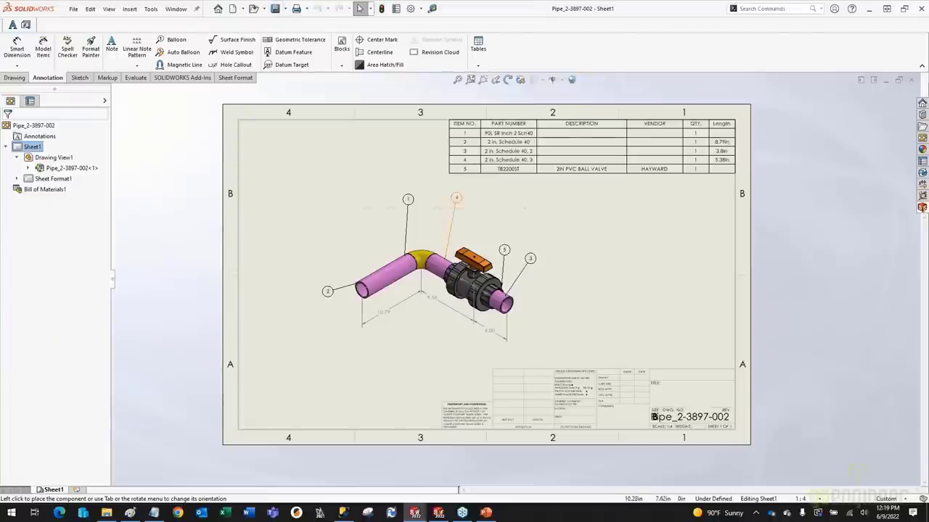
- Register the pipe drawing as a new Top Level project page, then return to the 3897 assembly
click(921, 209)
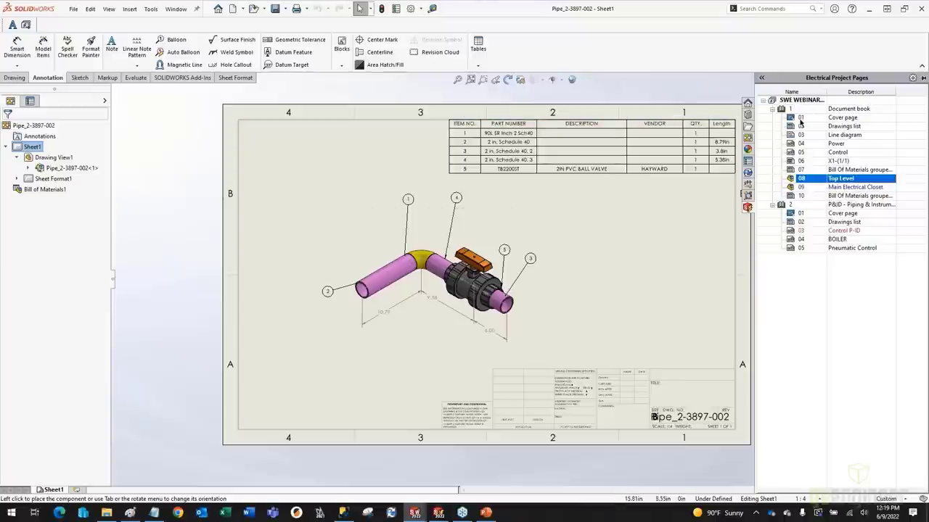
click(150, 10)
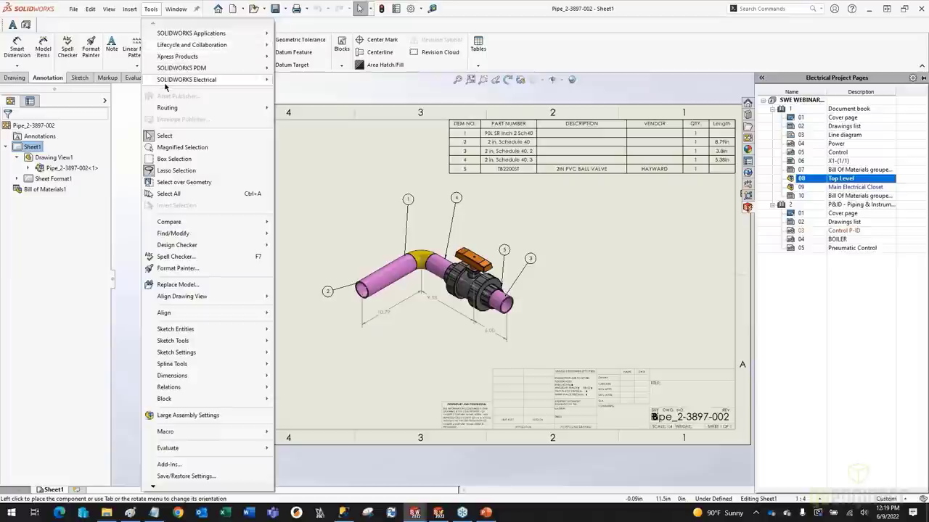
mouse_move(262, 85)
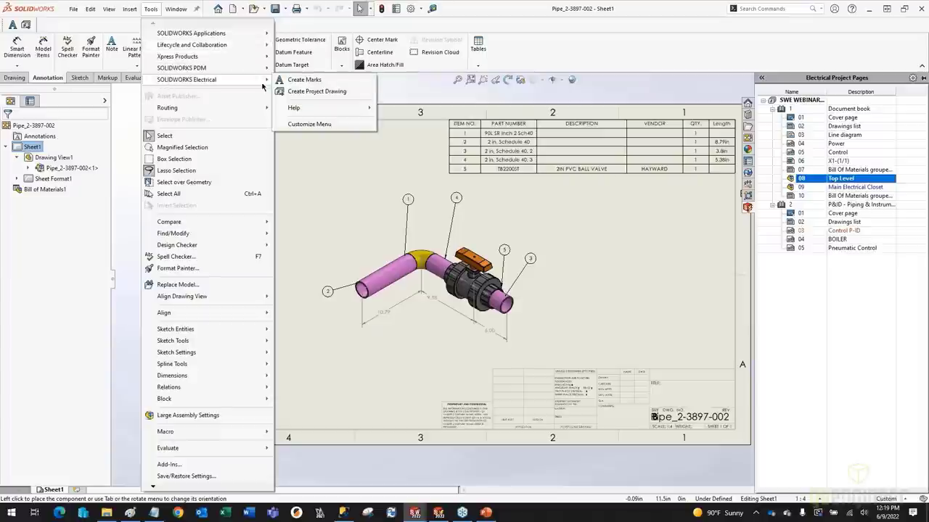
click(301, 92)
click(345, 183)
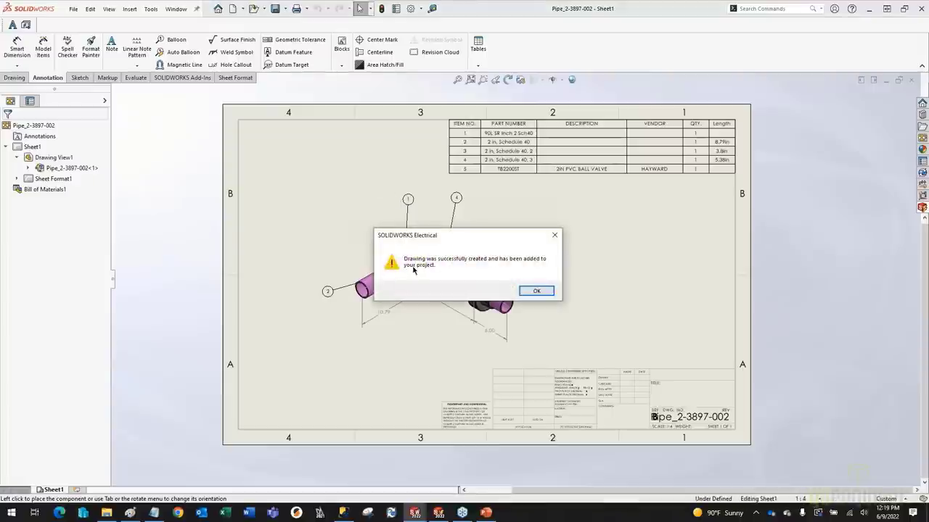
click(536, 290)
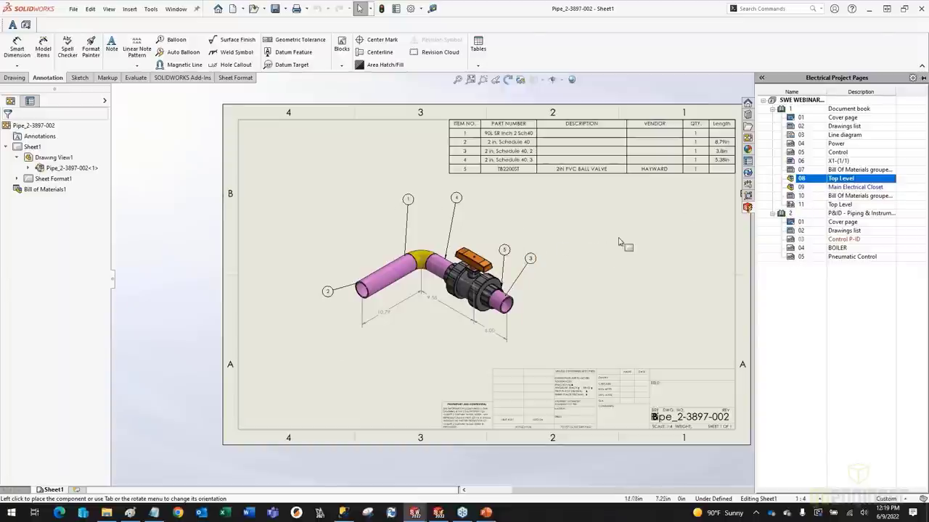
scroll(607, 249, up, 2)
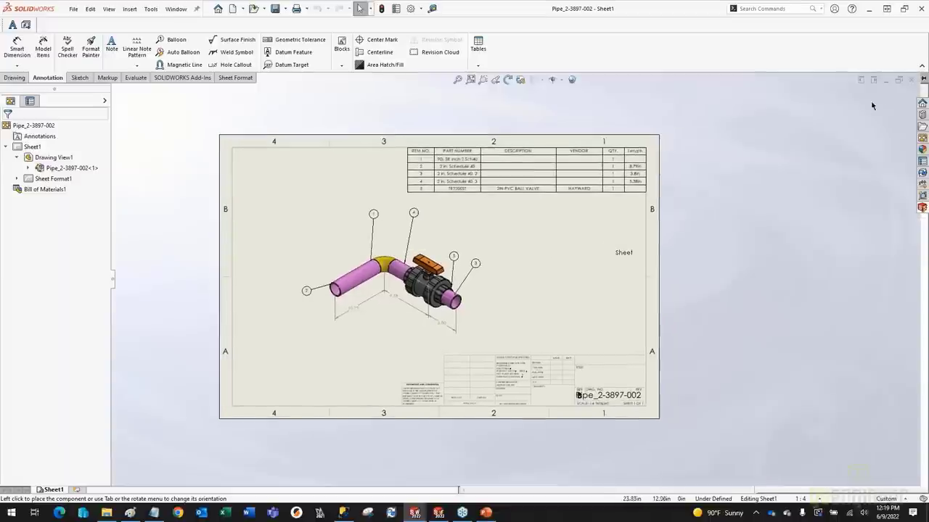
click(910, 82)
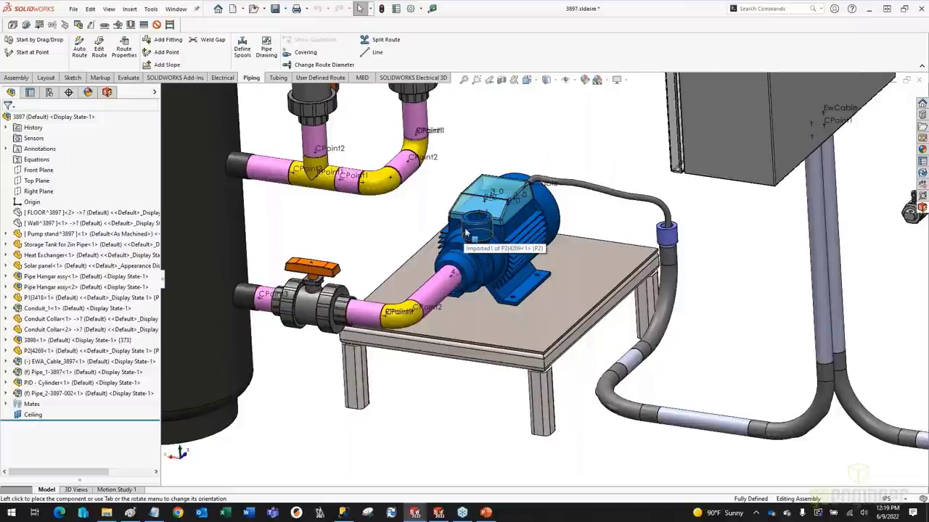
- Start the new 2 in Schedule 40 route Pipe_3-3897-003 from the right pump's top outlet
scroll(472, 217, up, 8)
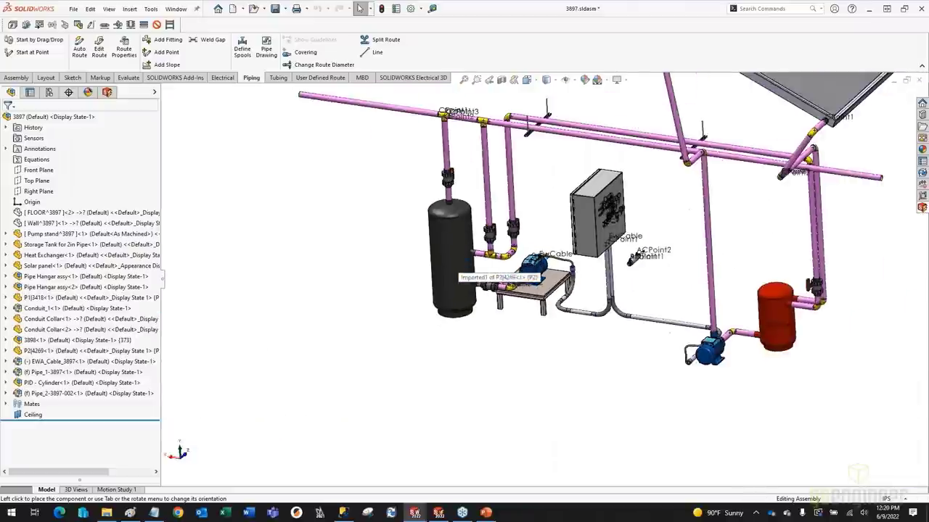
middle_drag(479, 206, 631, 197)
scroll(240, 290, down, 6)
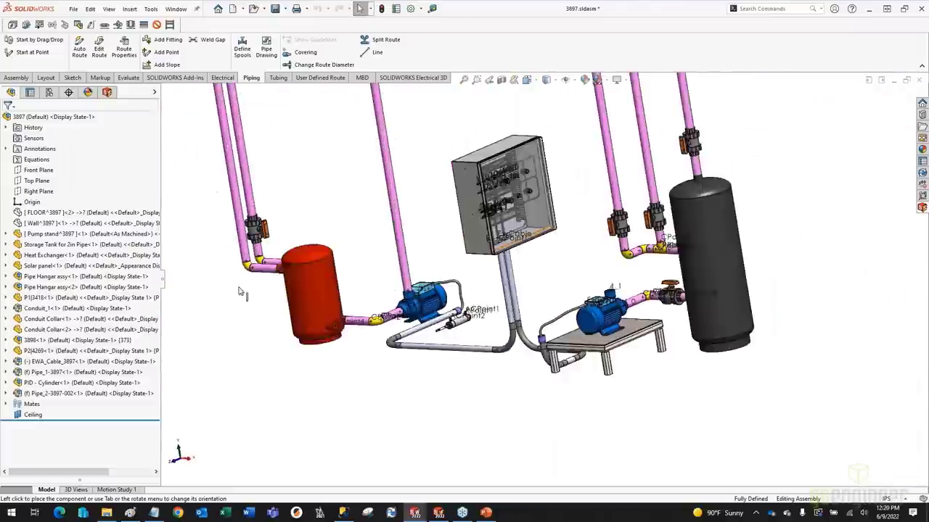
scroll(386, 328, up, 5)
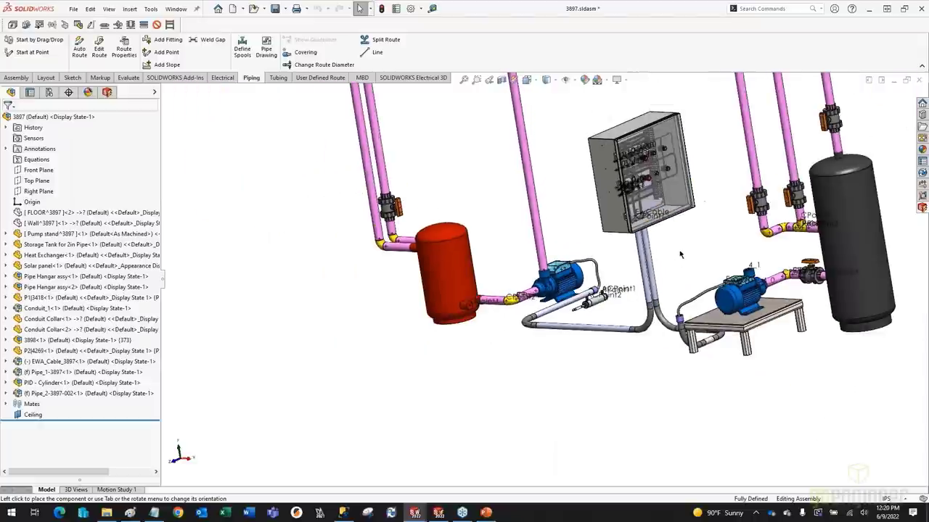
scroll(675, 268, down, 2)
scroll(675, 267, down, 6)
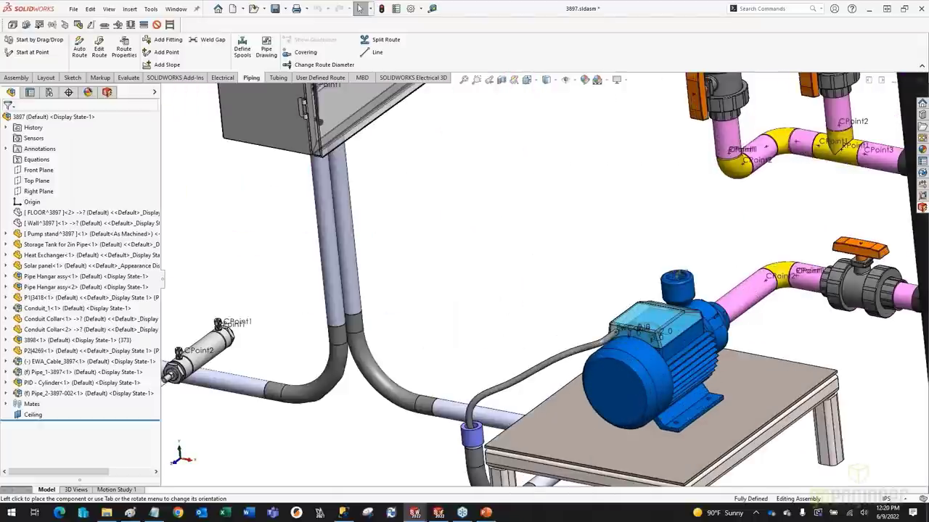
right_click(679, 278)
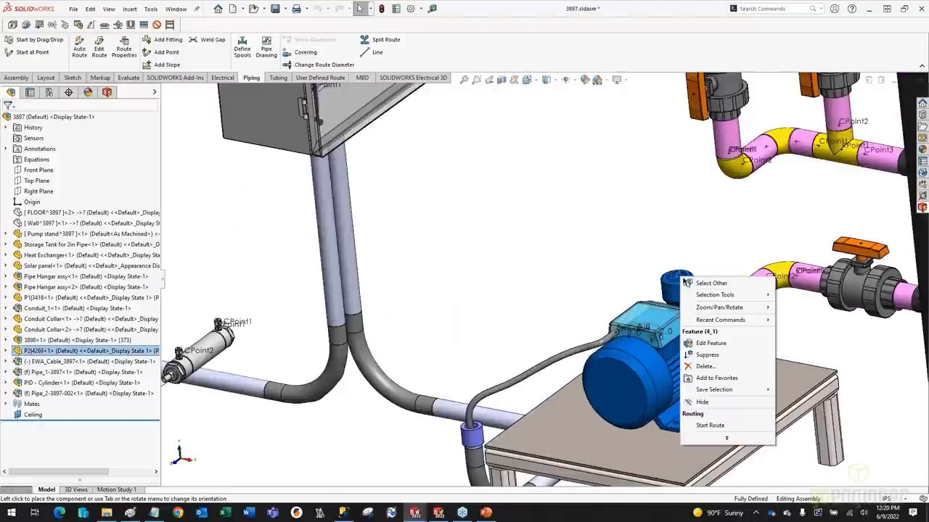
click(710, 425)
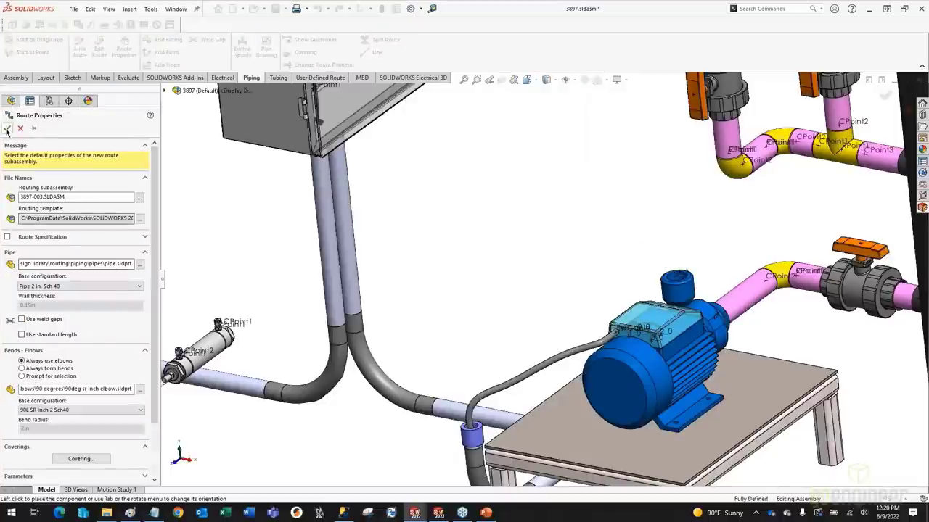
click(7, 129)
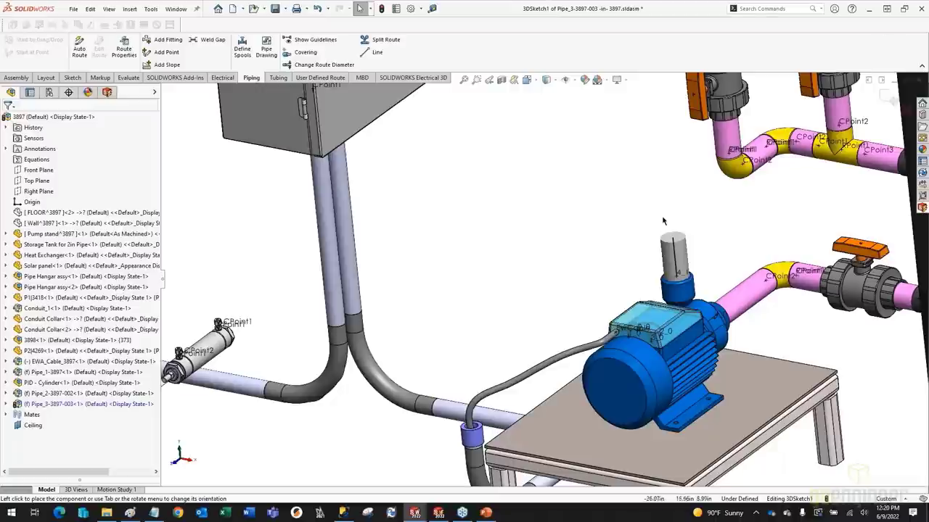
- Drag the pump's route endpoint upward into a vertical riser
scroll(634, 252, up, 2)
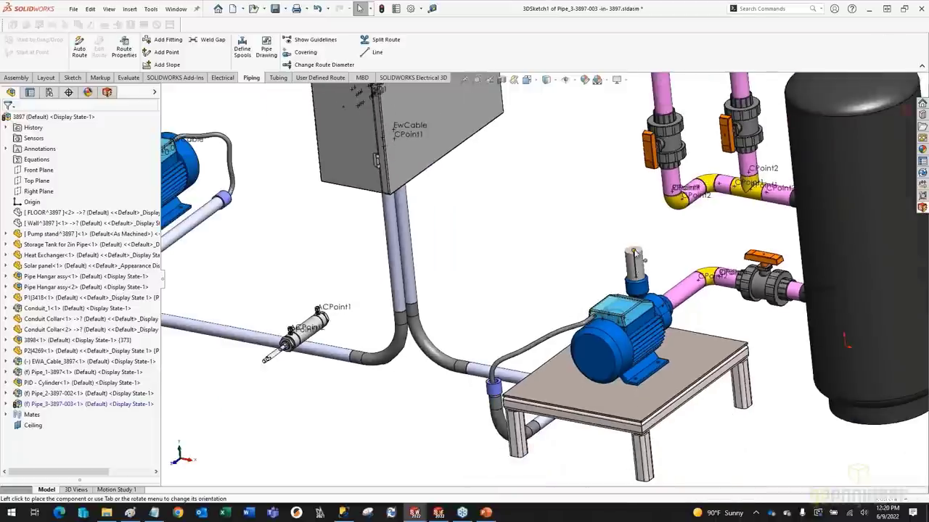
drag(633, 253, 622, 124)
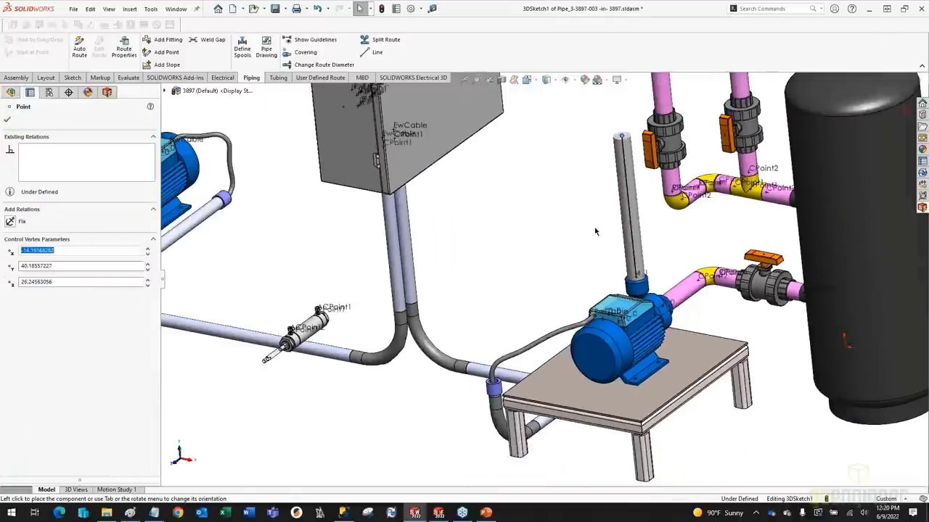
scroll(594, 231, up, 3)
scroll(319, 304, down, 8)
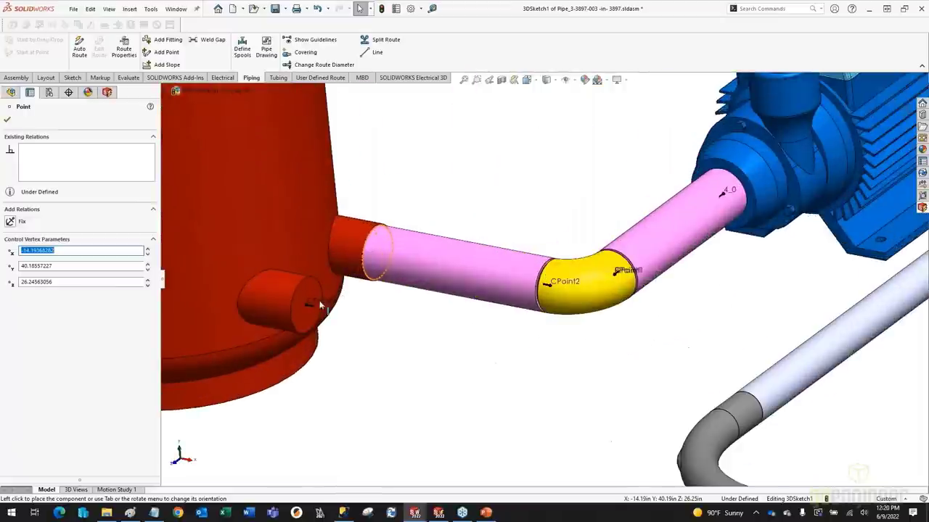
- Add a short pipe stub to the route from the heat exchanger's lower nozzle CPoint4
right_click(330, 308)
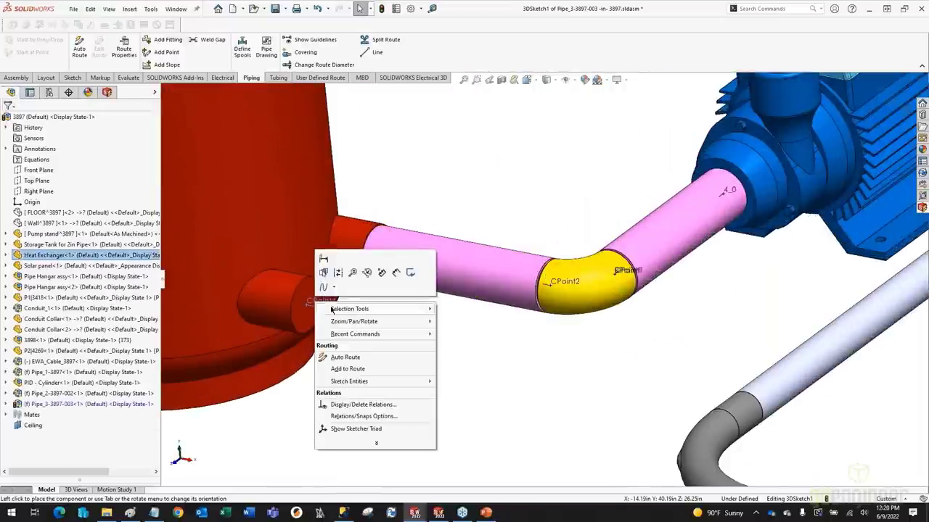
click(363, 368)
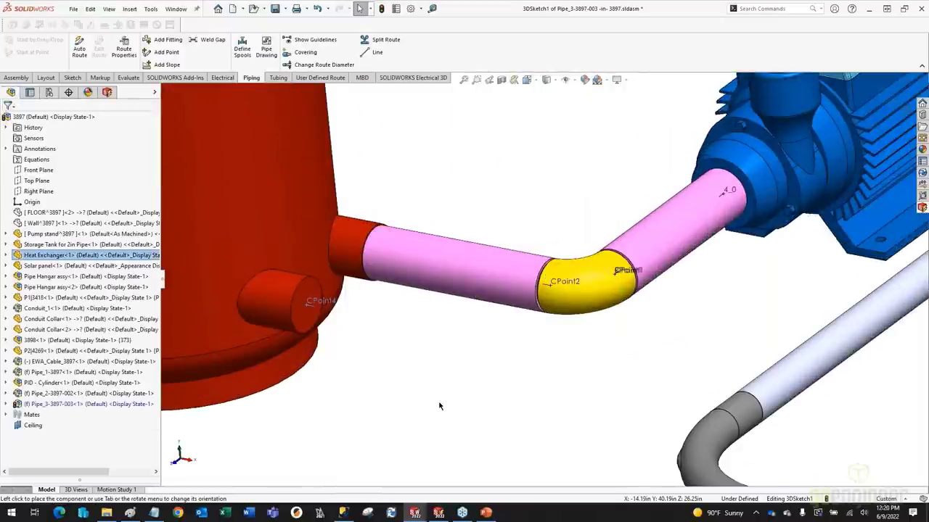
scroll(342, 323, up, 2)
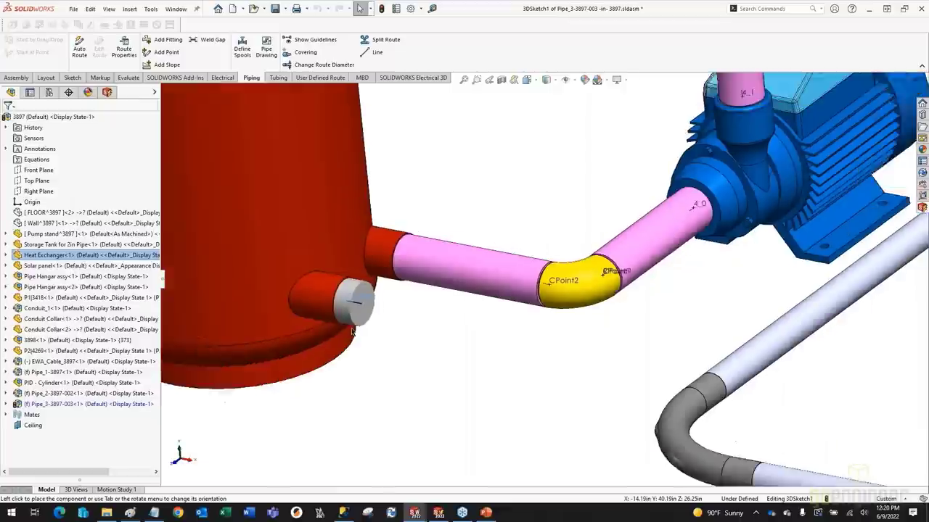
scroll(447, 331, down, 3)
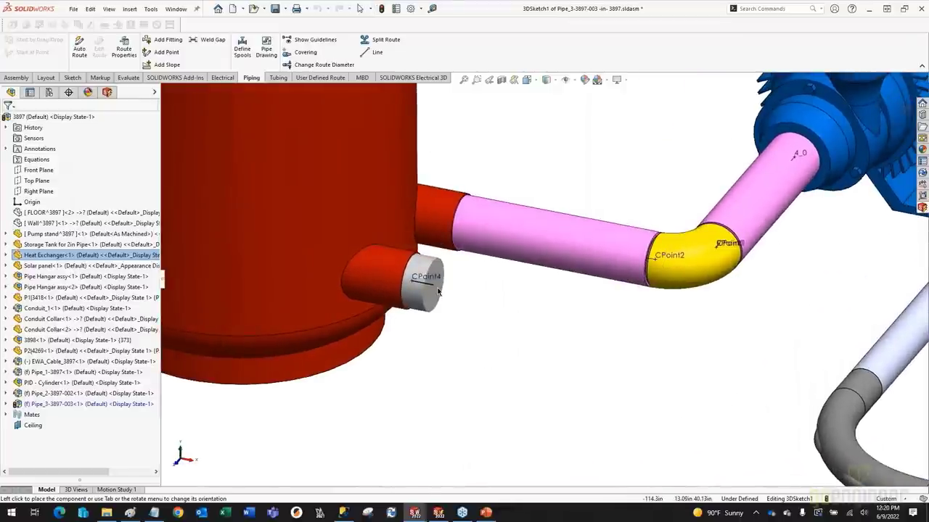
click(444, 295)
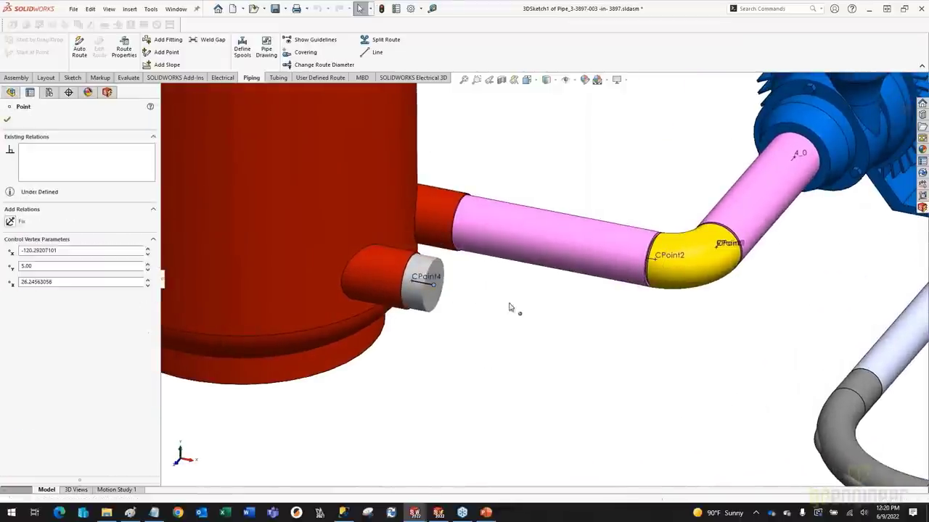
click(653, 347)
scroll(580, 338, up, 3)
ctrl+middle_drag(510, 340, 385, 346)
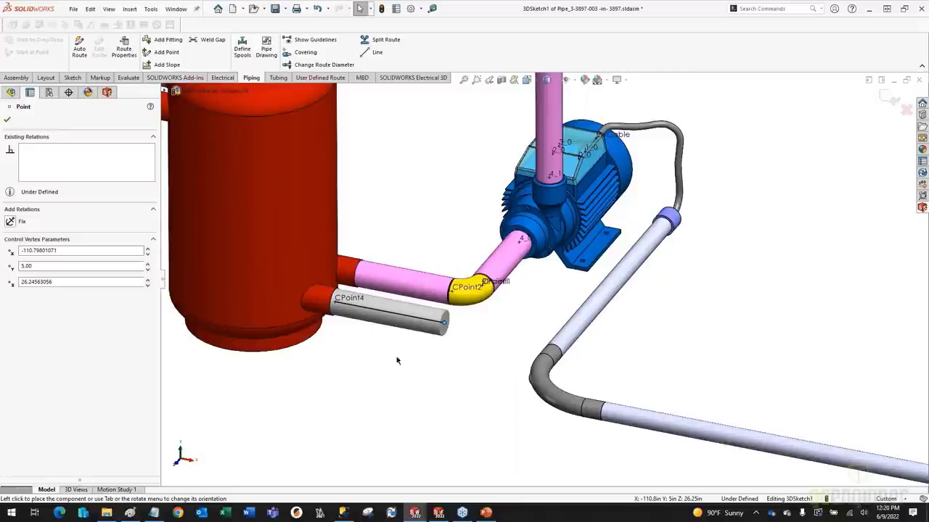
click(812, 269)
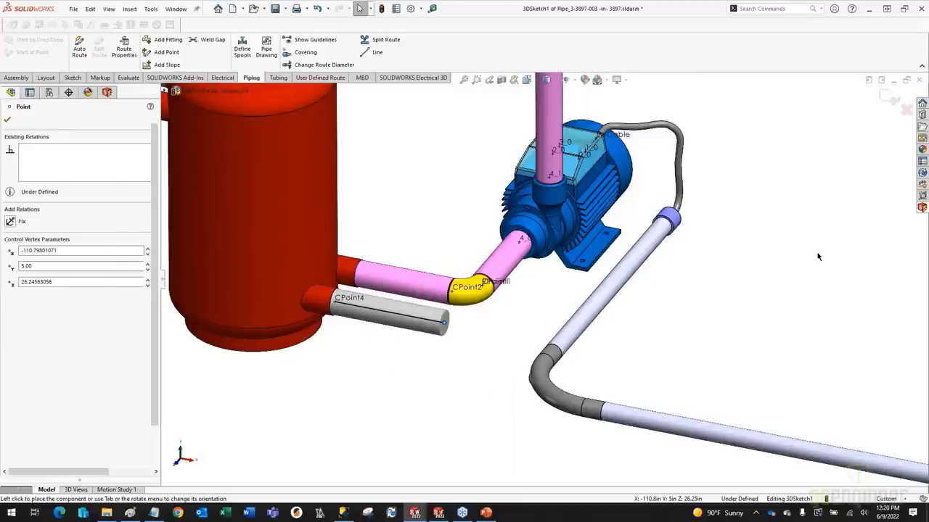
- Switch the document units to IPS and select the new lower pipe
click(886, 499)
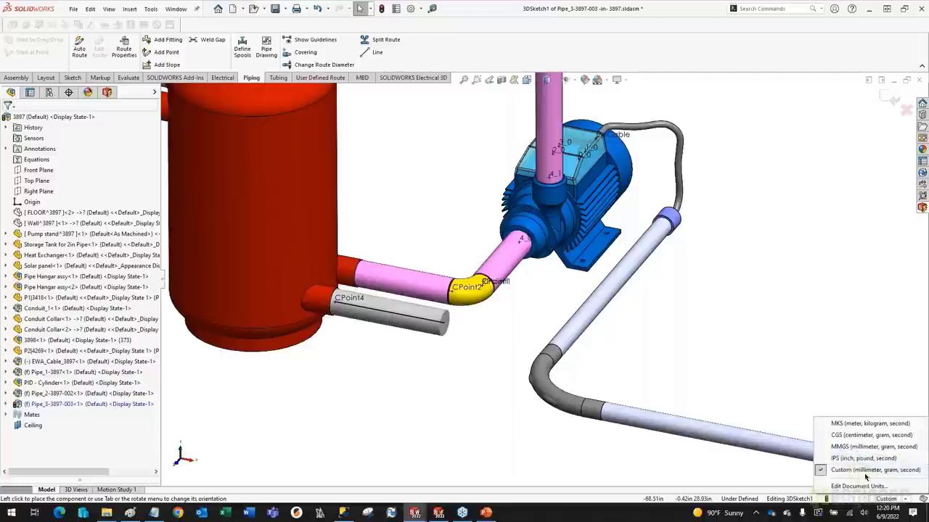
click(834, 459)
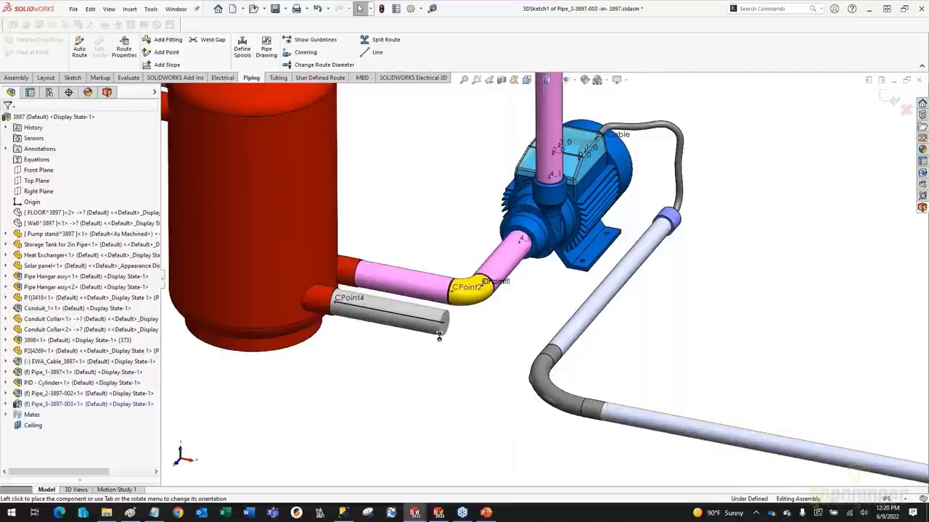
click(405, 316)
right_click(405, 316)
click(371, 338)
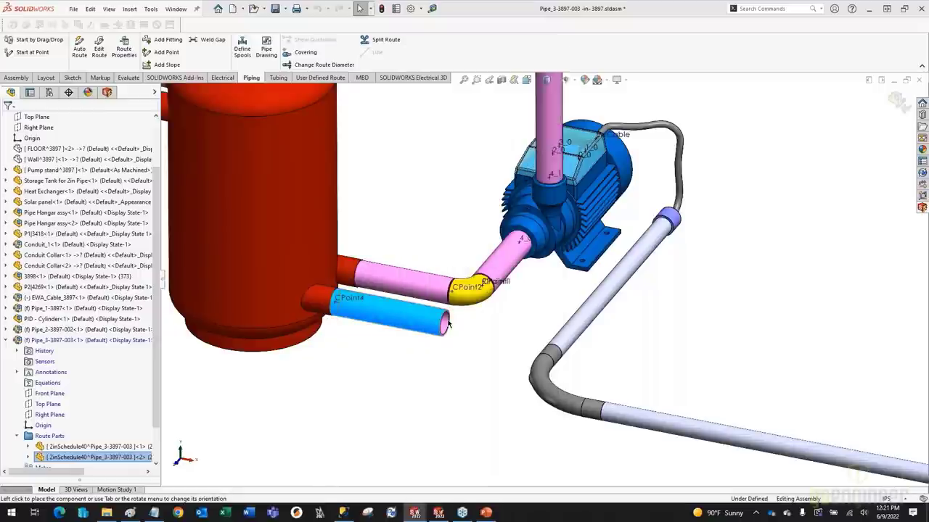
scroll(371, 337, down, 5)
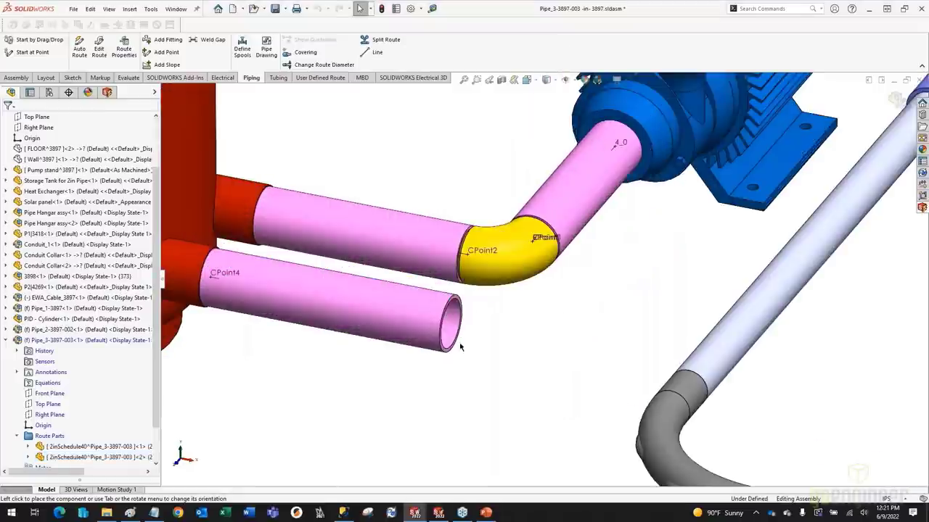
- Reopen the route containing the lower pipe stub for editing
click(369, 317)
right_click(369, 317)
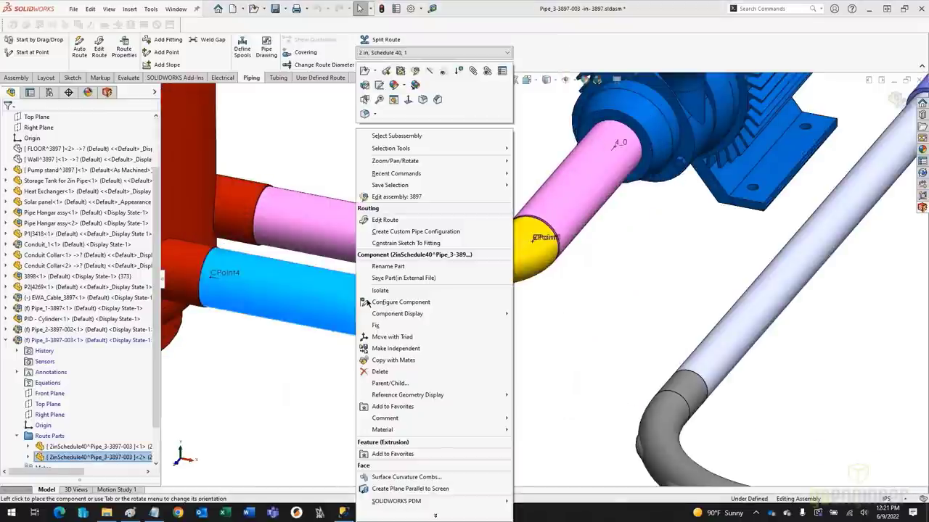
click(380, 220)
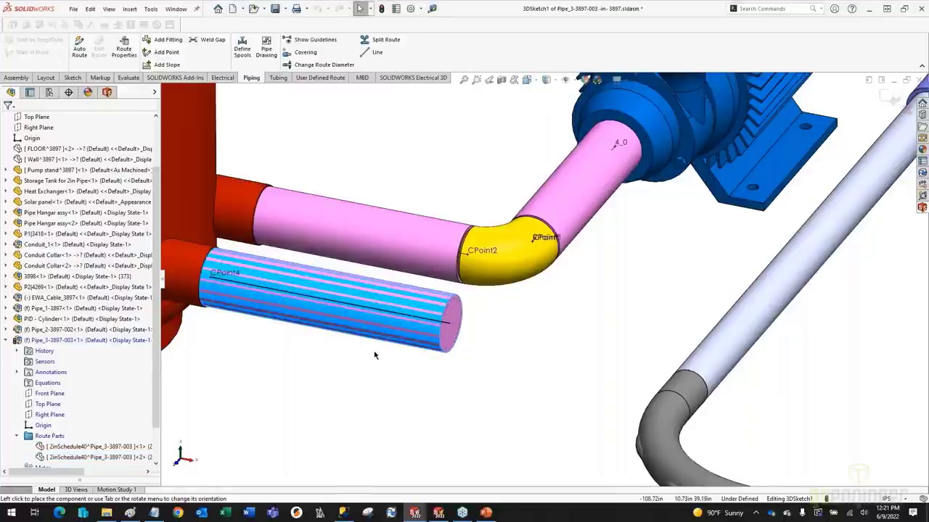
scroll(375, 355, up, 3)
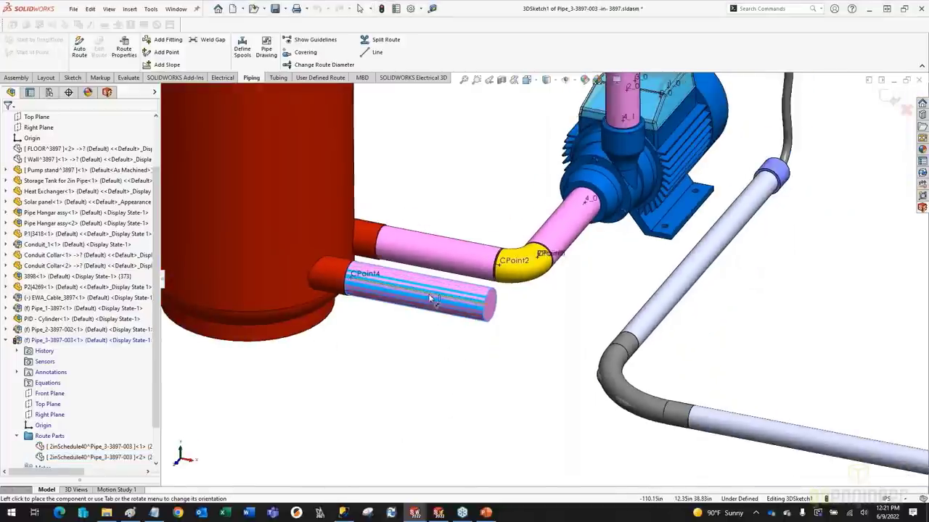
- Dimension the lower pipe stub's route line to 11.00 in, then return to selection
click(428, 351)
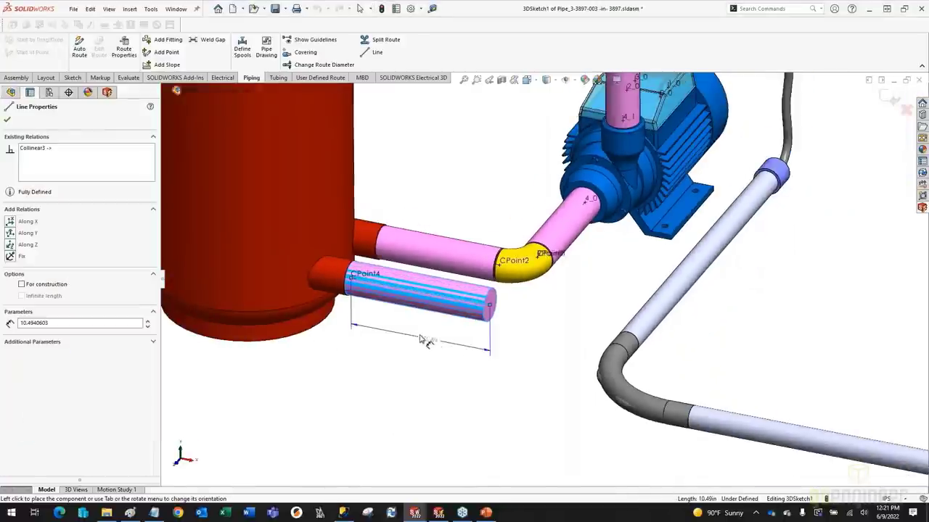
key(Escape)
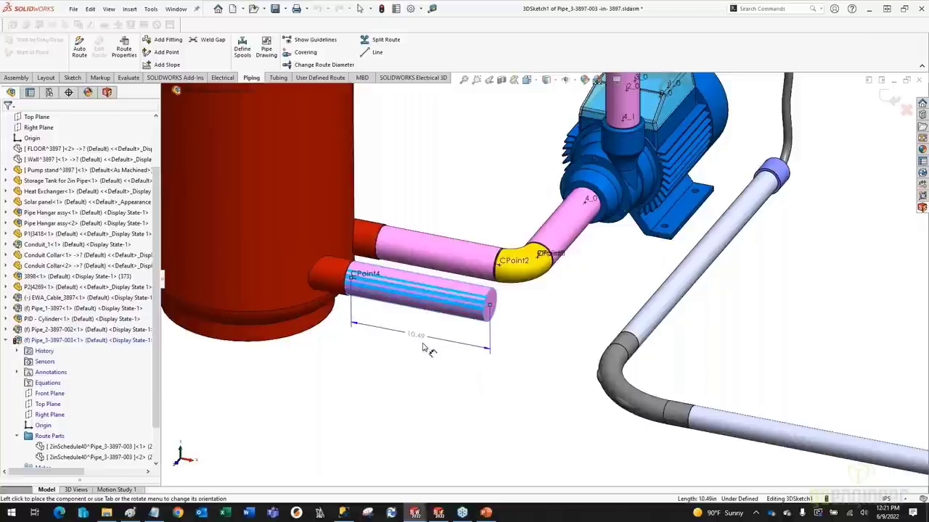
click(428, 351)
text(11)
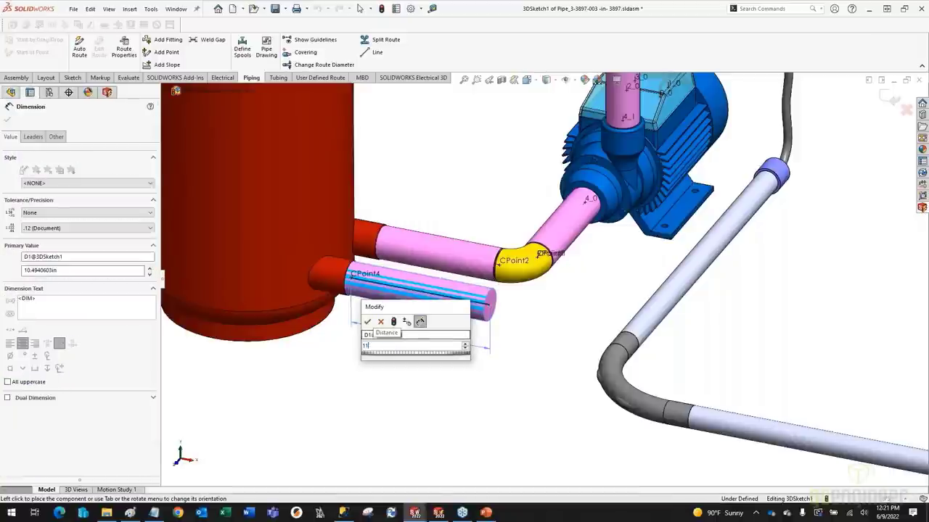
key(Return)
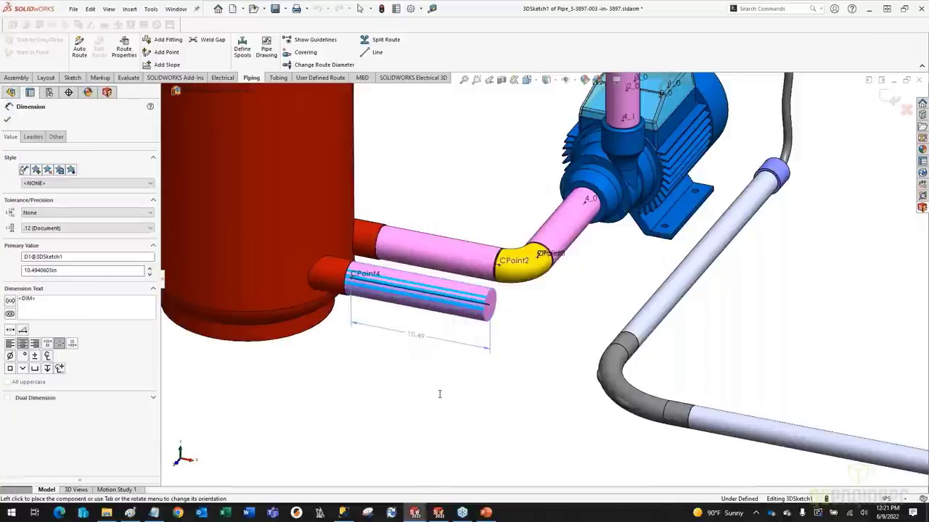
right_click(441, 394)
click(474, 440)
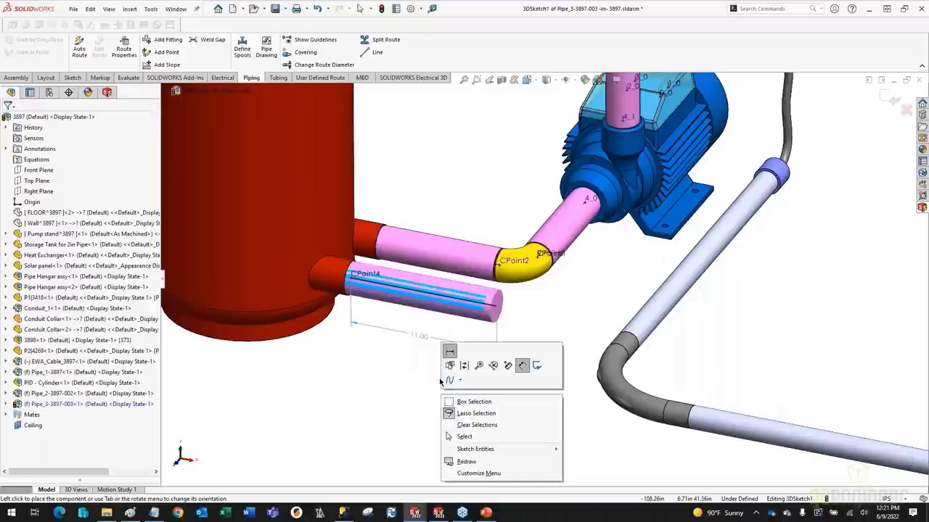
scroll(531, 300, up, 5)
scroll(531, 300, up, 5)
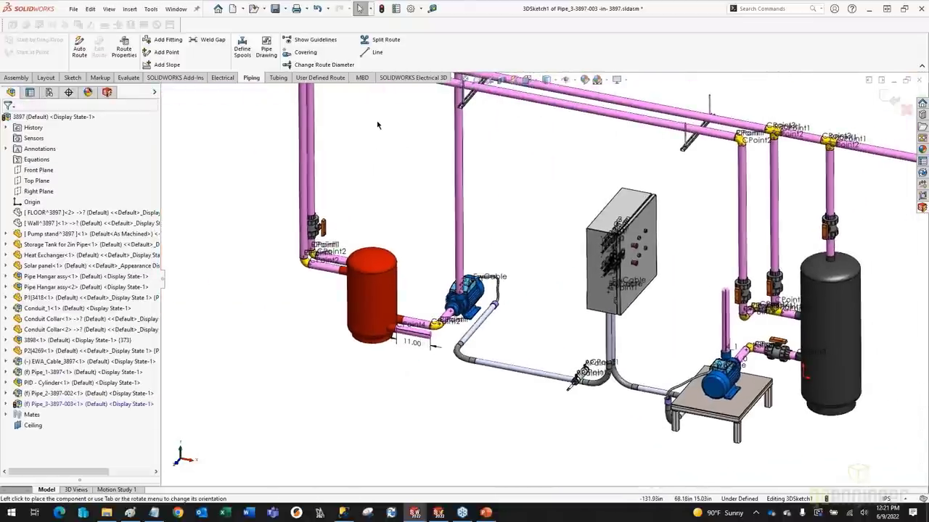
- Auto-route a pipe from the heat exchanger stub to the riser above the right pump
click(80, 48)
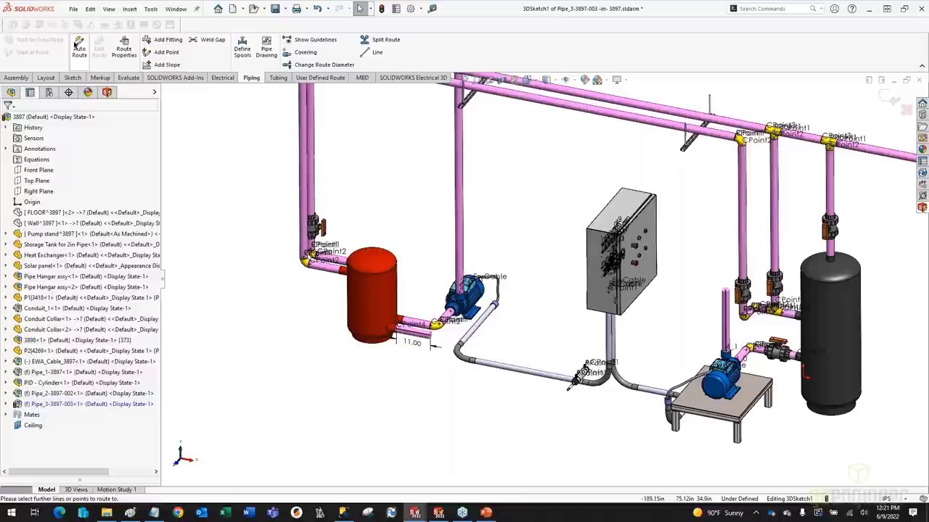
click(434, 345)
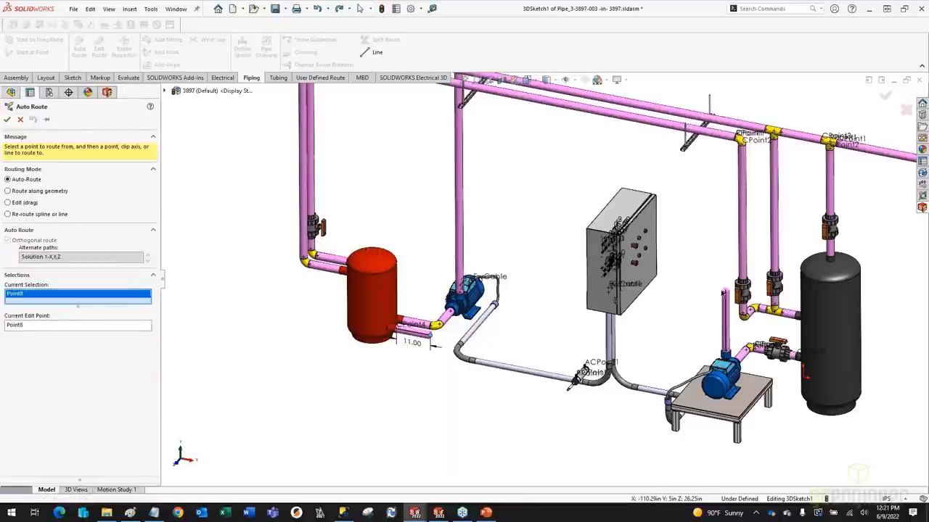
click(724, 292)
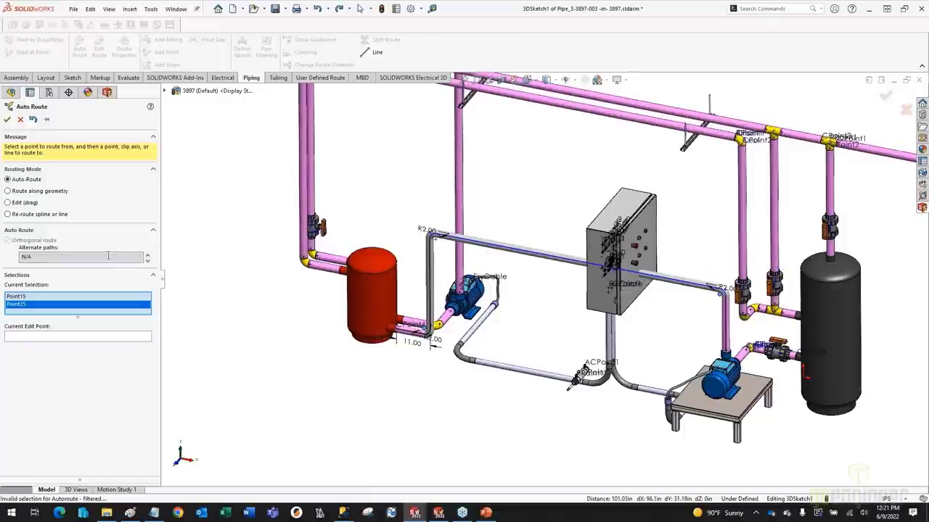
click(7, 120)
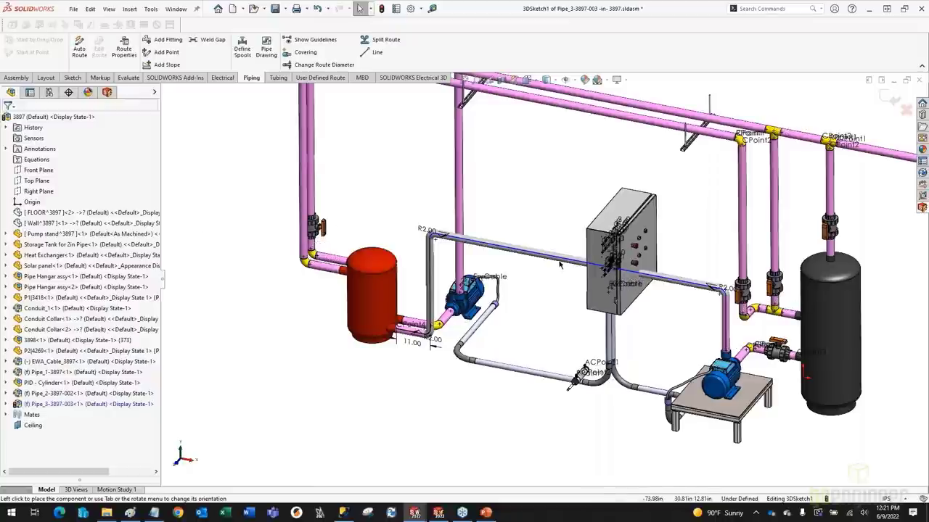
- Raise the connecting run and attach the vertical runs to the upper overhead line
drag(555, 209, 553, 125)
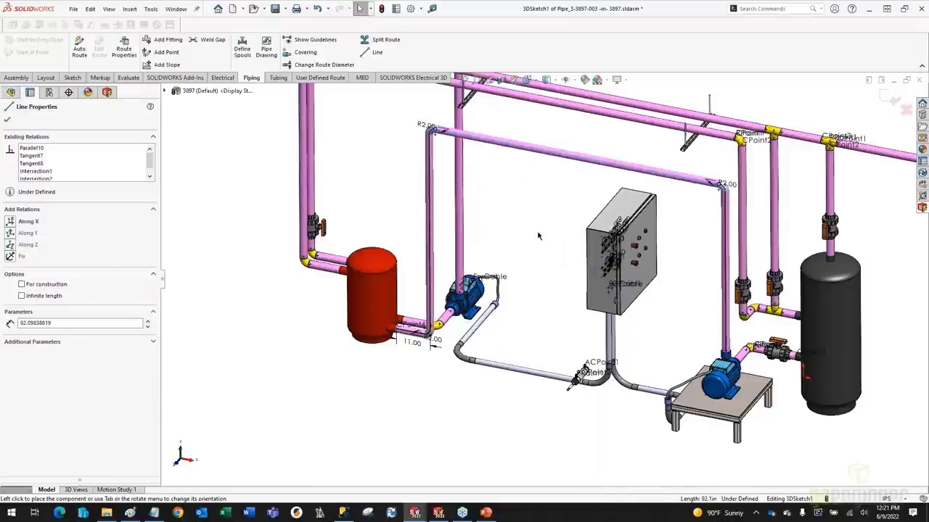
middle_drag(540, 237, 500, 145)
scroll(558, 196, down, 3)
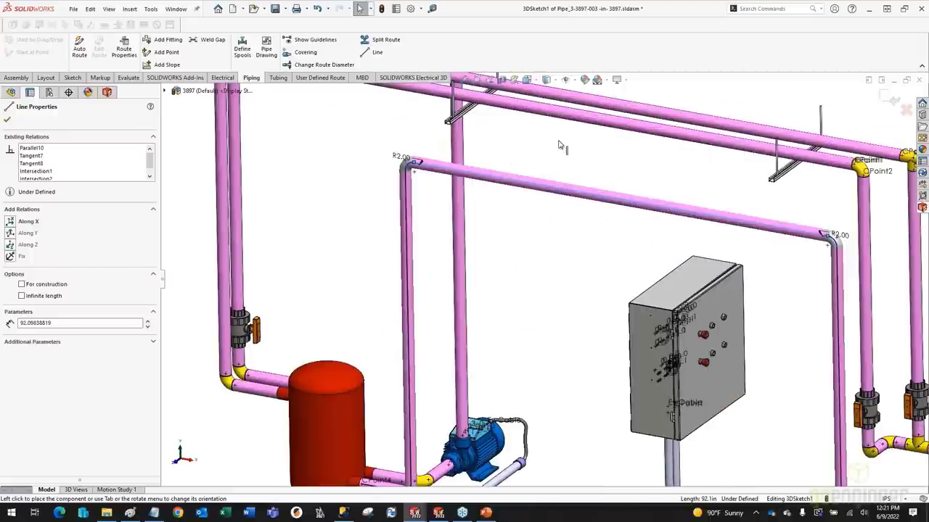
click(559, 145)
click(563, 105)
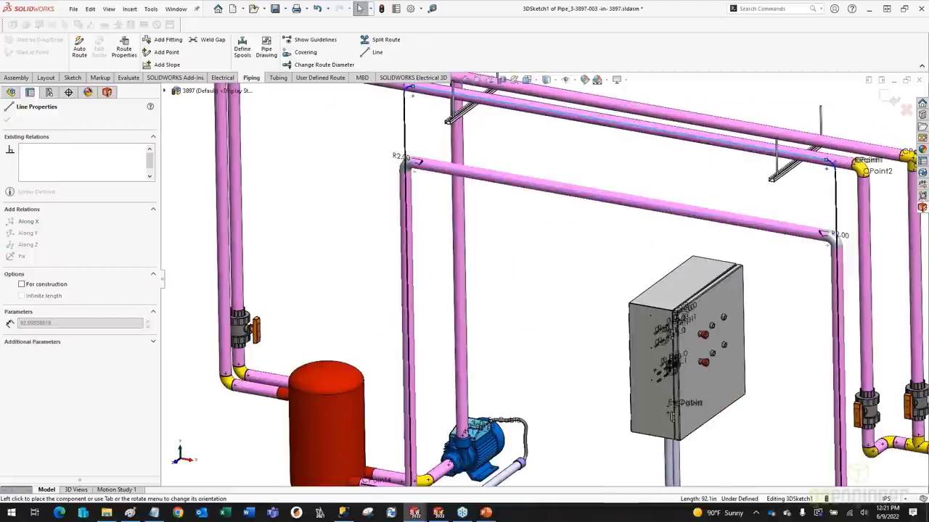
- Close the route line edit and select the route line and strut channel A3300x24 with sketch tools
key(Escape)
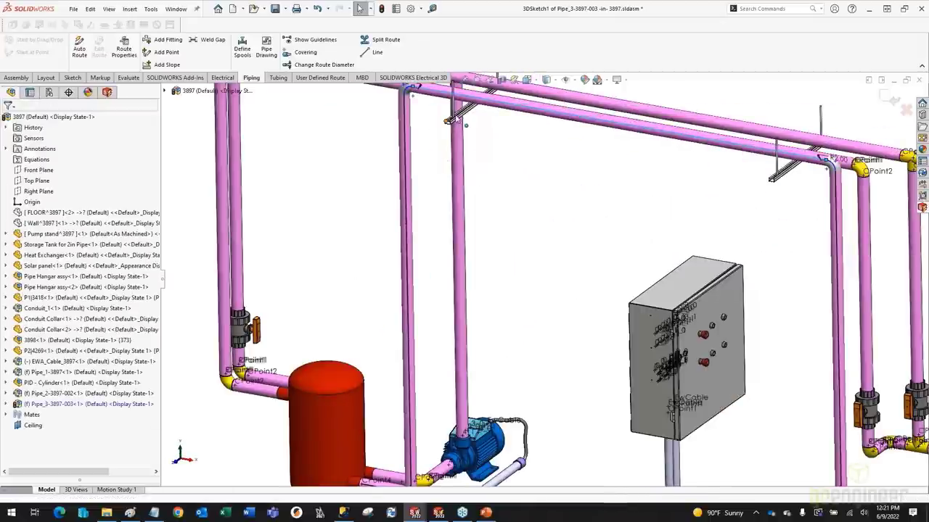
scroll(439, 129, down, 5)
scroll(442, 137, up, 3)
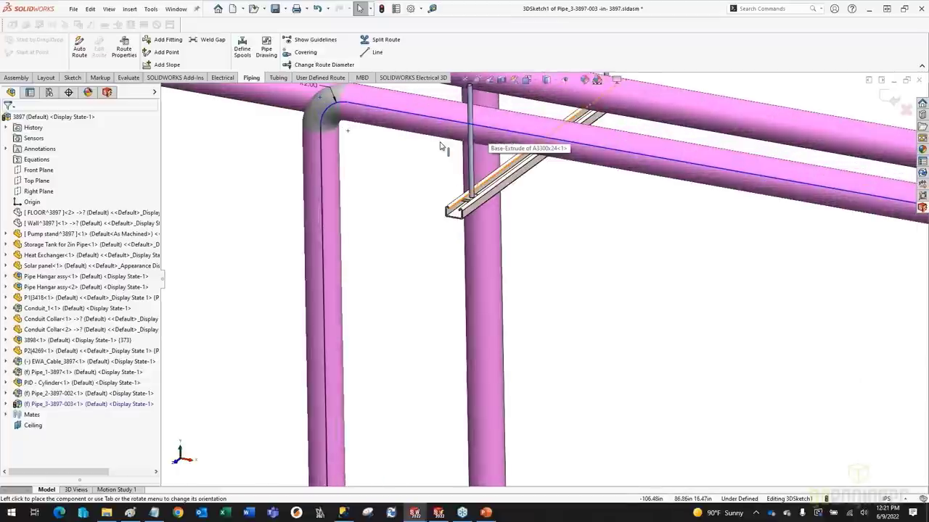
middle_drag(433, 228, 426, 243)
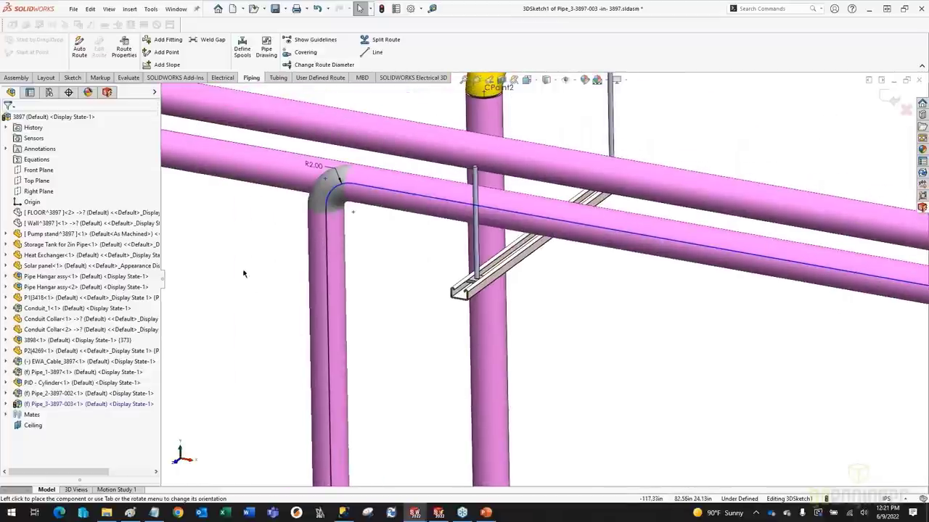
click(72, 77)
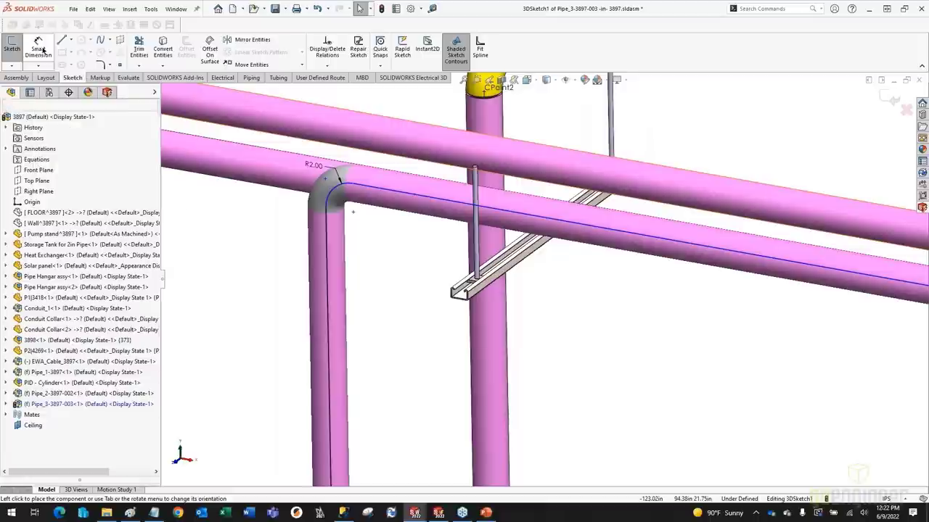
click(413, 194)
scroll(451, 251, up, 3)
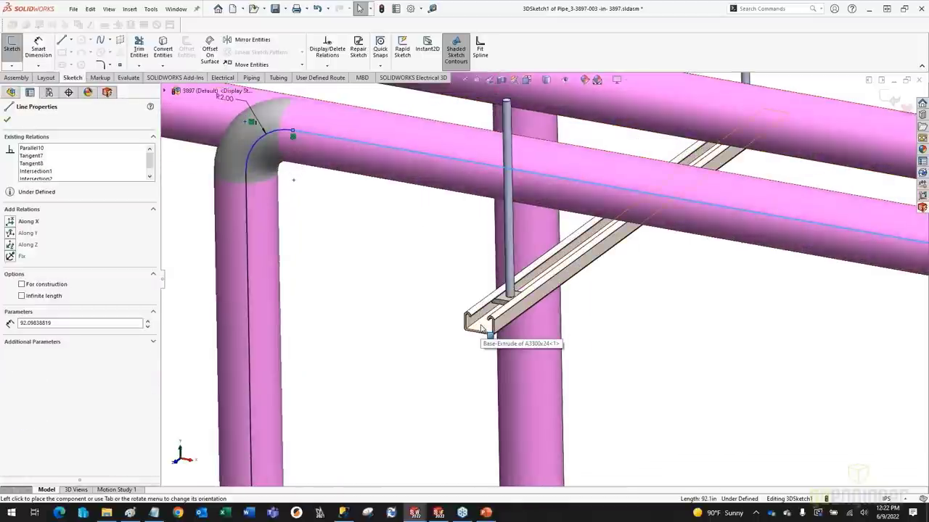
click(480, 328)
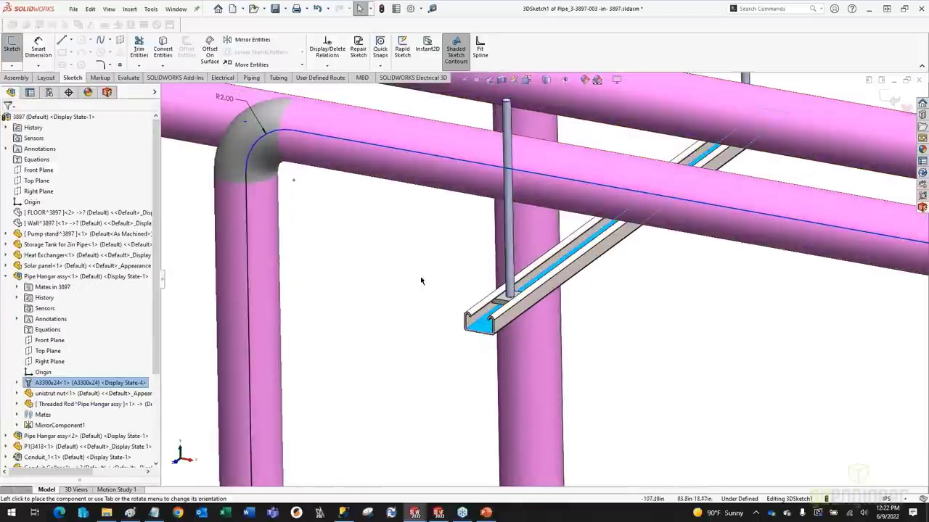
click(375, 231)
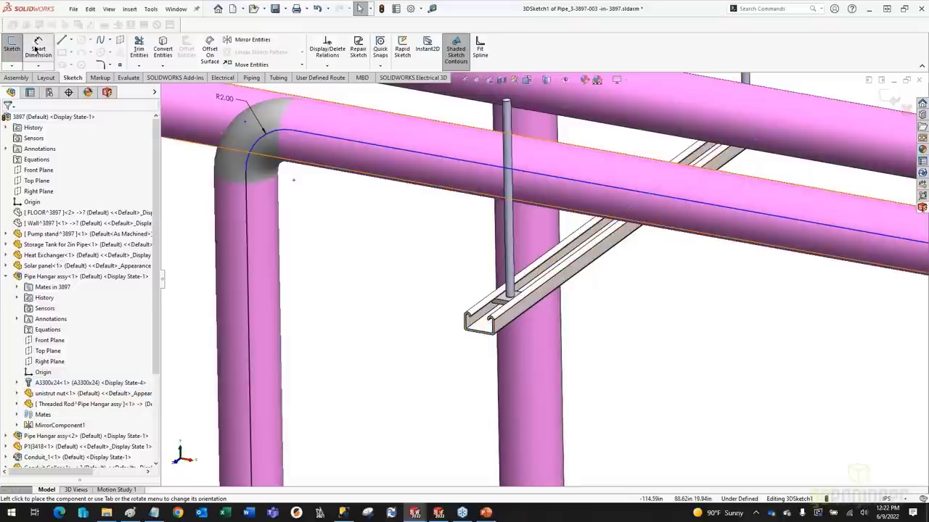
- Dimension the overhead route line to the strut channel at .625
click(38, 49)
click(377, 148)
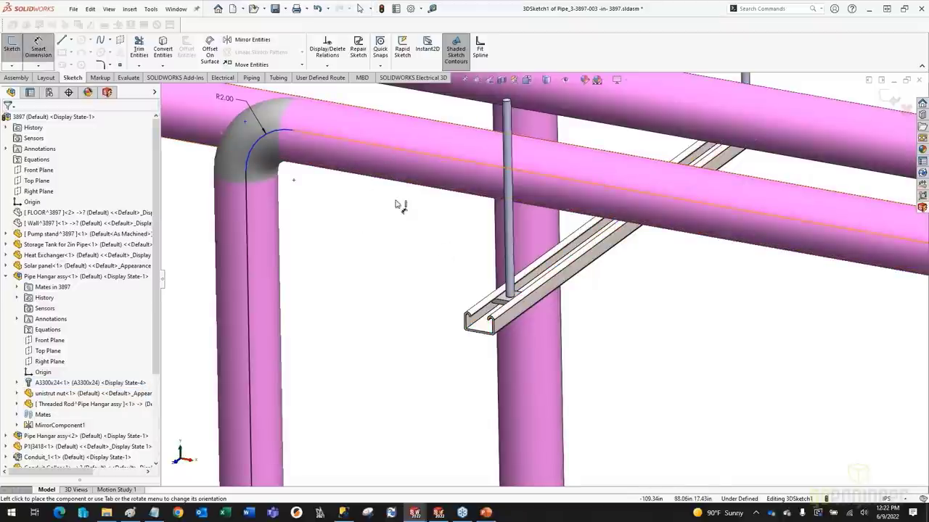
click(480, 322)
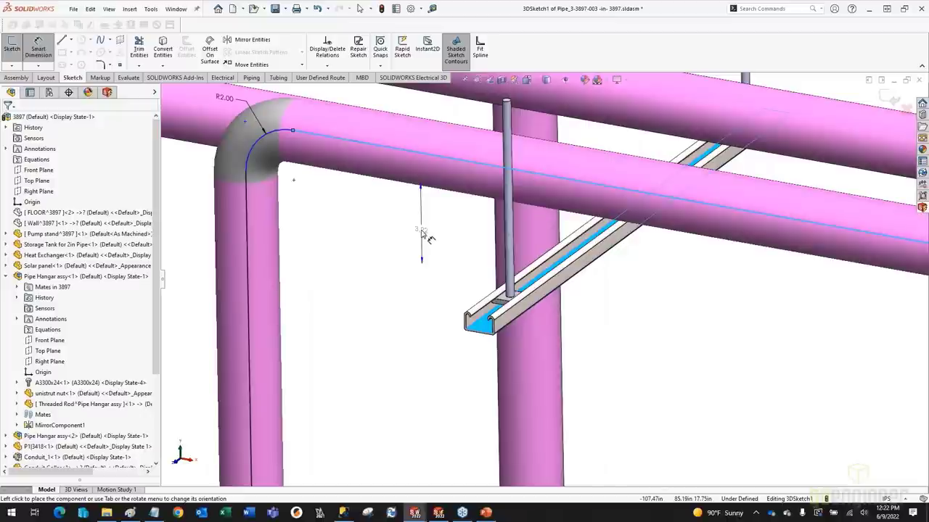
click(424, 234)
text(.625)
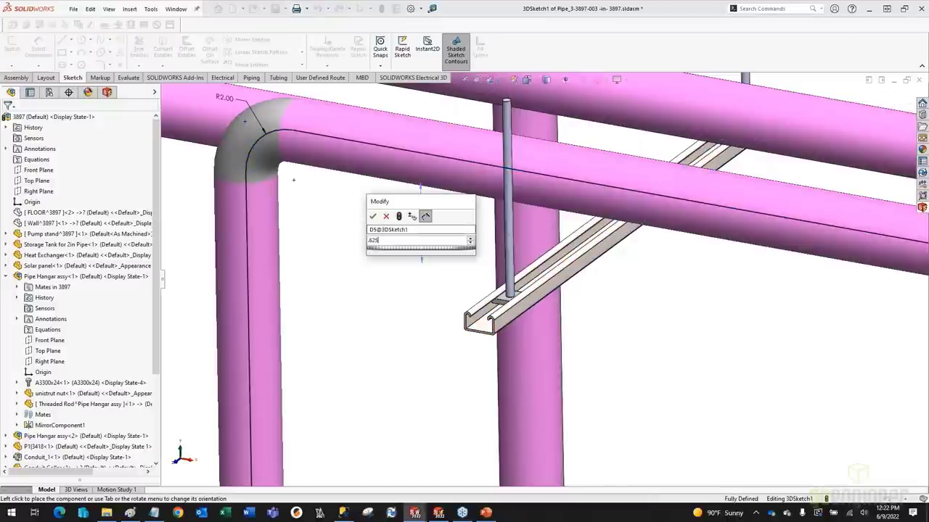
key(Return)
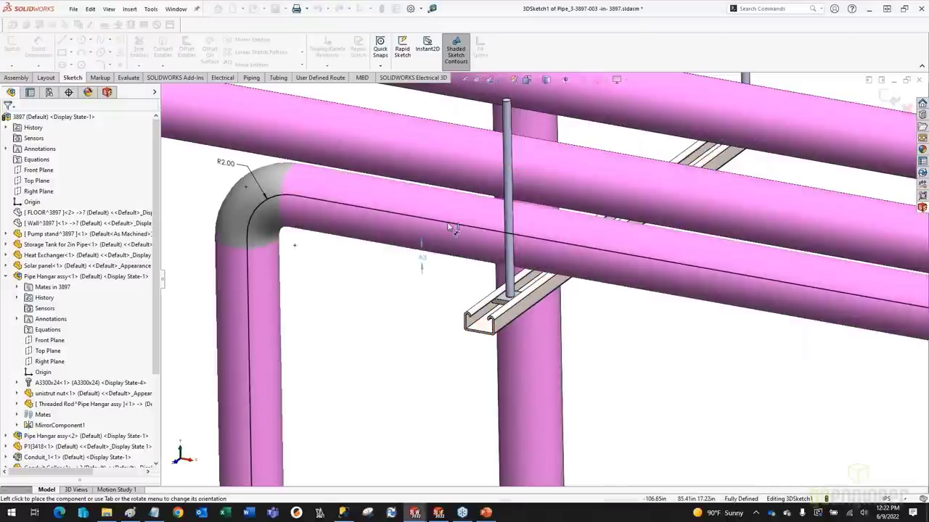
middle_drag(450, 227, 480, 273)
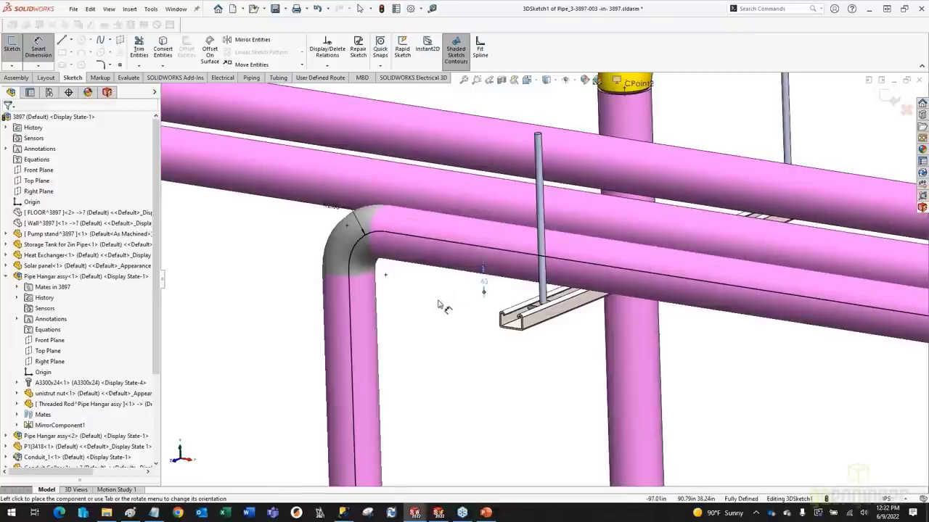
scroll(471, 335, up, 5)
- Pan the view along the pipe run to the pumps and table
right_click(375, 284)
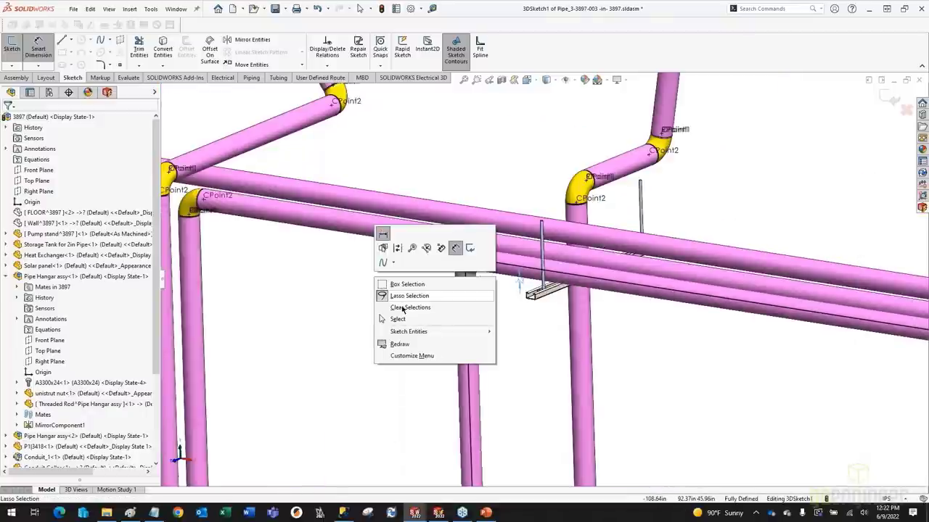
key(Escape)
scroll(522, 278, up, 6)
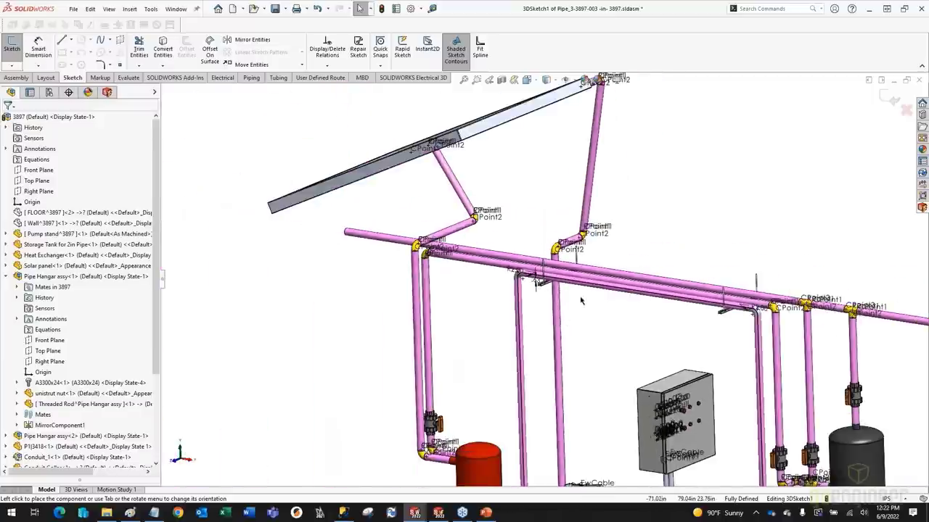
ctrl+middle_drag(522, 277, 493, 270)
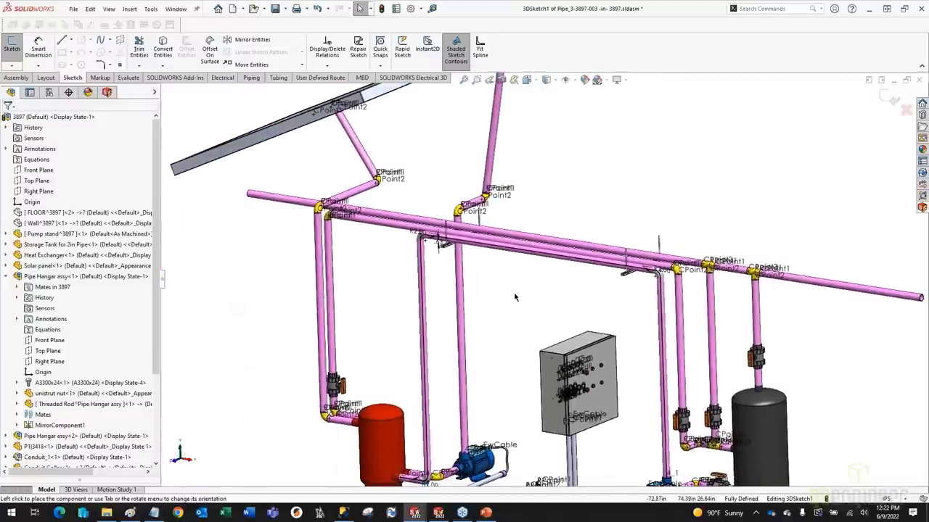
ctrl+middle_drag(516, 298, 473, 234)
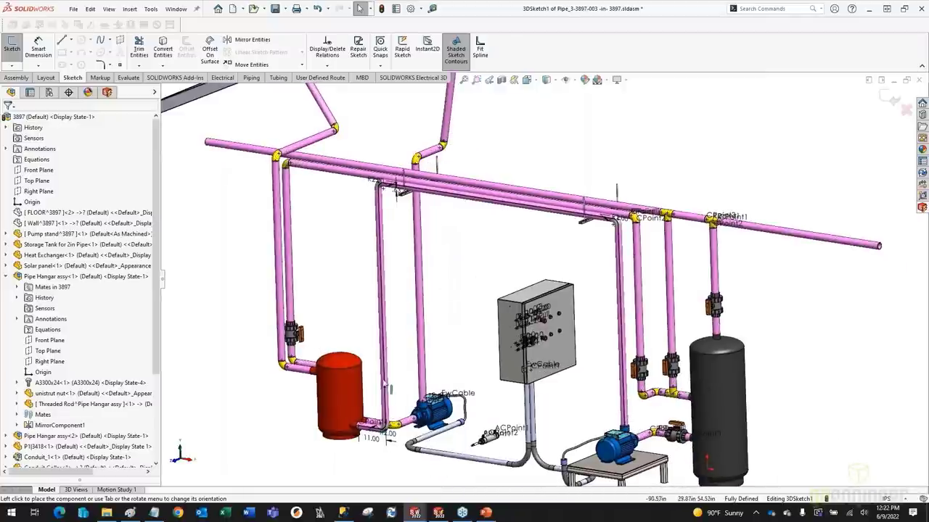
- Exit the route sketch and part edit back to 3897.sldasm and show the electrical components tree
click(890, 98)
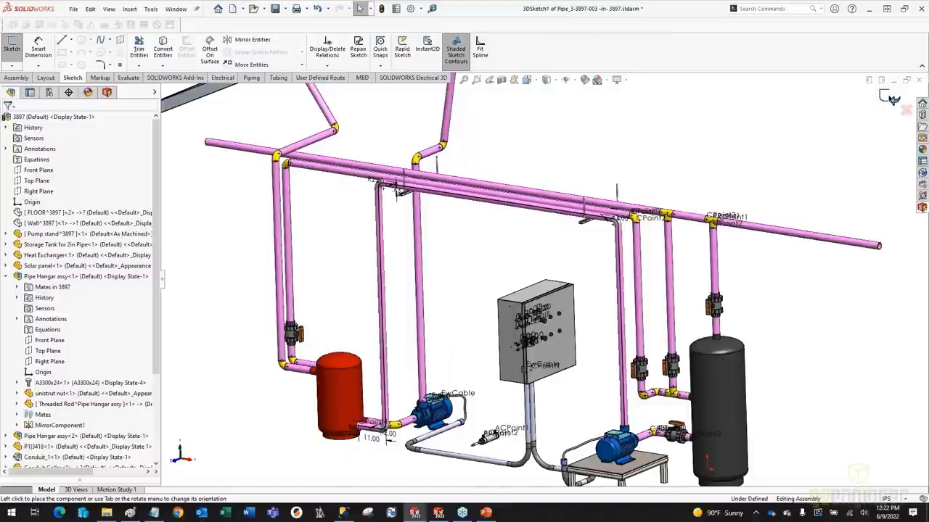
click(889, 98)
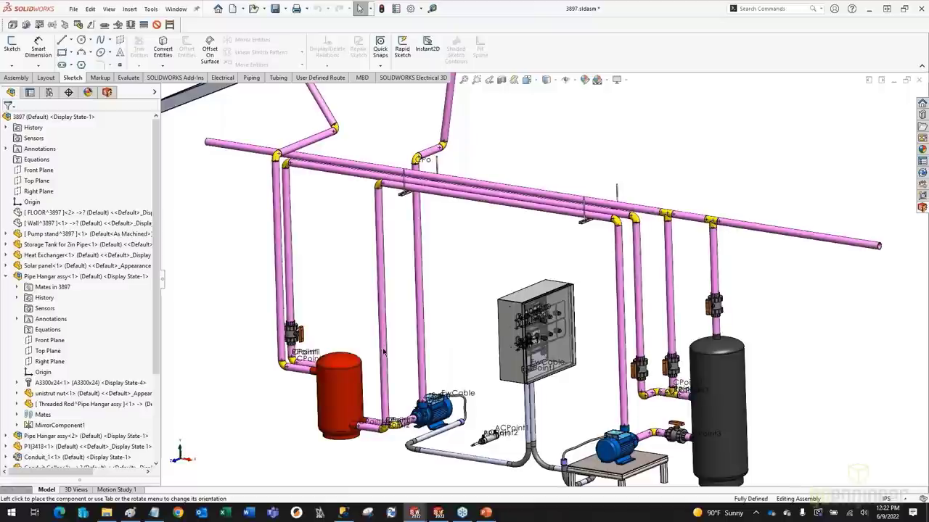
click(107, 93)
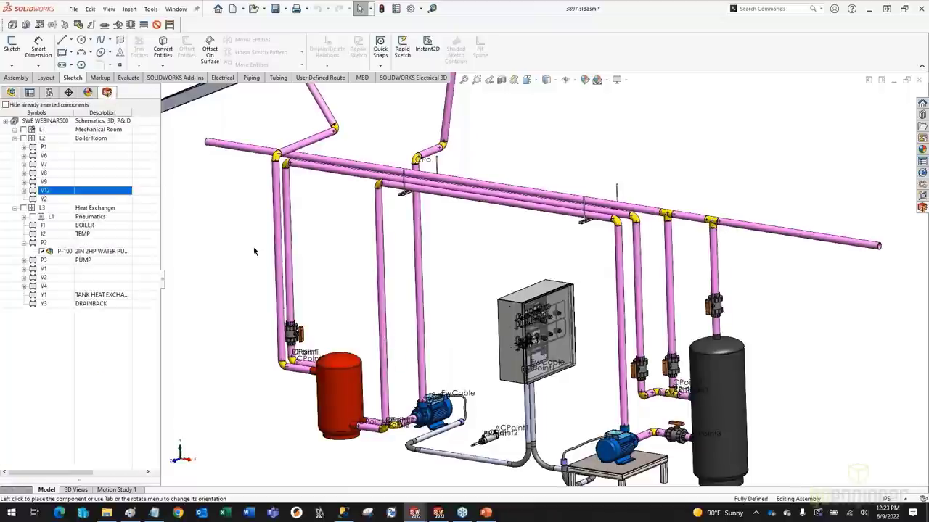
- On L3 Heat Exchanger, choose Add > Component manufacturer part
click(49, 208)
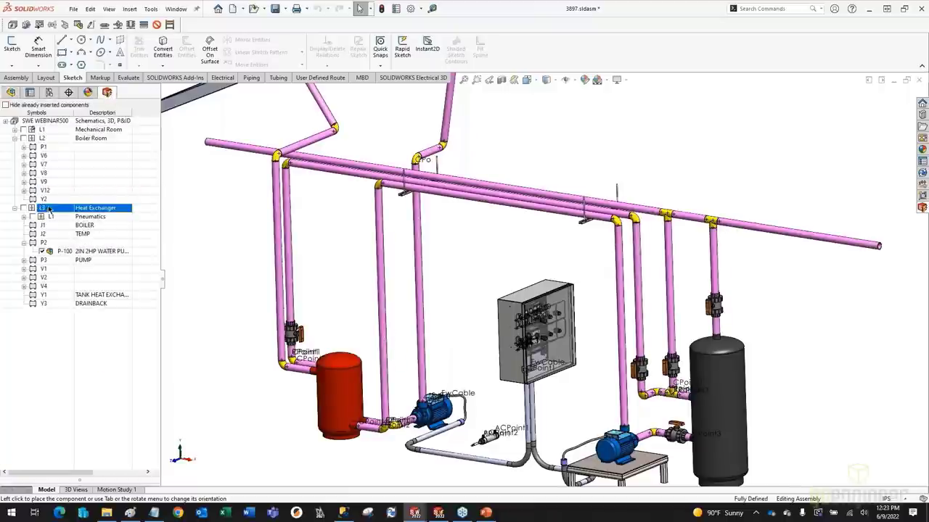
right_click(43, 210)
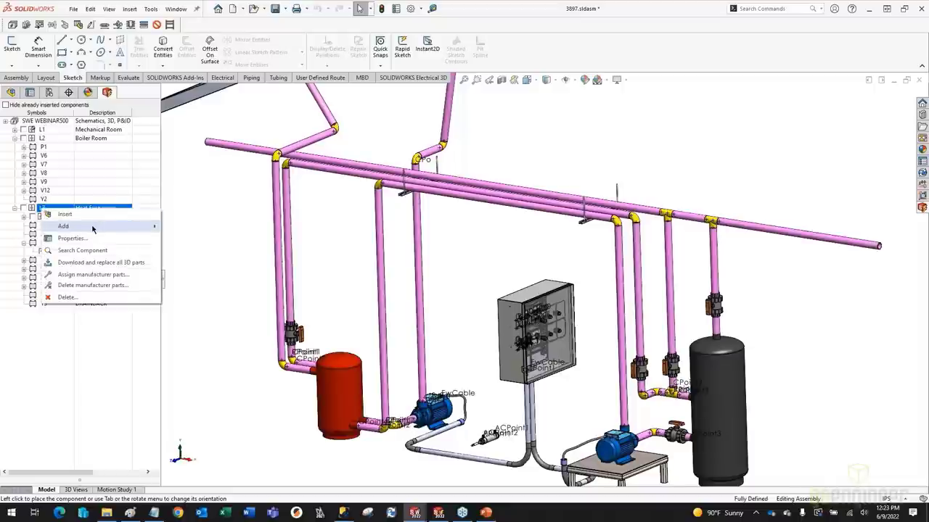
mouse_move(101, 229)
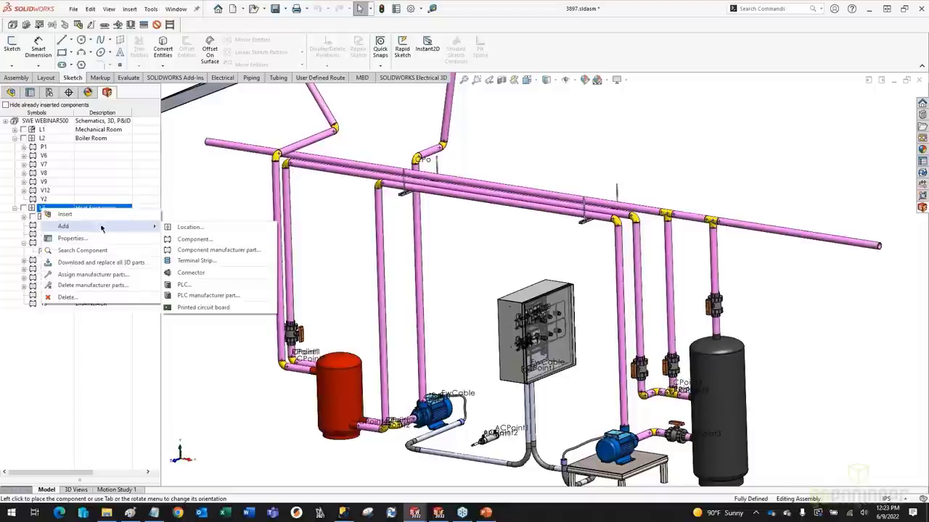
click(193, 251)
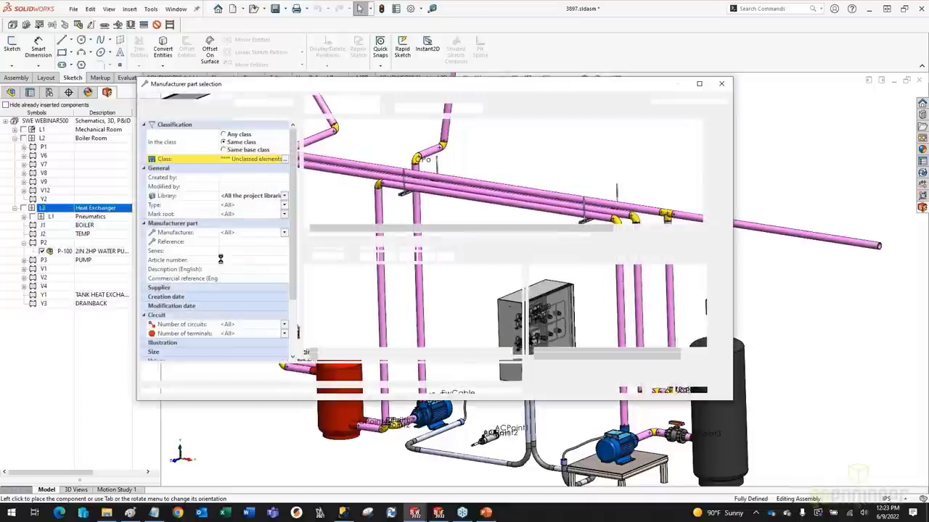
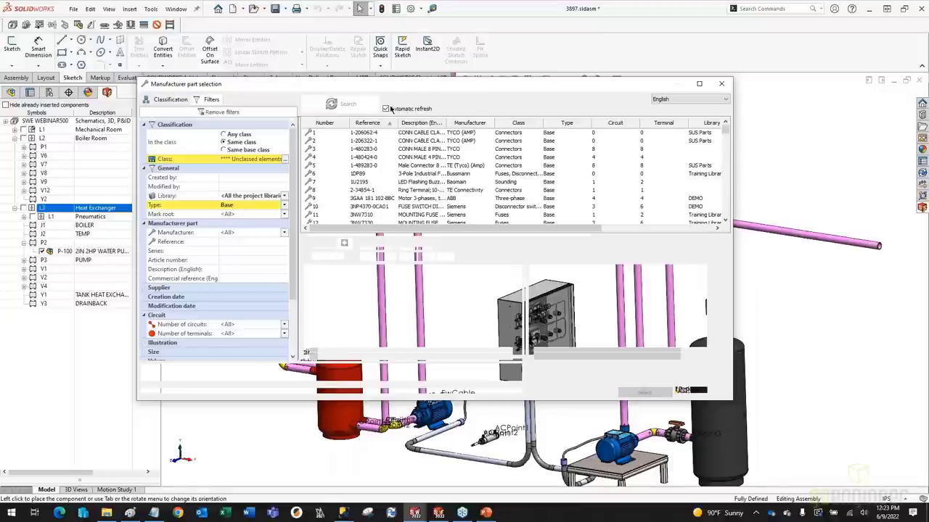
- Clear the part search filters and filter manufacturer parts by description 'Valve'
click(386, 109)
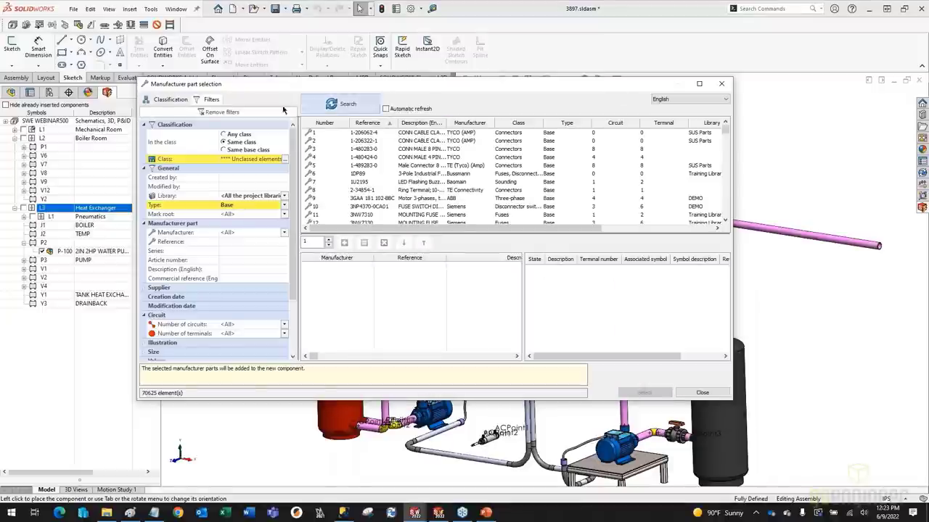
click(214, 112)
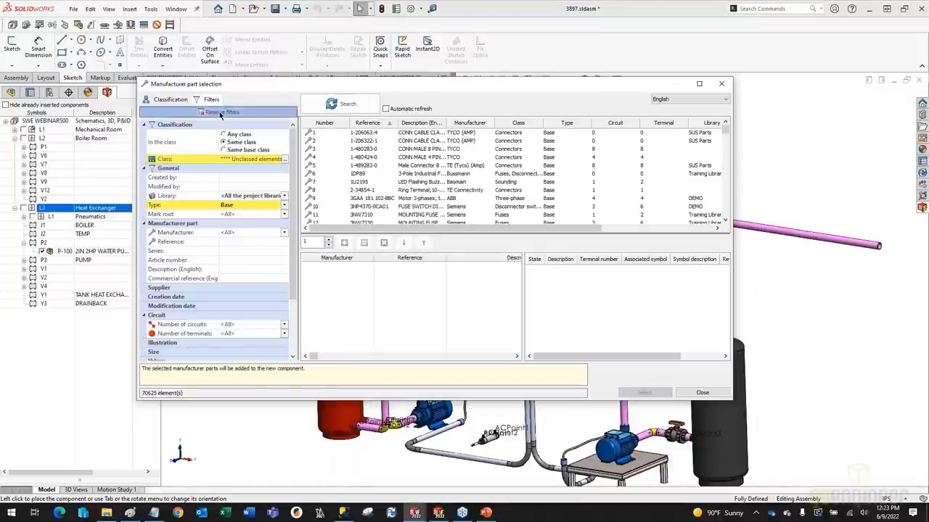
click(235, 269)
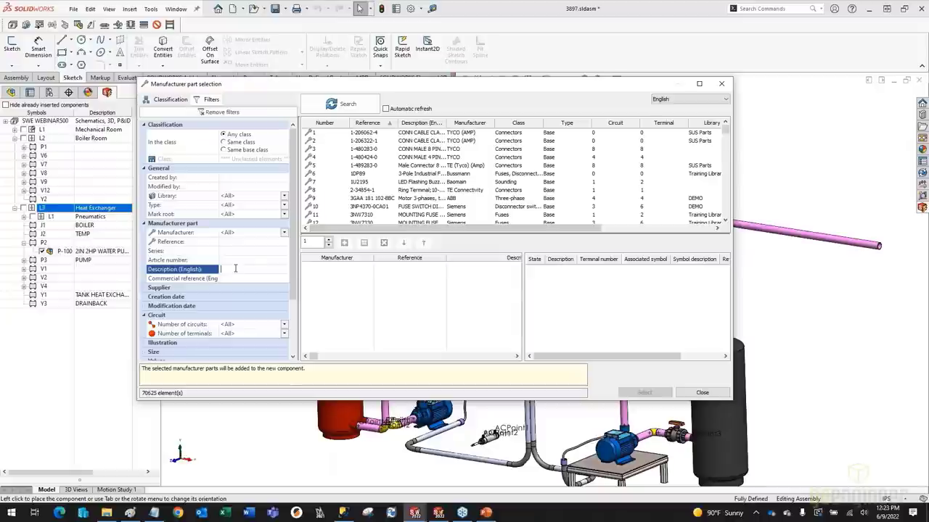
text(Valve)
click(341, 103)
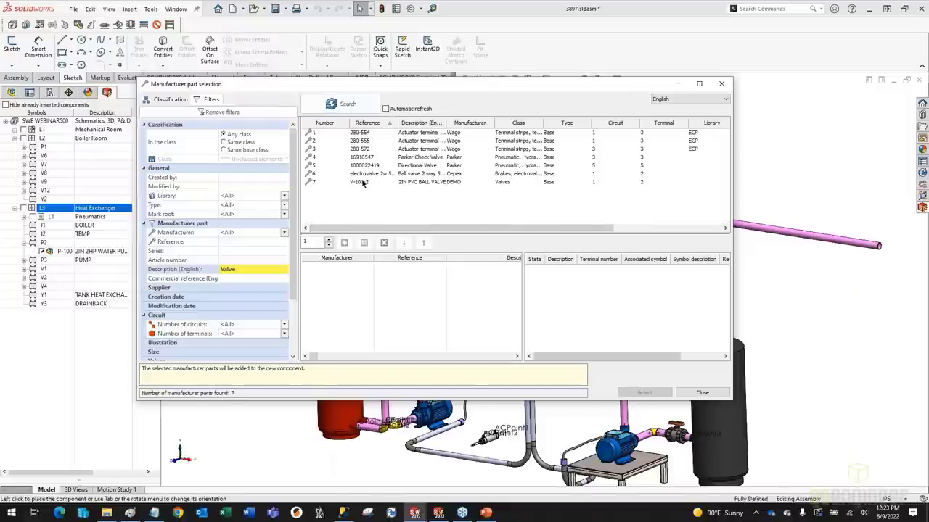
- Assign the V-100-2 2IN PVC ball valve and create a single component V13
click(363, 182)
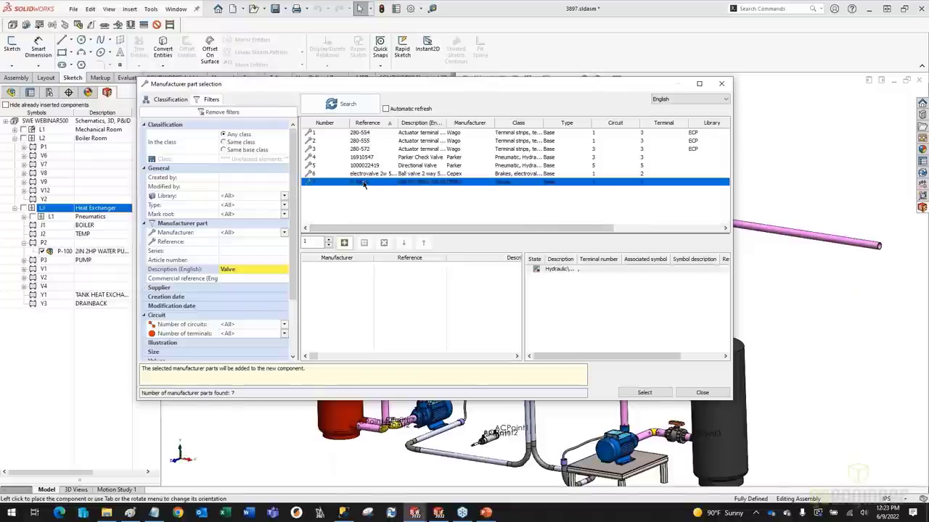
click(344, 242)
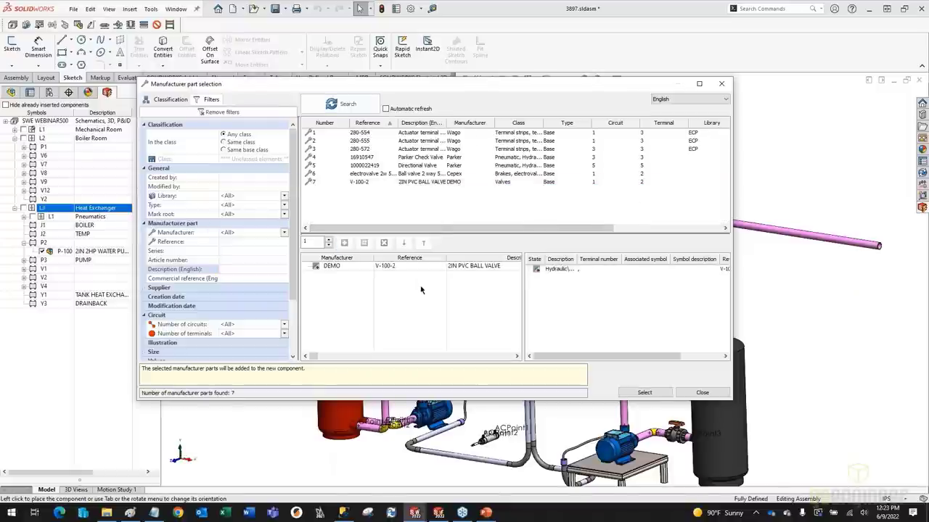
click(644, 392)
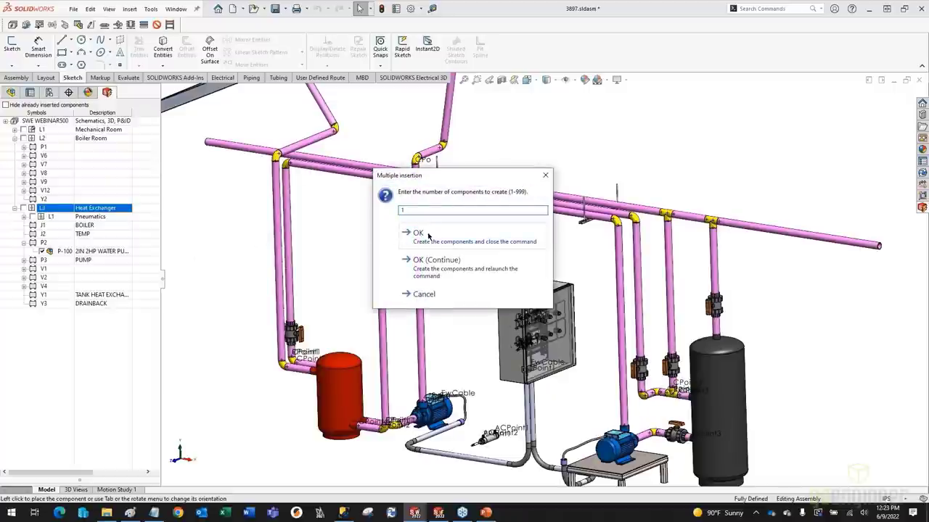
click(427, 235)
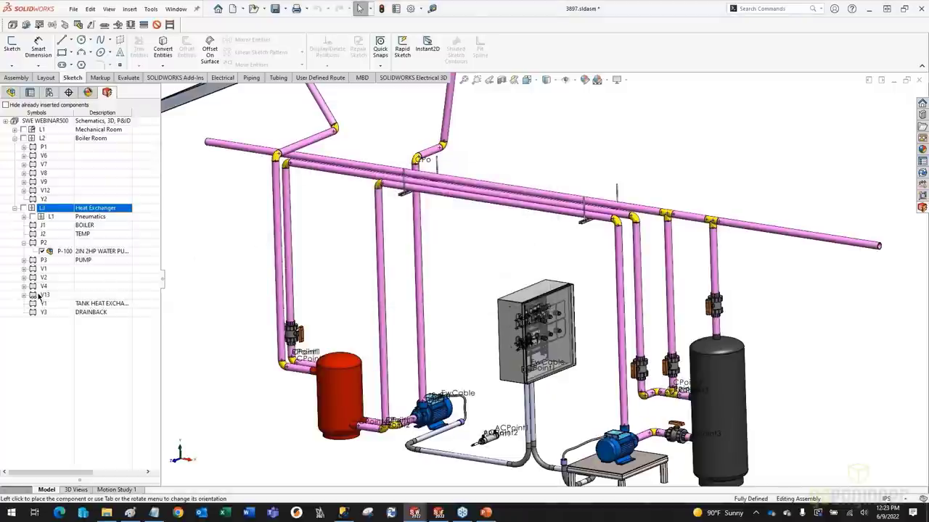
click(41, 296)
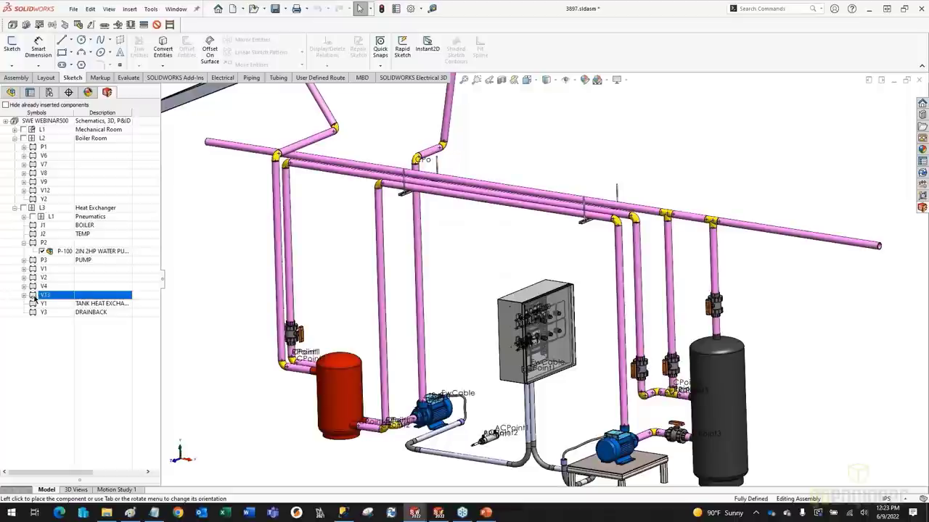
click(24, 296)
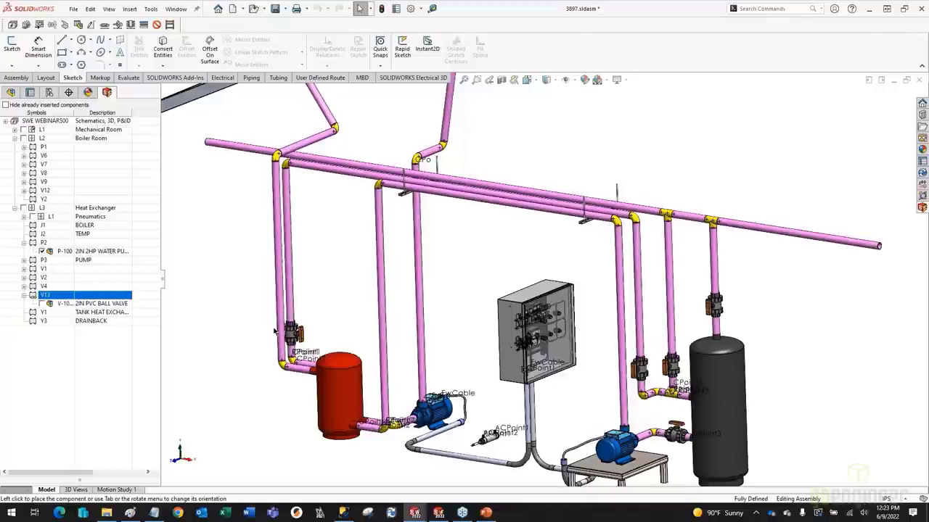
- Change V13's English description to MAINTENENCE VALVE in its properties
right_click(40, 298)
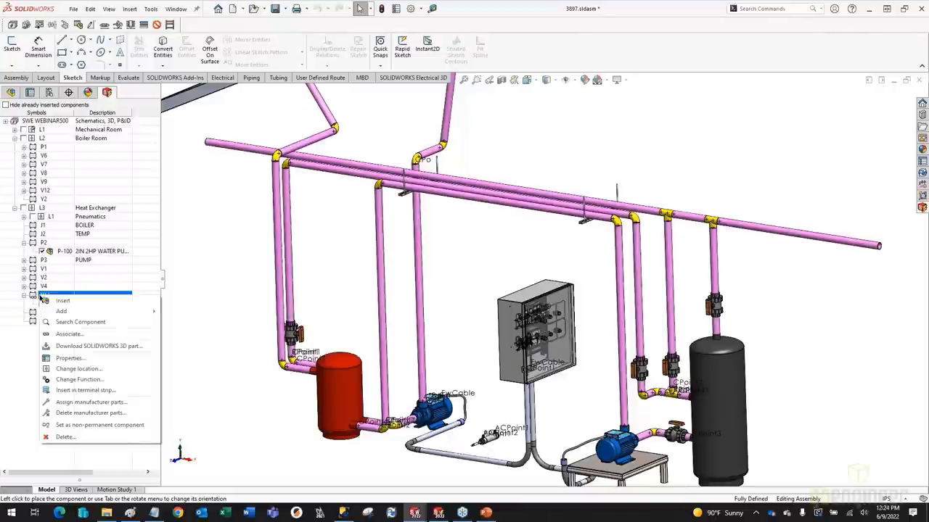
click(70, 361)
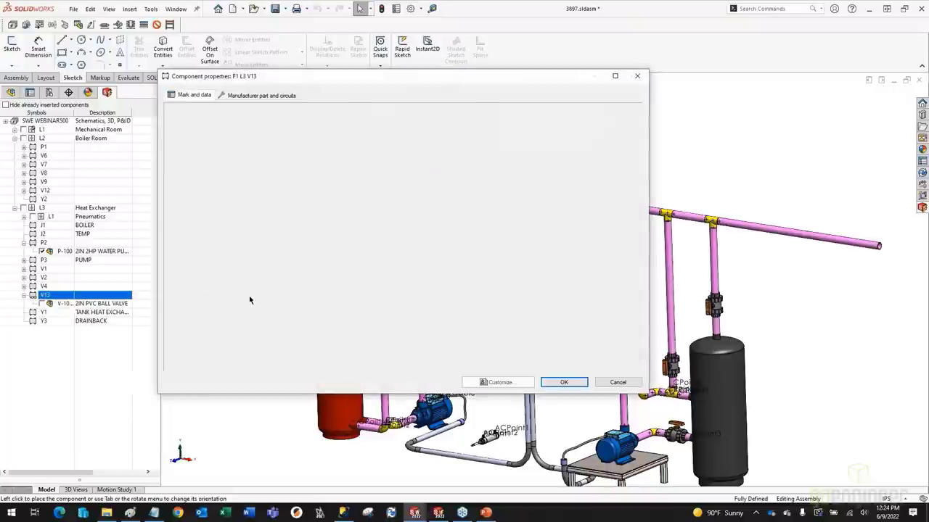
click(421, 275)
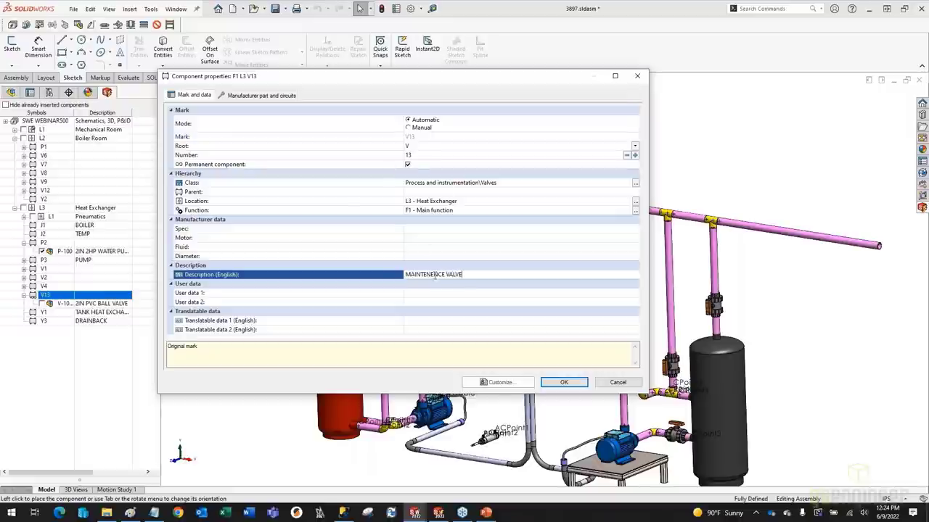
click(563, 383)
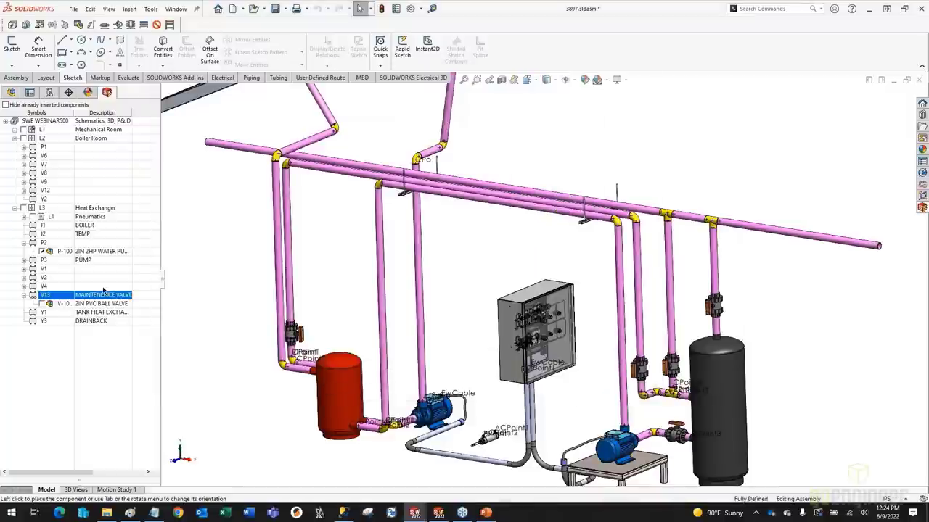
- Start editing the route of the vertical pipe beside the red tank
click(385, 327)
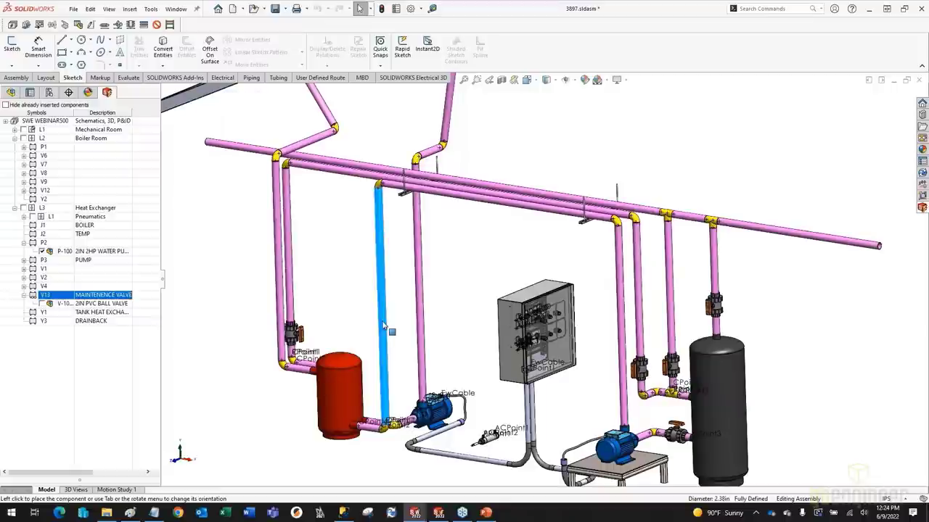
right_click(384, 327)
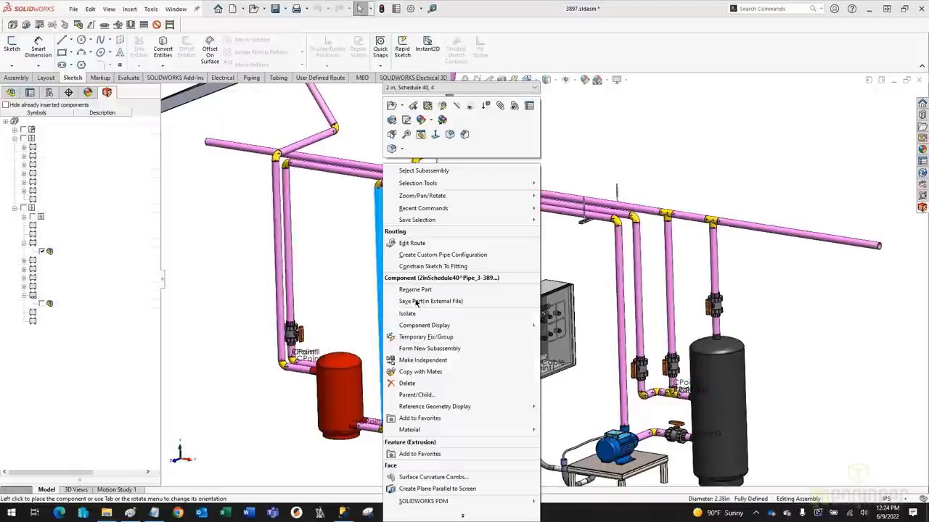
click(417, 243)
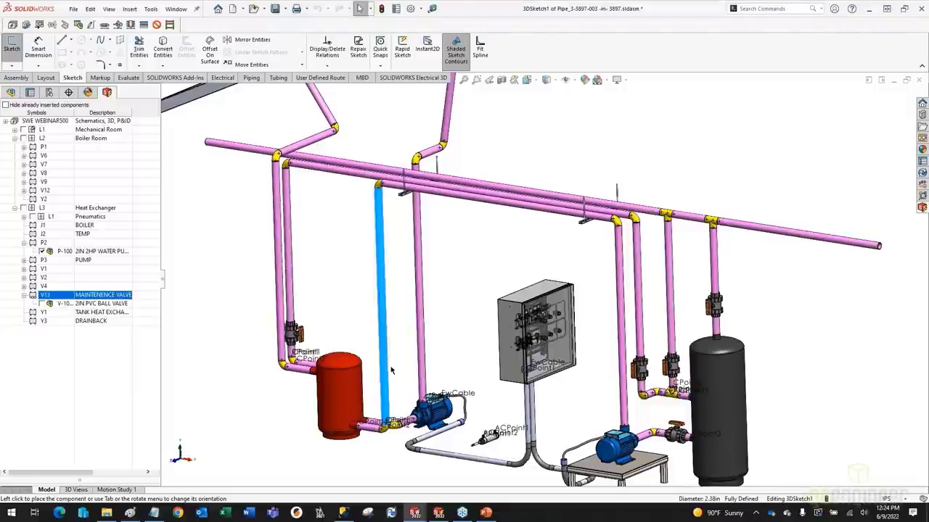
scroll(465, 373, down, 5)
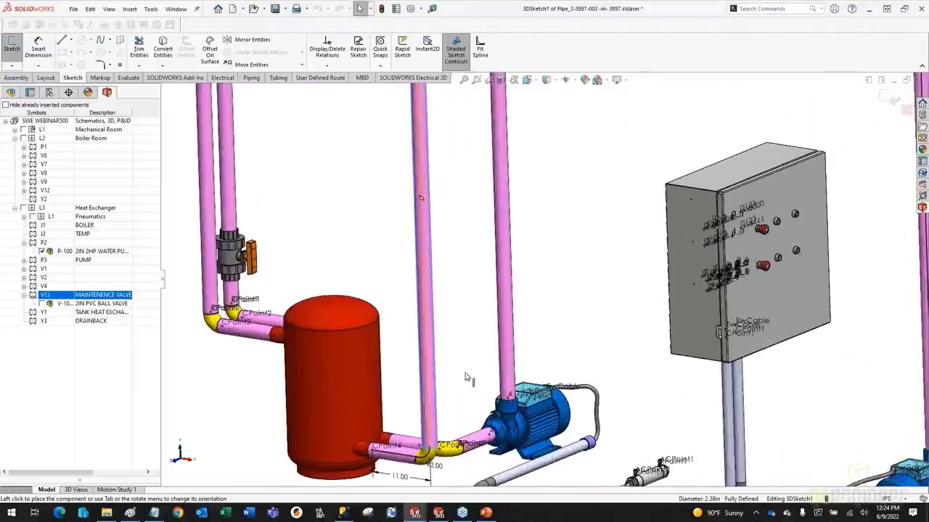
- Insert the V13 ball valve onto that pipe and exit the route sketch
right_click(46, 296)
click(69, 303)
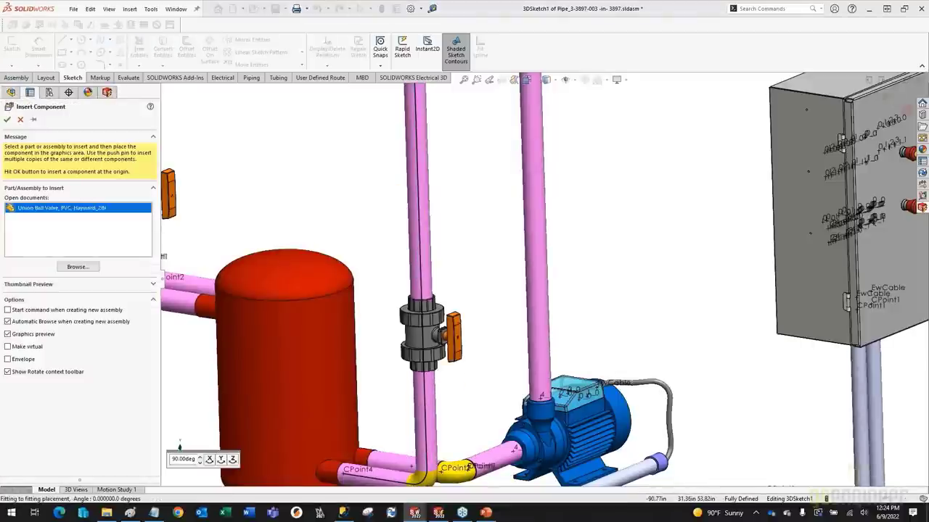
click(428, 334)
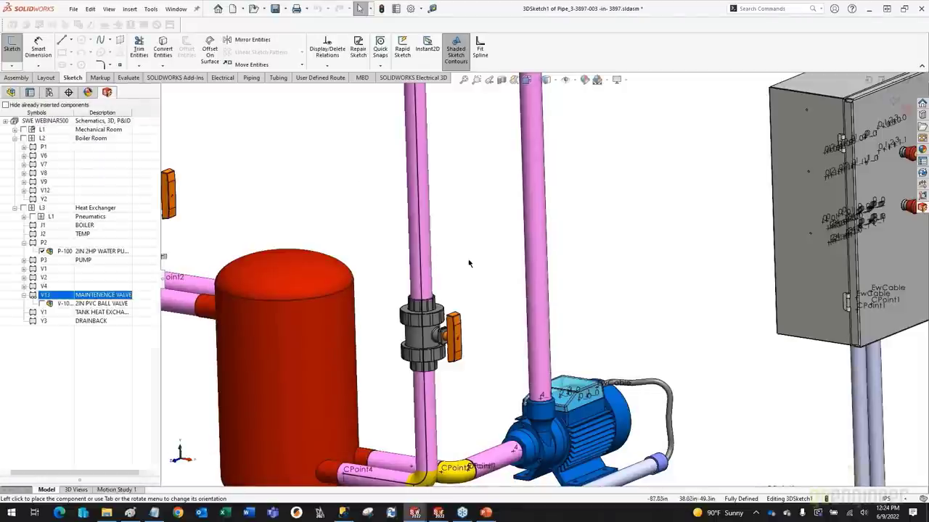
scroll(656, 208, up, 3)
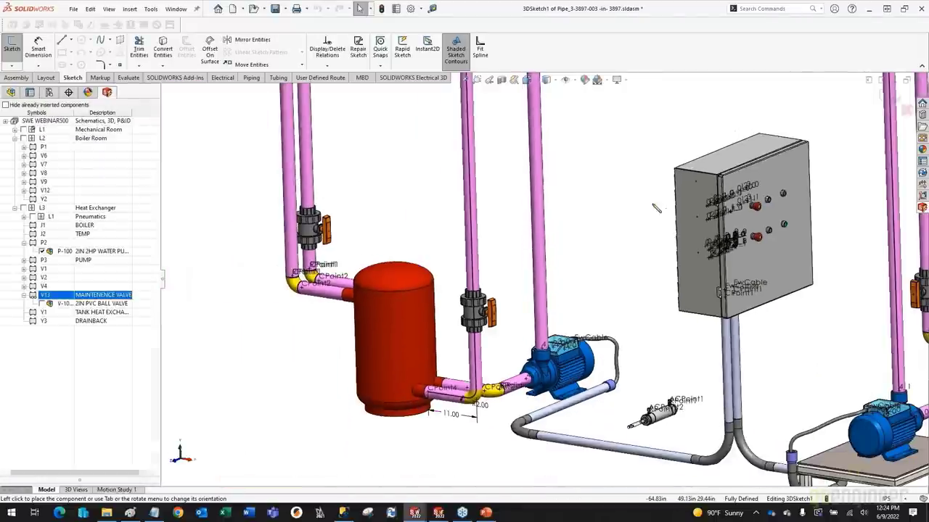
click(891, 99)
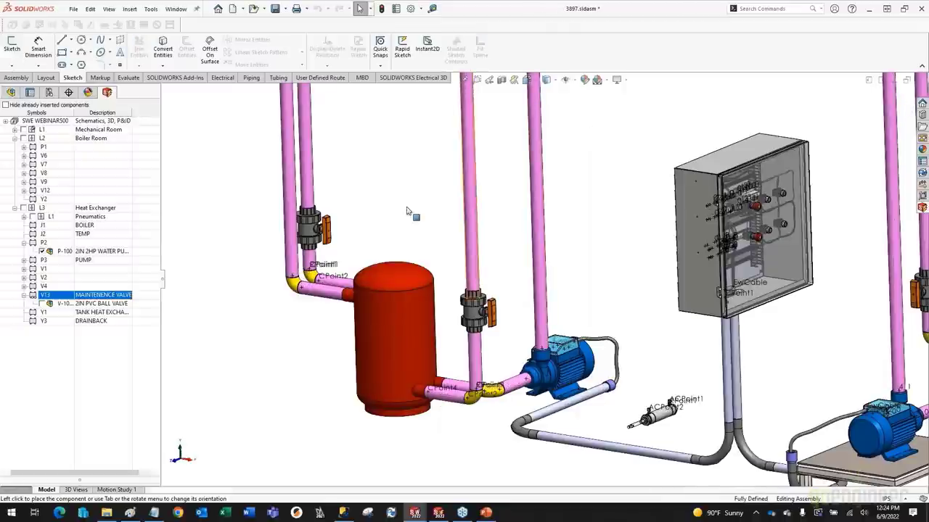
- Show the hidden FLOOR and Wall components in the 3897 assembly
scroll(498, 279, up, 4)
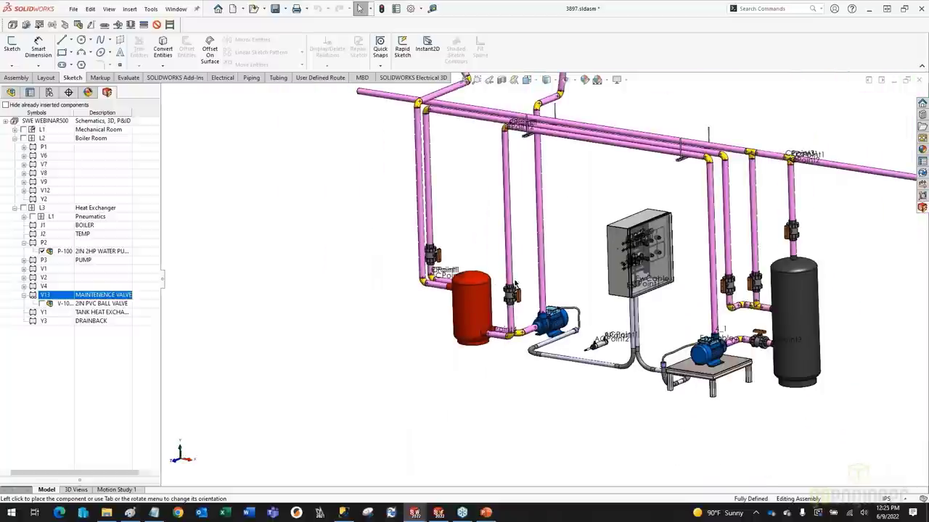
middle_drag(442, 301, 444, 283)
click(359, 8)
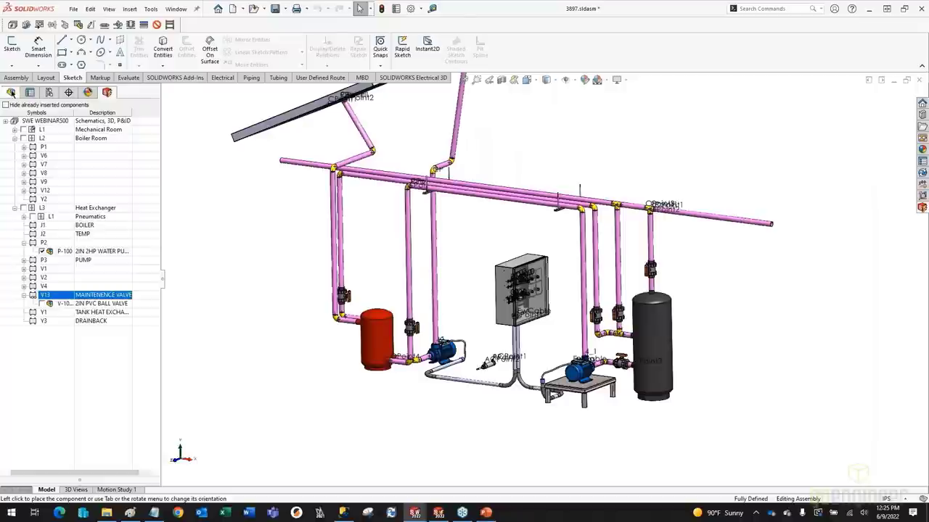
click(40, 213)
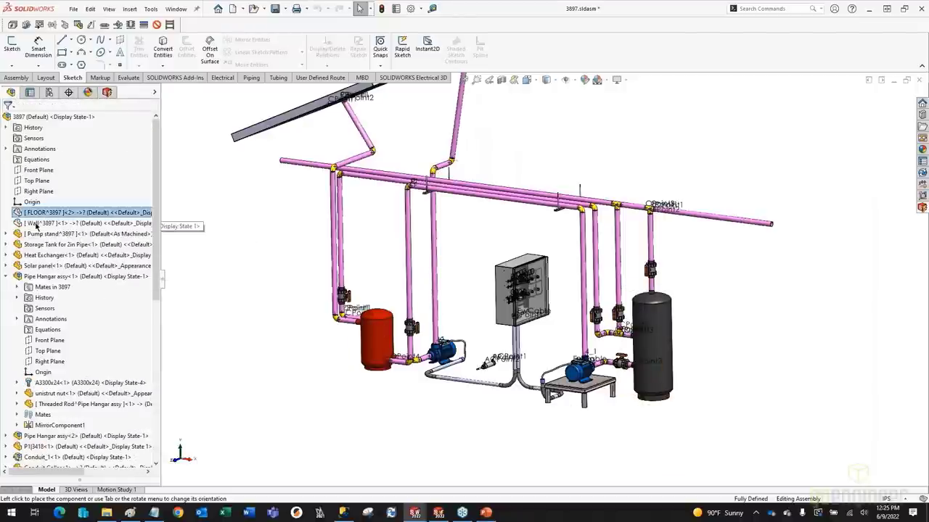
ctrl+click(45, 223)
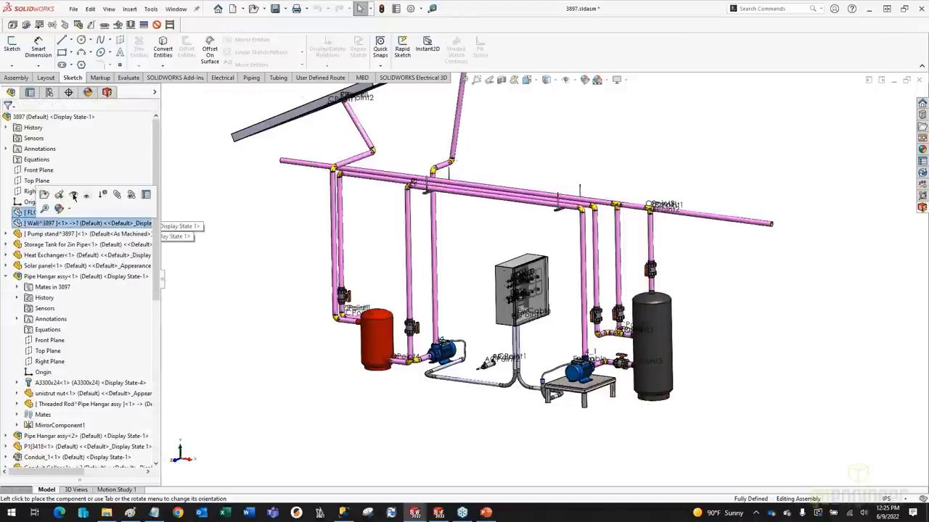
click(73, 196)
click(292, 251)
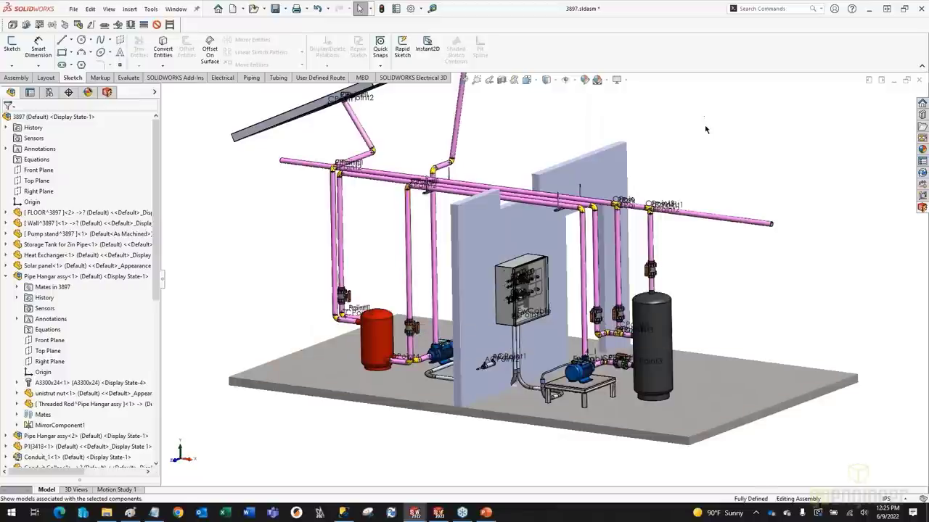
- Switch to the schematic project and locate component =F1-V13 in the Components tree
click(438, 513)
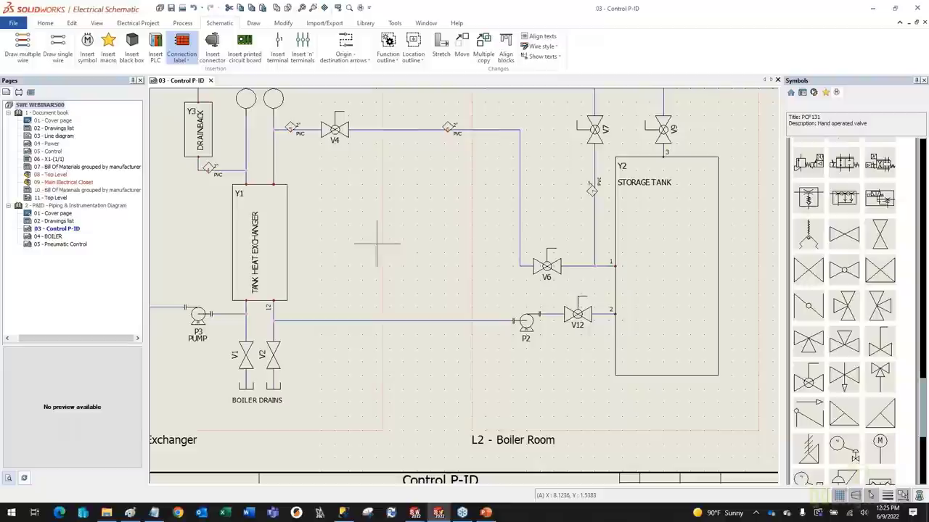
middle_drag(434, 296, 485, 279)
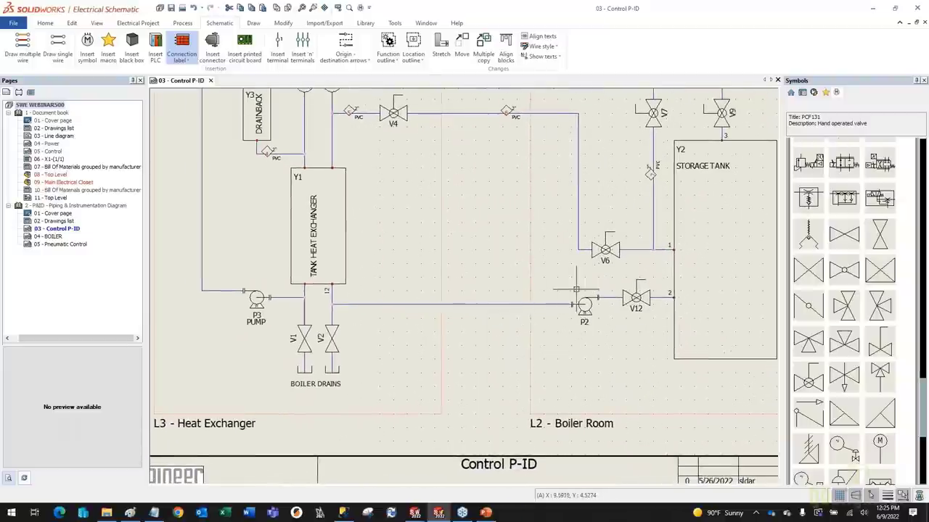
click(18, 92)
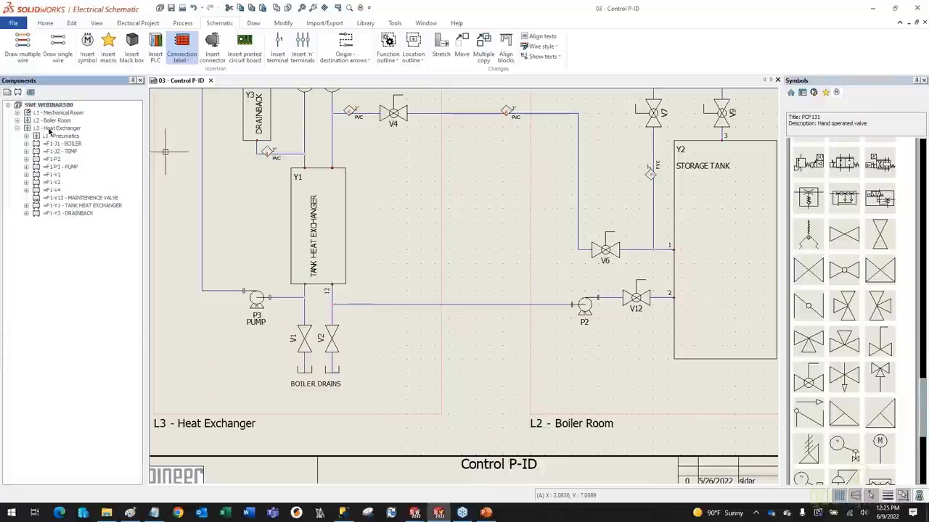
click(65, 198)
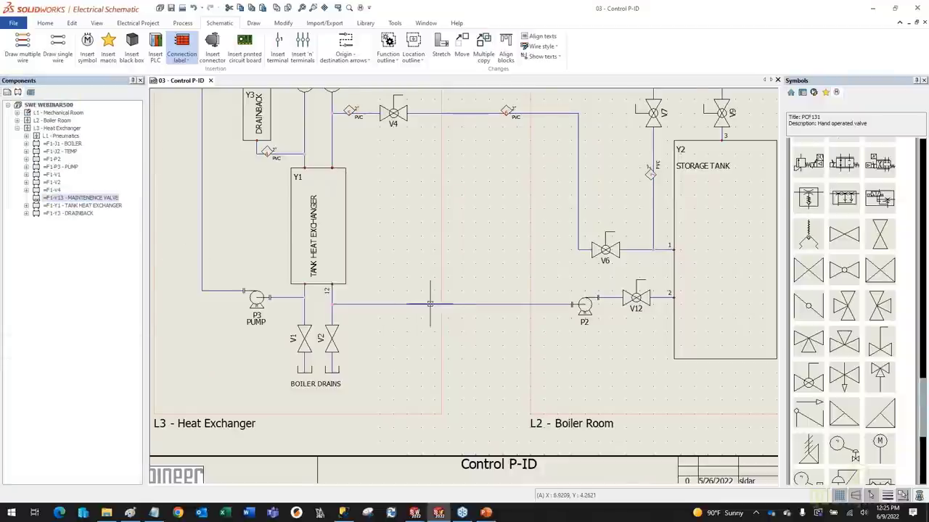
scroll(429, 305, up, 1)
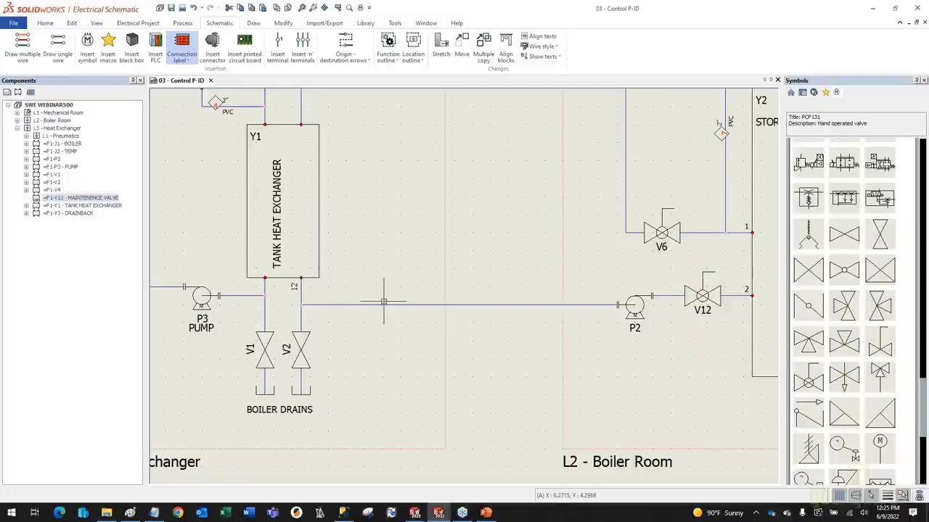
scroll(381, 302, up, 1)
- Insert the V13 valve symbol on the line between the heat exchanger and pump P2
right_click(48, 199)
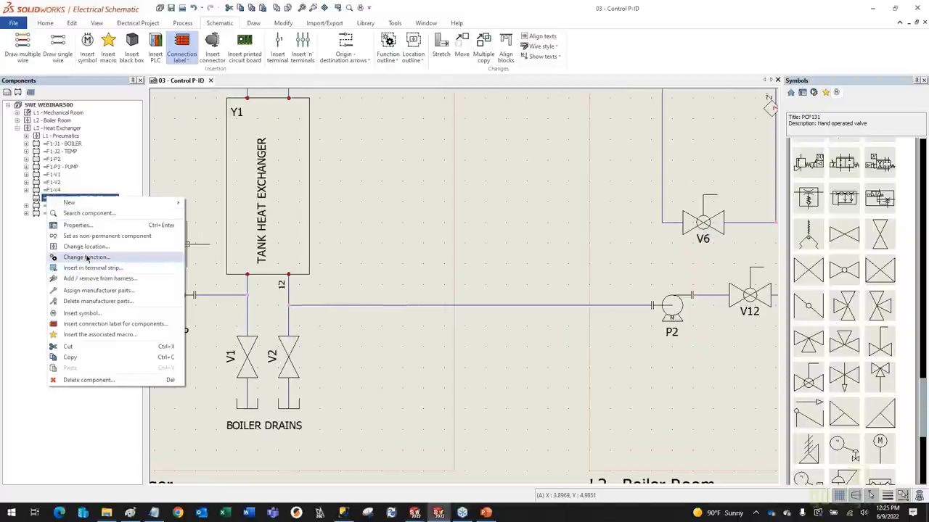
click(81, 313)
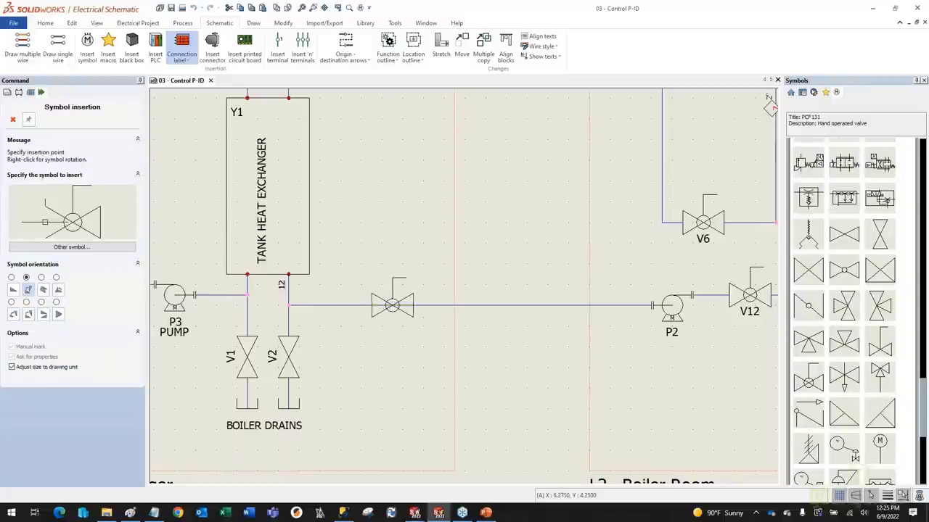
click(381, 305)
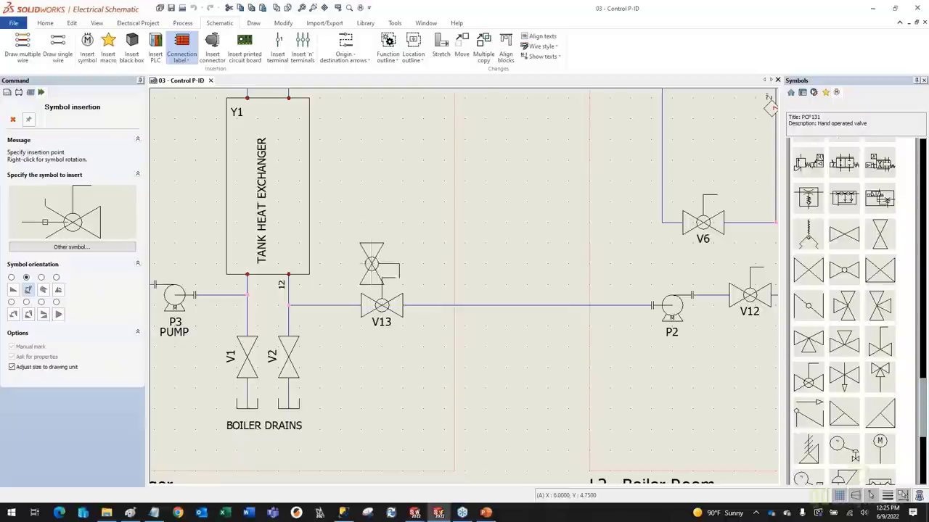
click(10, 120)
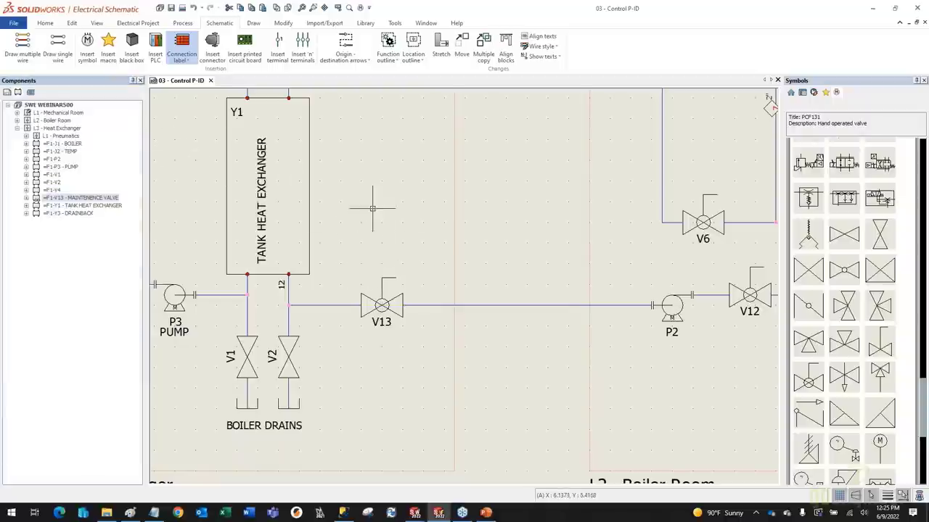
middle_drag(556, 269, 486, 285)
scroll(483, 283, down, 2)
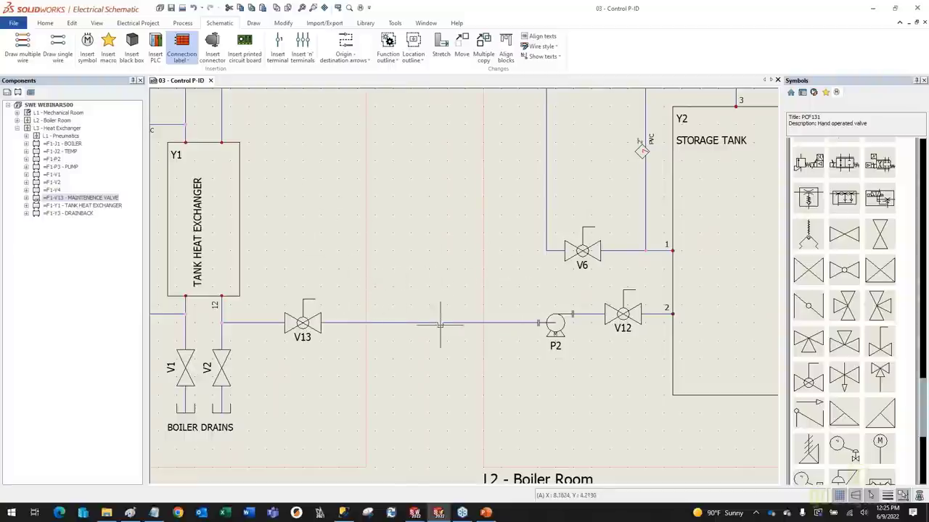
scroll(492, 286, down, 1)
scroll(494, 281, down, 1)
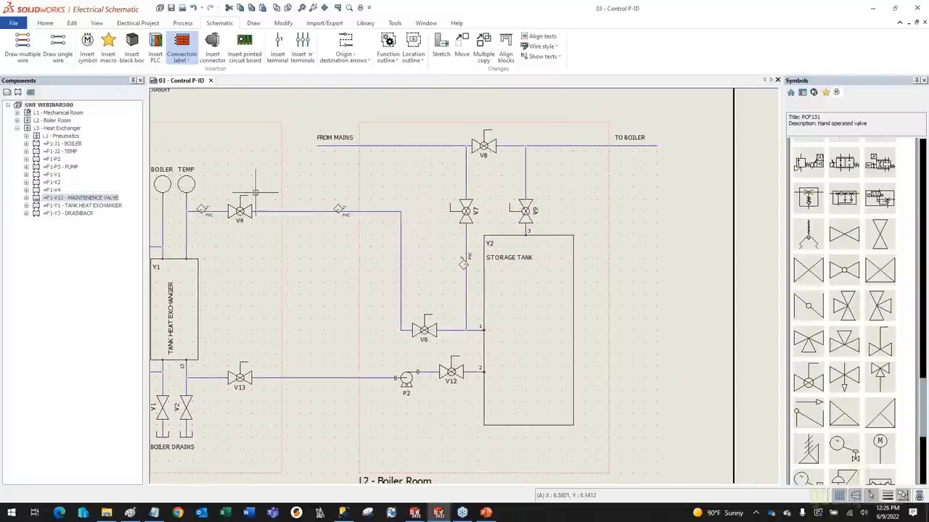
- Open page 04 - BOILER and show Control P-ID beside it in the origin–destination arrows manager
click(7, 94)
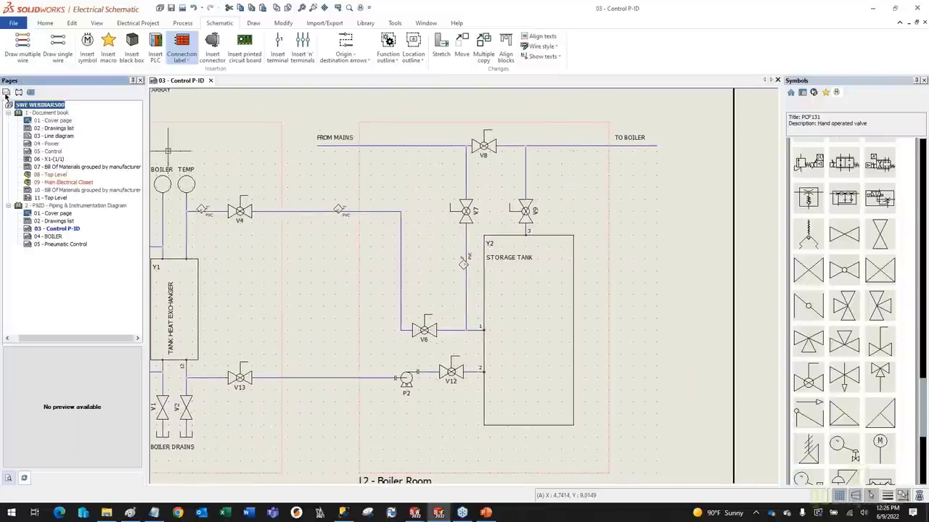
double_click(37, 238)
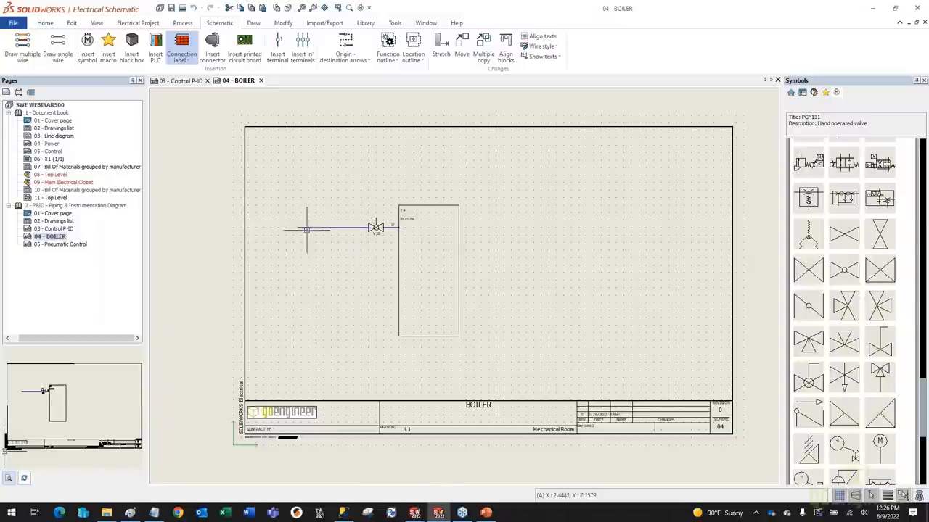
click(345, 41)
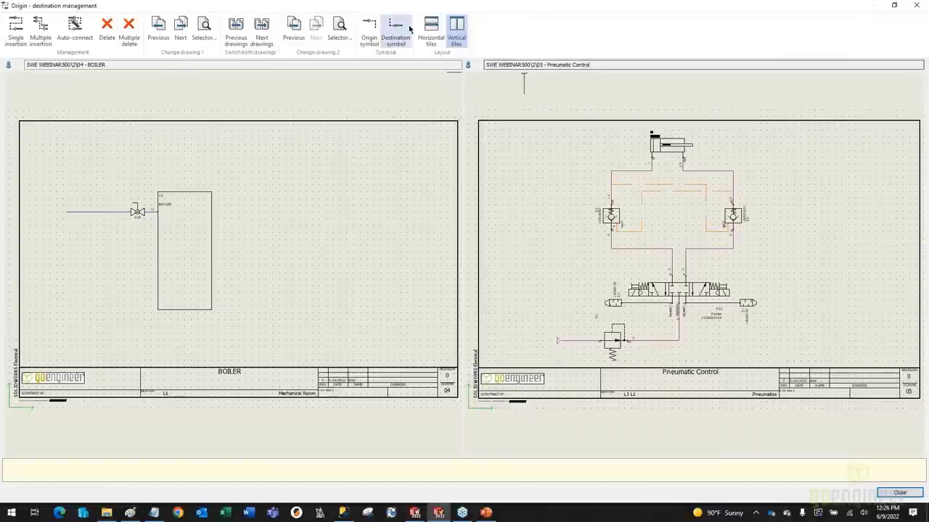
click(235, 33)
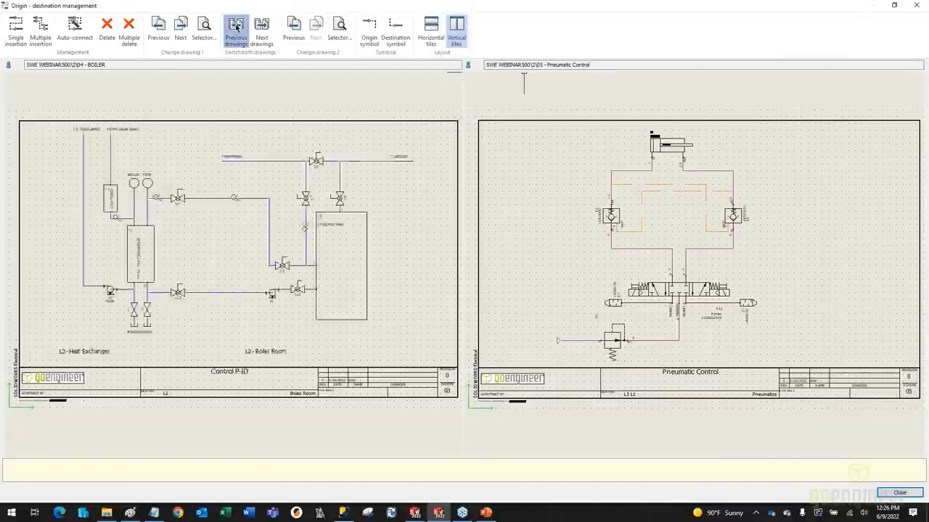
click(158, 32)
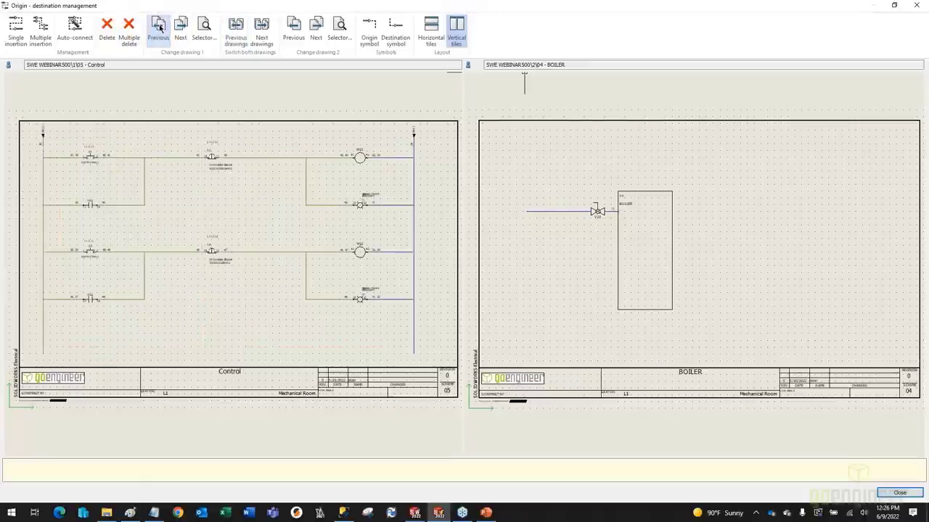
click(160, 32)
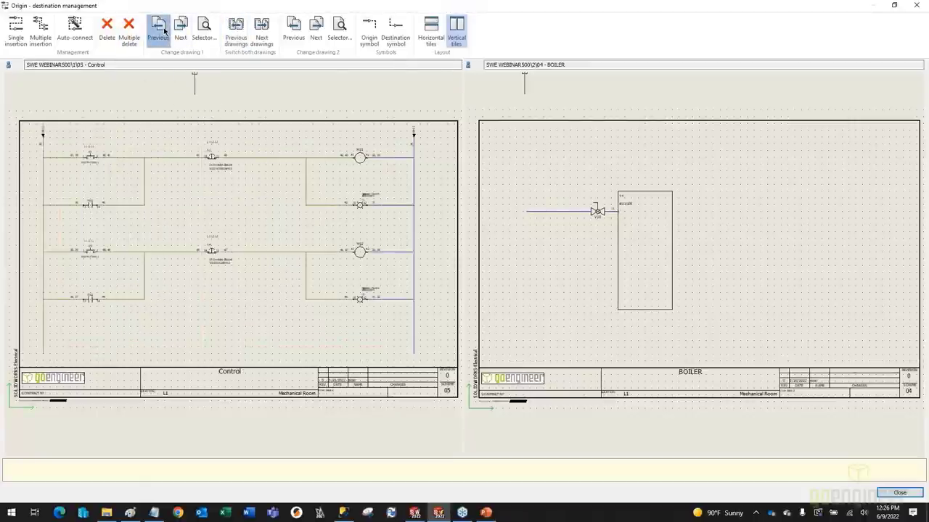
click(160, 32)
click(176, 32)
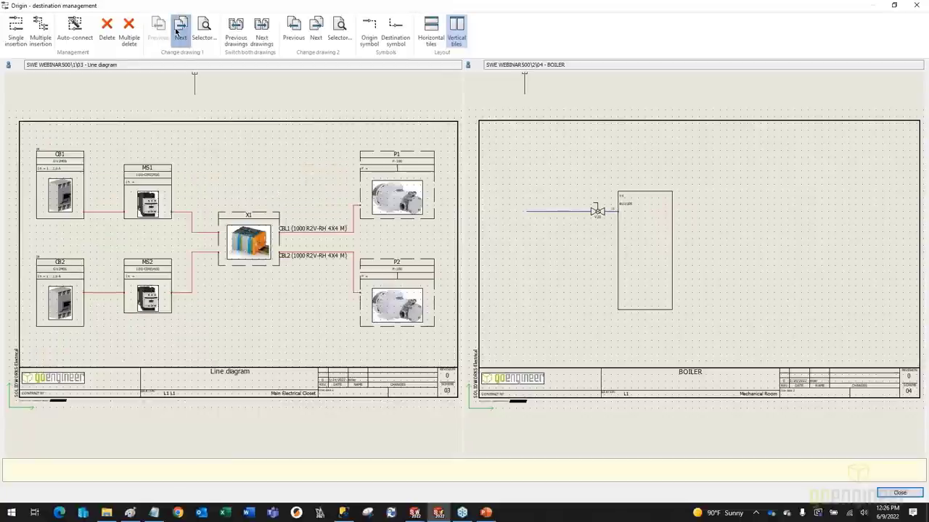
click(160, 32)
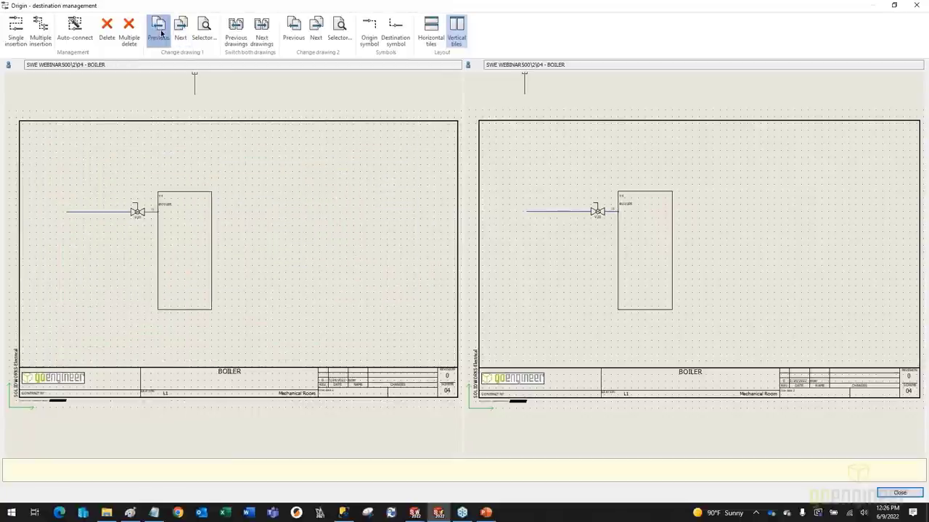
- Link the TO BOILER line end to the BOILER page's incoming line with an arrow pair
click(15, 32)
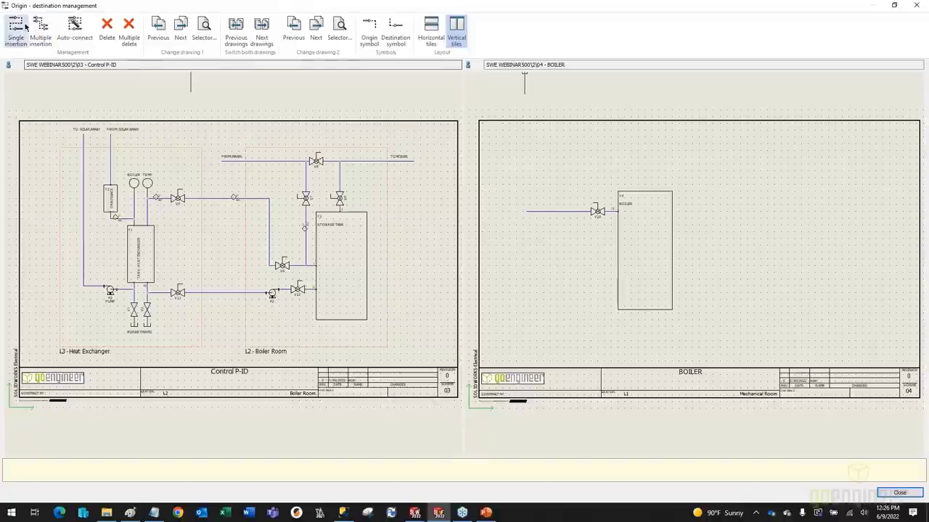
click(413, 161)
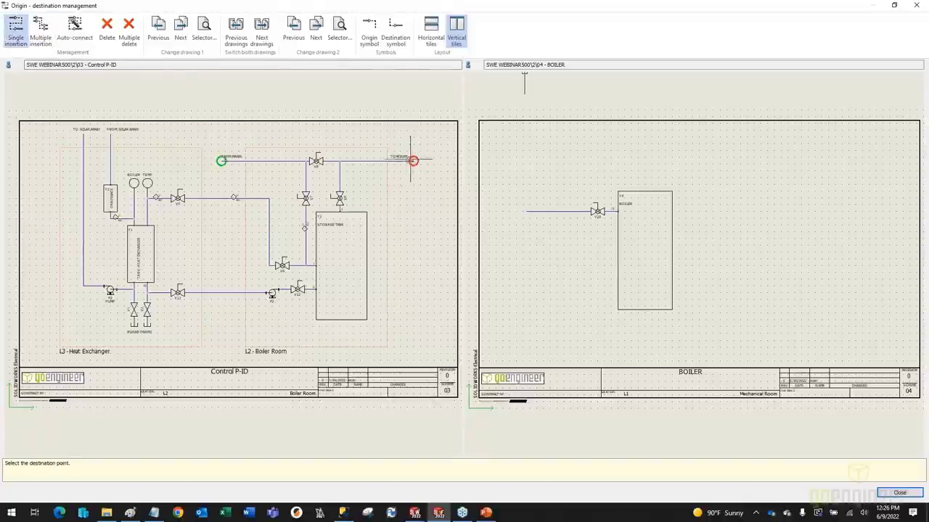
click(526, 211)
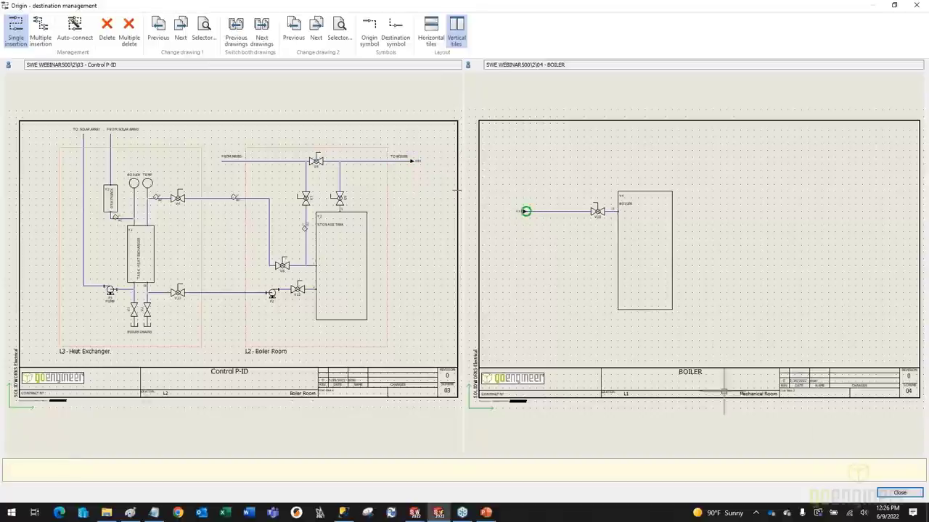
click(890, 496)
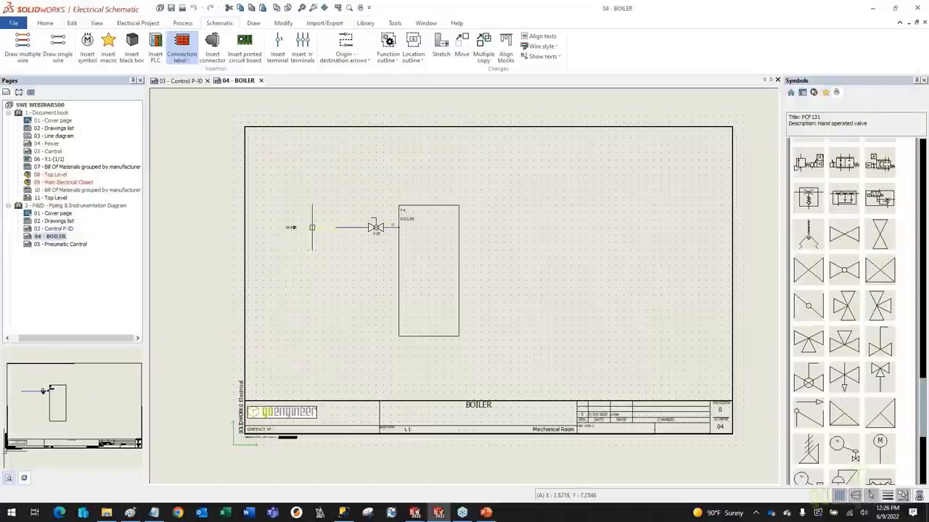
- Jump from the BOILER page's 03-3 arrow to its origin arrow on Control P-ID and zoom out
scroll(310, 229, up, 2)
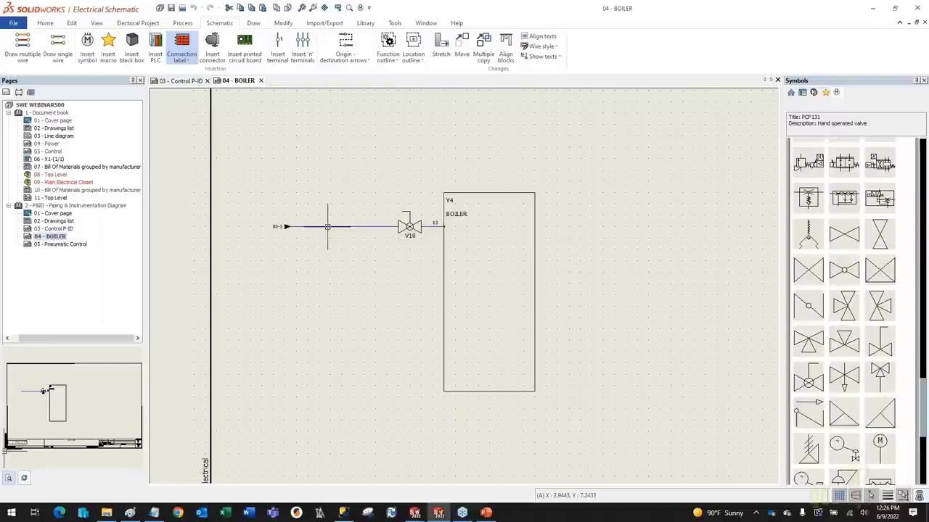
scroll(286, 228, up, 3)
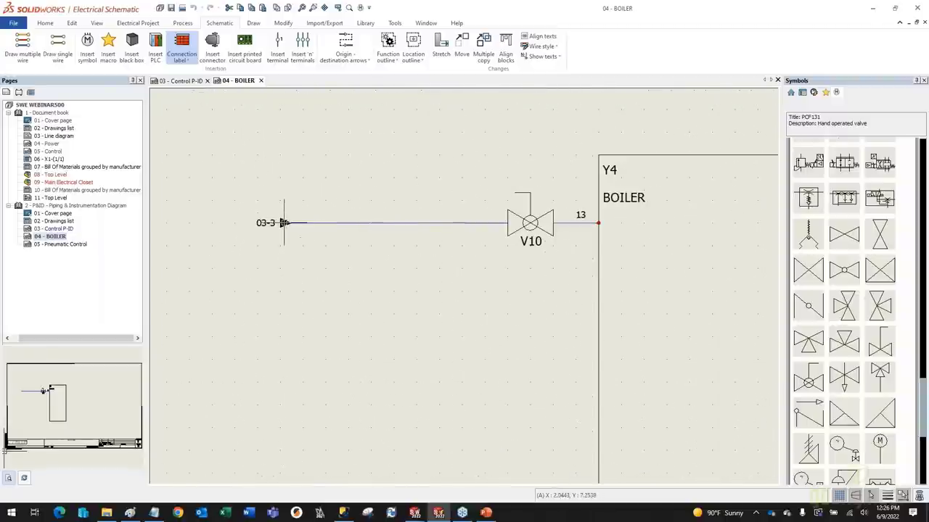
right_click(283, 222)
mouse_move(308, 228)
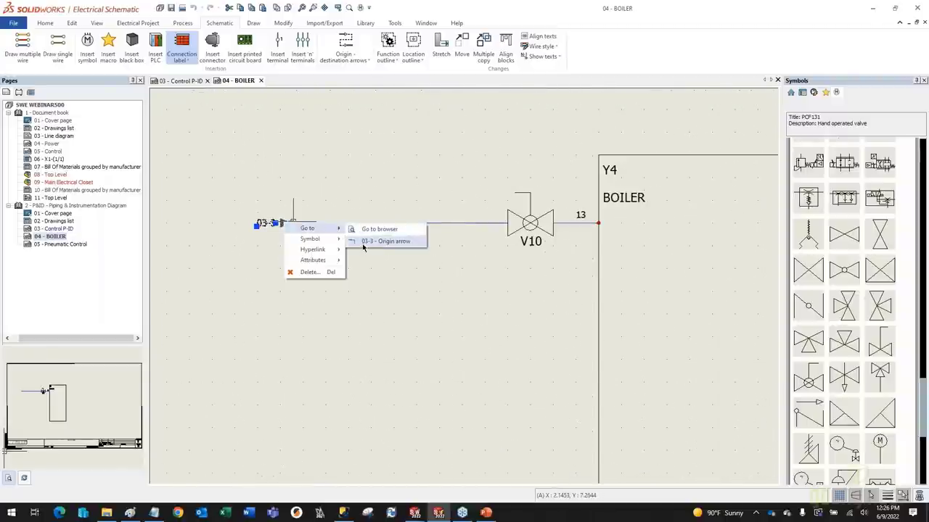
click(365, 243)
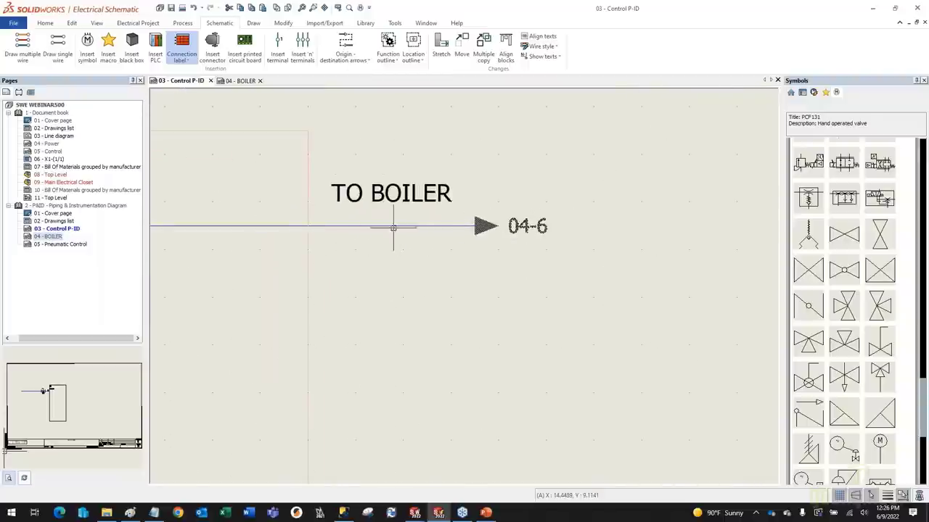
scroll(304, 228, down, 4)
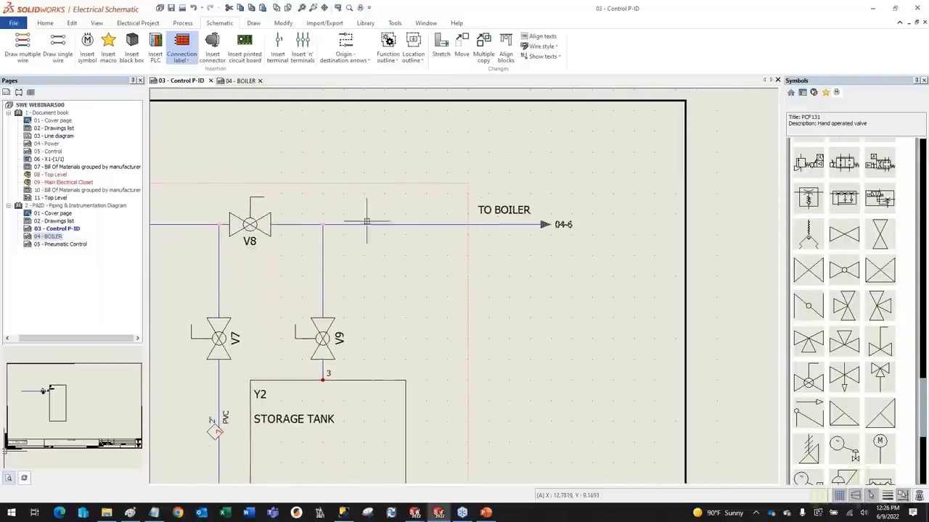
scroll(487, 266, down, 5)
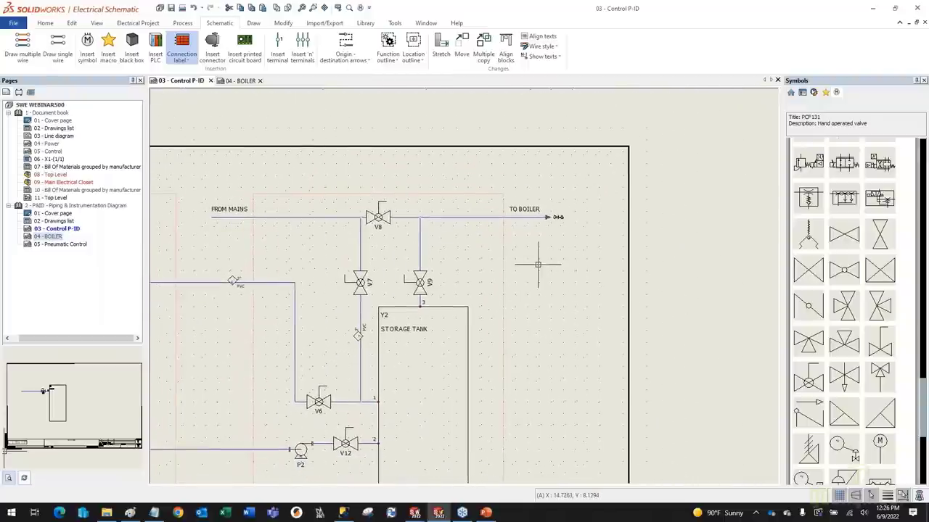
scroll(471, 266, down, 3)
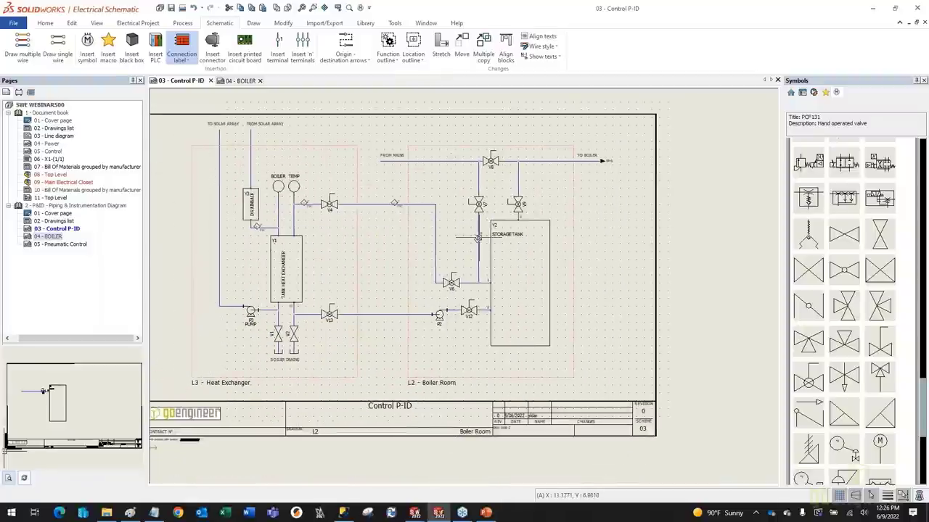
scroll(407, 310, up, 4)
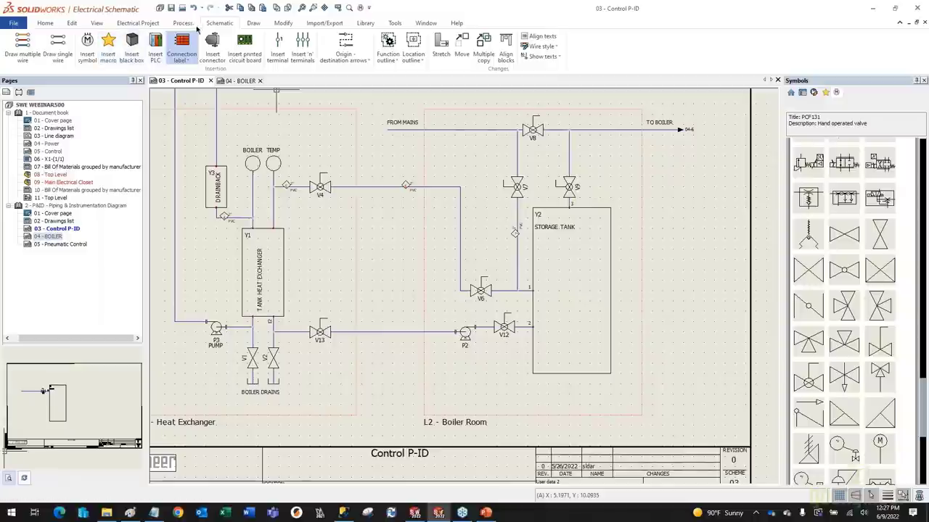
- Number the new wires on Control P-ID, keeping existing wire numbers
click(182, 24)
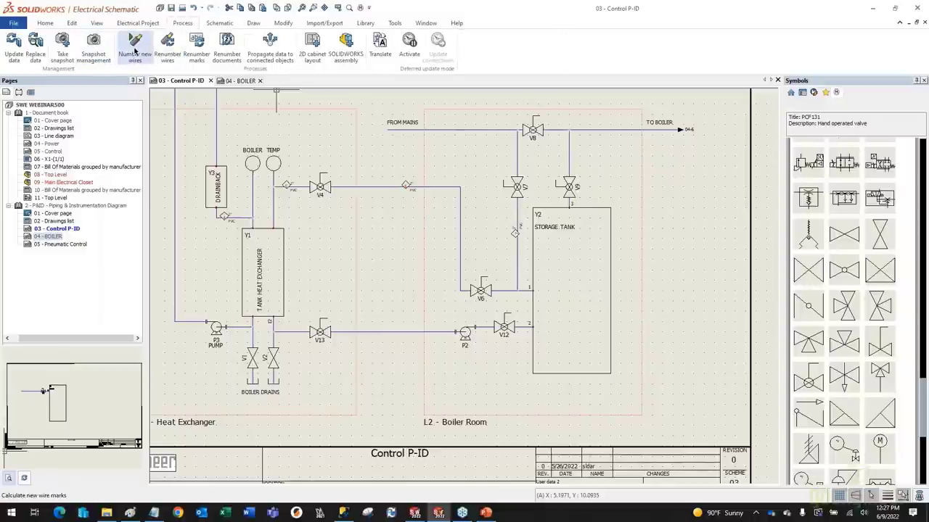
click(134, 51)
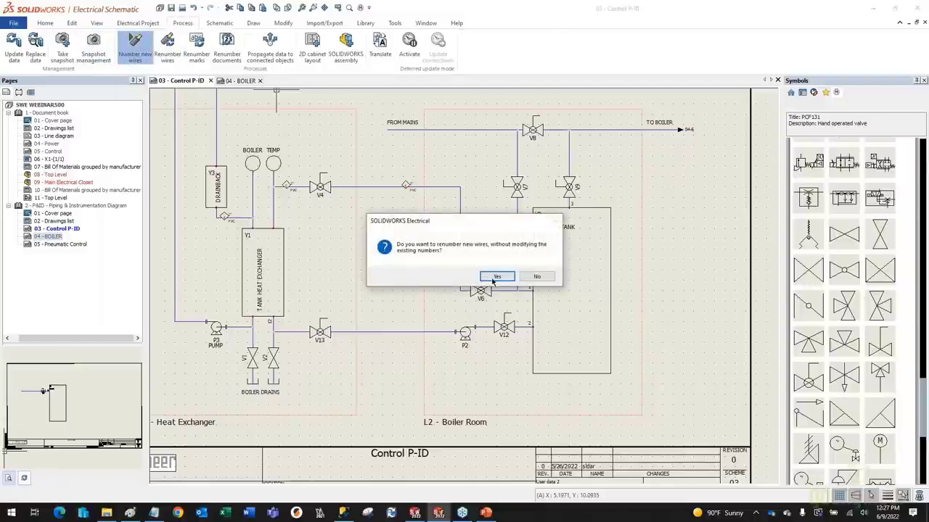
click(496, 277)
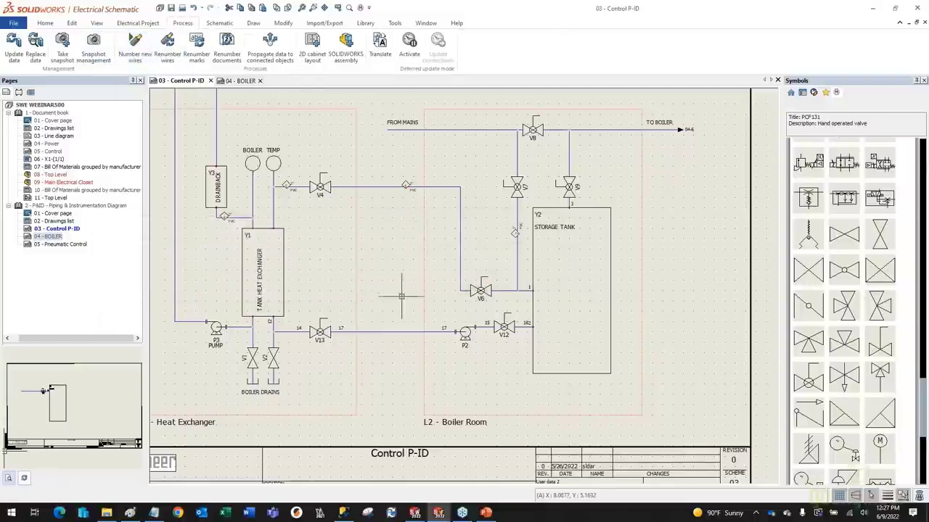
scroll(386, 331, up, 3)
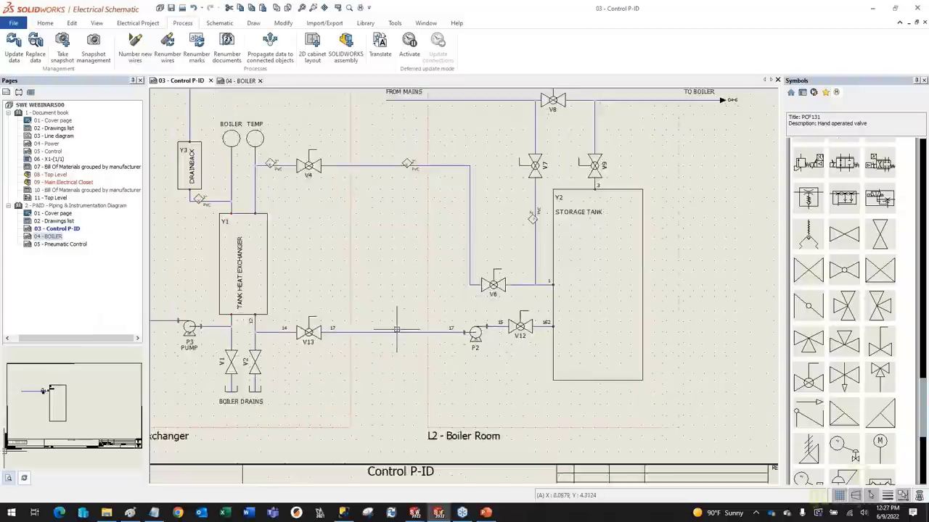
scroll(429, 329, up, 1)
scroll(428, 329, up, 1)
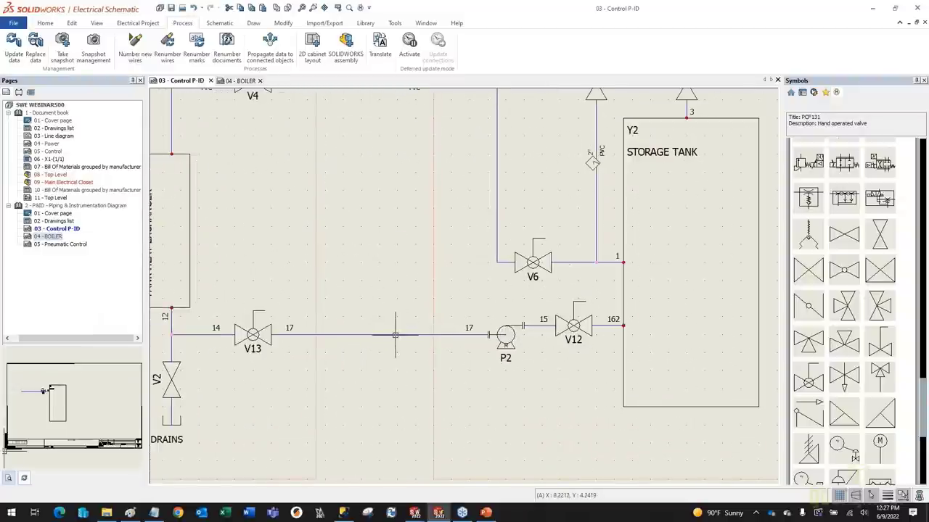
- Toggle the V13–P2 wire's mark off and back on so mark 17 is displayed
click(395, 334)
right_click(397, 336)
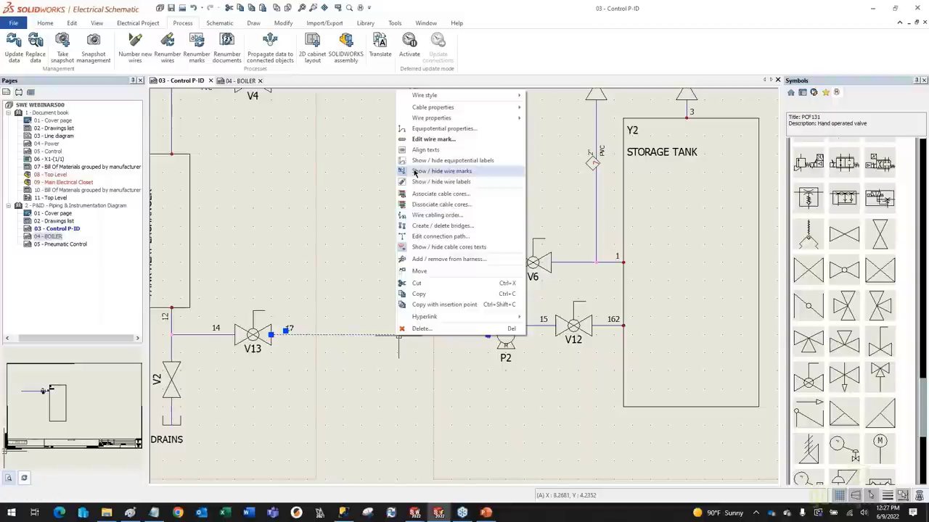
click(422, 172)
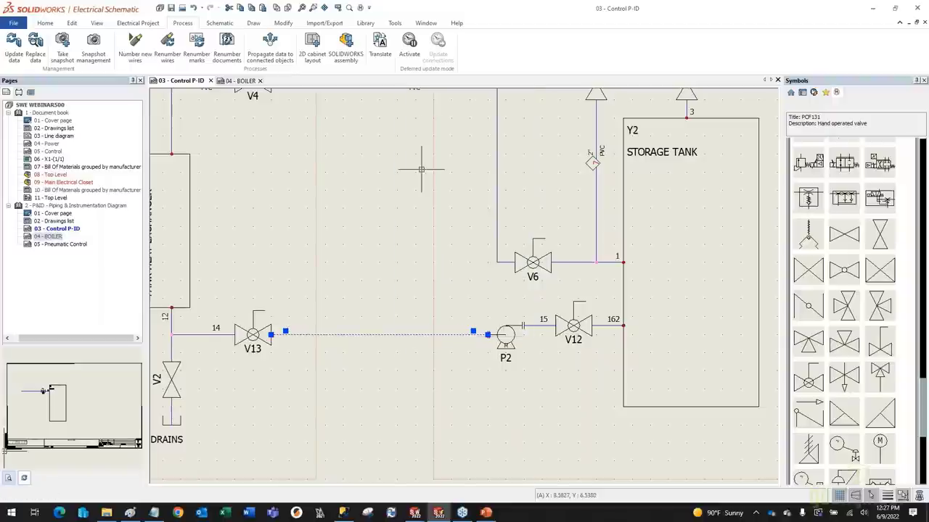
right_click(409, 334)
click(446, 171)
key(Escape)
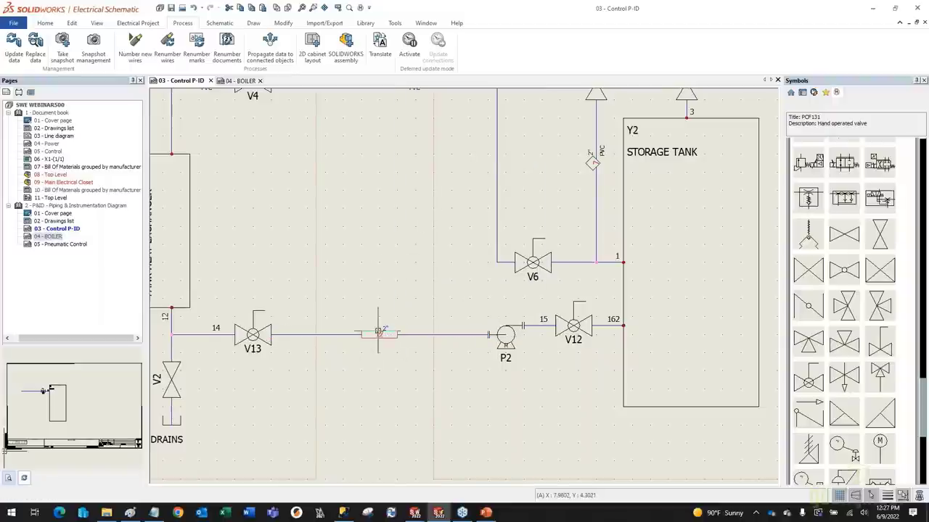
scroll(378, 333, up, 1)
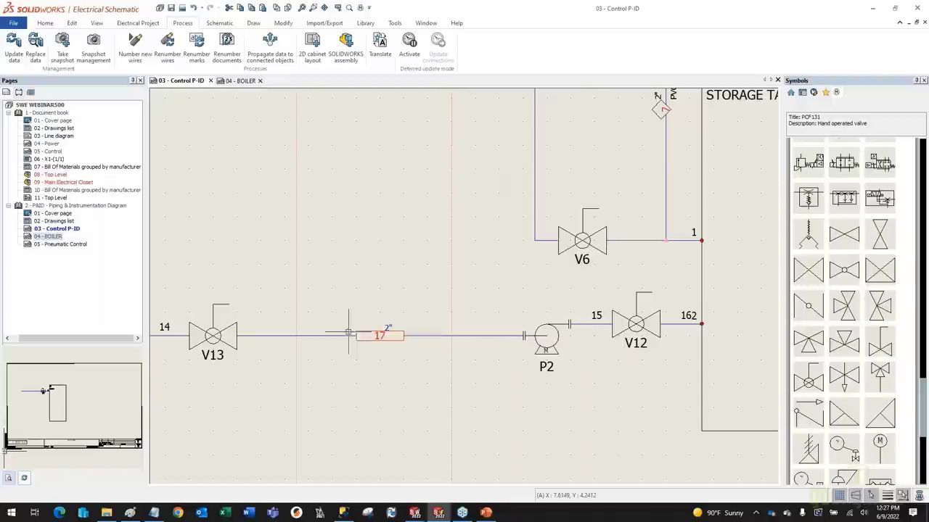
- Set the signal of wire 17 between V13 and P2 to PVC
right_click(422, 335)
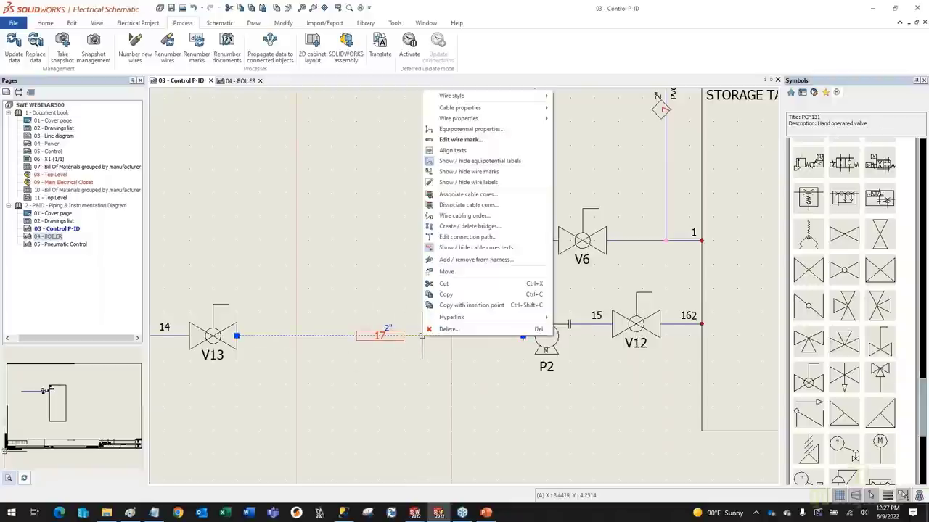
click(452, 131)
click(571, 242)
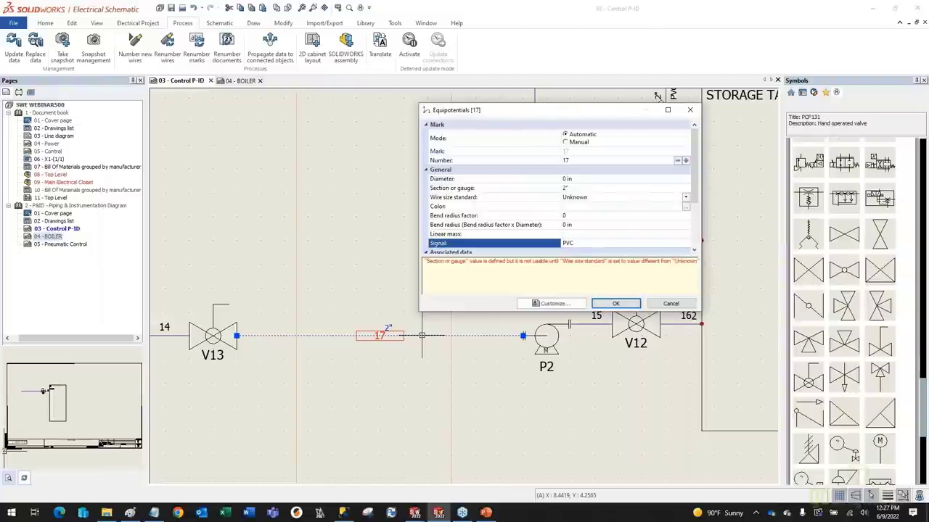
click(614, 304)
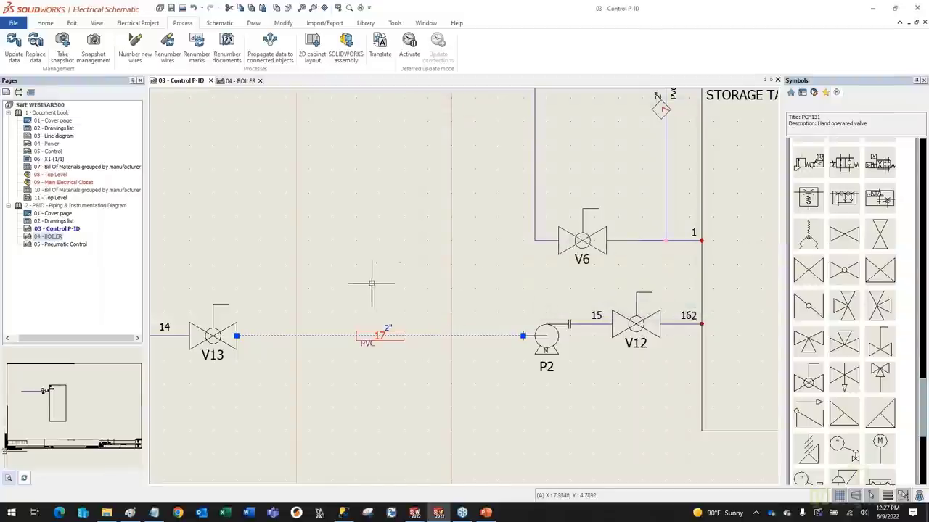
key(Escape)
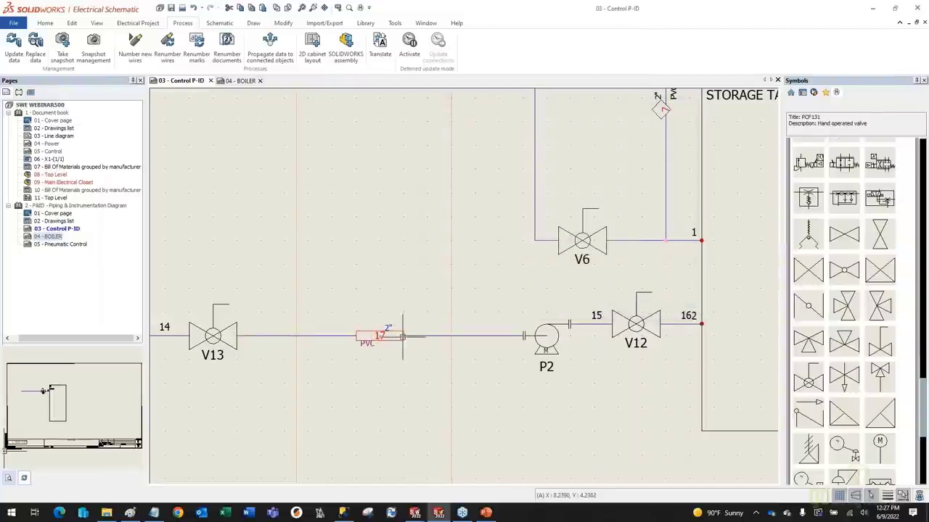
- Pan across Control P-ID, then open the 05 - Pneumatic Control page
scroll(415, 335, up, 1)
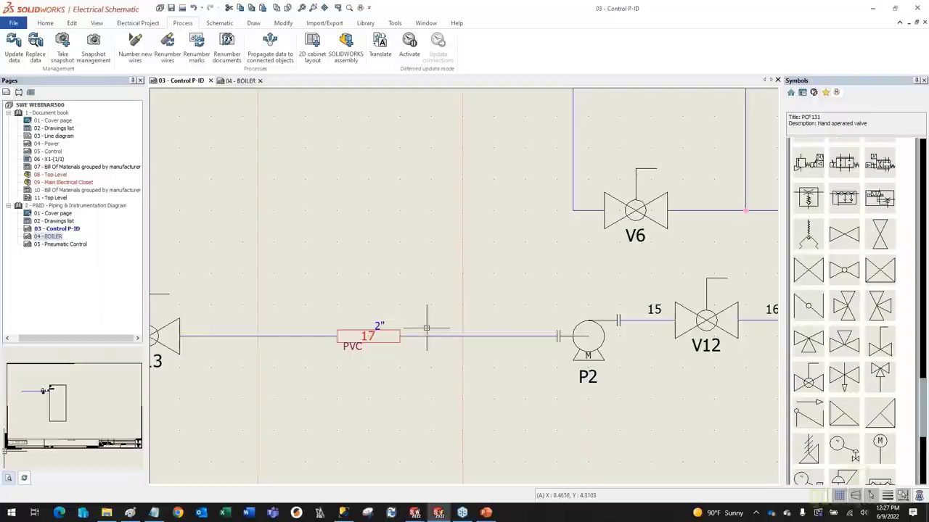
scroll(418, 317, down, 3)
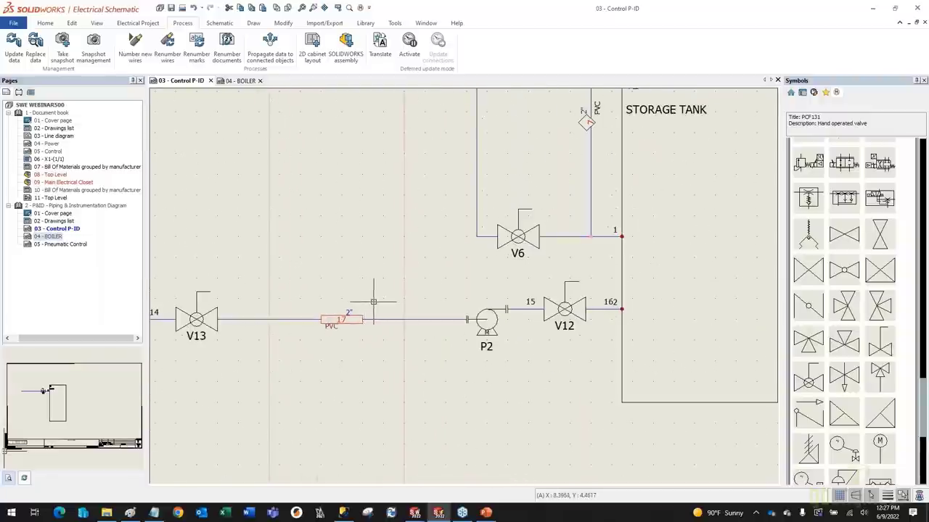
scroll(373, 301, down, 3)
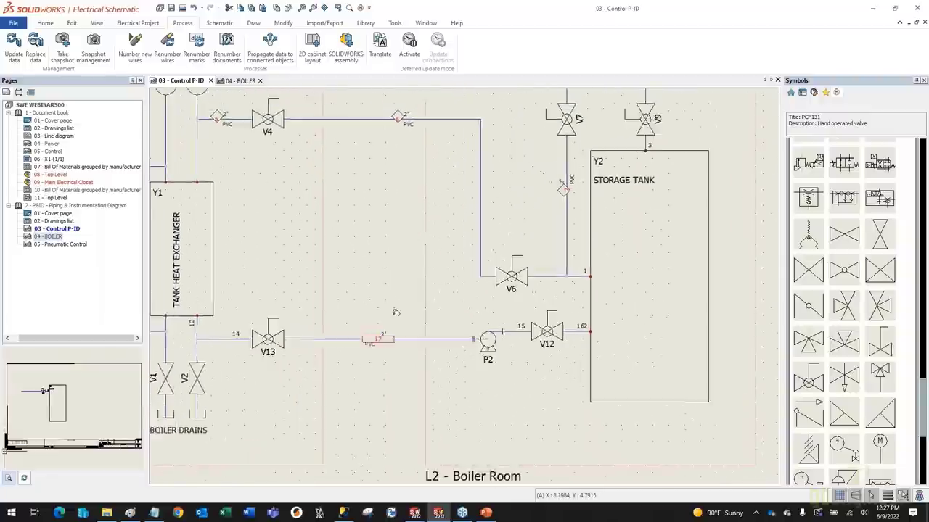
middle_drag(395, 312, 391, 320)
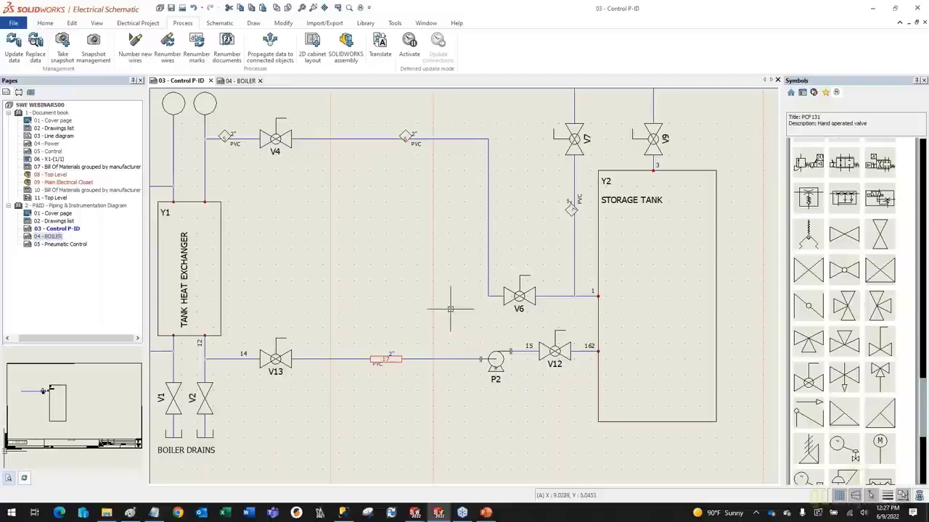
scroll(373, 265, down, 1)
middle_drag(373, 265, 431, 292)
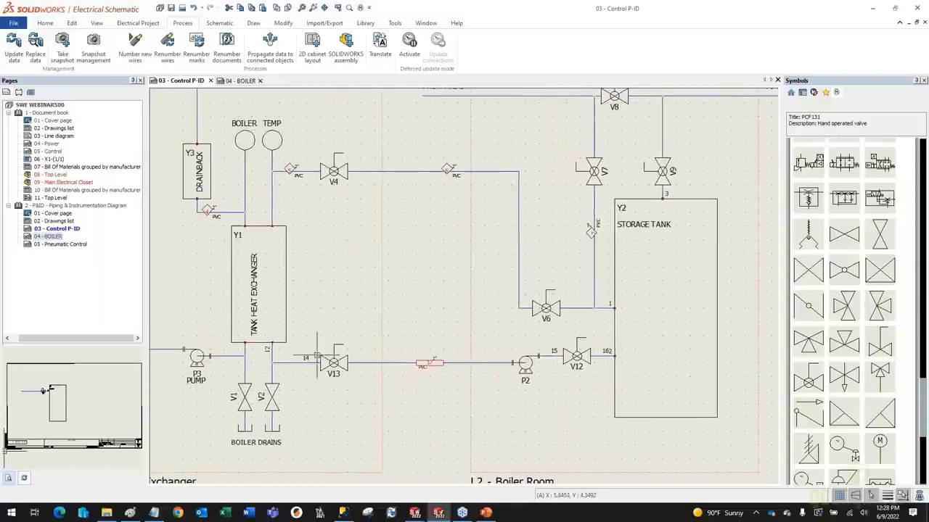
double_click(40, 245)
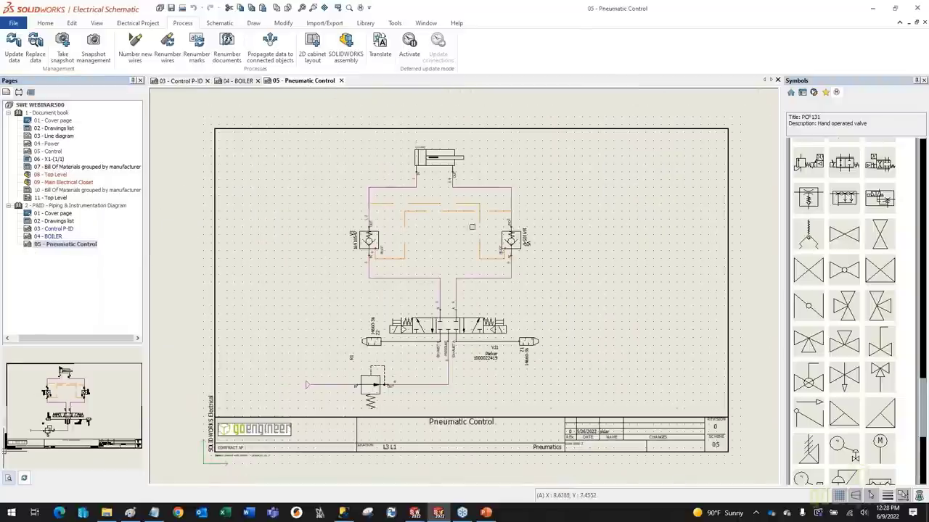
scroll(457, 221, up, 2)
scroll(444, 170, down, 1)
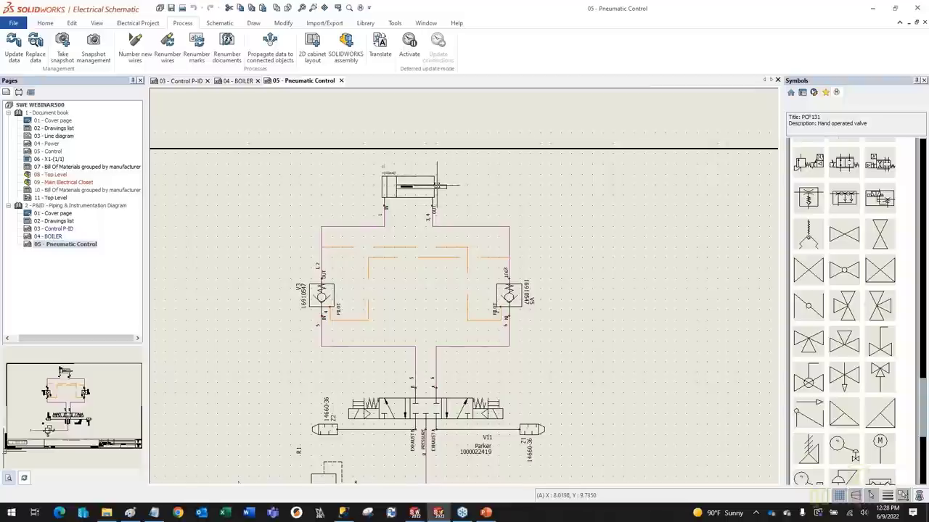
scroll(437, 186, up, 1)
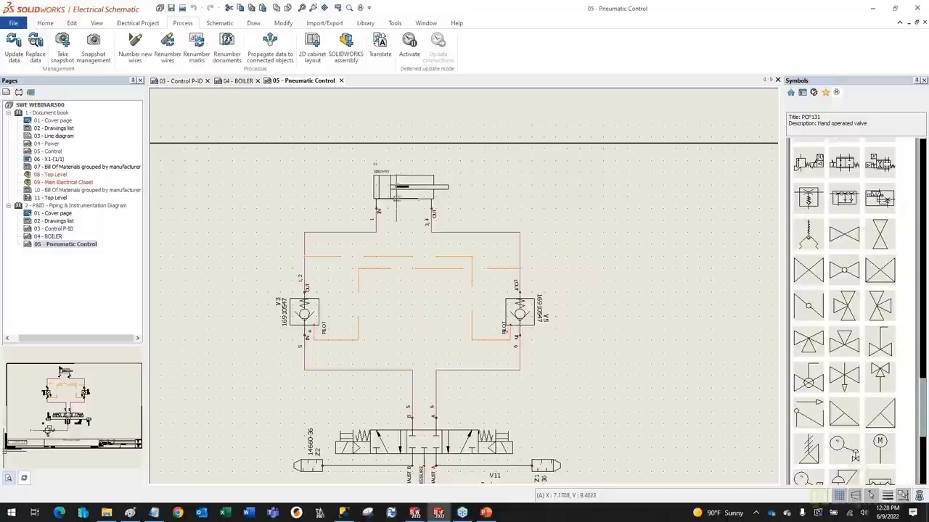
middle_drag(323, 236, 309, 142)
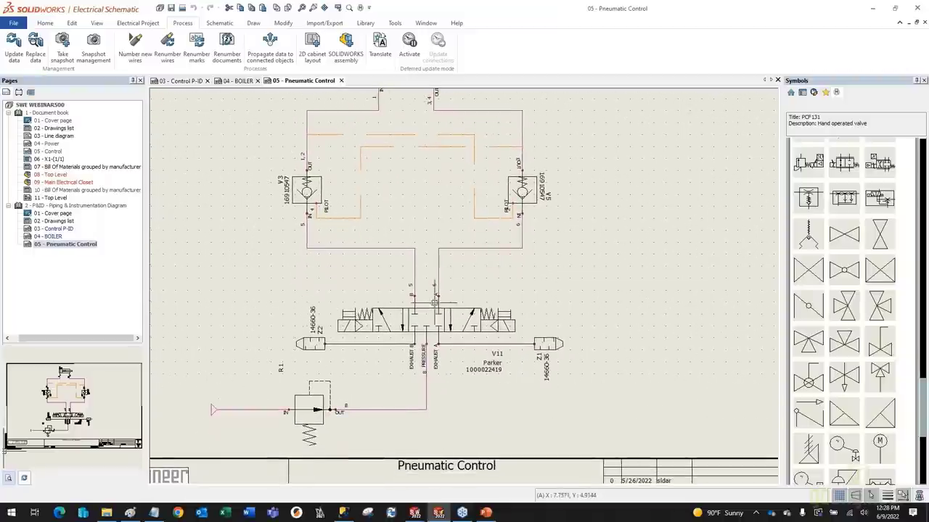
scroll(427, 325, up, 2)
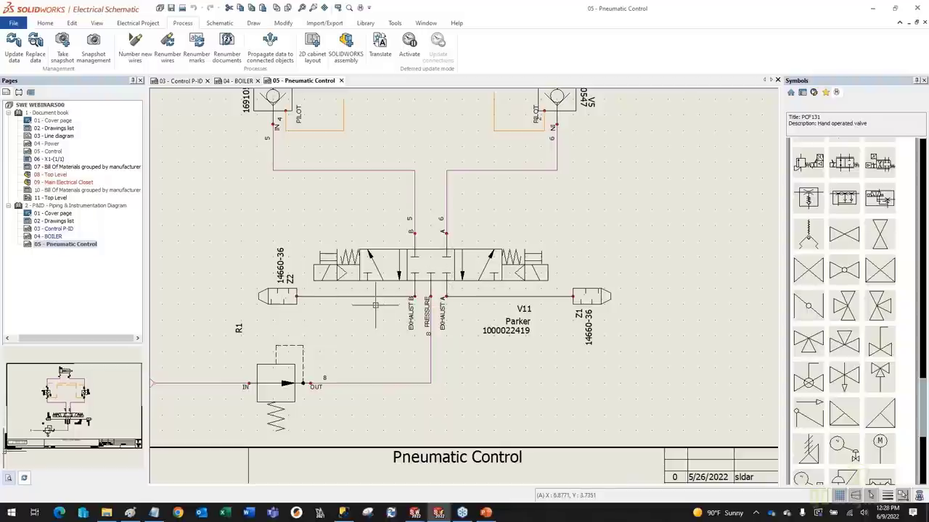
click(589, 289)
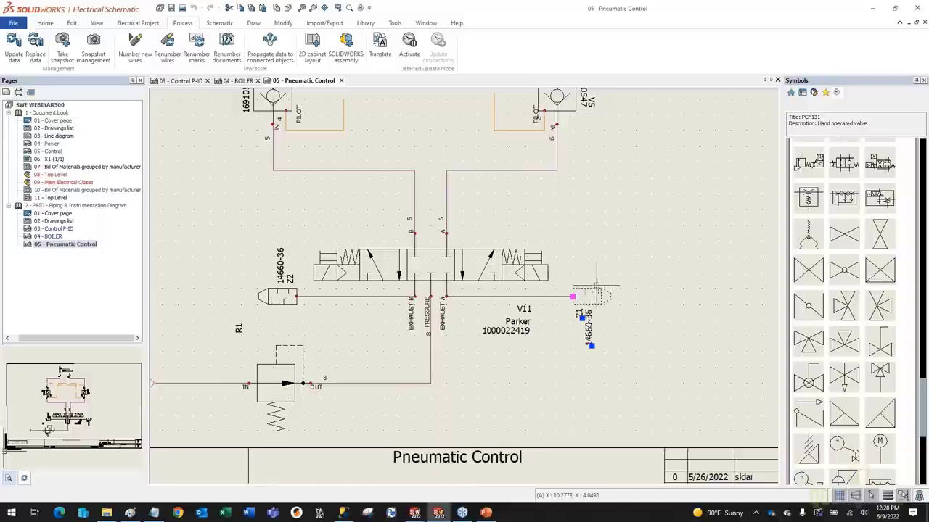
key(Escape)
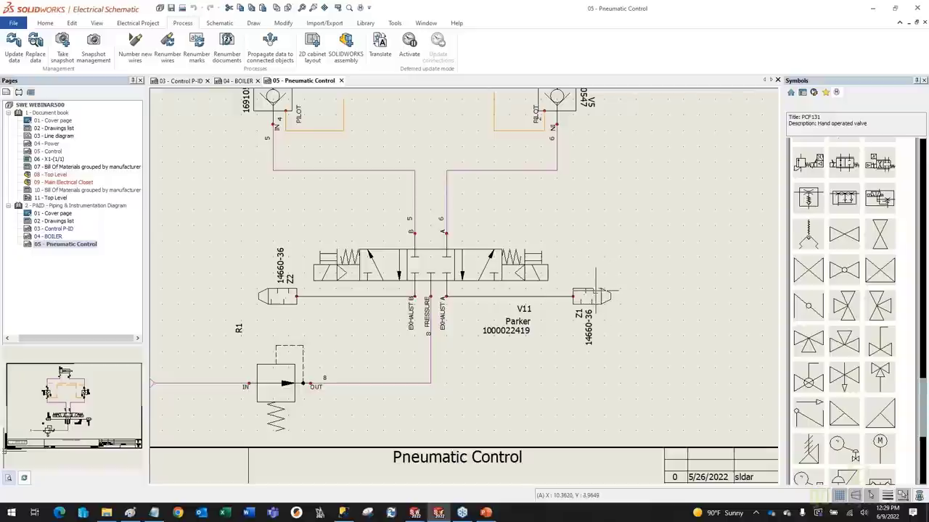
- Open the Festo 14660-36 part properties for muffler Z1 and select its 3D part PID - Muffler.SLDPRT
click(591, 290)
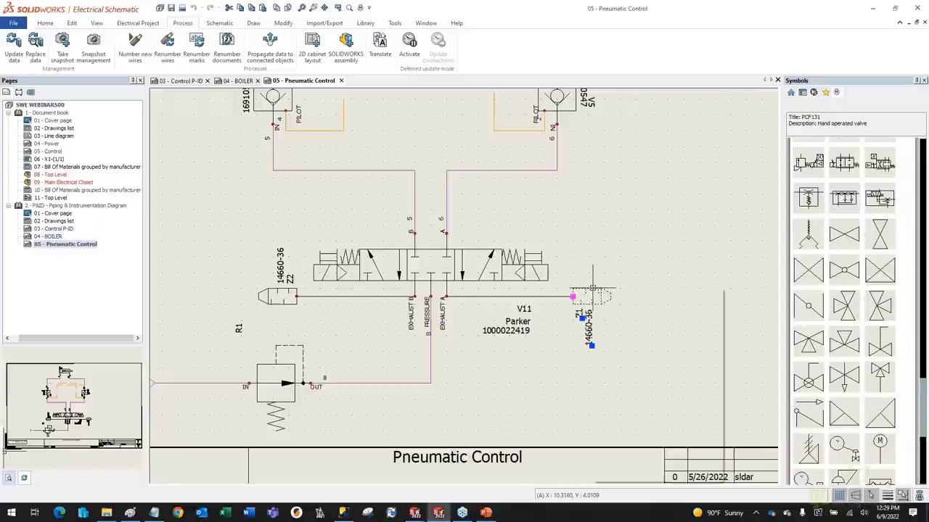
right_click(591, 290)
click(621, 349)
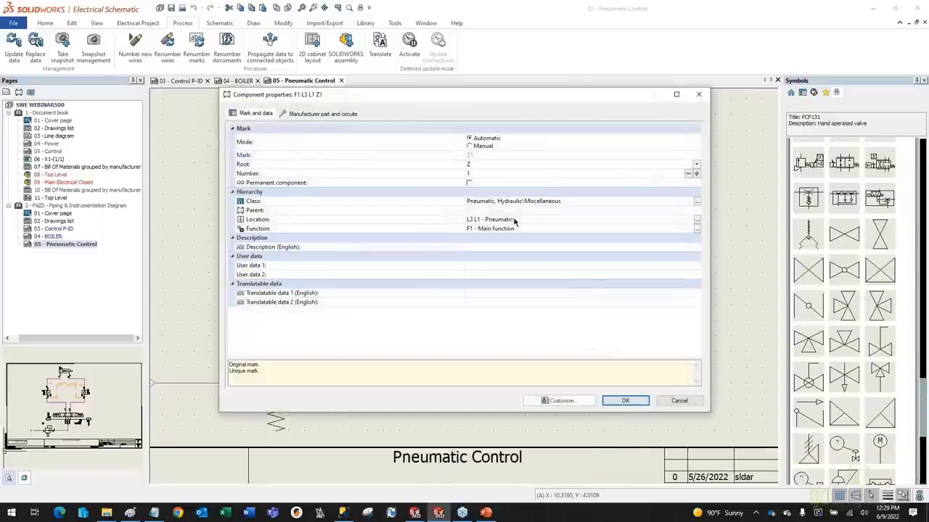
click(320, 114)
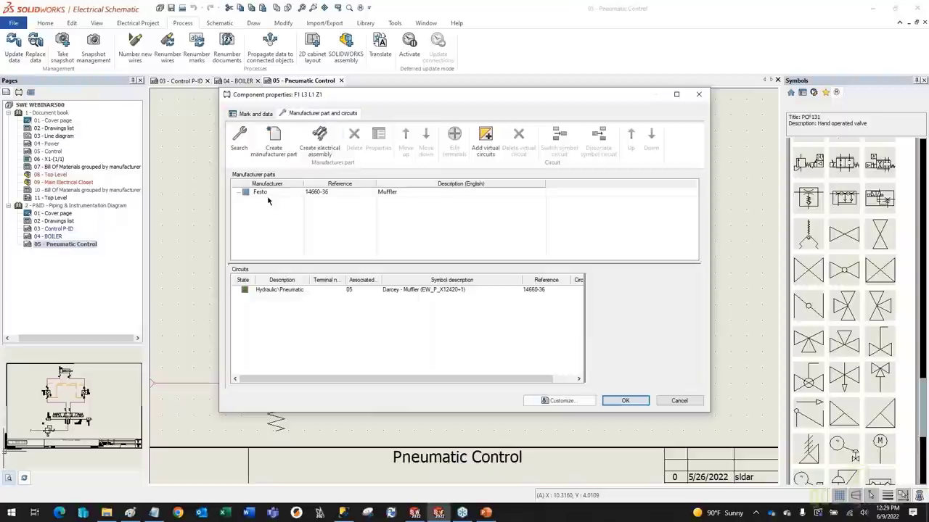
click(275, 194)
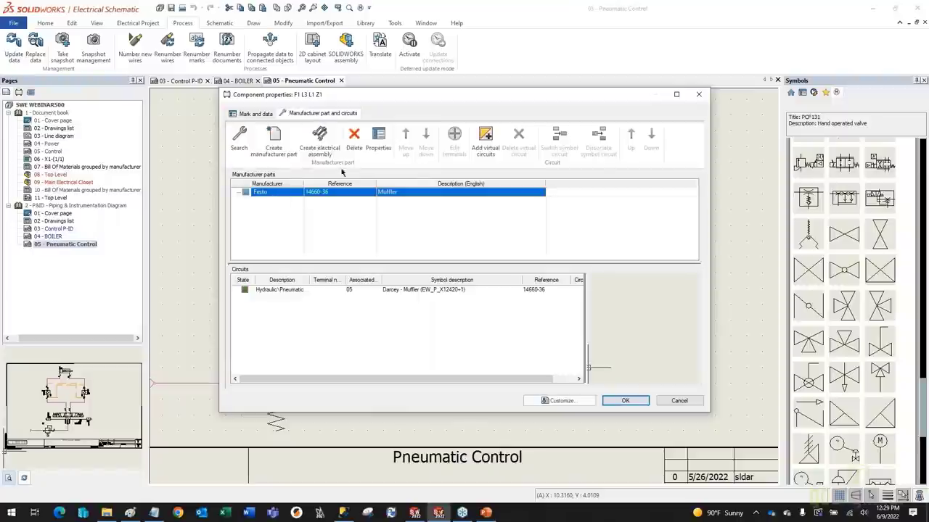
click(378, 139)
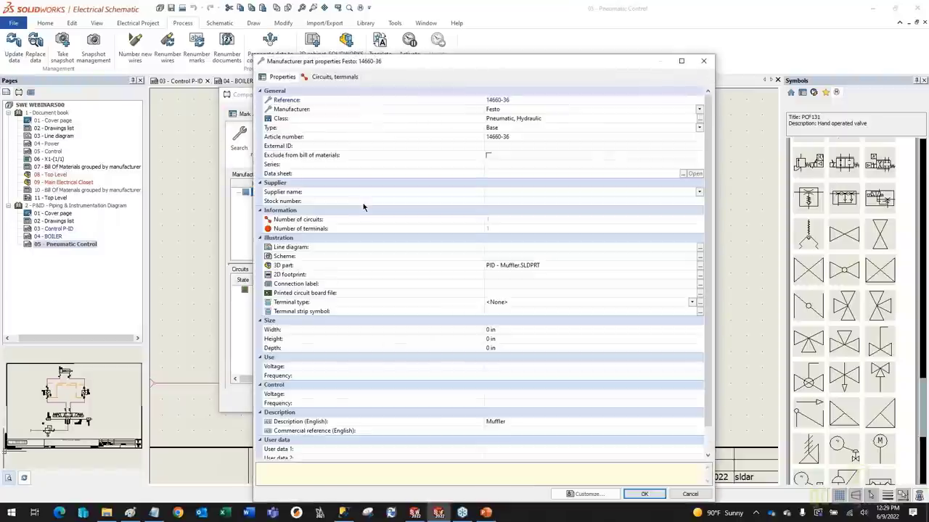
click(541, 265)
drag(546, 265, 481, 263)
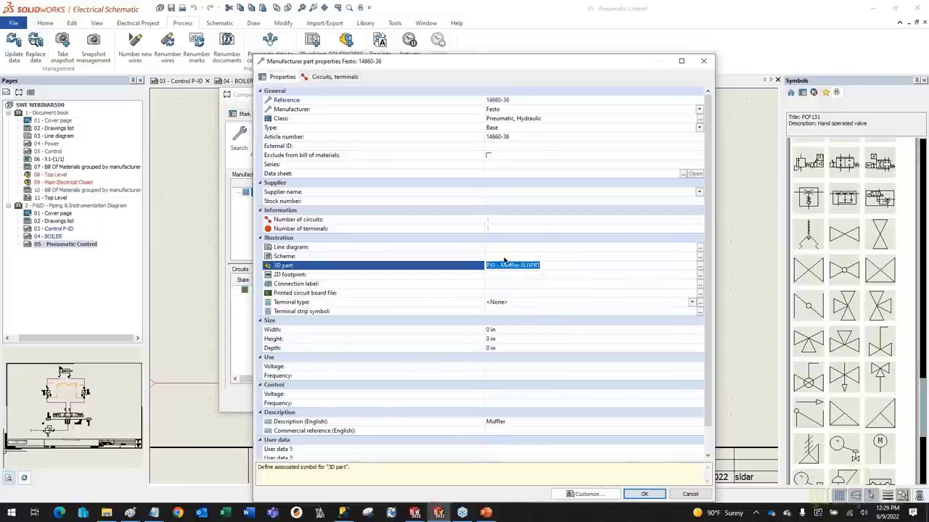
- Accept the Festo muffler's part and component properties, review the Pneumatic Control sheet, then switch to SOLIDWORKS
click(690, 495)
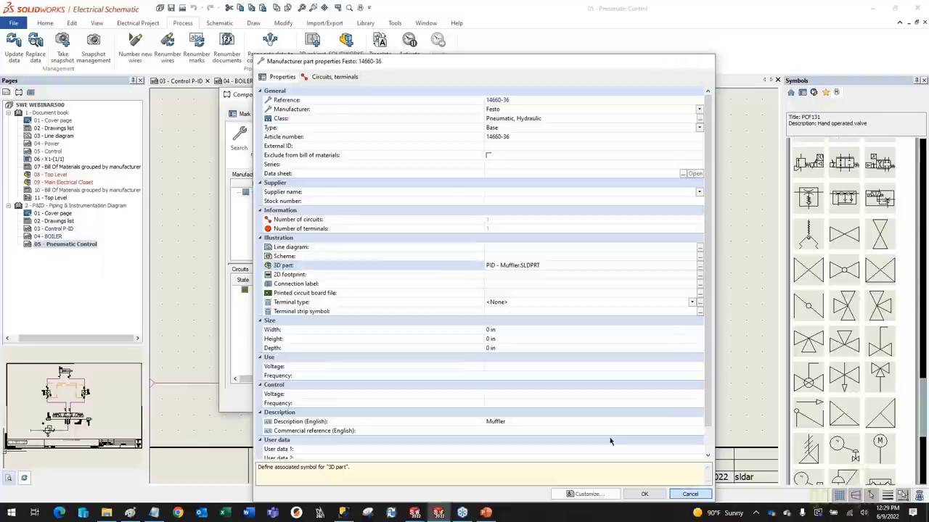
click(628, 401)
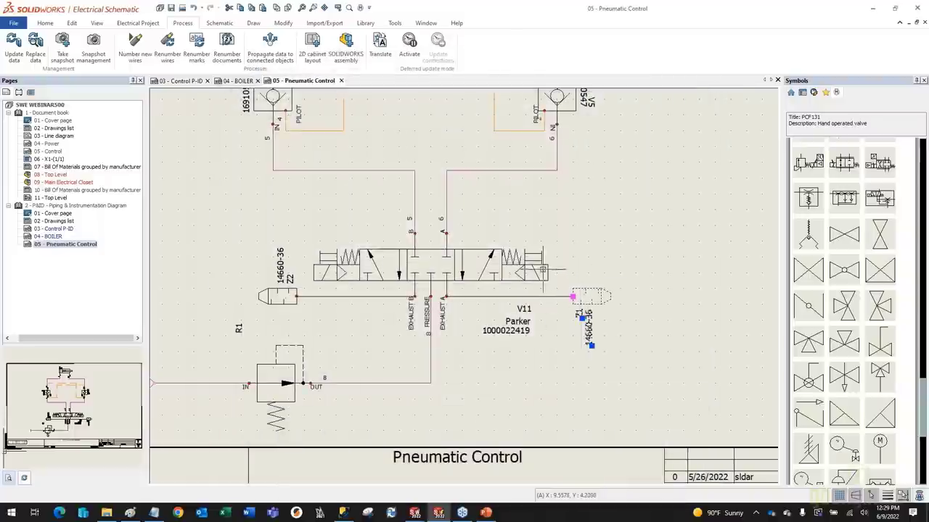
scroll(463, 330, down, 3)
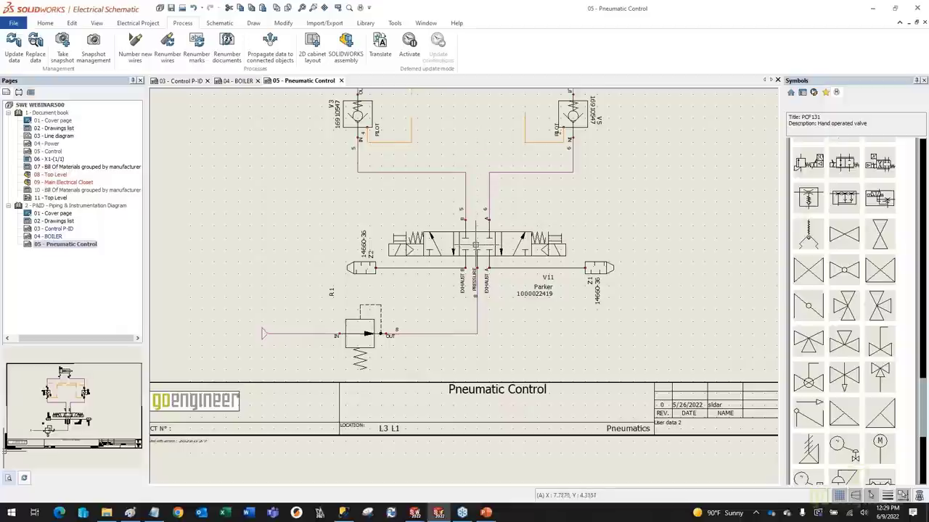
scroll(477, 248, down, 1)
middle_drag(477, 249, 457, 278)
scroll(457, 277, down, 1)
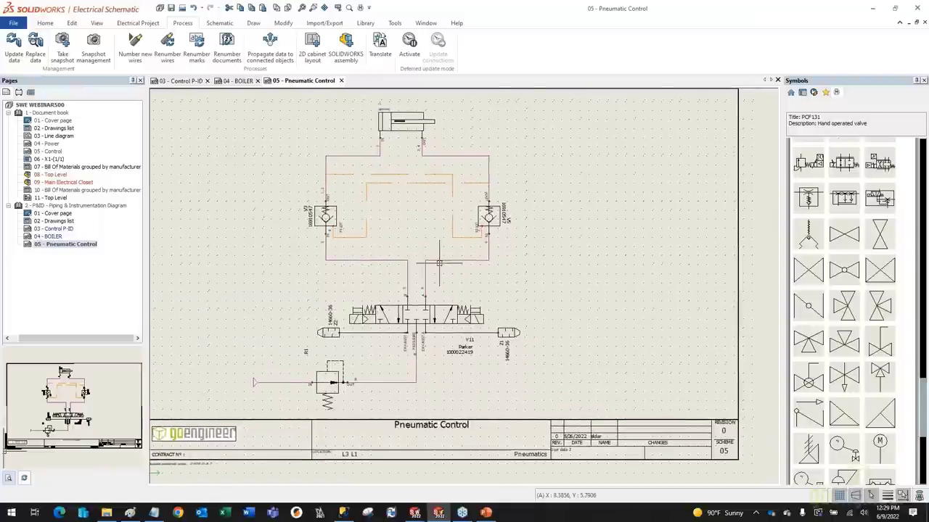
click(414, 513)
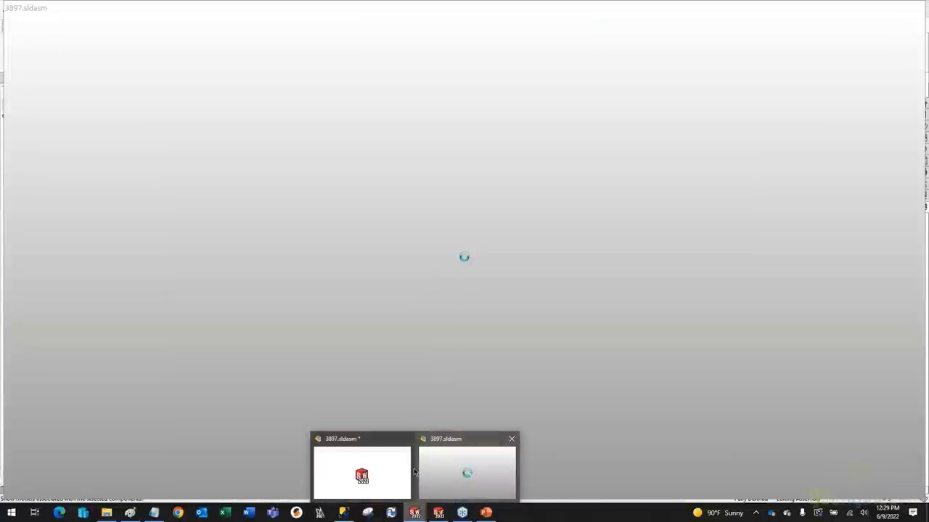
- Bring the 3897.sldasm assembly window to the front from the taskbar
mouse_move(366, 473)
mouse_move(481, 478)
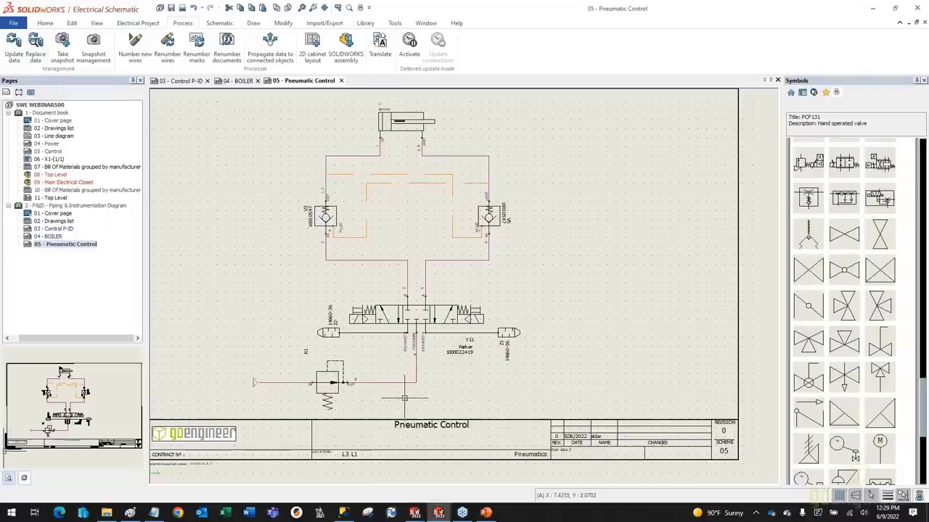
click(415, 513)
mouse_move(414, 514)
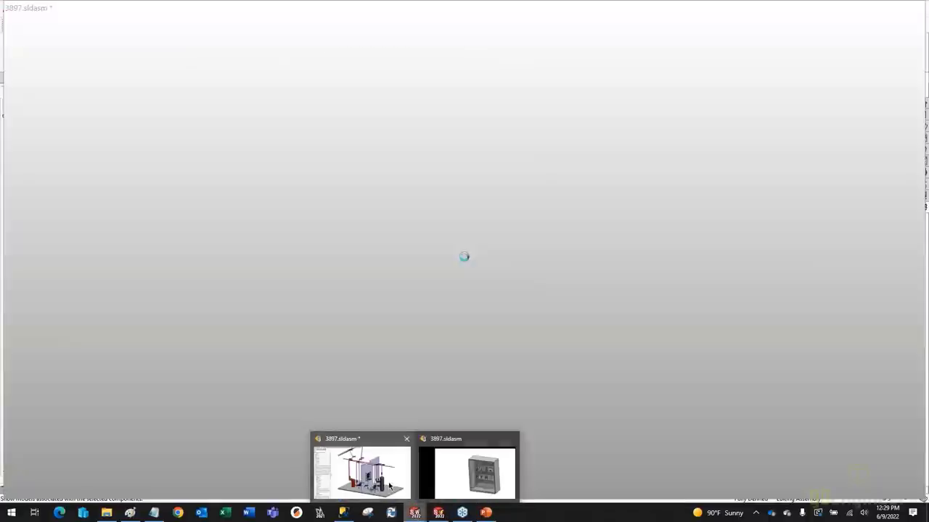
click(388, 483)
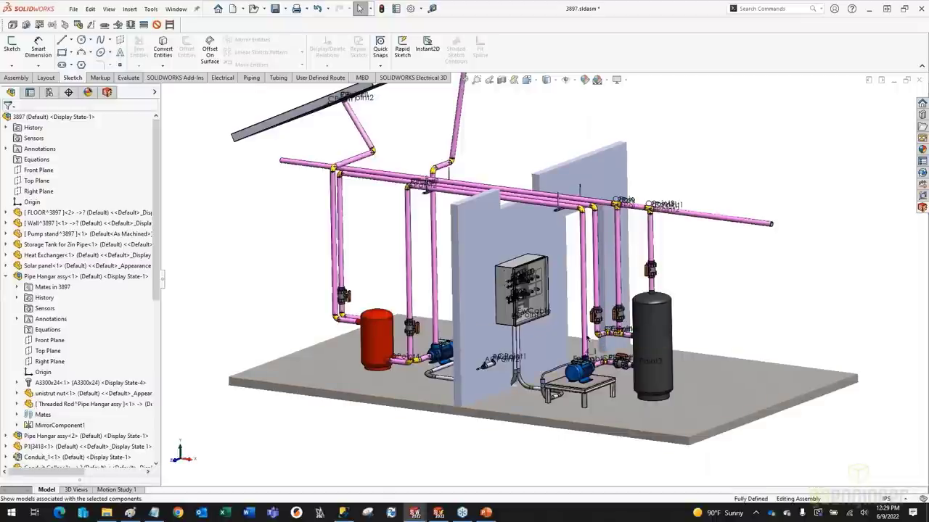
- Show the Electrical components tree and expand Pneumatics to list C1, R1, V3, V5, V11, Z1, Z2
click(107, 92)
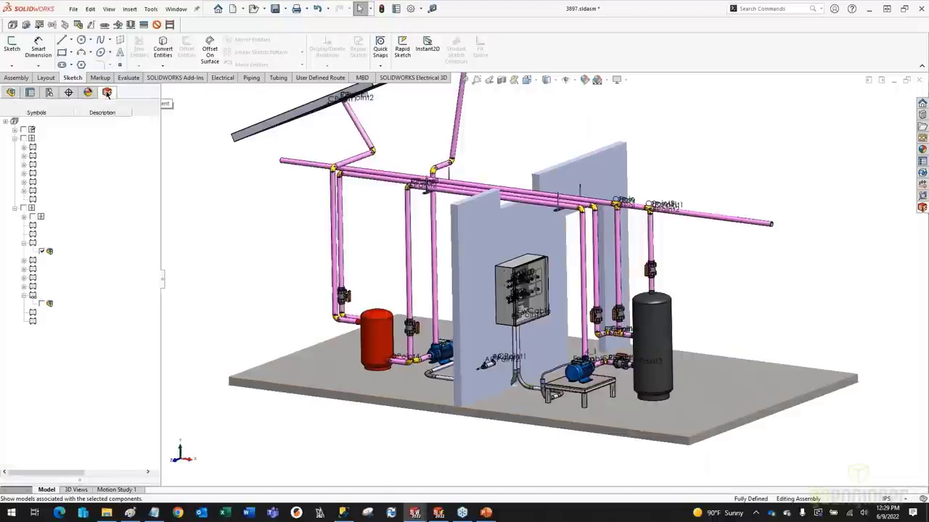
click(25, 243)
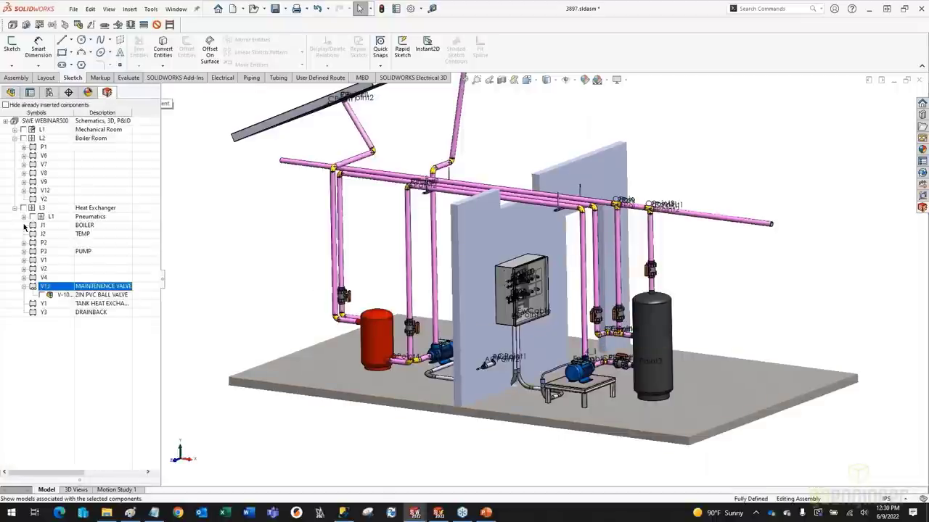
click(24, 217)
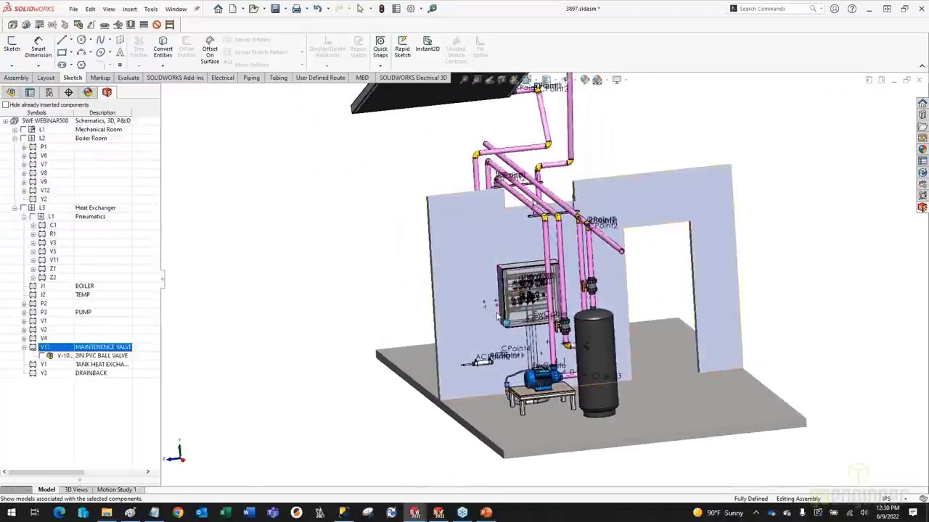
scroll(486, 347, down, 8)
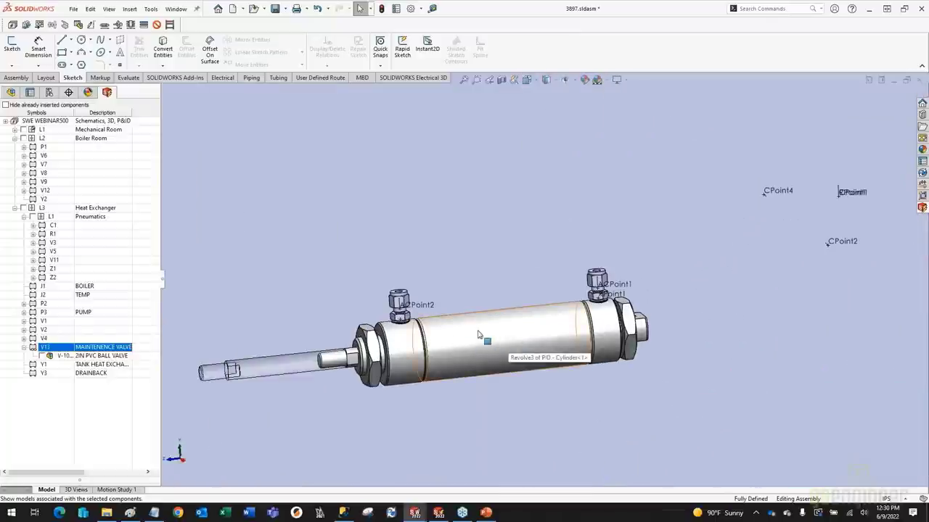
scroll(510, 331, up, 10)
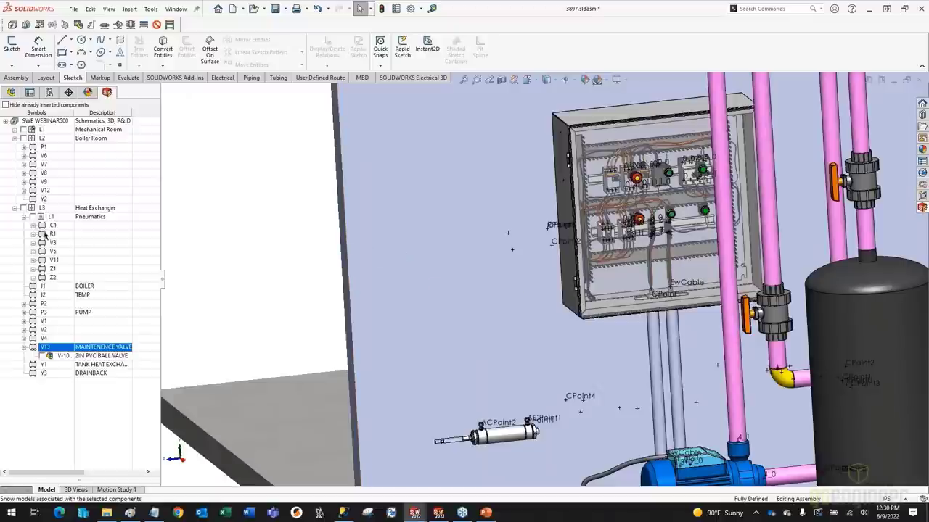
- Insert the R1 regulator from the components tree and place it on the wall left of the panel
right_click(45, 233)
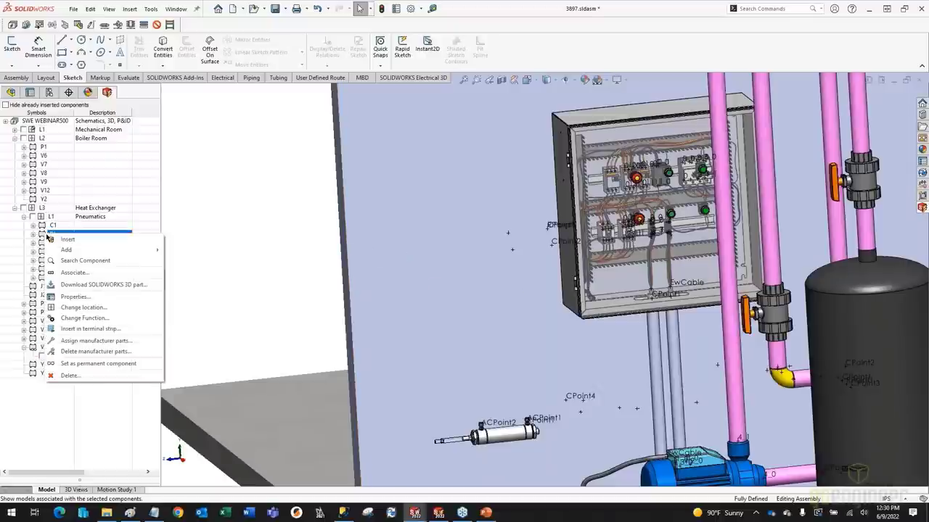
click(225, 244)
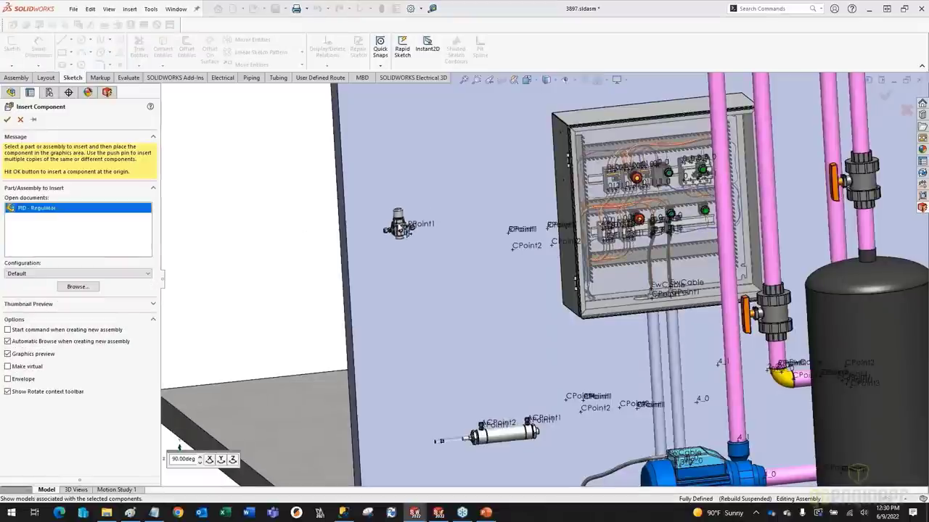
click(399, 227)
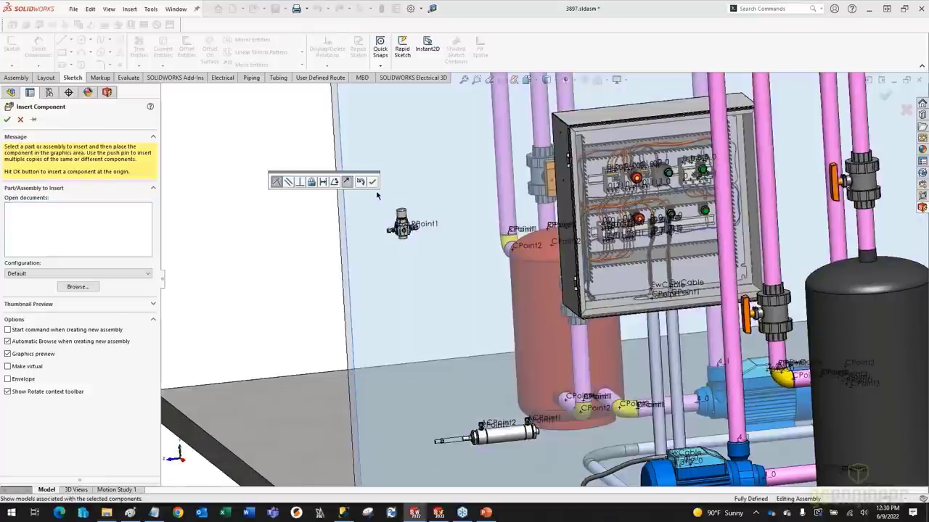
click(372, 181)
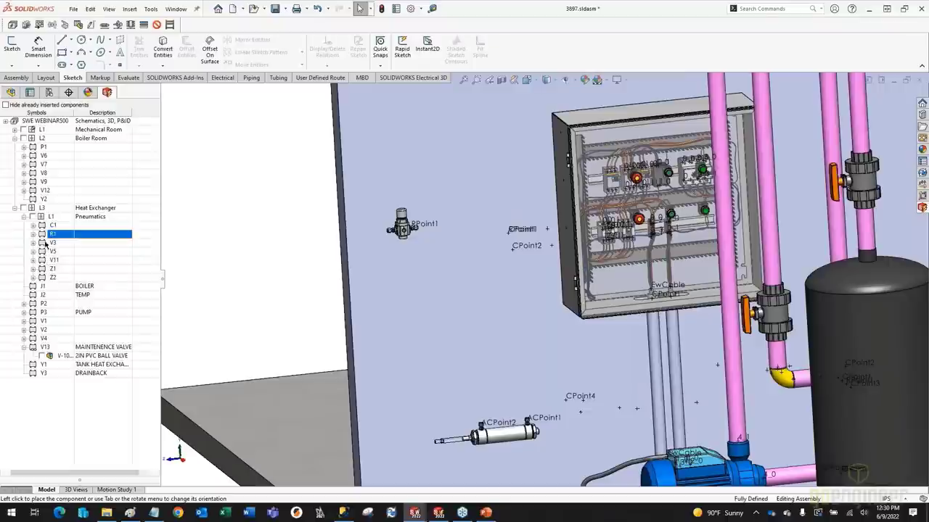
- Insert the V11 directional valve and place it on the wall below and right of the regulator
right_click(45, 230)
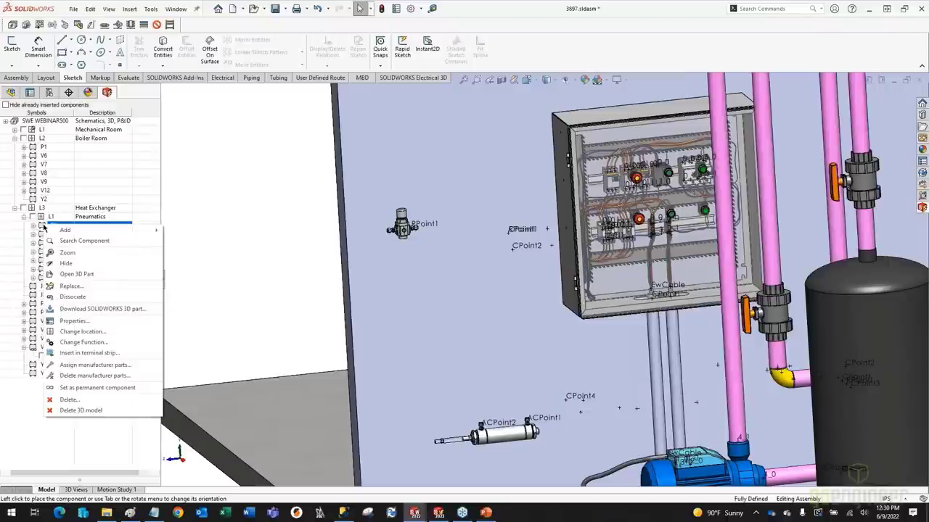
key(Escape)
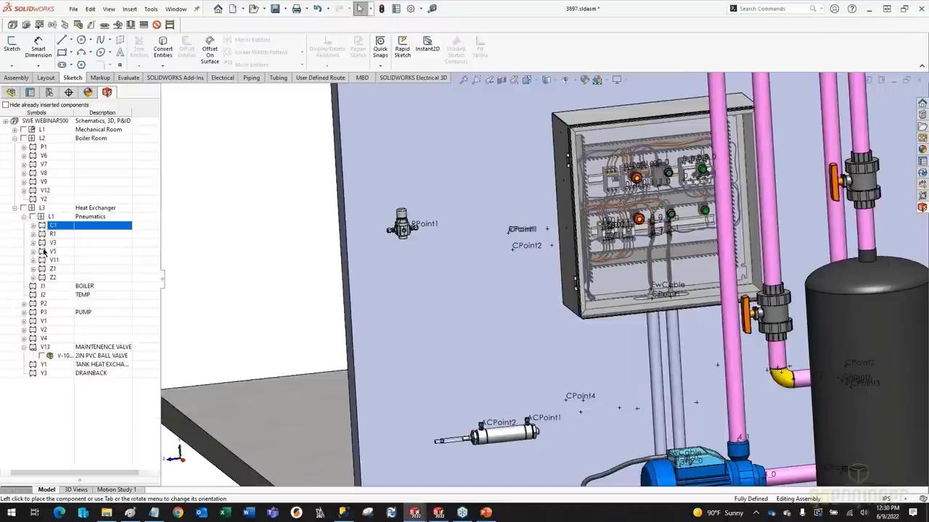
click(45, 259)
right_click(45, 261)
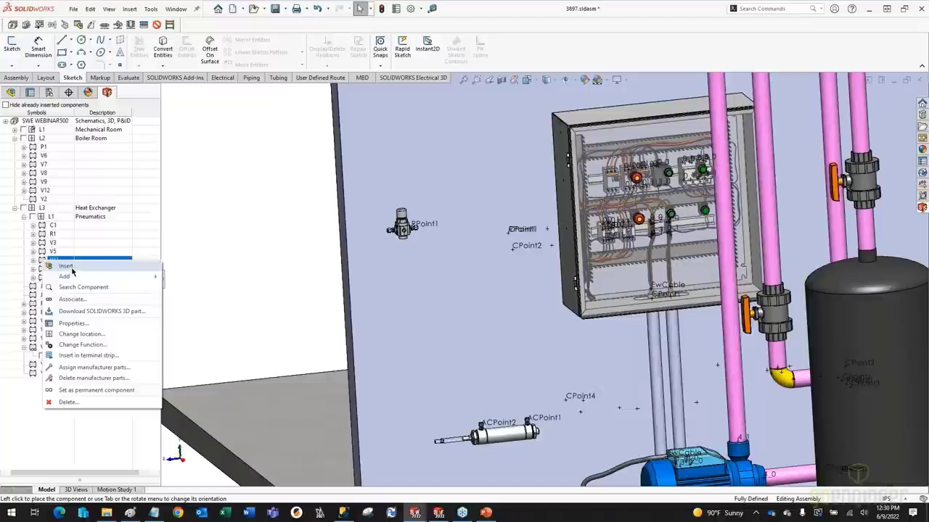
click(67, 266)
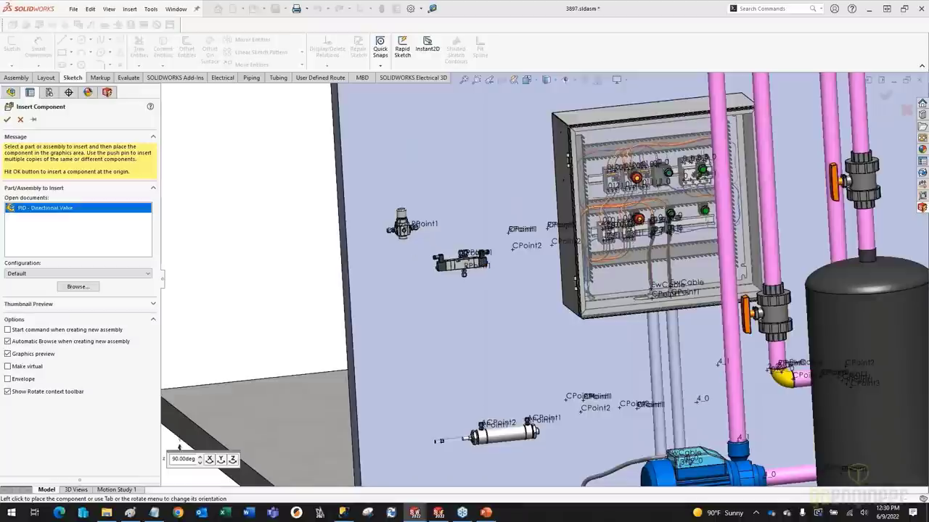
click(179, 448)
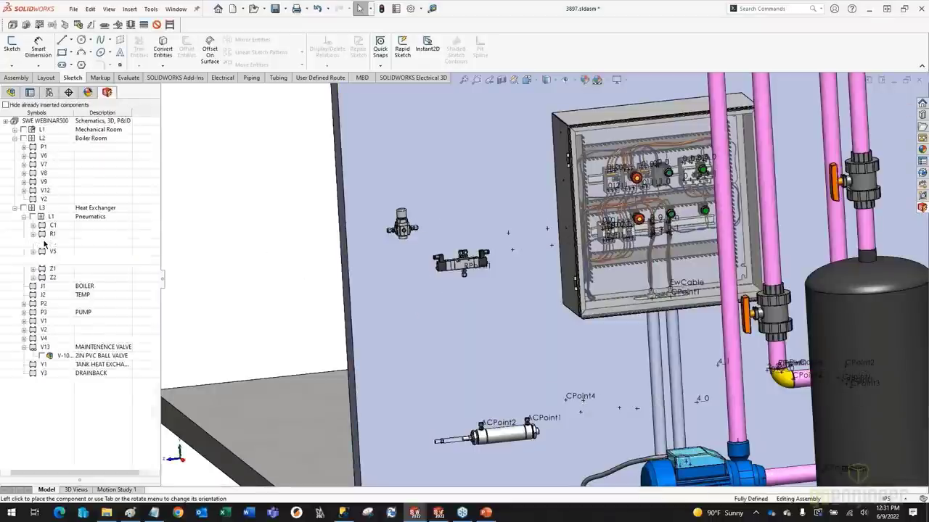
right_click(44, 245)
- Insert the V3 valve onto the wall below the regulator, left of the directional valve
click(72, 251)
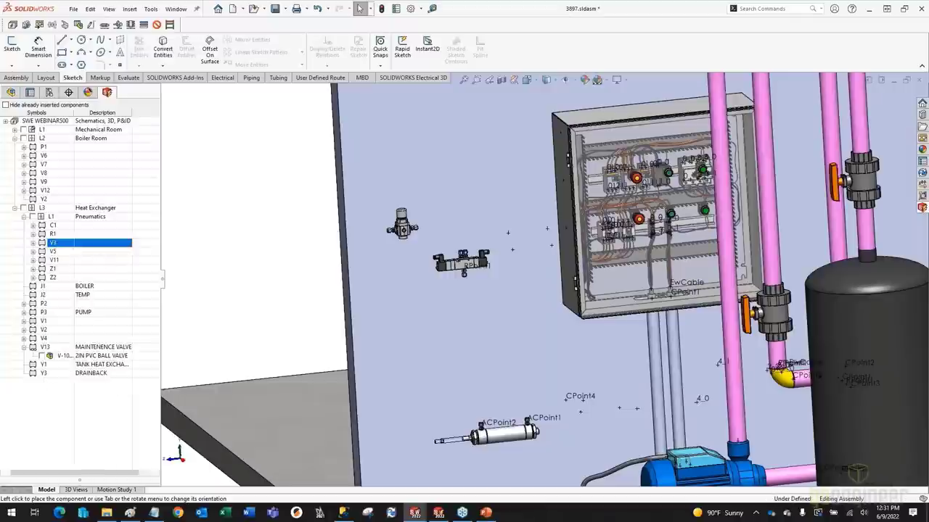
click(380, 301)
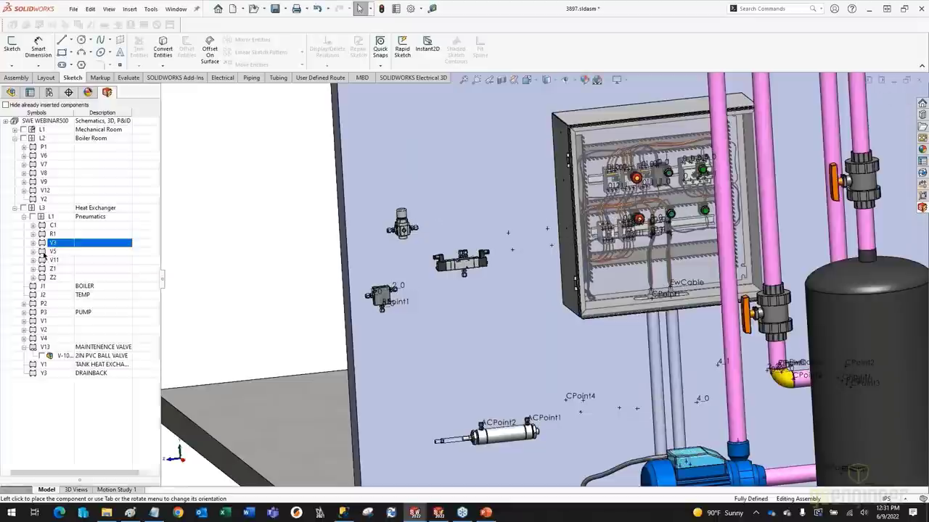
- Insert the V5 check valve and drop it on the wall left of V3
right_click(52, 244)
click(67, 259)
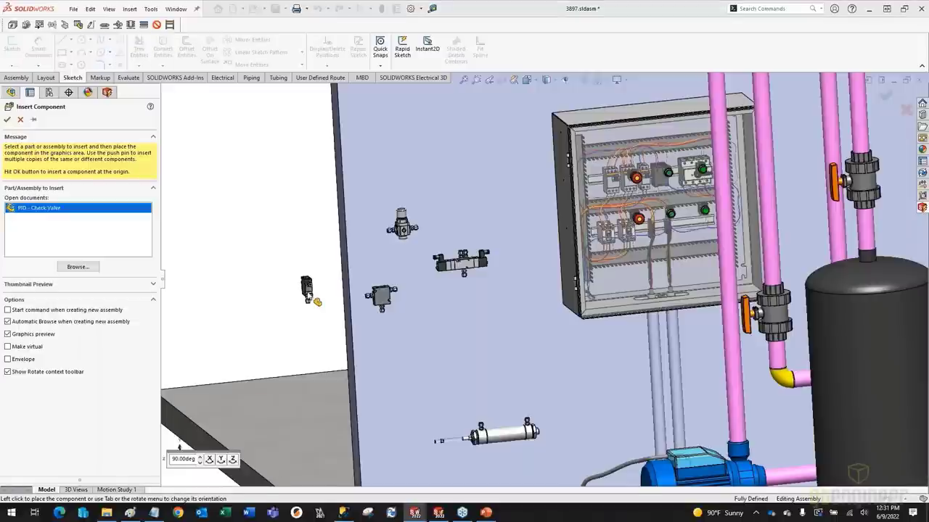
click(274, 298)
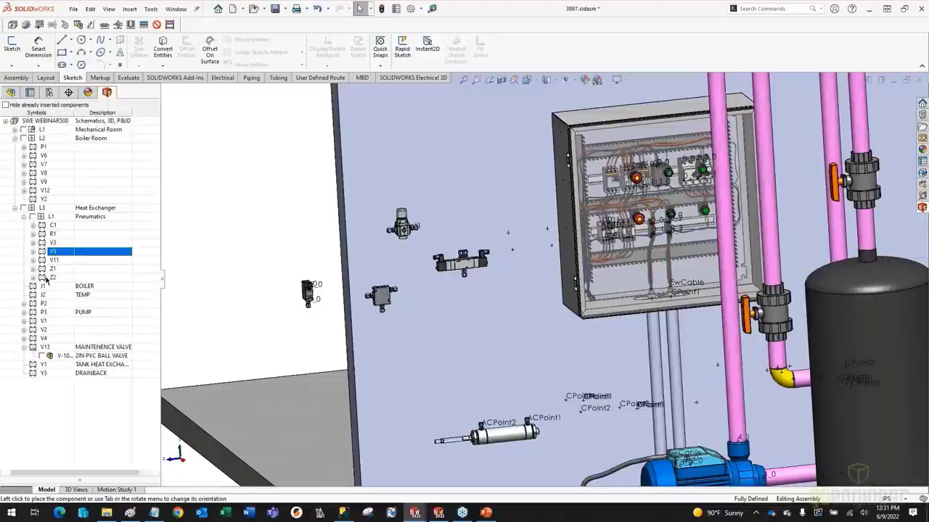
- Insert the Z1 PID - Muffler into the lower front exhaust port of the V11 valve
middle_drag(411, 283, 450, 188)
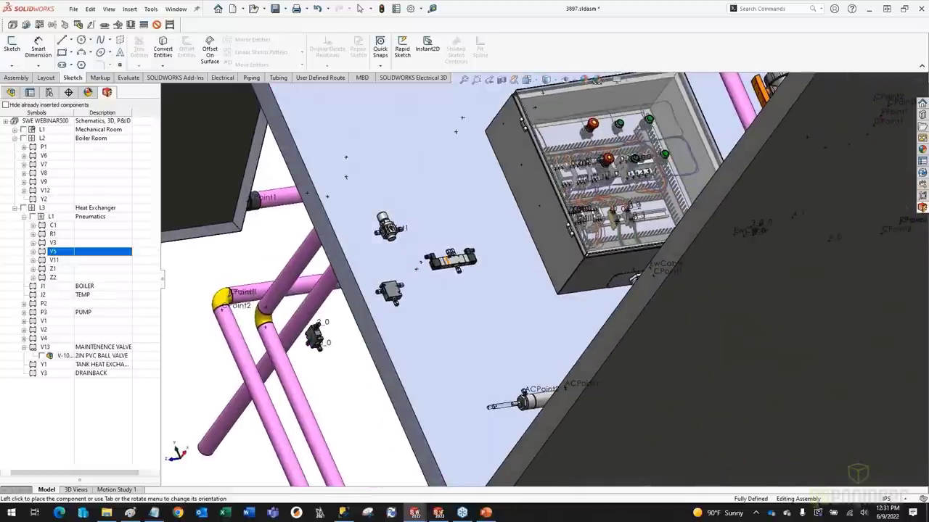
scroll(507, 275, down, 8)
scroll(512, 278, down, 3)
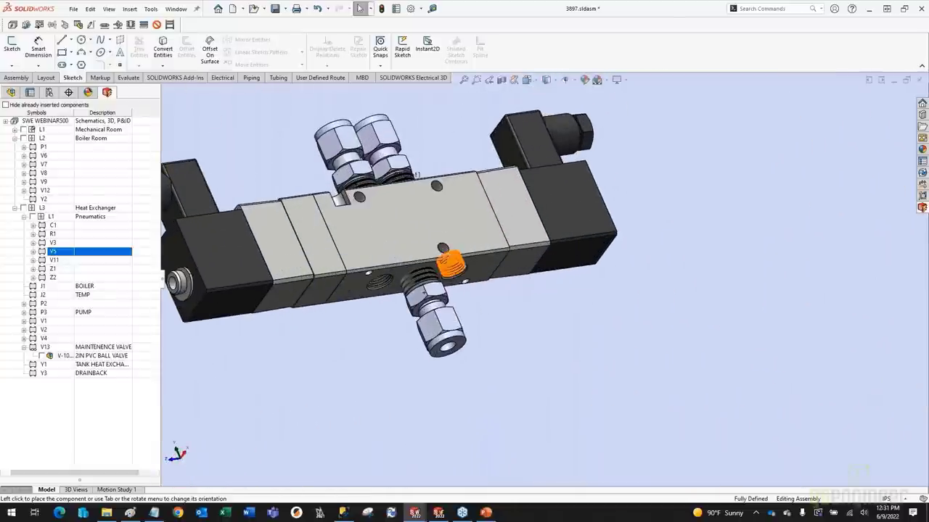
scroll(454, 267, down, 2)
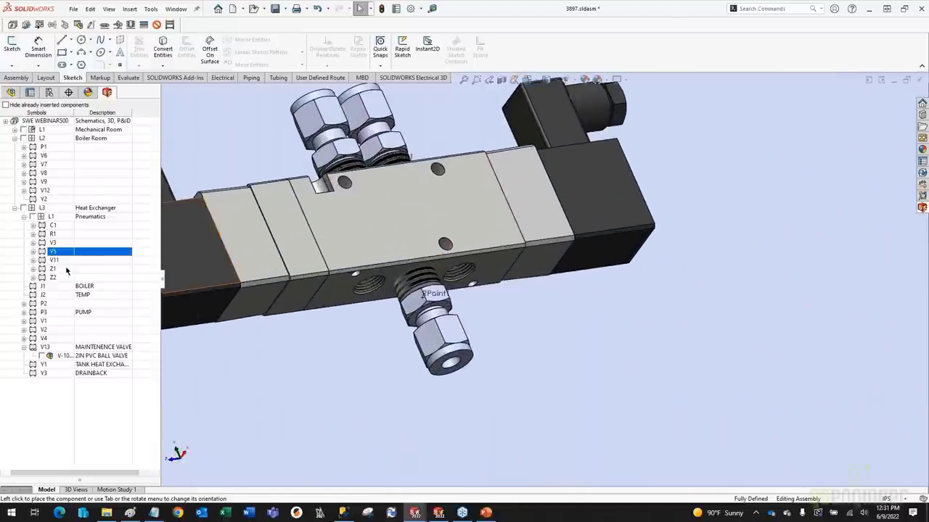
right_click(48, 270)
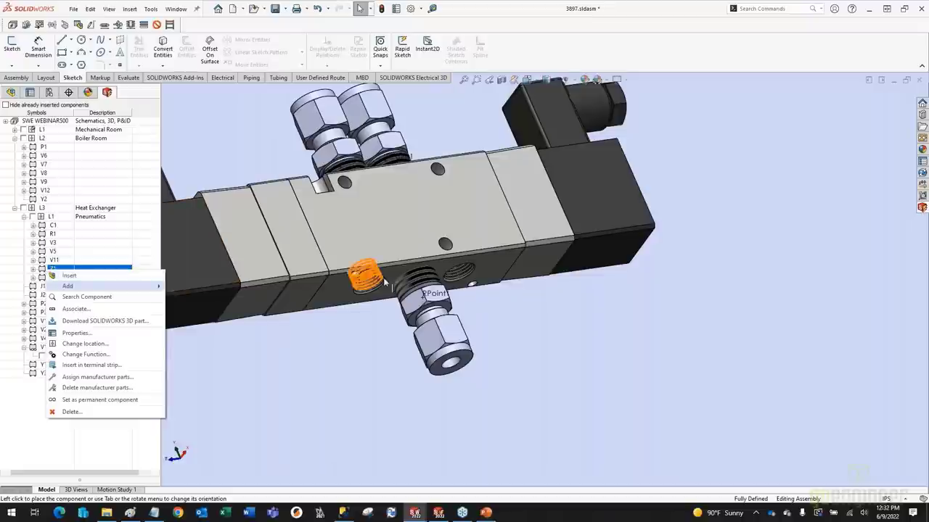
click(68, 276)
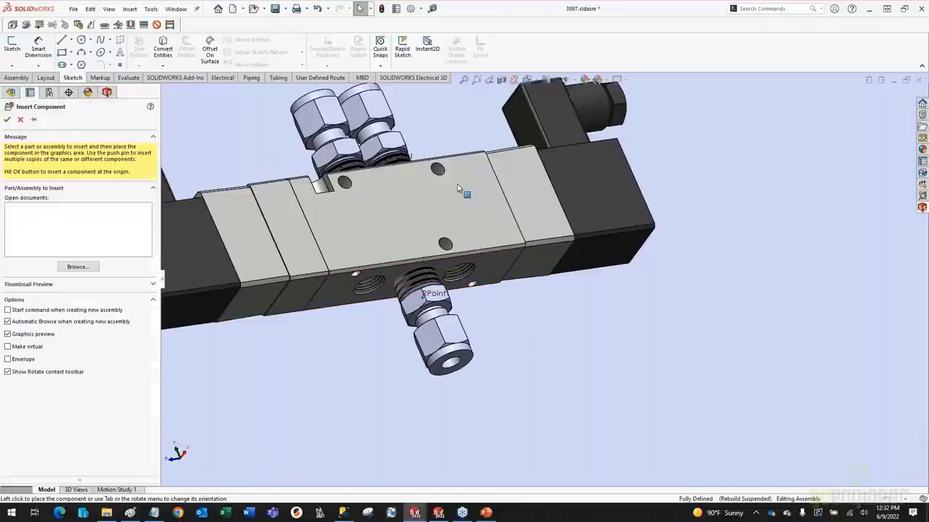
click(450, 180)
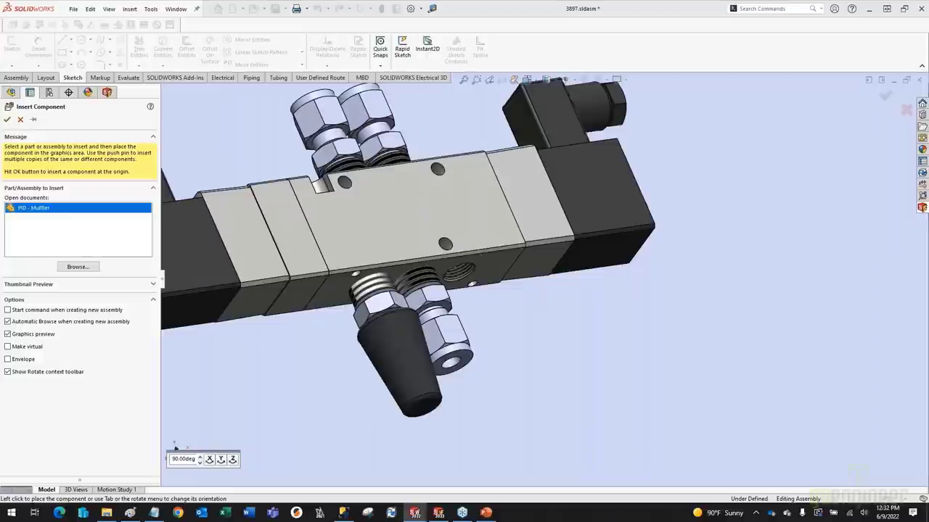
click(395, 348)
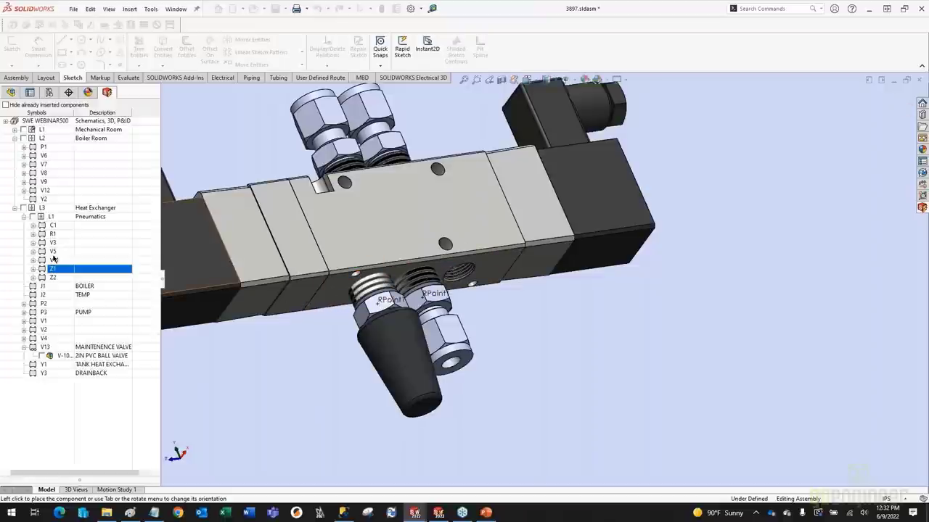
click(51, 278)
- Insert the Z2 muffler into V11's neighbouring lower exhaust port
right_click(50, 279)
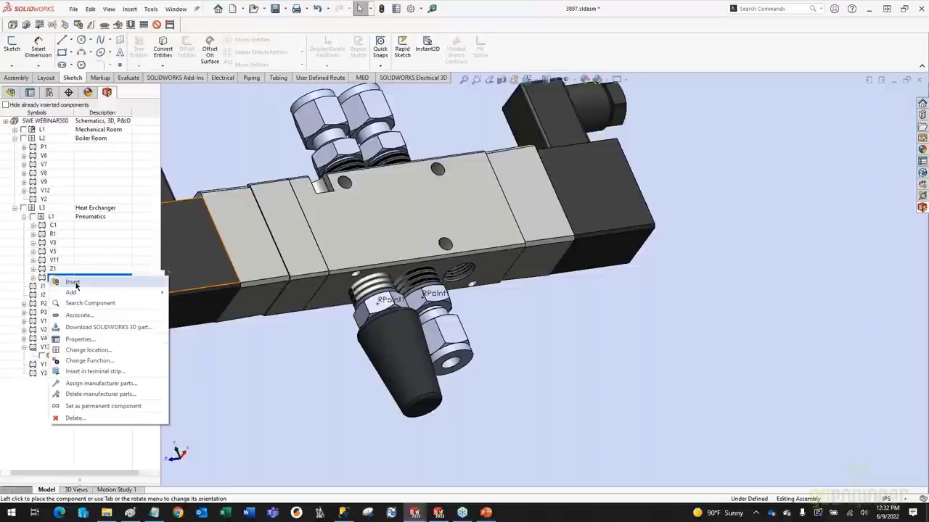
click(72, 282)
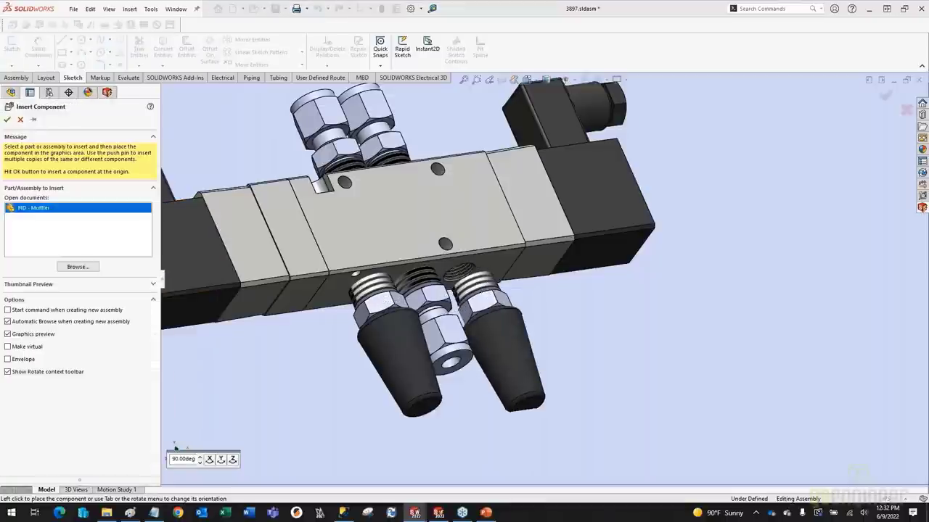
click(467, 283)
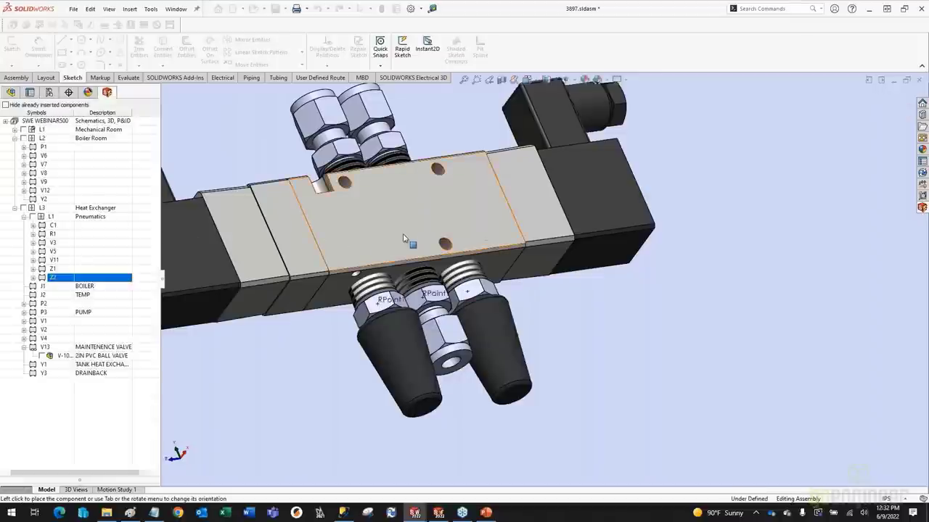
scroll(406, 246, down, 5)
scroll(430, 322, down, 3)
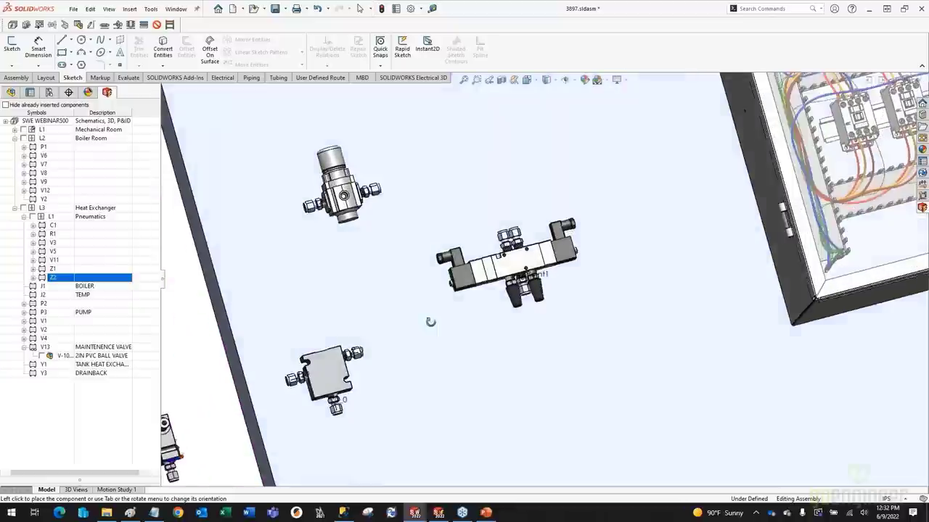
- Place the directional valve on the wall, rotated with Tab to lie horizontally
middle_drag(430, 323, 487, 274)
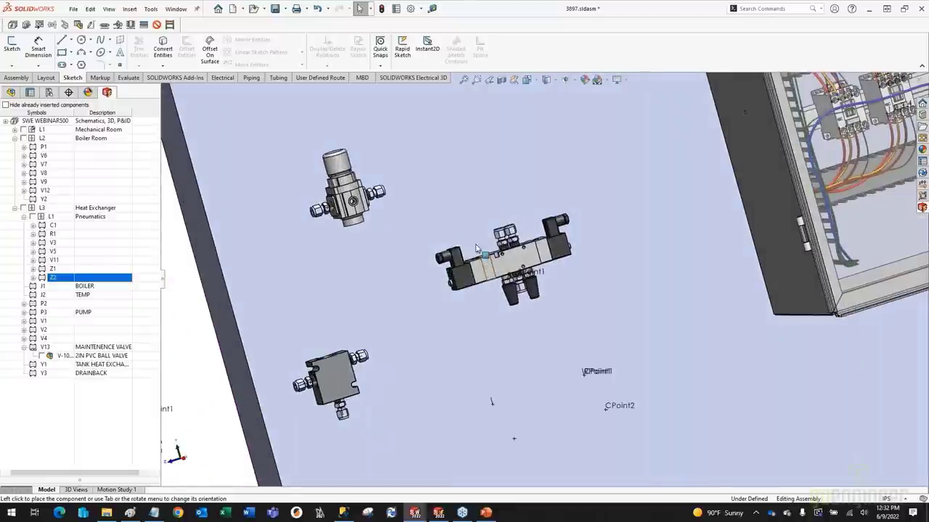
click(475, 248)
key(Tab)
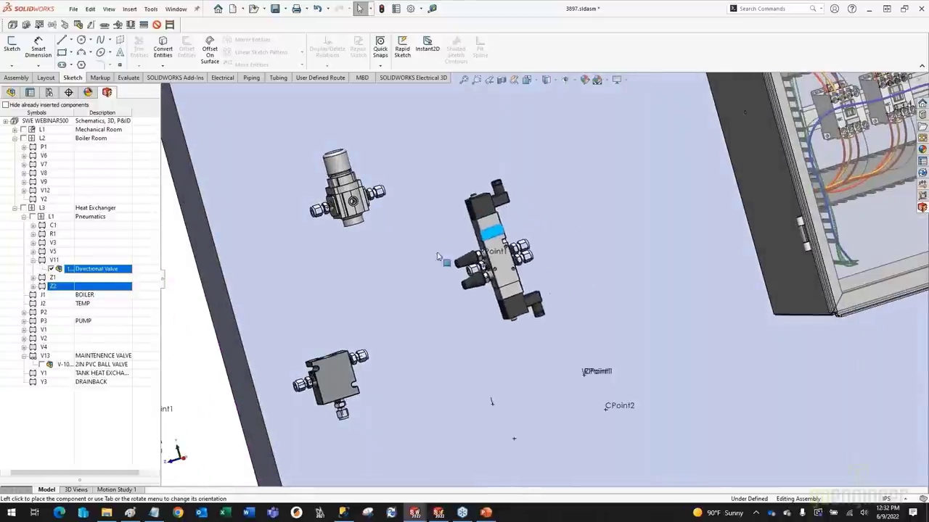
key(Tab)
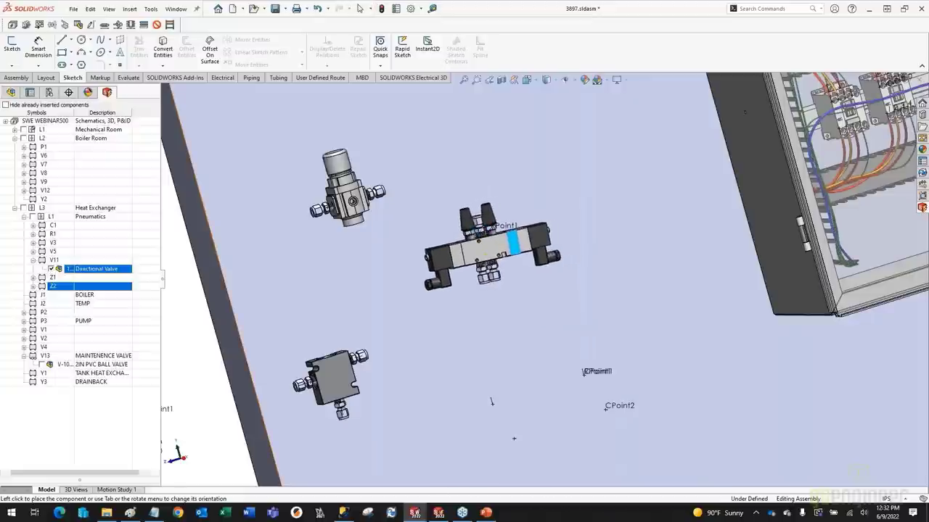
key(Tab)
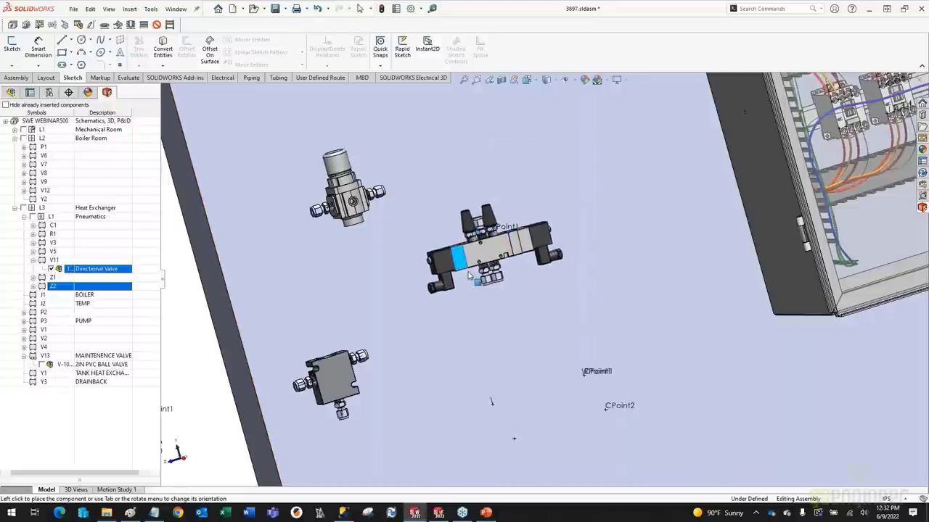
key(s)
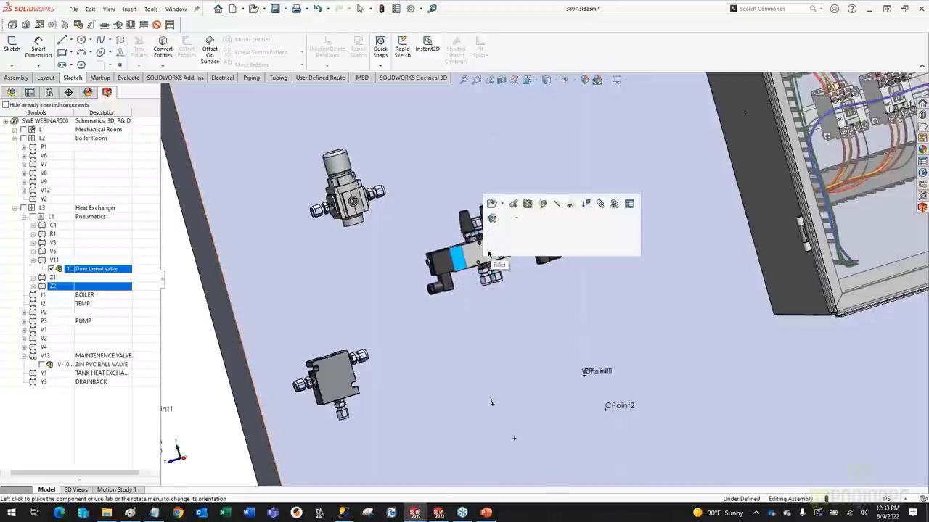
key(Escape)
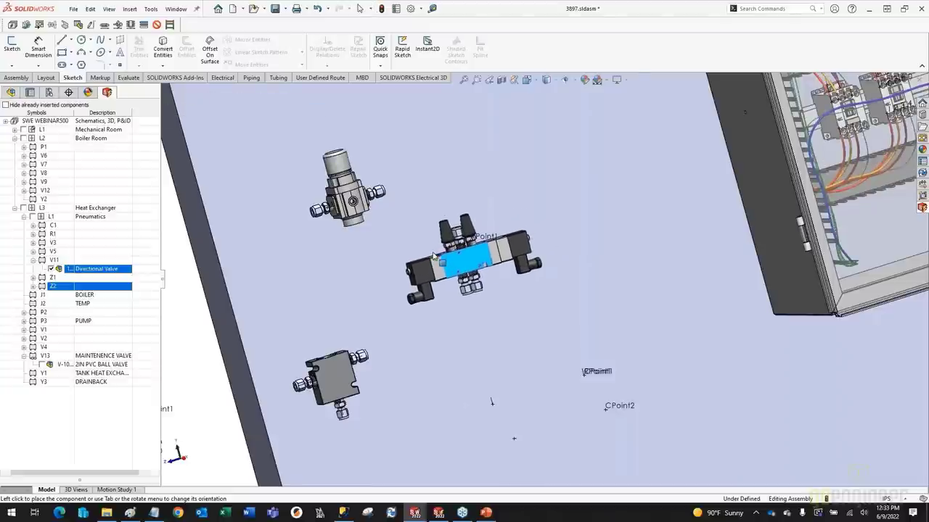
- Place two Parker check valves on the wall below the directional valve
middle_drag(434, 255, 440, 334)
click(379, 347)
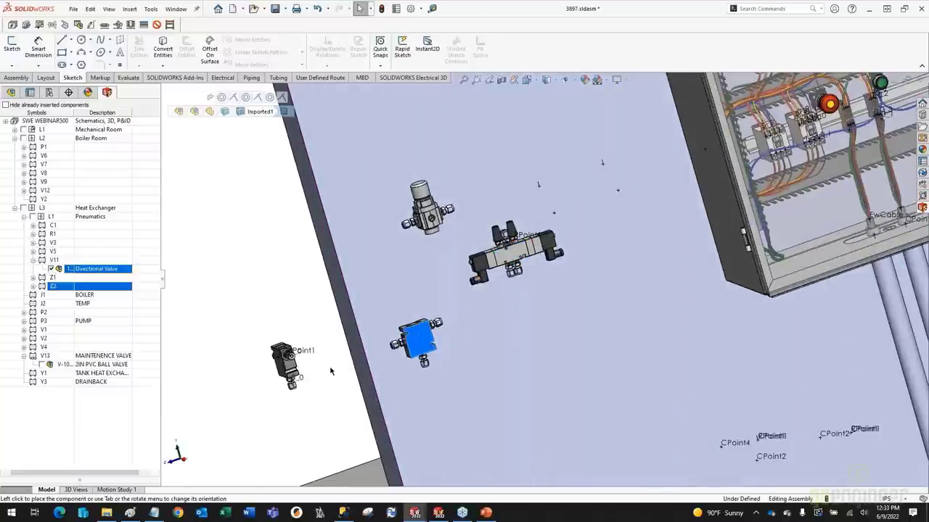
middle_drag(326, 367, 303, 392)
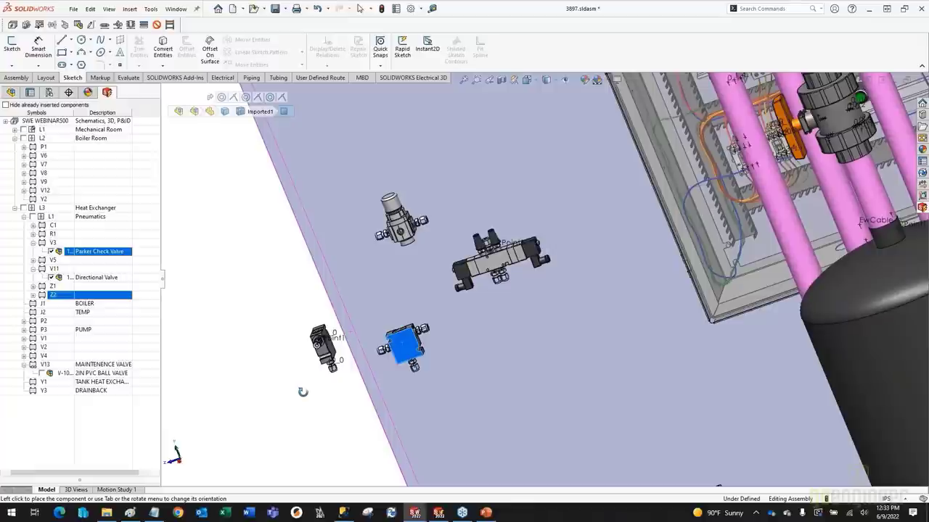
scroll(302, 392, up, 5)
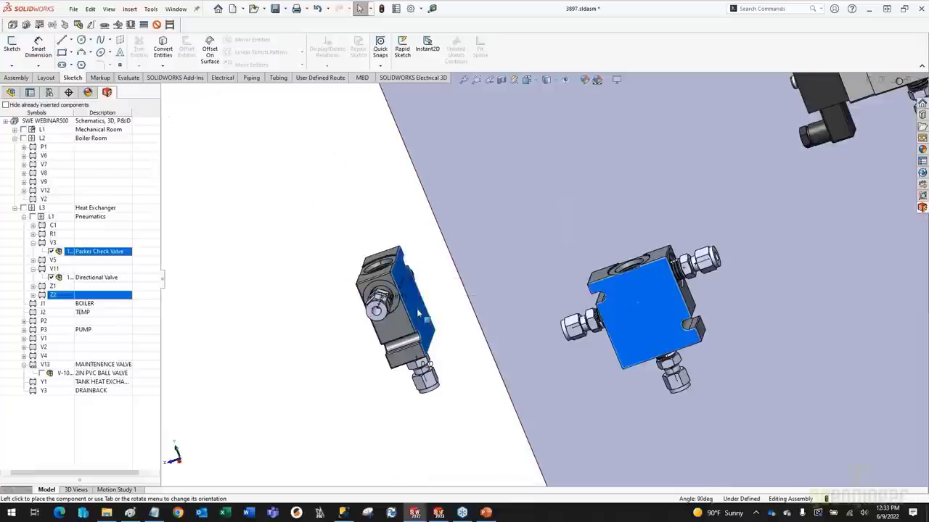
click(418, 314)
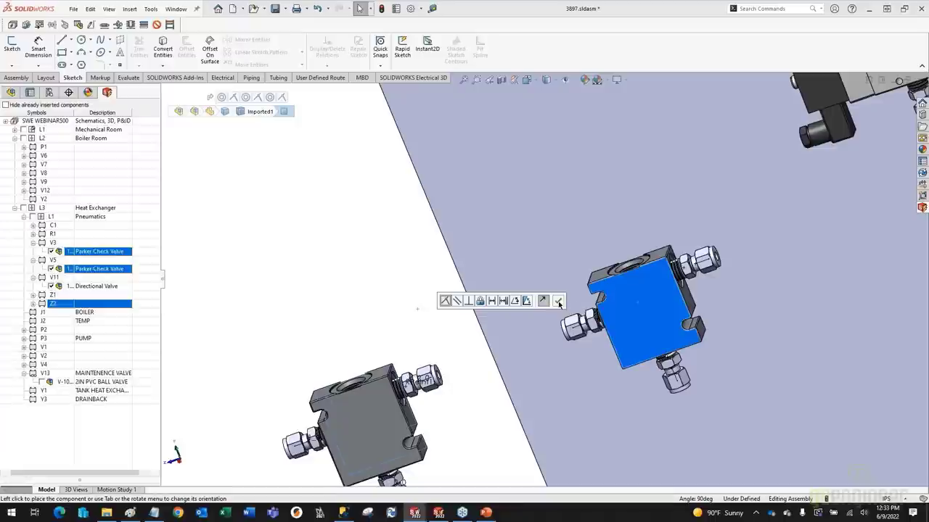
key(Escape)
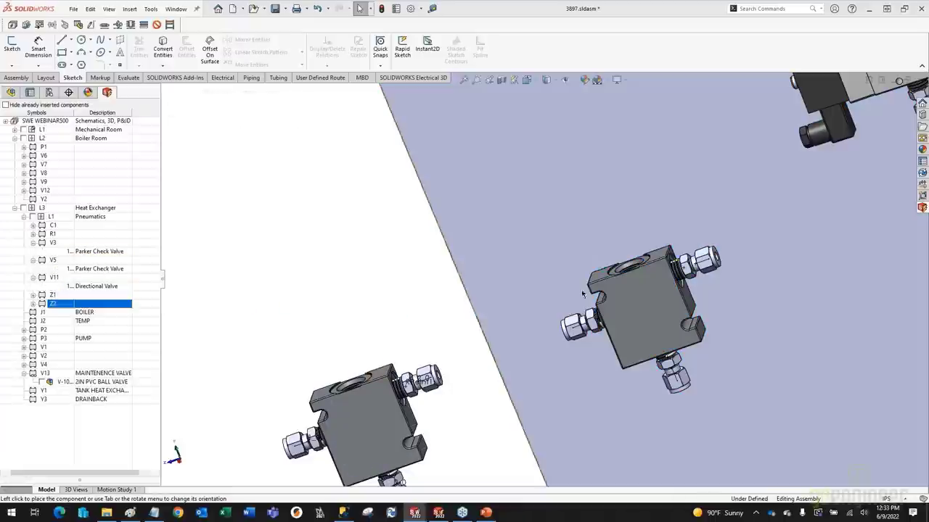
- Add two Coincident mates between faces of the two Parker check valves
click(320, 395)
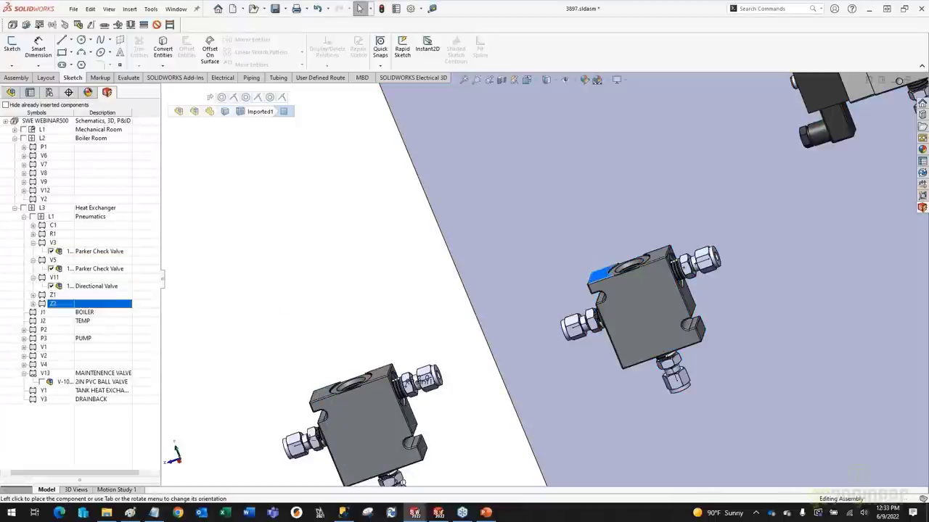
ctrl+click(319, 395)
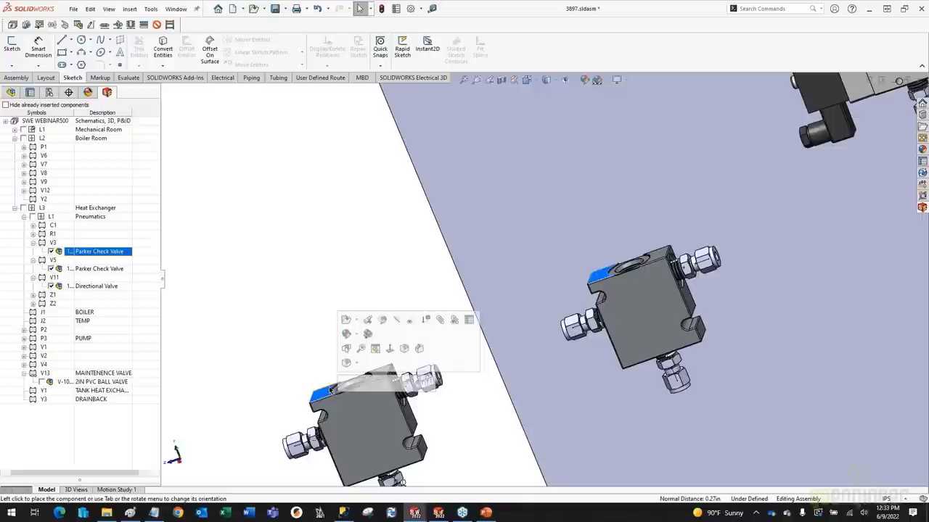
click(347, 384)
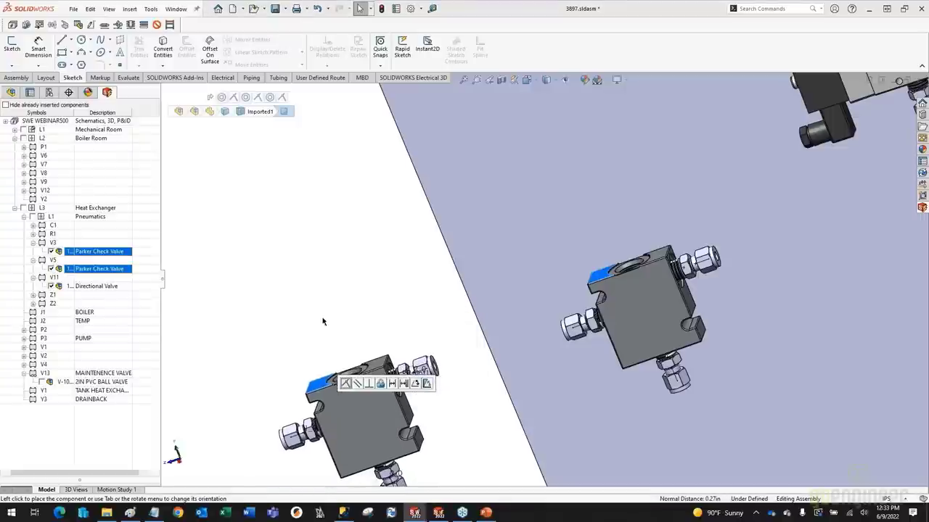
click(397, 322)
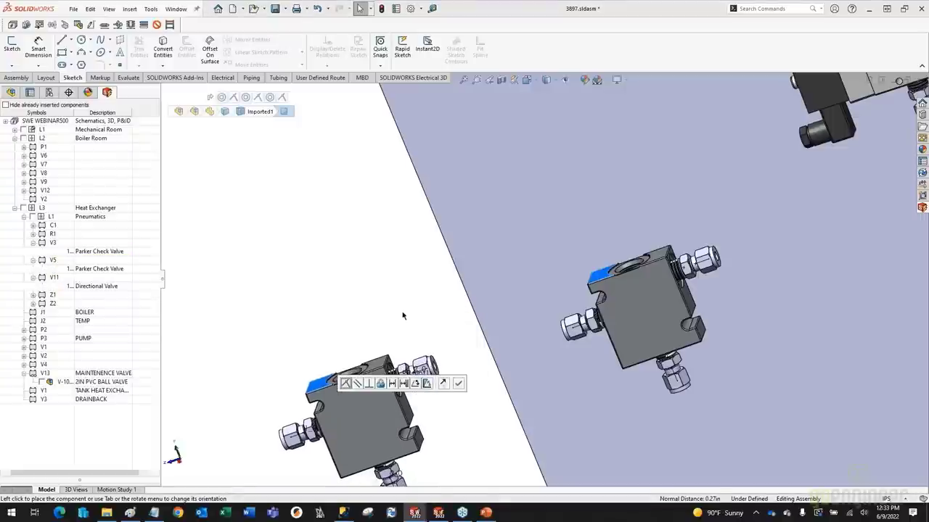
scroll(419, 324, up, 5)
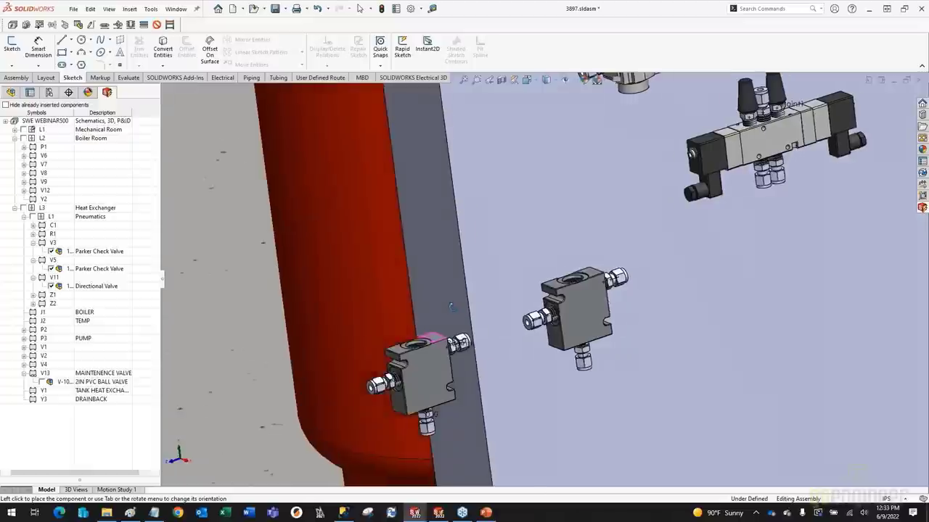
click(404, 406)
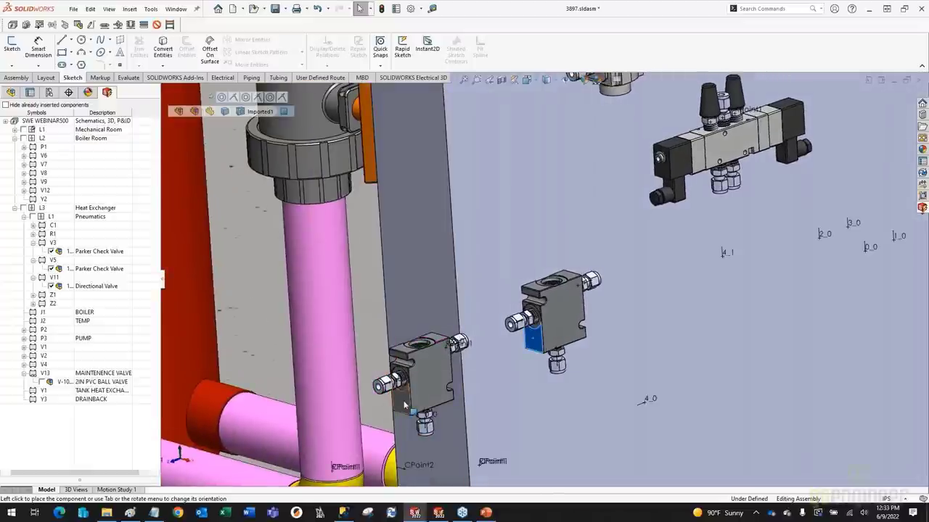
ctrl+click(404, 406)
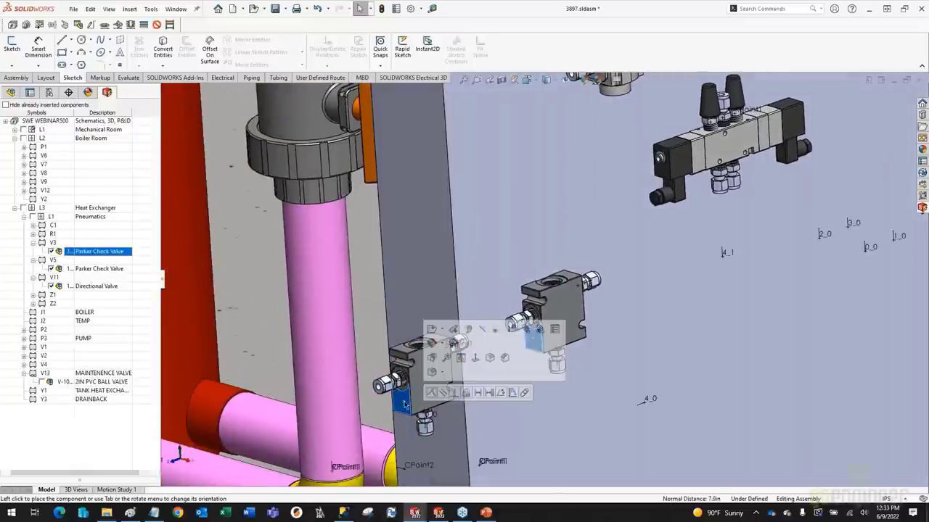
click(431, 393)
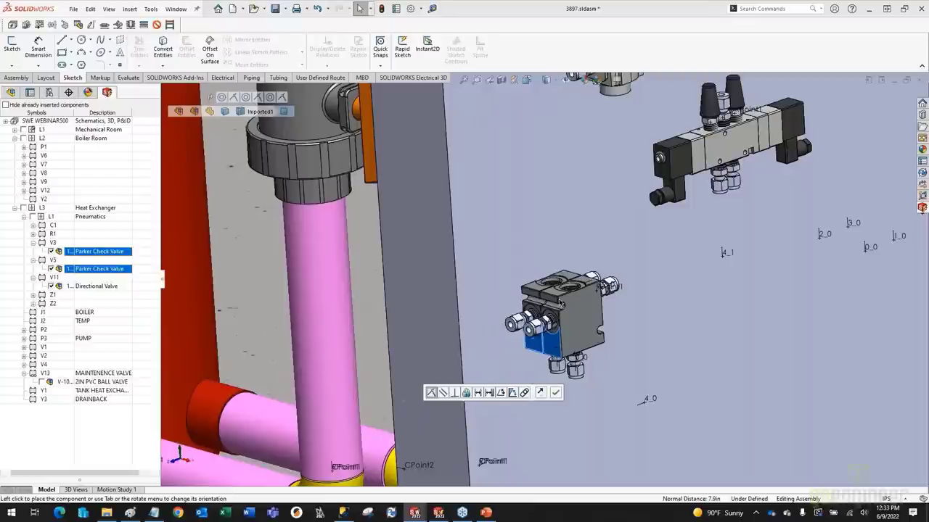
click(556, 393)
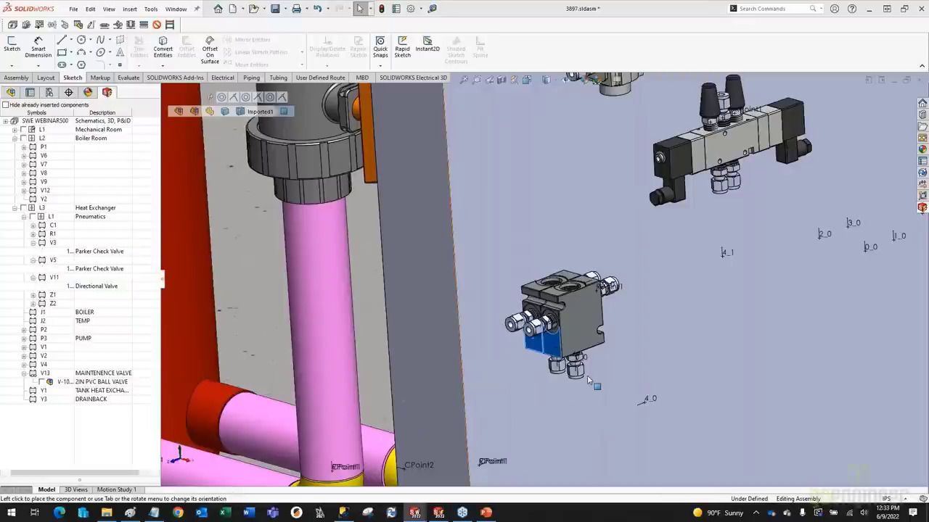
scroll(585, 310, up, 5)
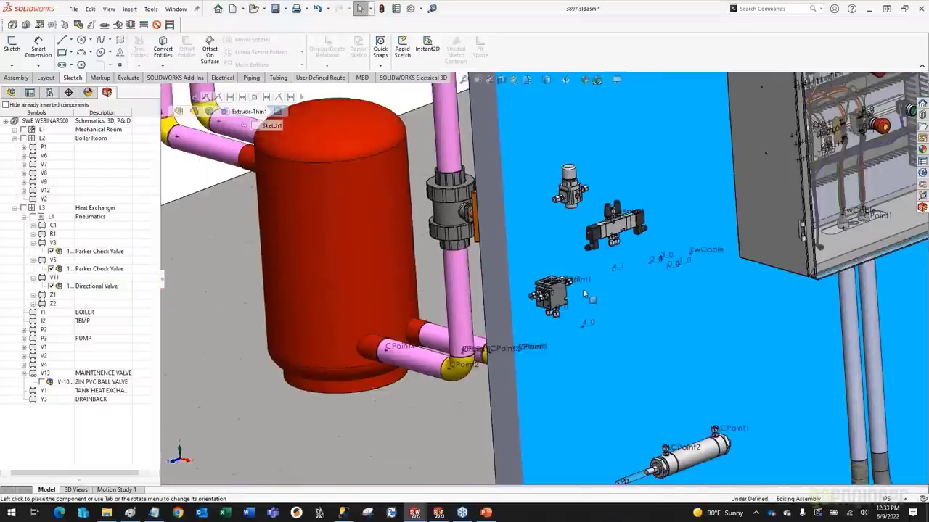
scroll(582, 289, down, 5)
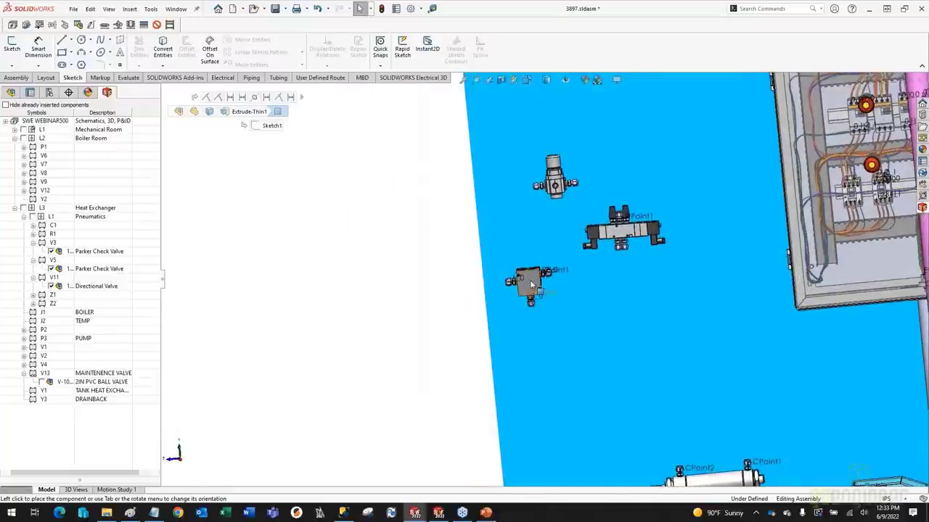
- Drop the V5 Parker check valve on the wall beneath the directional valve, then cancel further placement
drag(530, 280, 673, 324)
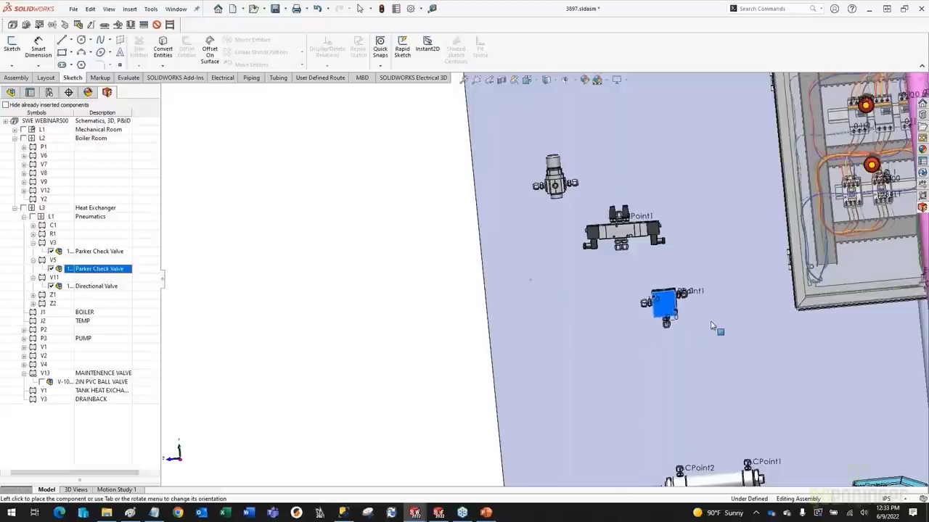
middle_drag(642, 280, 613, 243)
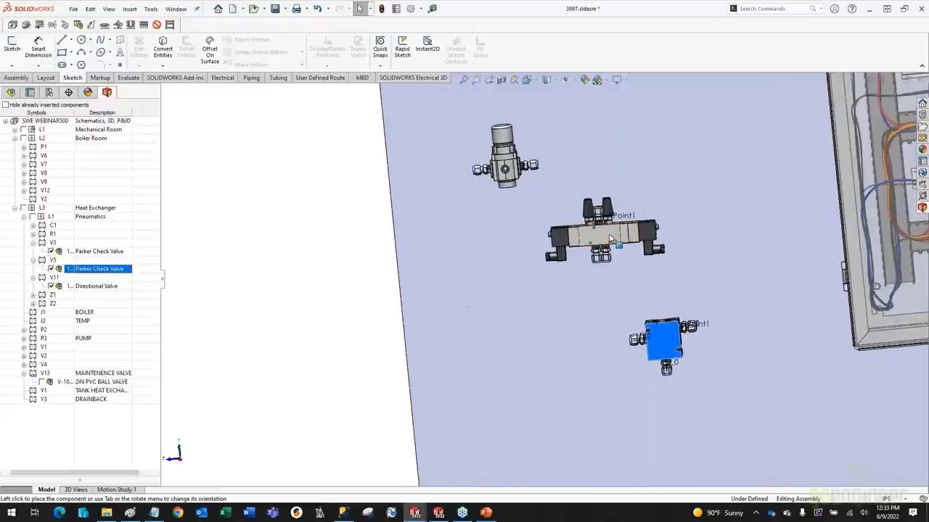
click(608, 240)
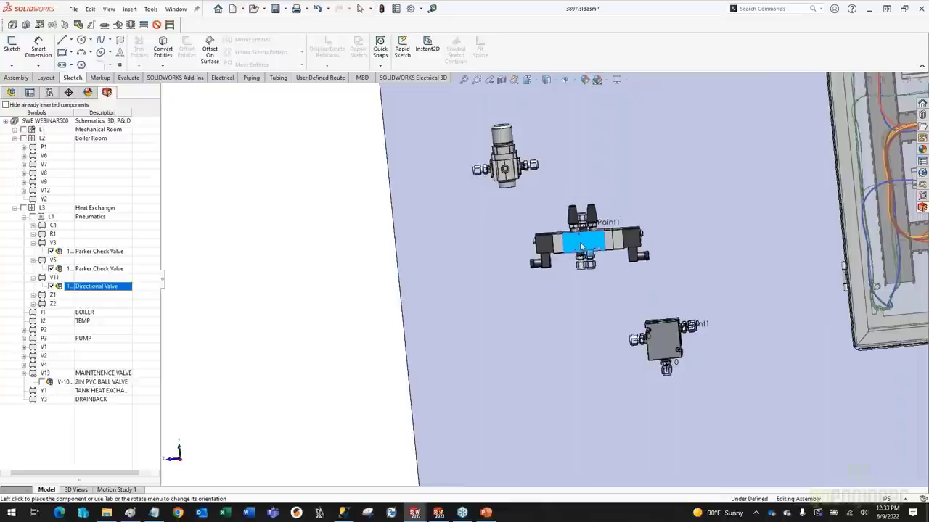
click(360, 8)
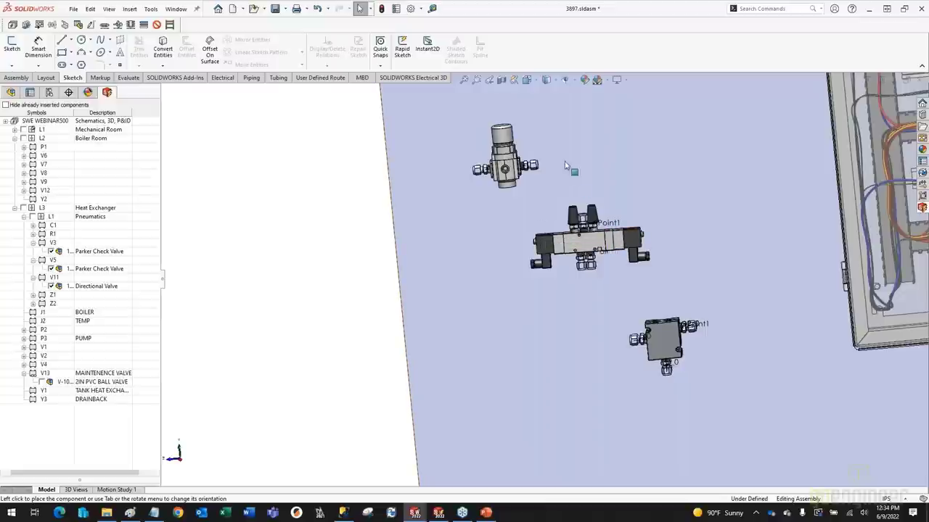
- Start a tube route from CPoint1 of the regulator's right-hand straight fitting<2>, placing its start fitting
scroll(552, 170, down, 1)
scroll(551, 170, down, 4)
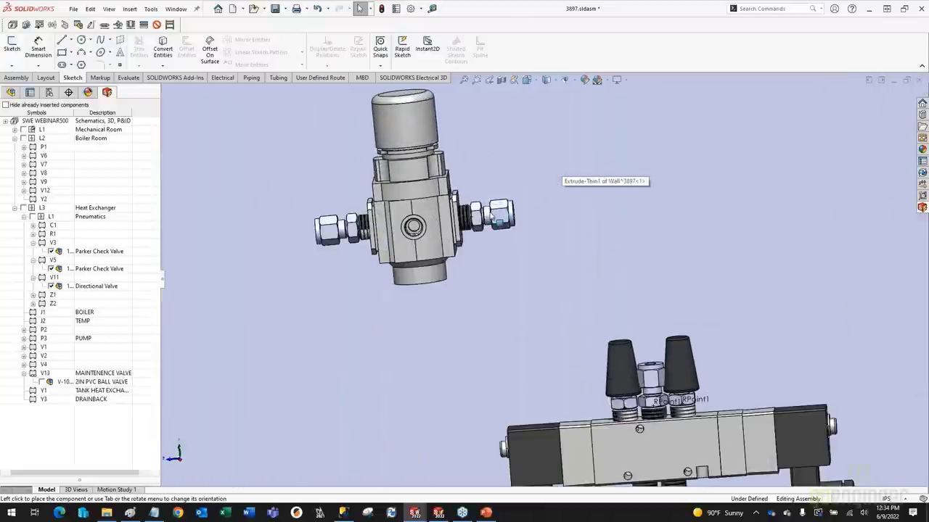
click(497, 218)
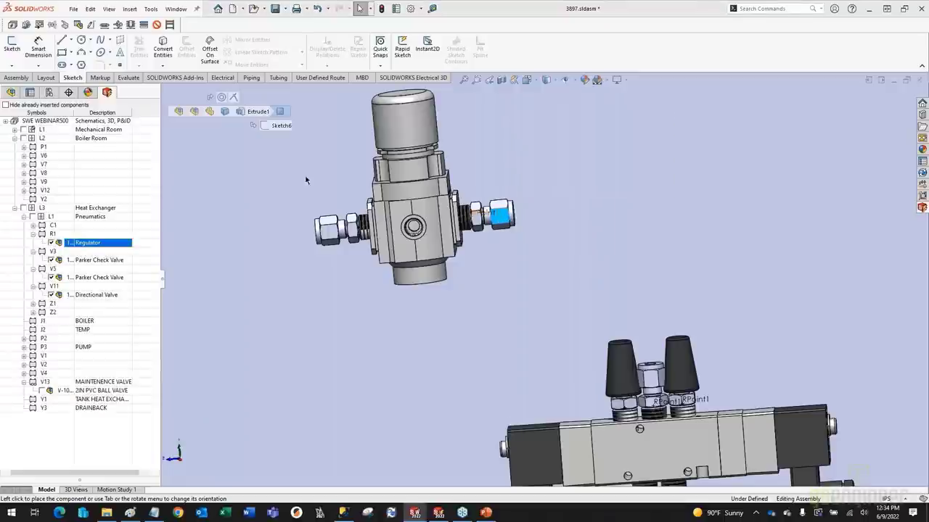
click(10, 92)
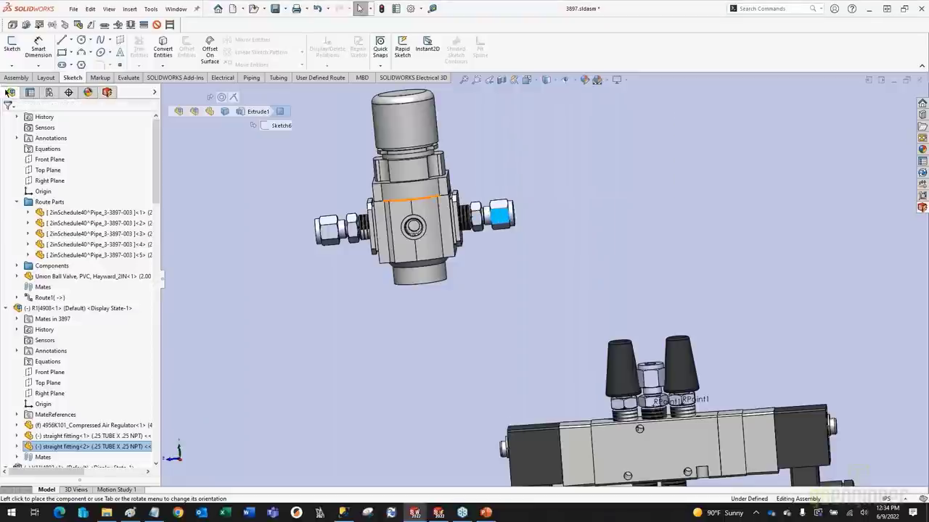
click(499, 225)
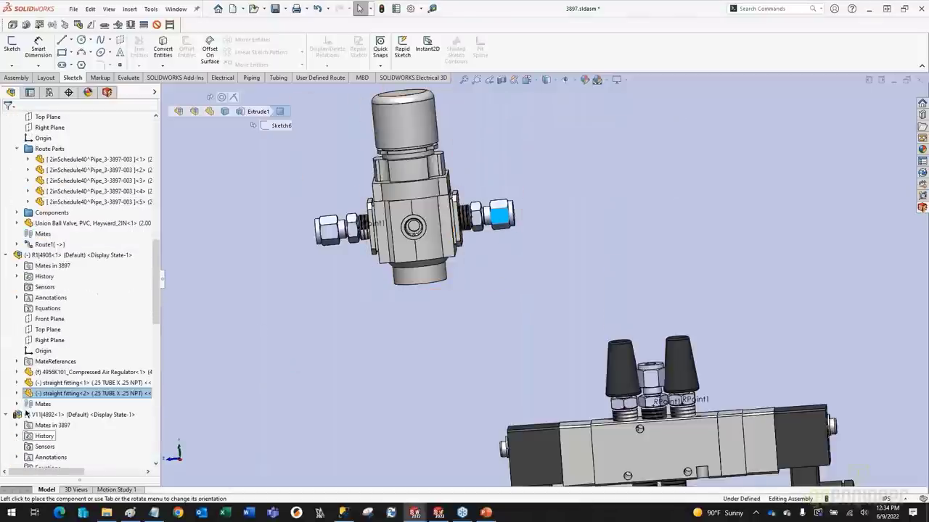
click(17, 398)
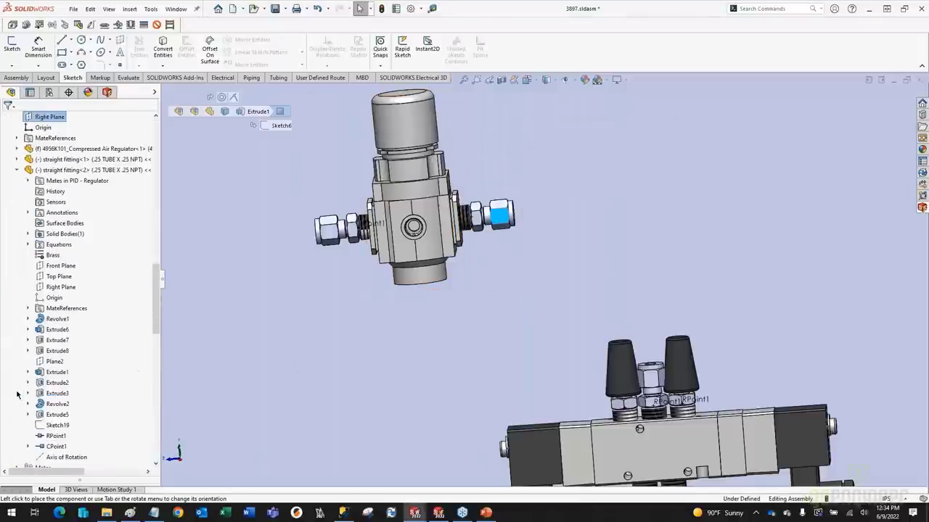
right_click(49, 447)
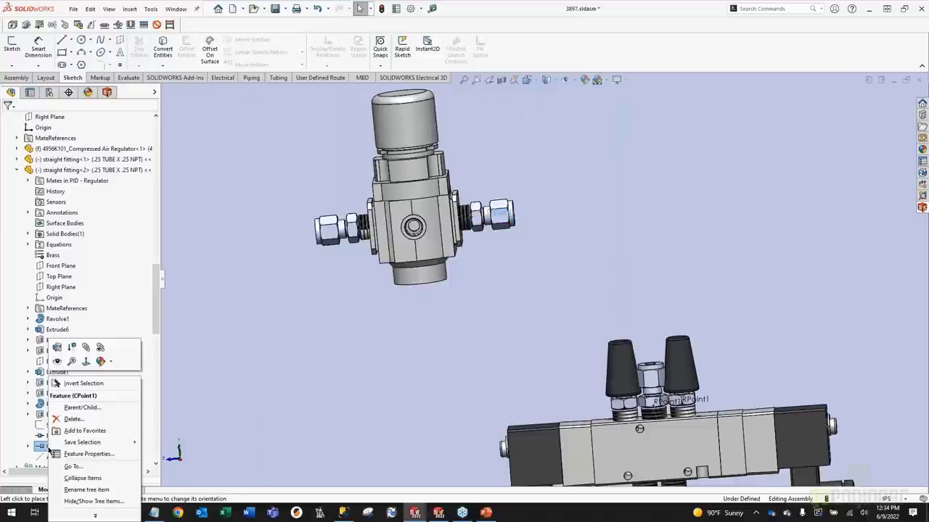
mouse_move(51, 444)
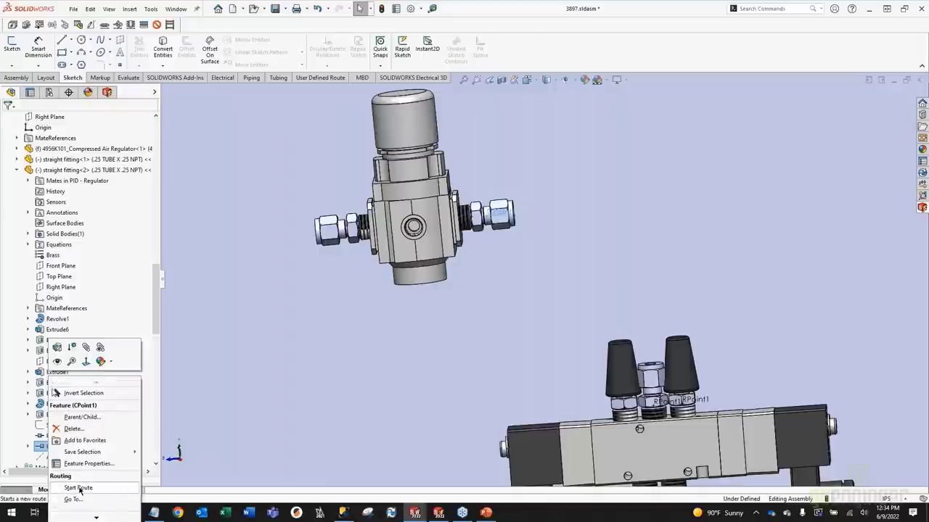
click(382, 408)
click(519, 232)
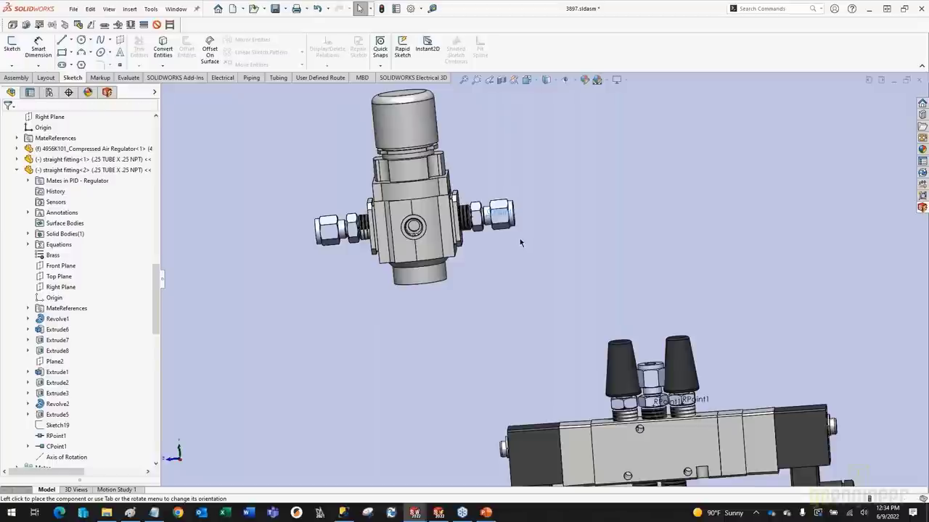
click(515, 225)
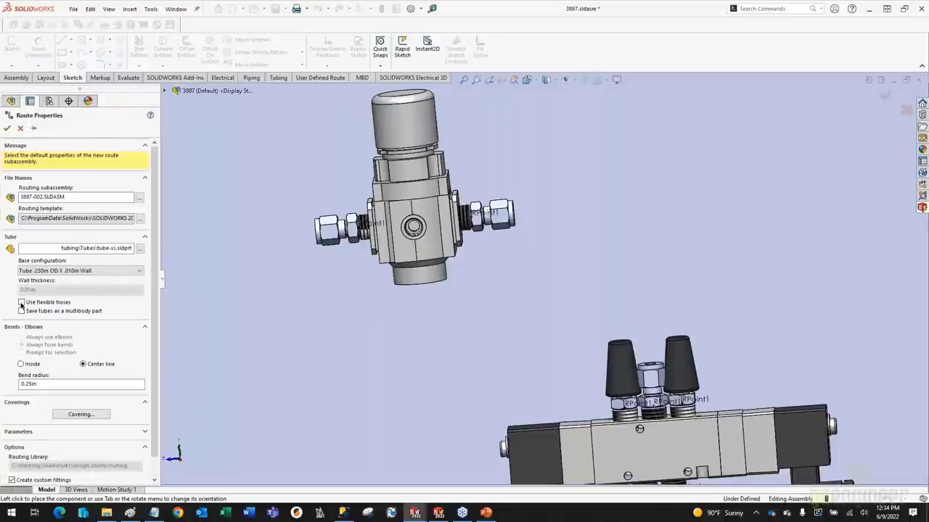
- Enable Use flexible hoses in the new route's Route Properties
click(22, 302)
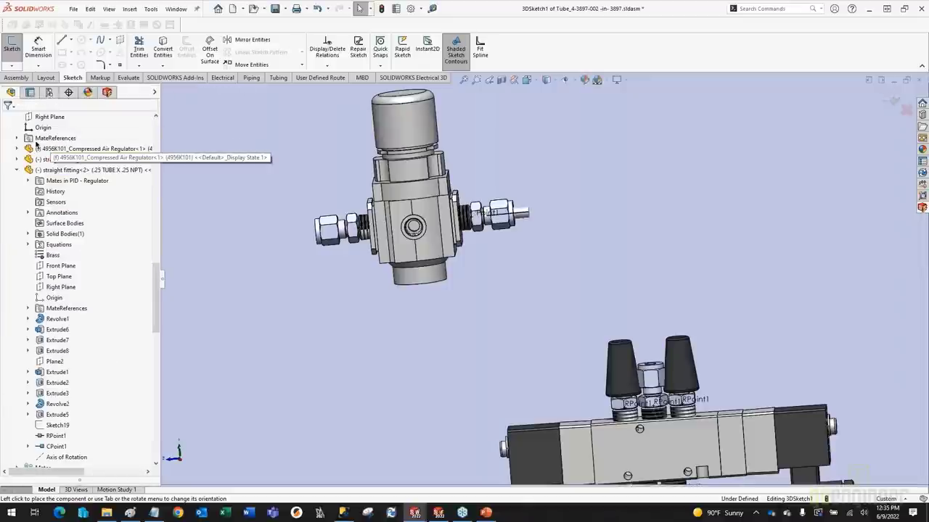
- Add CPoint1 of the valve's top straight fitting<3>, between the mufflers, to the route
click(650, 382)
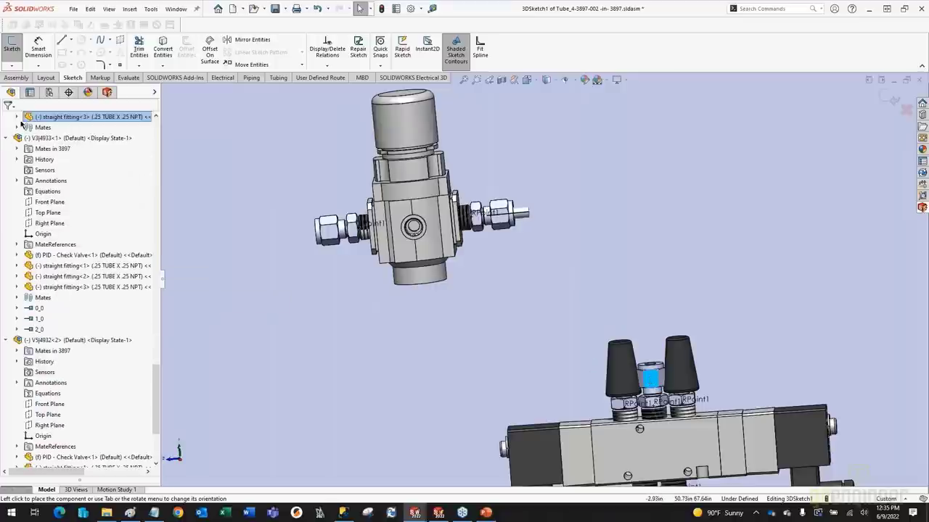
click(17, 117)
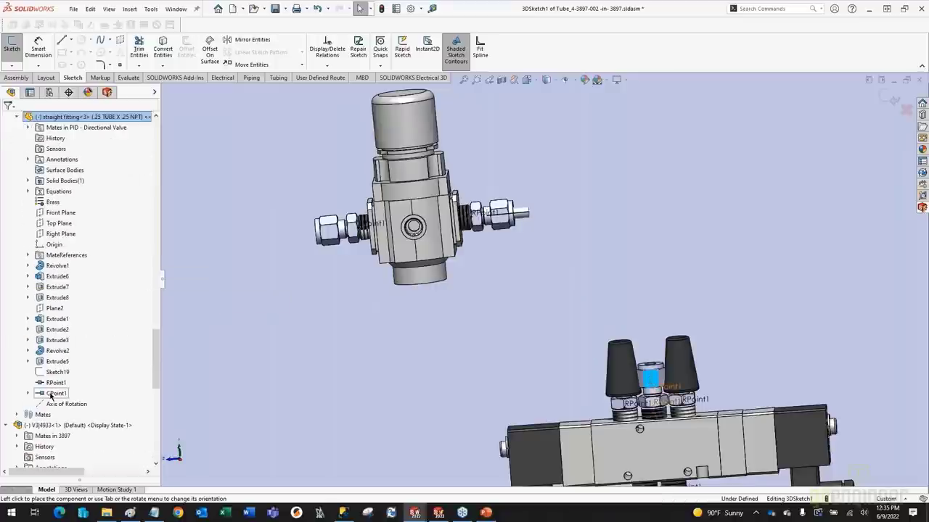
right_click(51, 395)
click(83, 460)
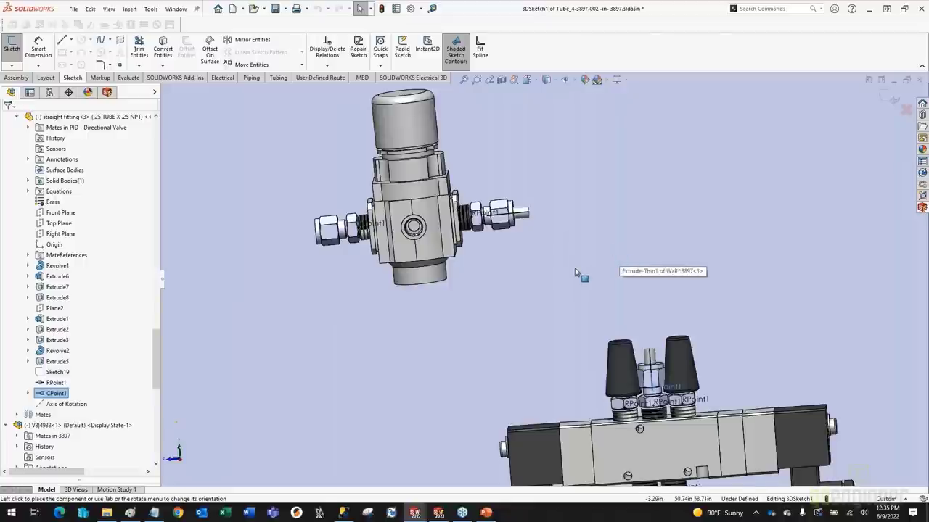
scroll(577, 277, up, 1)
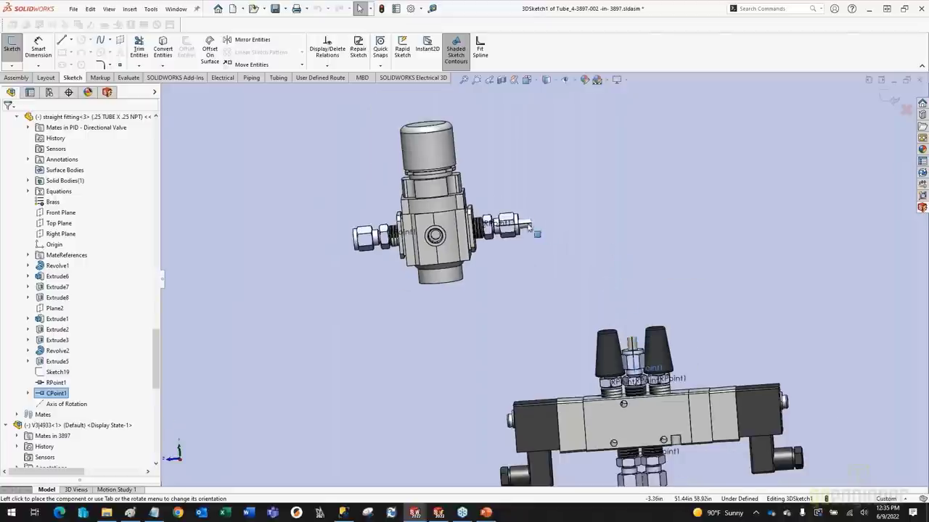
- Auto Route a flexible tube from the regulator fitting's end to the valve's top fitting
click(286, 79)
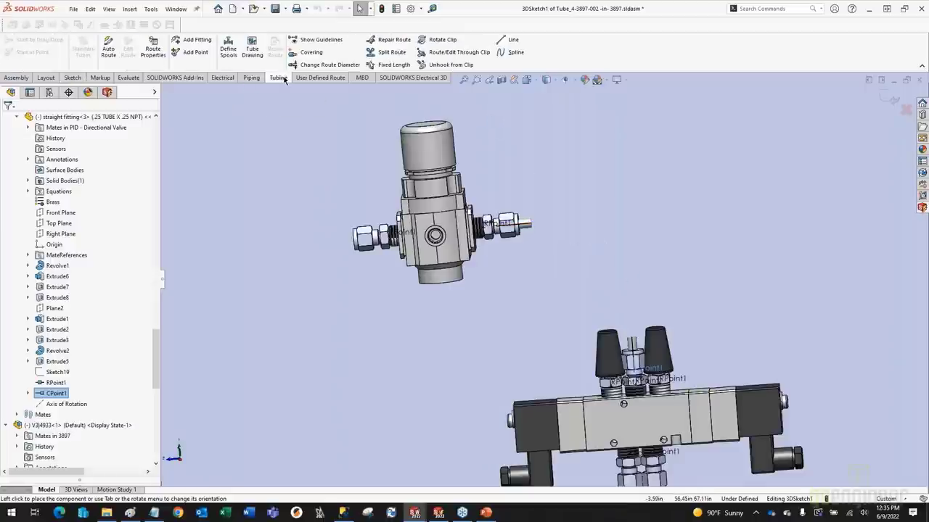
click(109, 48)
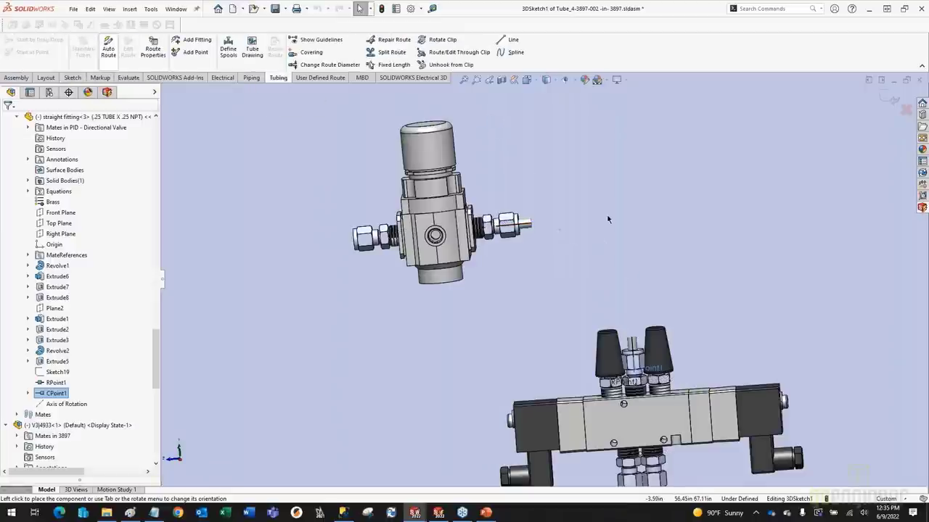
click(530, 223)
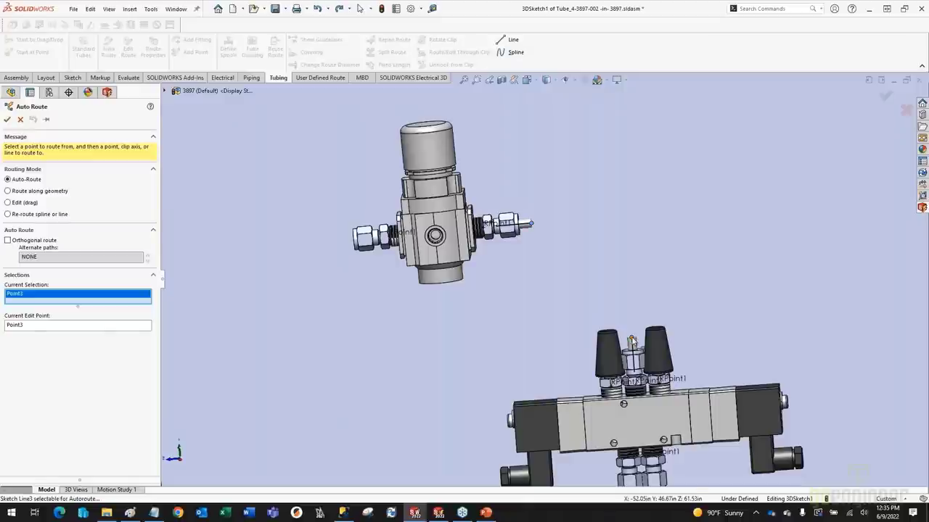
click(631, 340)
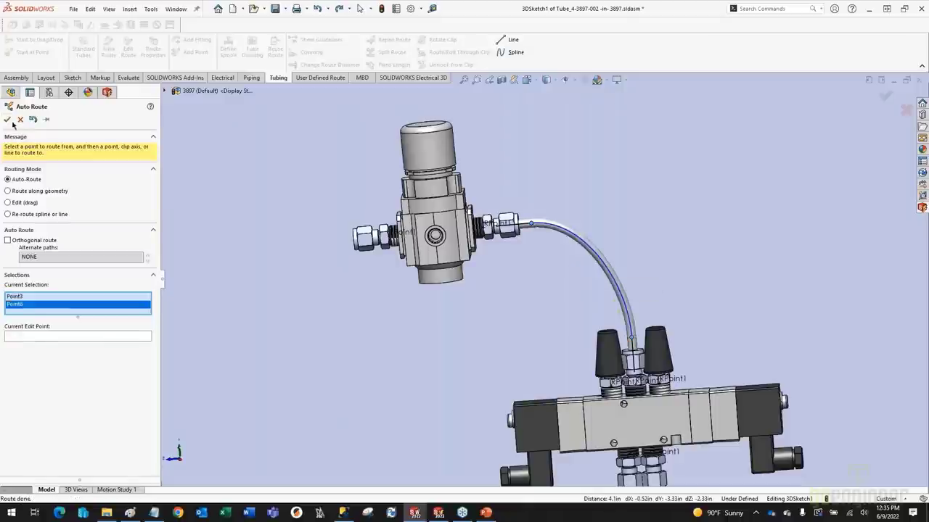
key(Escape)
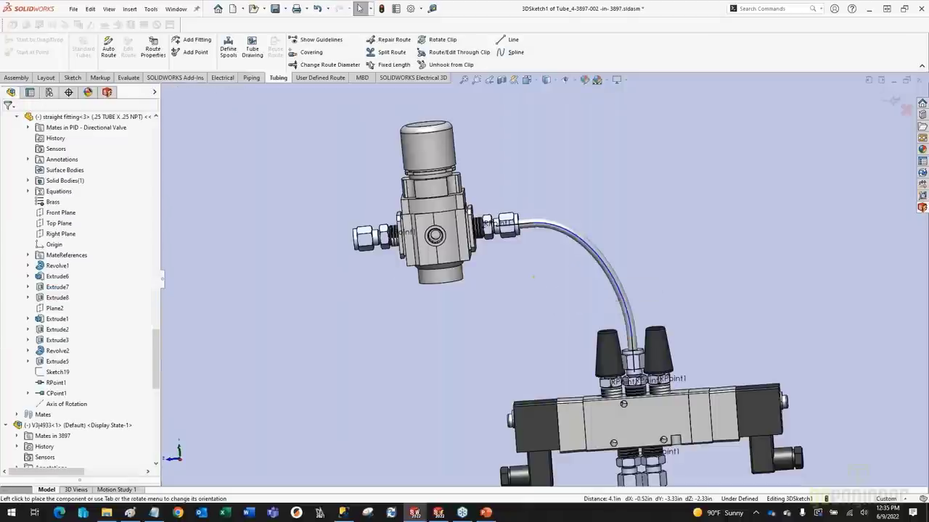
scroll(562, 301, up, 3)
scroll(583, 319, up, 4)
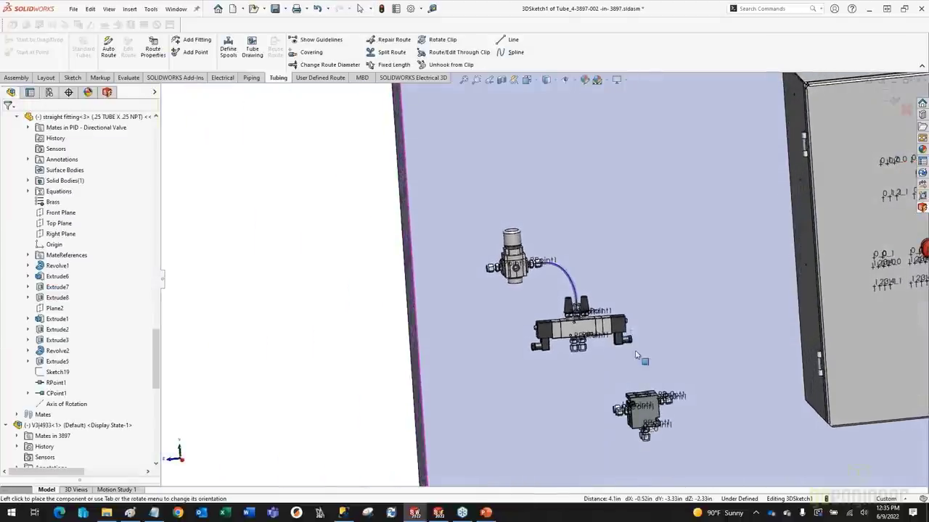
- Add CPoint1 of each of the directional valve's two bottom fittings to the route
scroll(662, 374, down, 5)
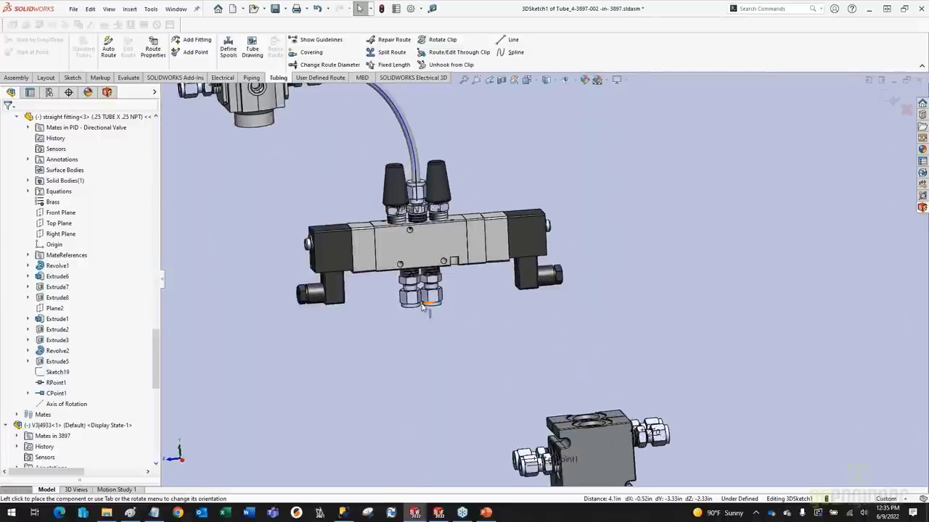
click(411, 300)
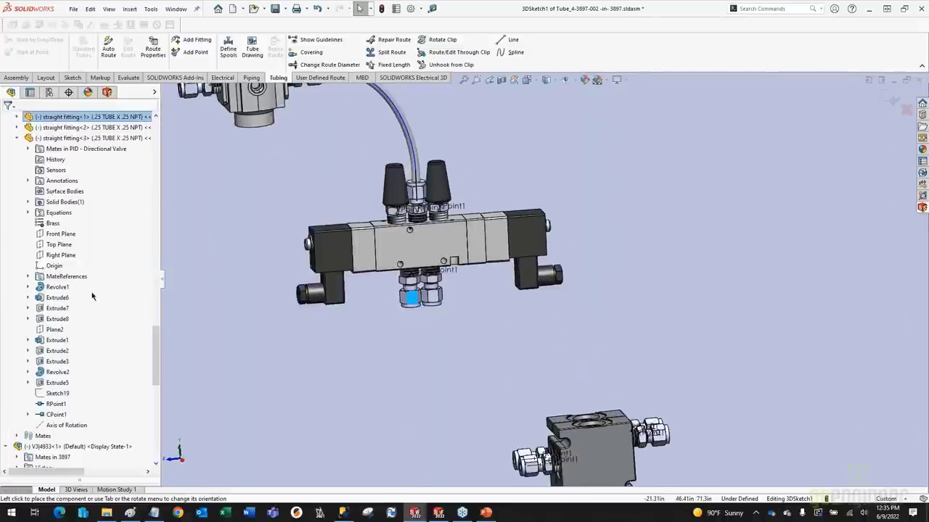
click(17, 116)
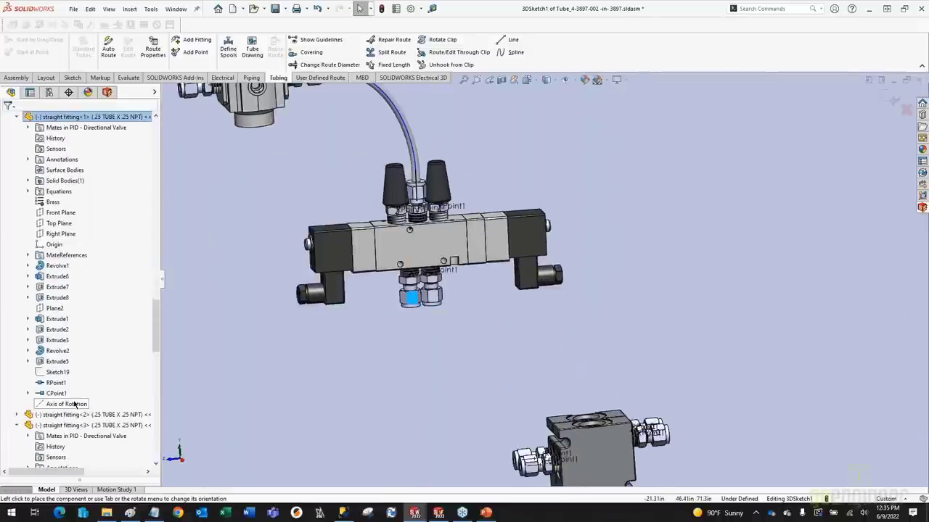
right_click(44, 397)
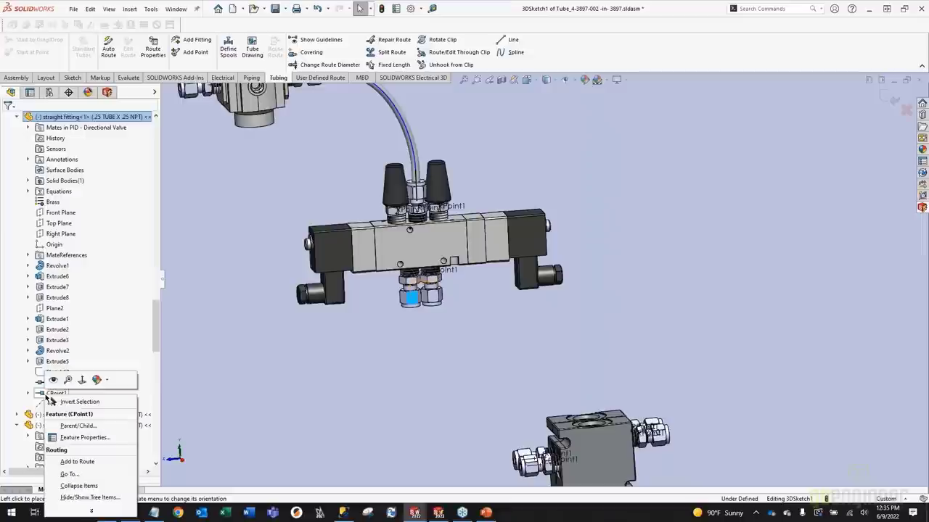
click(71, 467)
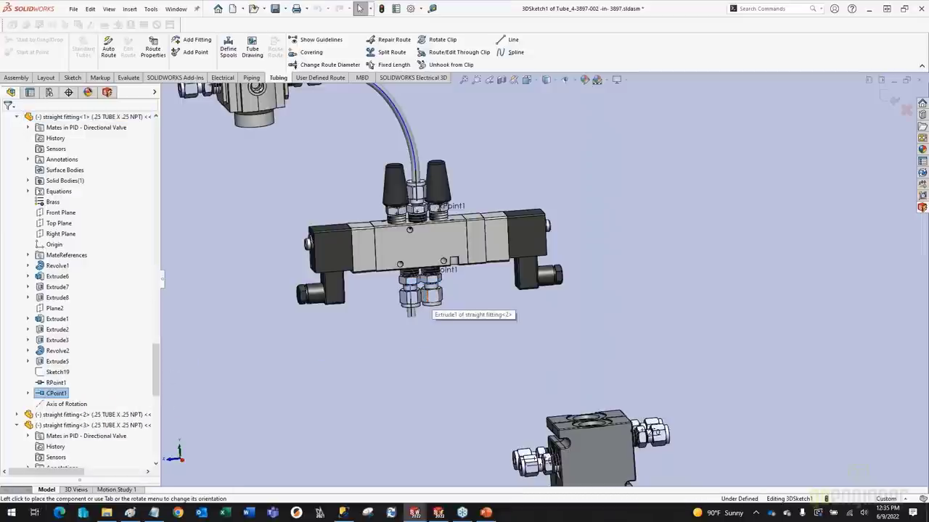
click(429, 299)
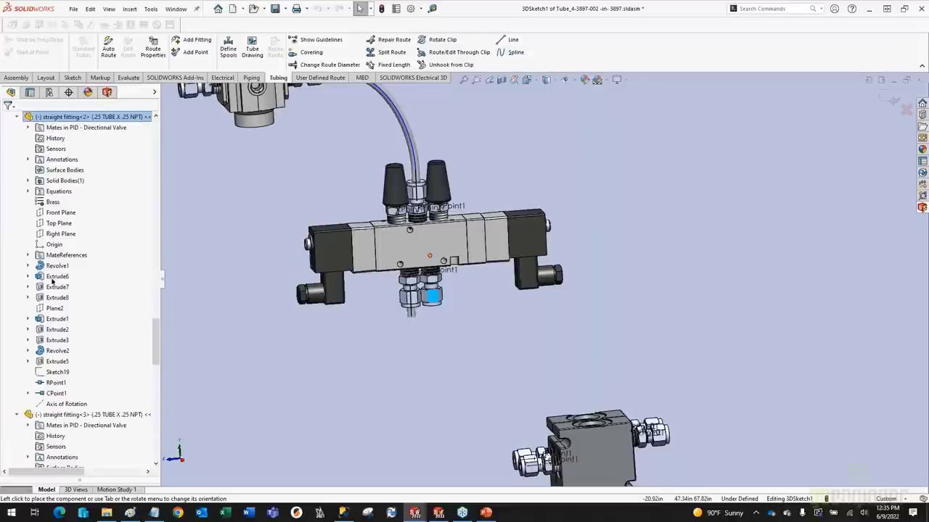
right_click(48, 396)
click(73, 462)
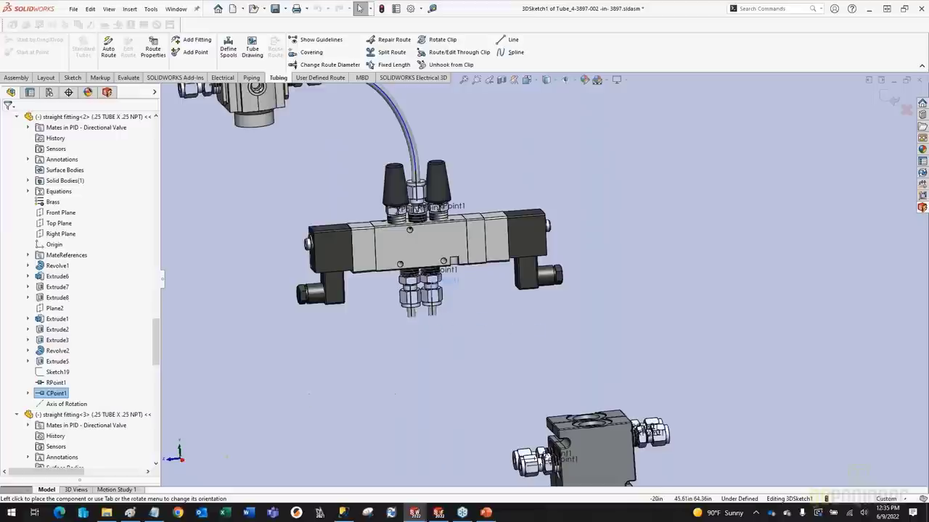
scroll(528, 379, down, 2)
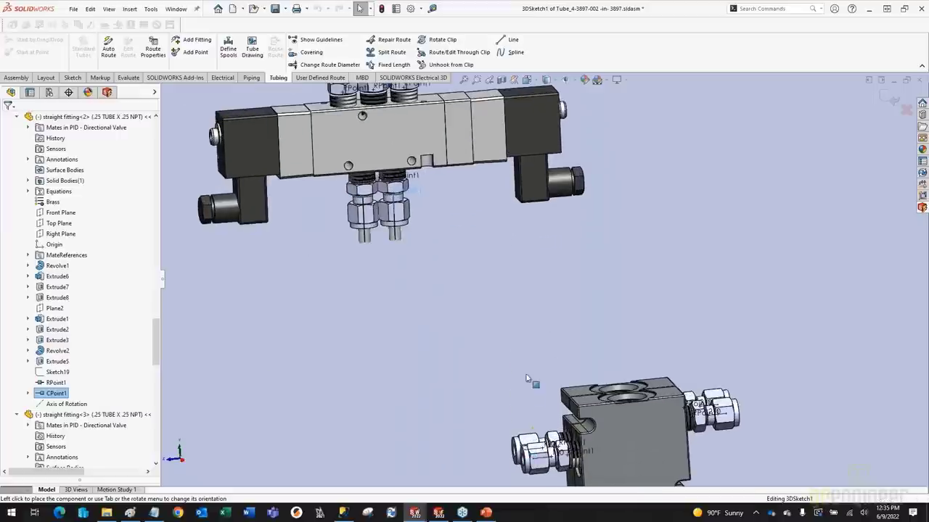
- Add the check valve block's connection point to the route
ctrl+middle_drag(527, 378, 511, 293)
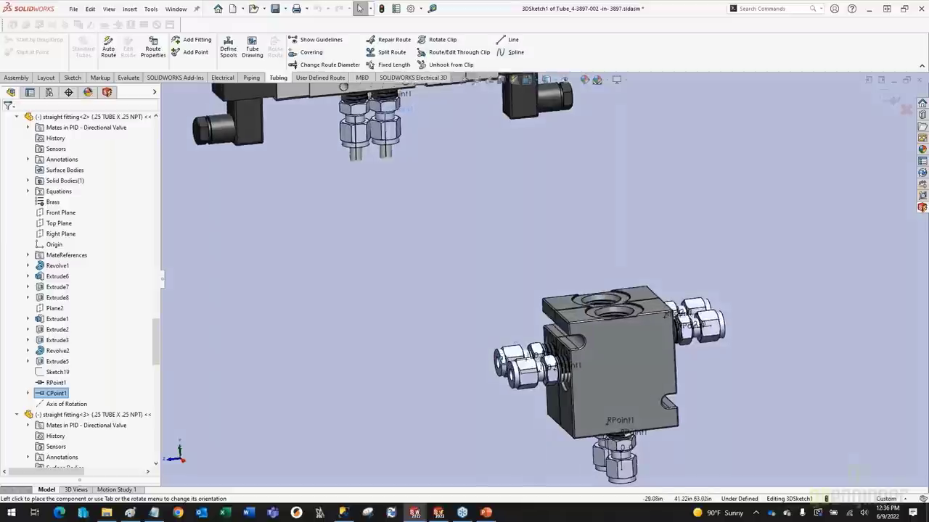
middle_drag(513, 340, 516, 363)
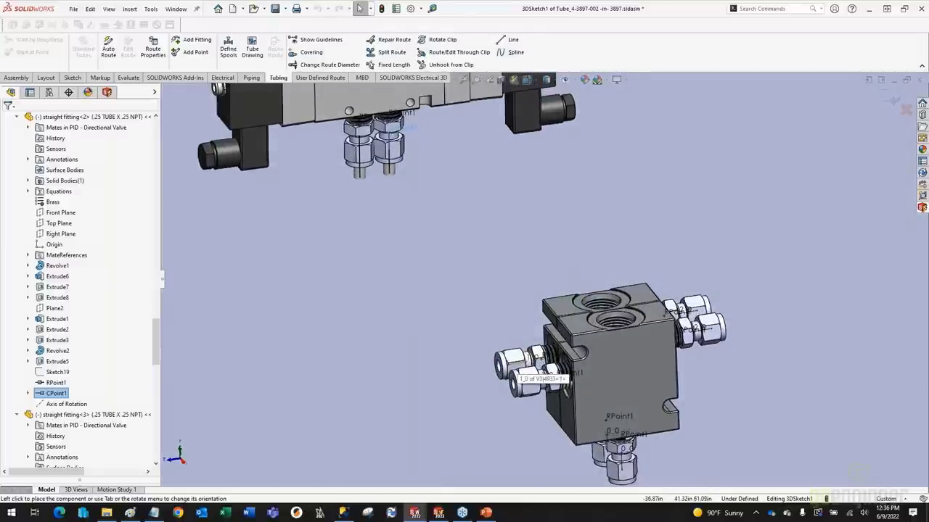
right_click(519, 370)
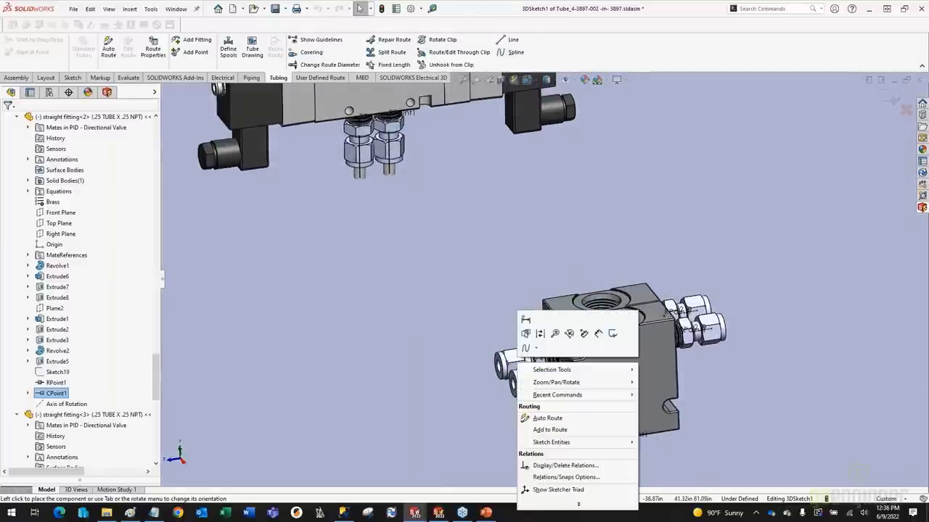
click(548, 430)
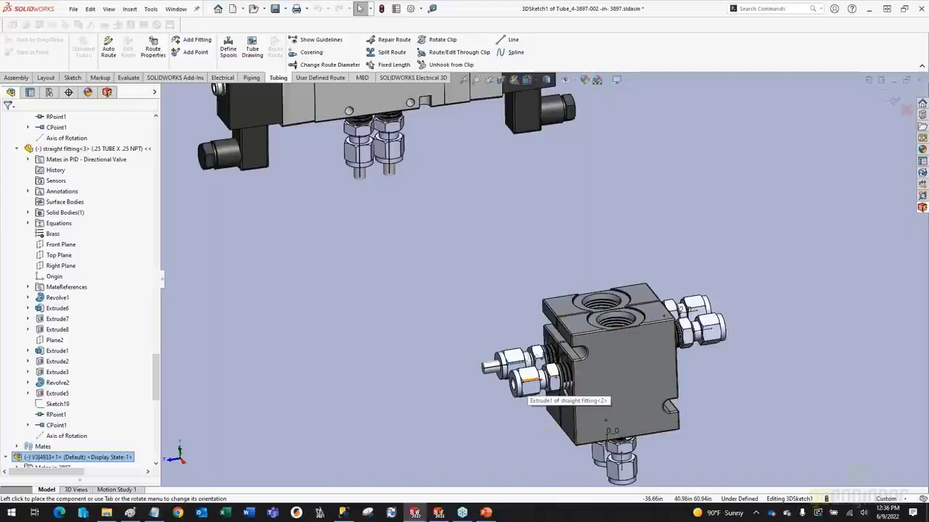
scroll(605, 421, down, 3)
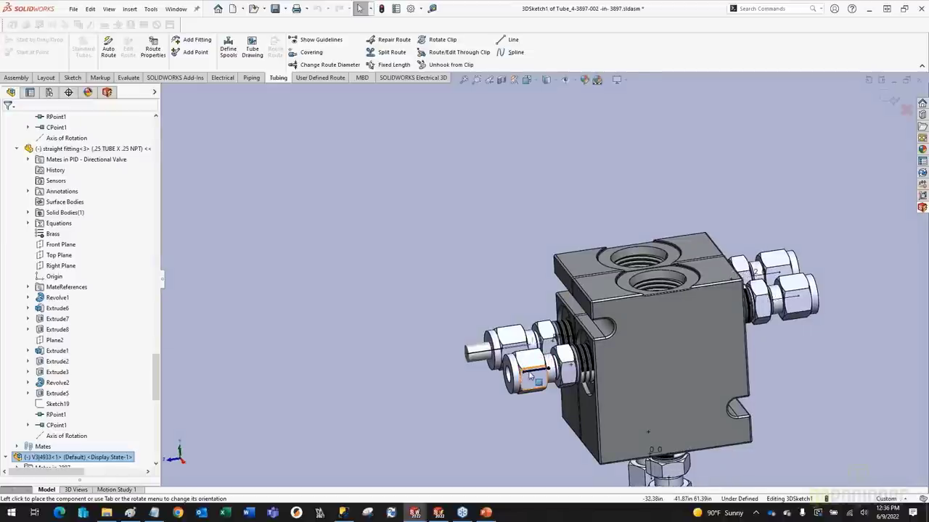
- Add the check valve block's left and bottom fittings to the route
right_click(530, 376)
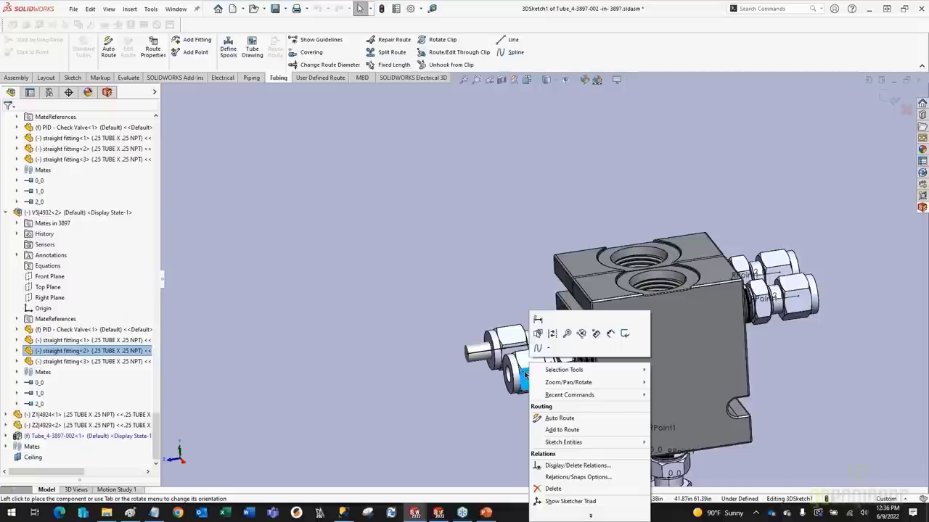
click(562, 430)
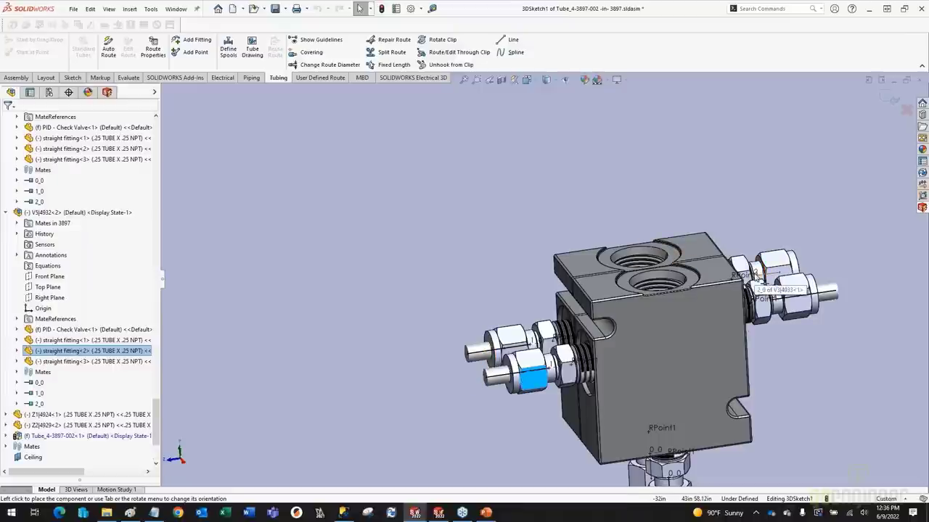
right_click(755, 272)
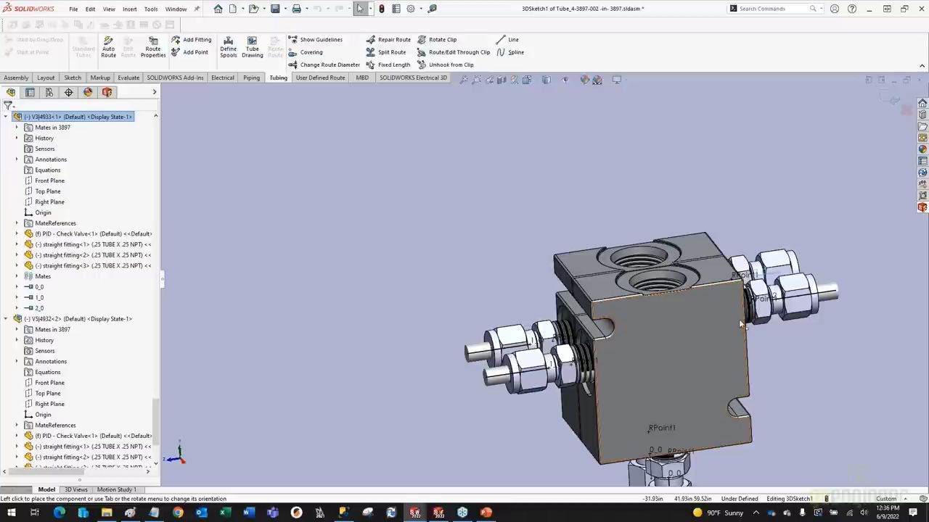
scroll(545, 281, up, 3)
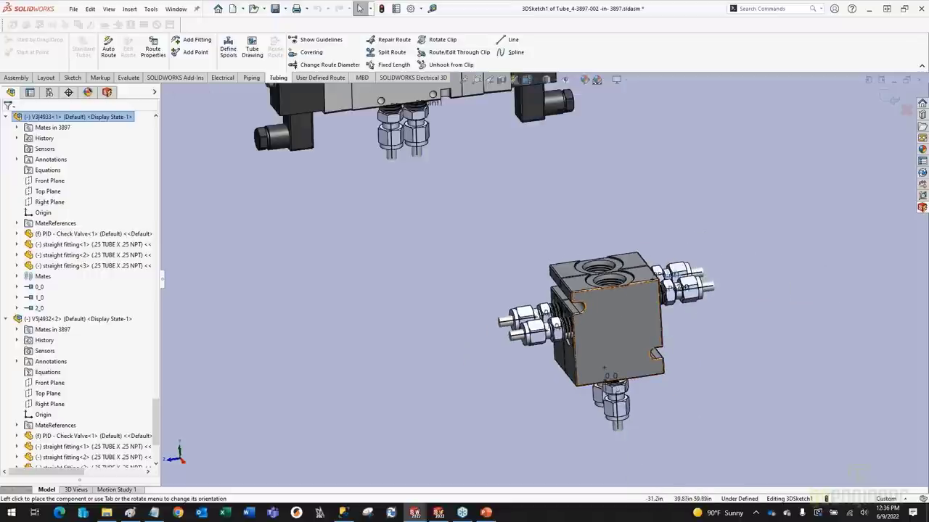
scroll(561, 253, down, 3)
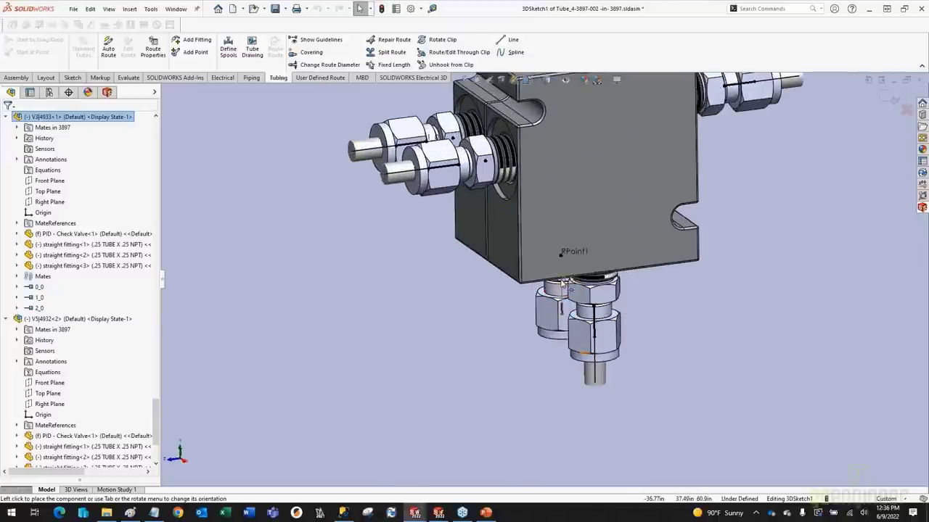
right_click(562, 283)
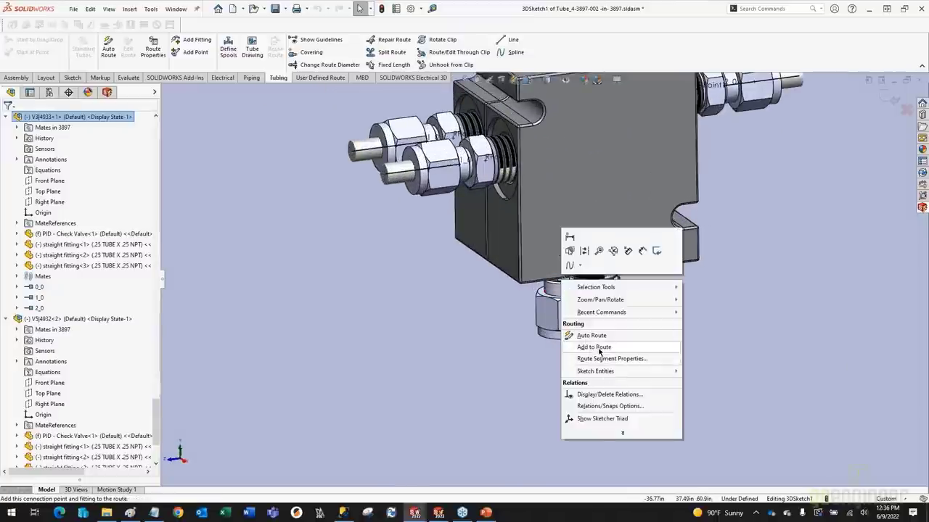
click(561, 370)
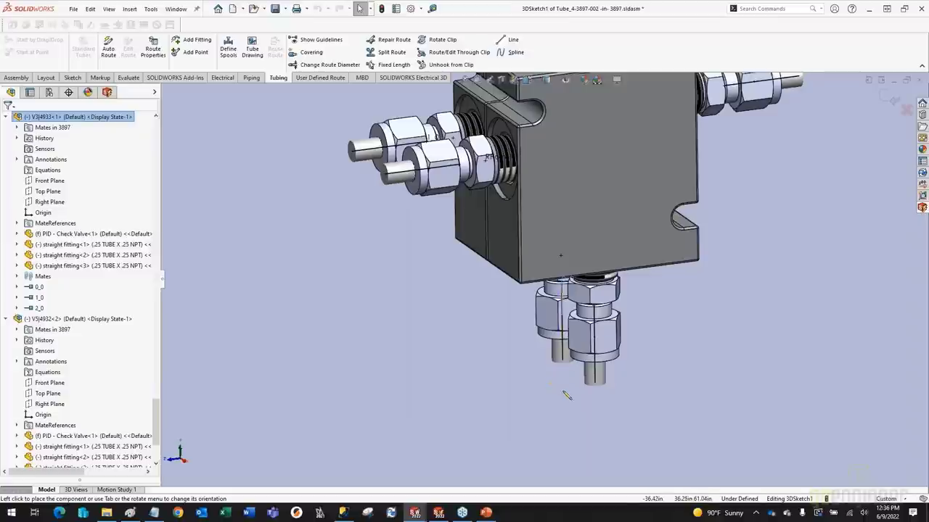
scroll(520, 364, up, 5)
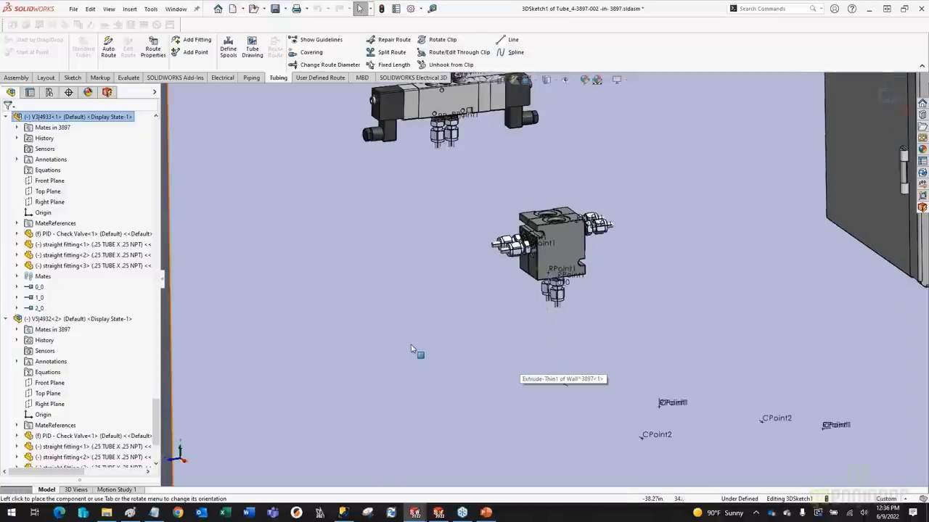
- Sketch a route line straight down from the check valve's bottom fitting, about 44.65 long
scroll(466, 338, up, 2)
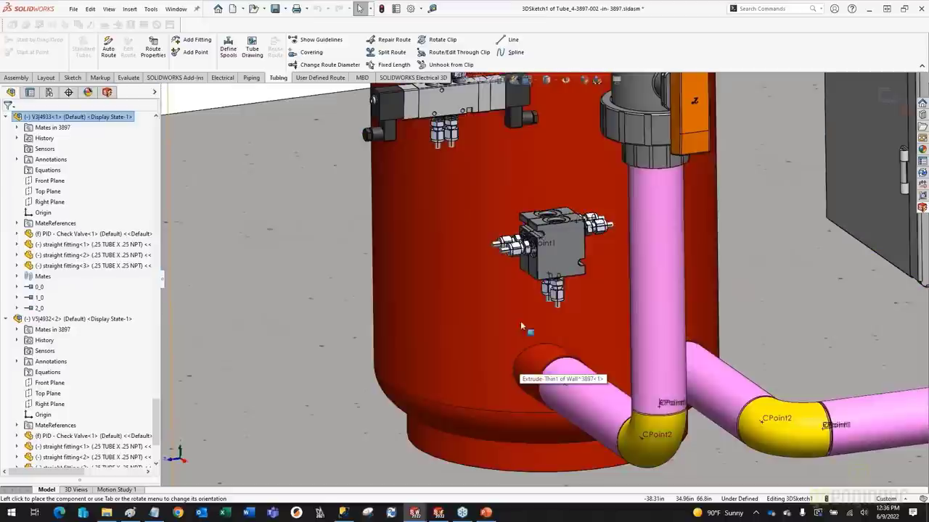
scroll(533, 310, down, 3)
middle_drag(533, 309, 323, 306)
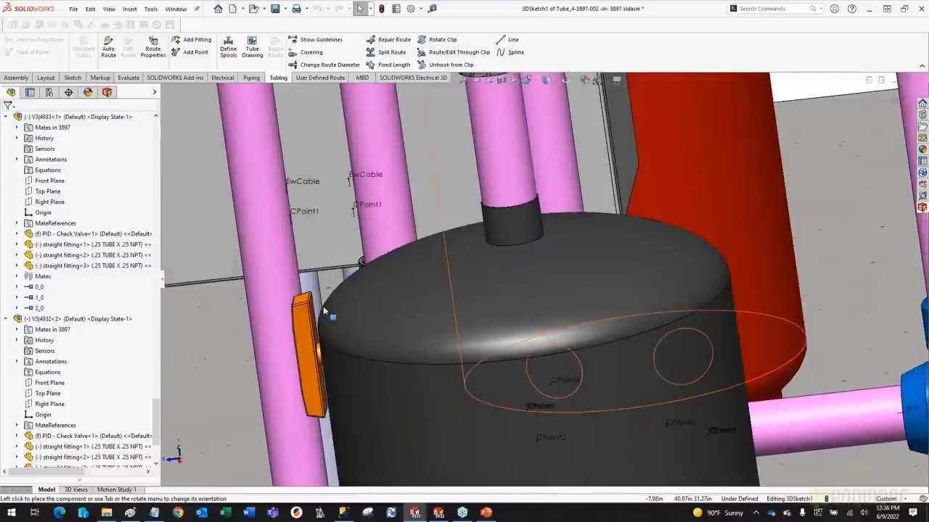
scroll(323, 306, up, 3)
scroll(305, 290, down, 2)
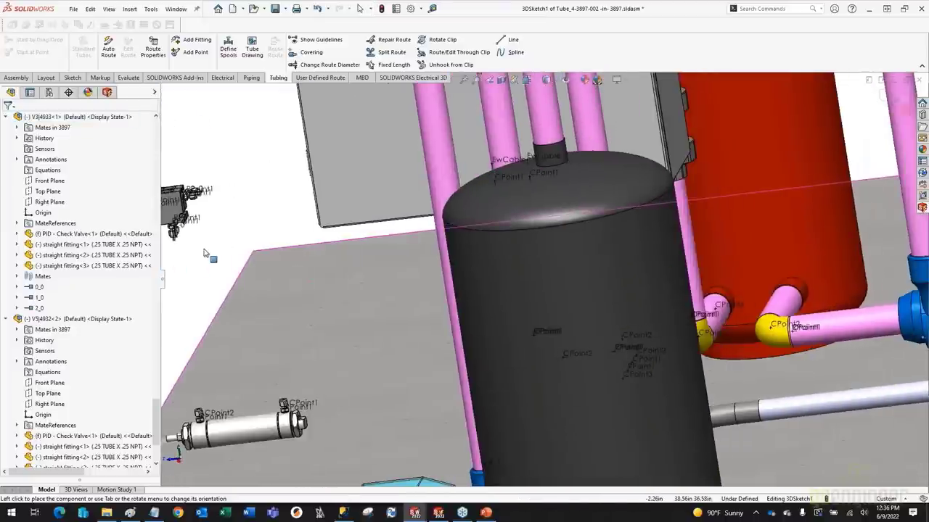
scroll(273, 257, down, 5)
scroll(274, 256, down, 3)
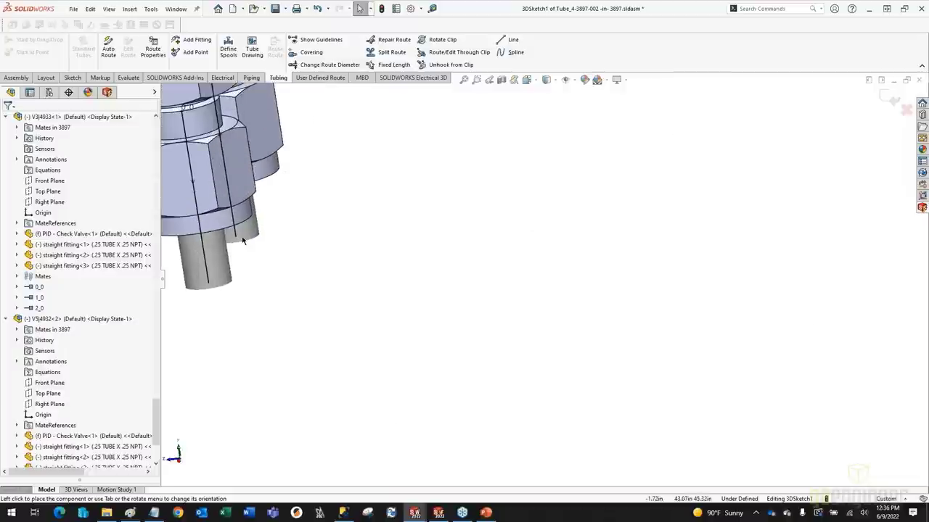
drag(235, 241, 290, 435)
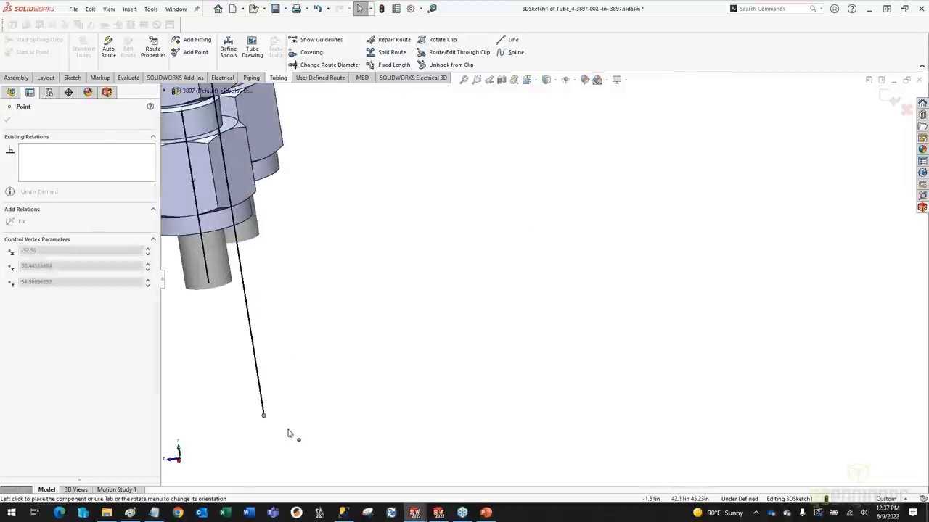
drag(210, 285, 232, 434)
scroll(387, 305, up, 6)
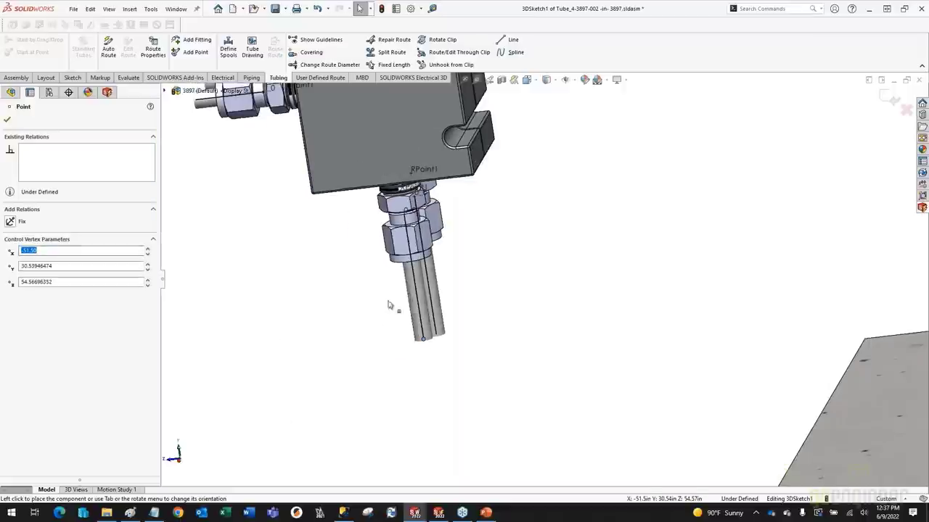
middle_drag(428, 291, 414, 277)
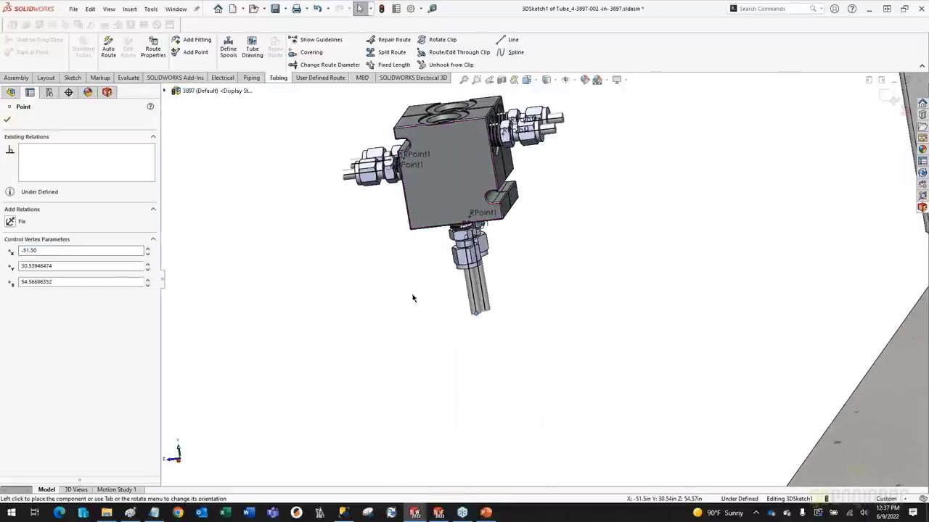
click(476, 298)
- Dimension the downward tube line to 10in
click(433, 323)
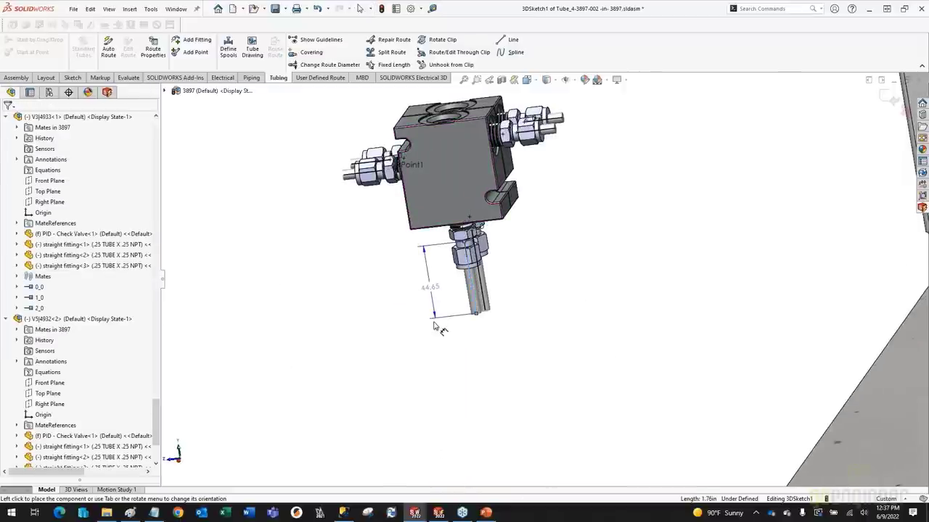
click(434, 324)
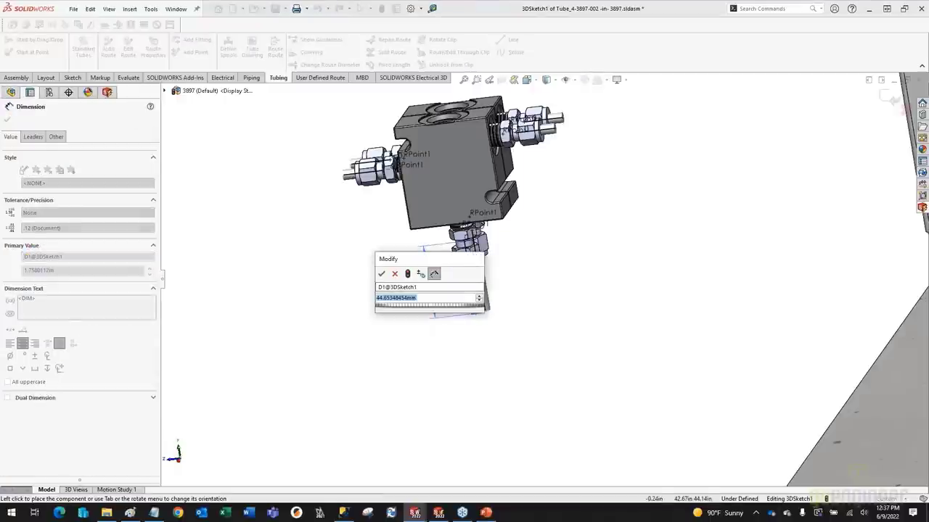
text(10in)
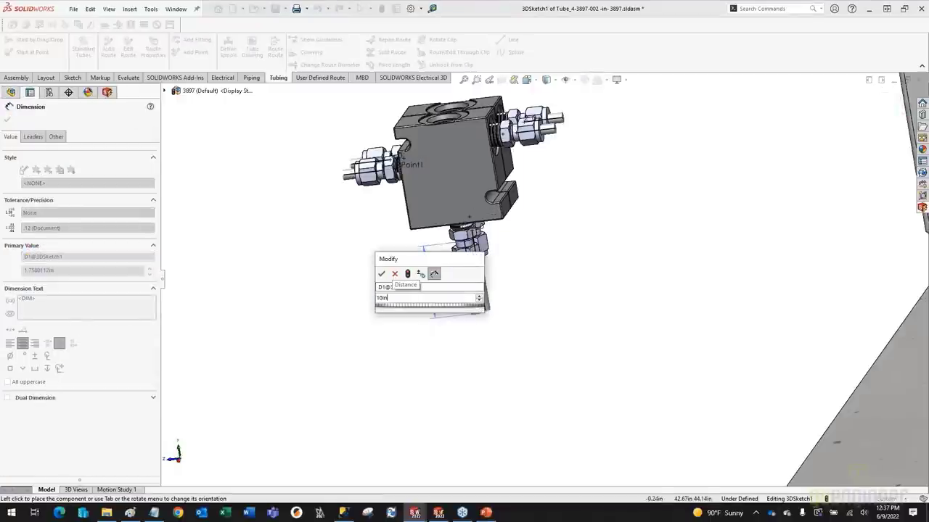
key(Escape)
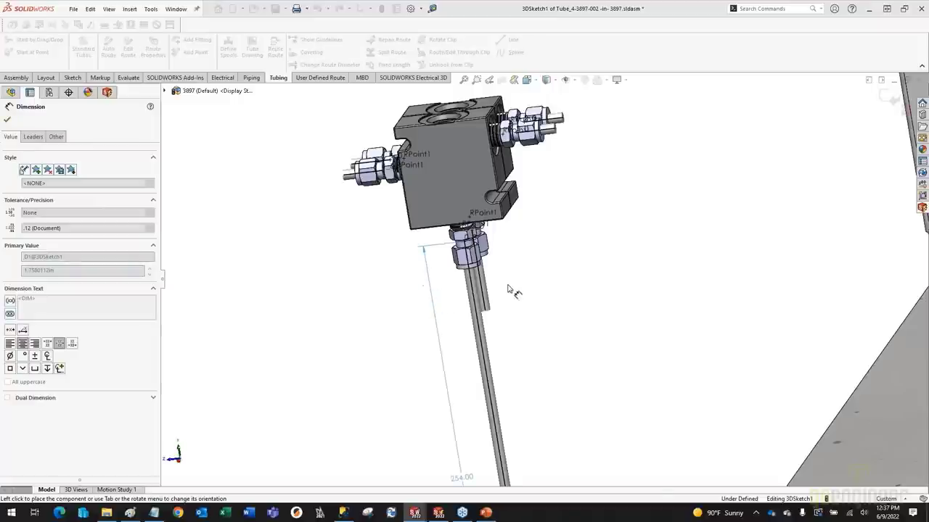
- Set the tube's second length dimension to 10in as well, then exit dimensioning
click(412, 297)
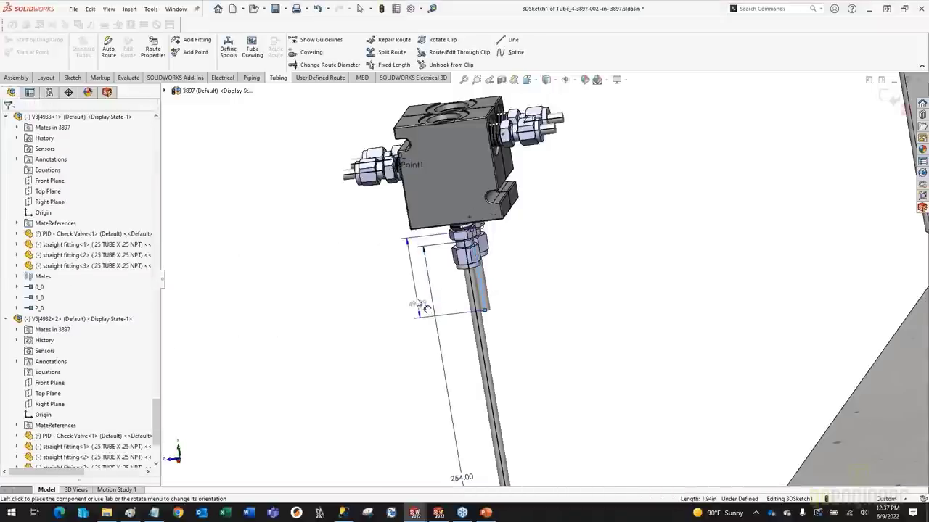
click(424, 306)
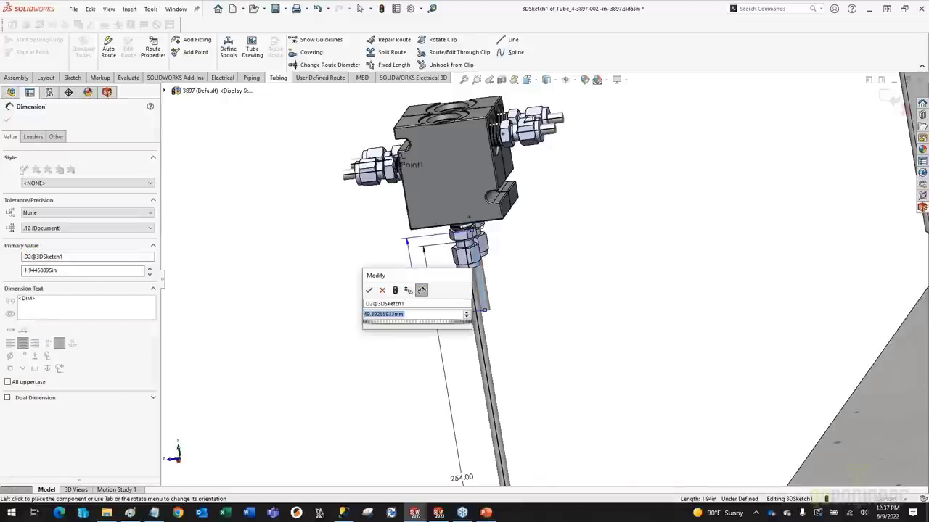
text(10in)
click(369, 291)
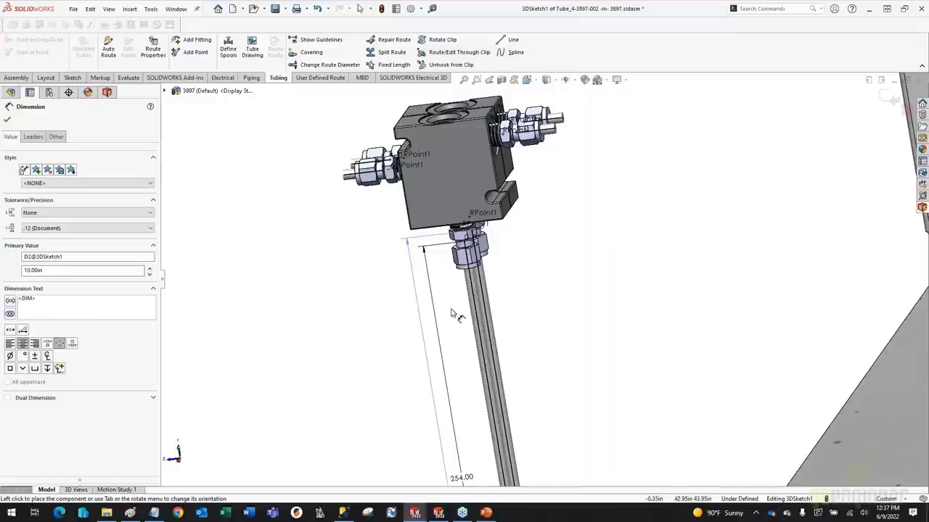
scroll(444, 303, up, 5)
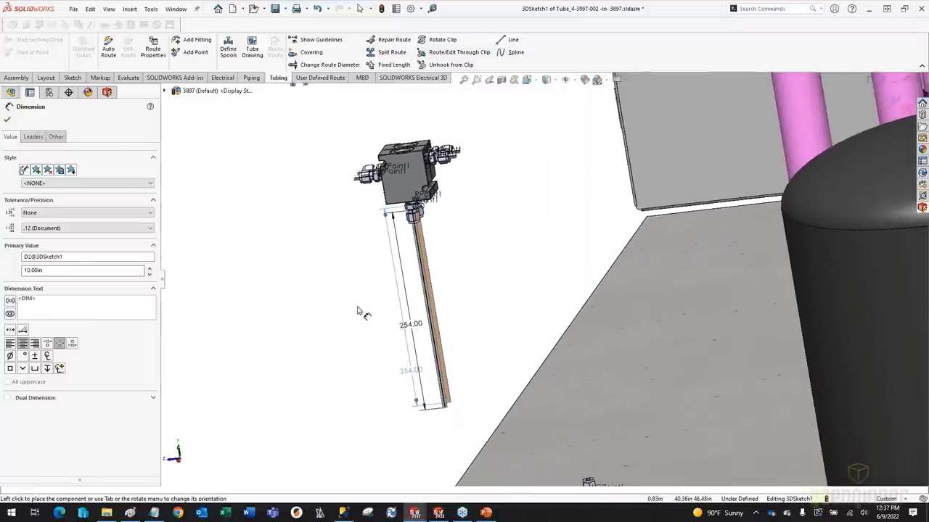
right_click(448, 261)
click(469, 301)
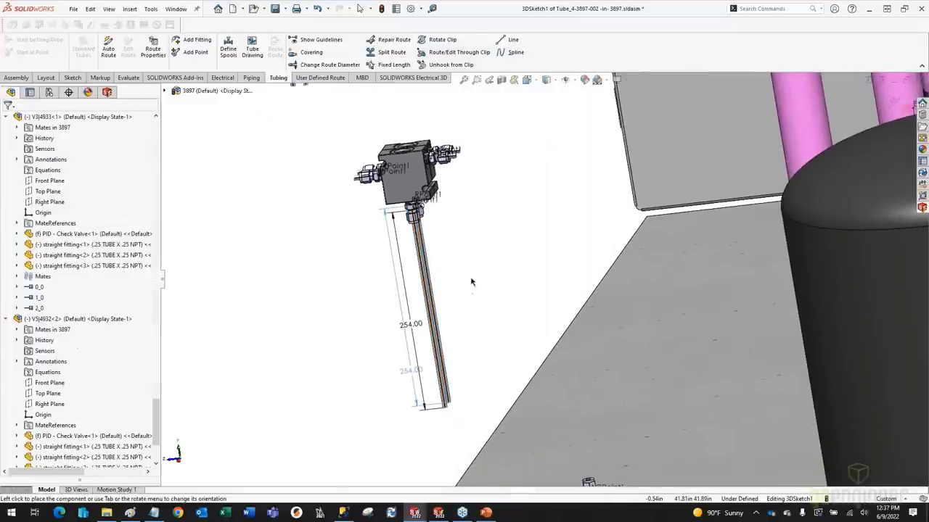
middle_drag(453, 237, 486, 310)
scroll(508, 330, up, 3)
scroll(534, 353, down, 6)
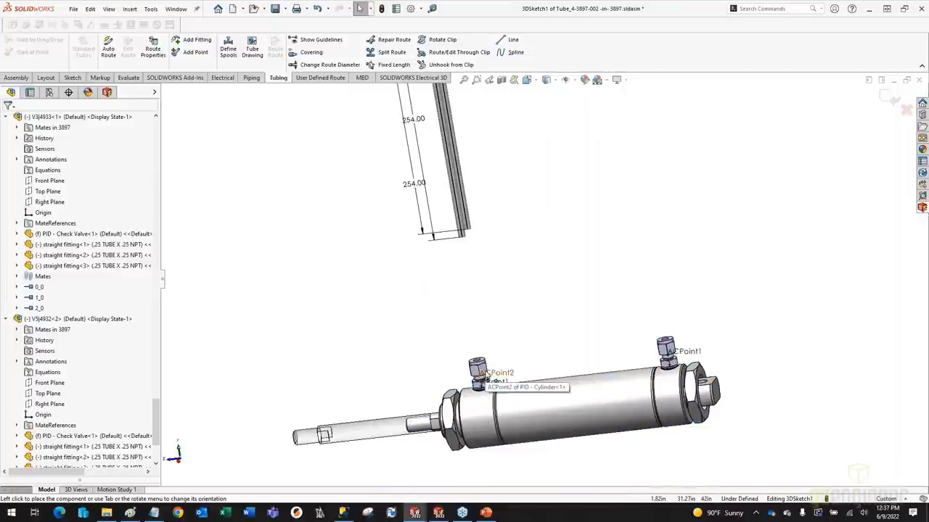
- Add both cylinder port fittings, CPoint2 and CPoint1, to the tube route
right_click(486, 374)
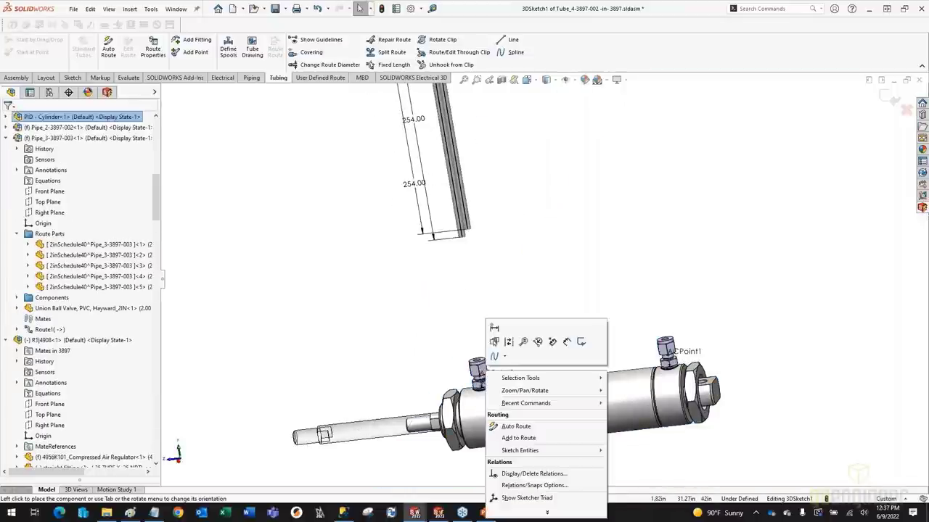
click(517, 438)
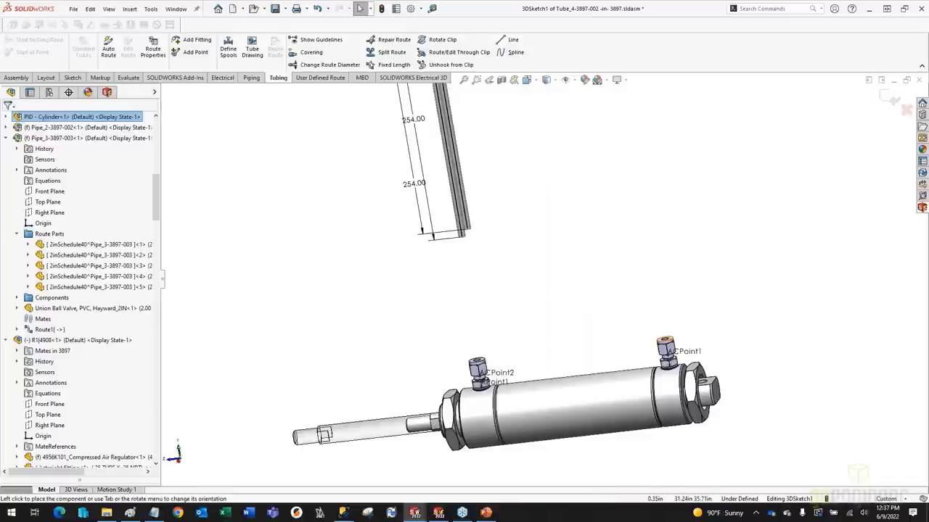
click(681, 354)
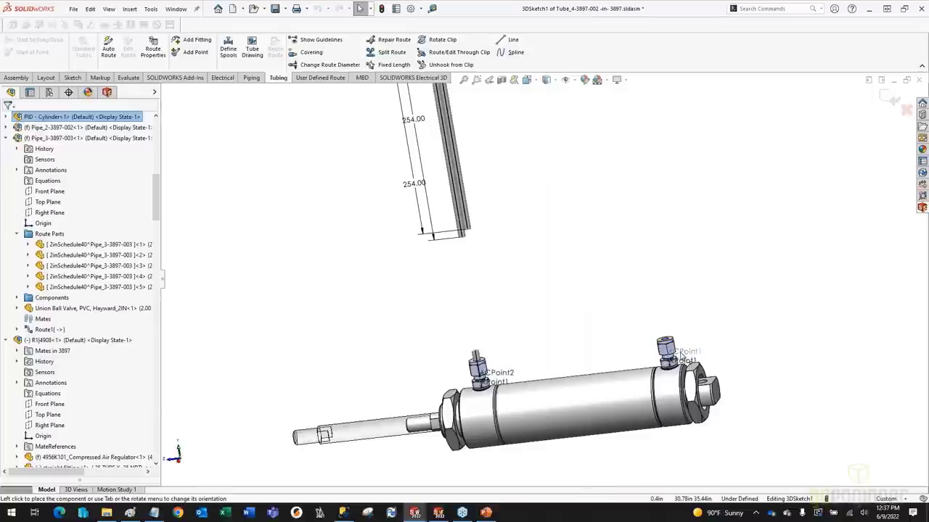
right_click(681, 354)
click(701, 421)
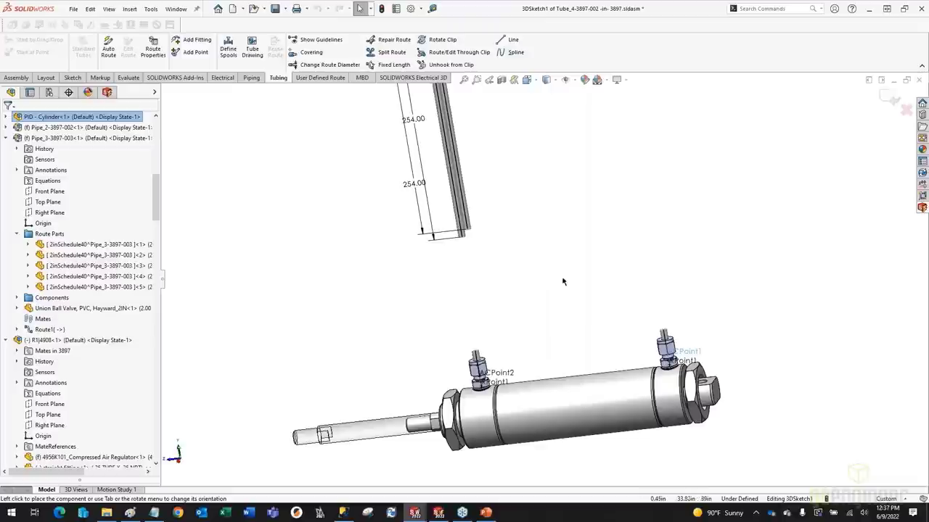
- Draw spline tubes from the vertical line's end to cylinder fittings CPoint1 and CPoint2
click(513, 53)
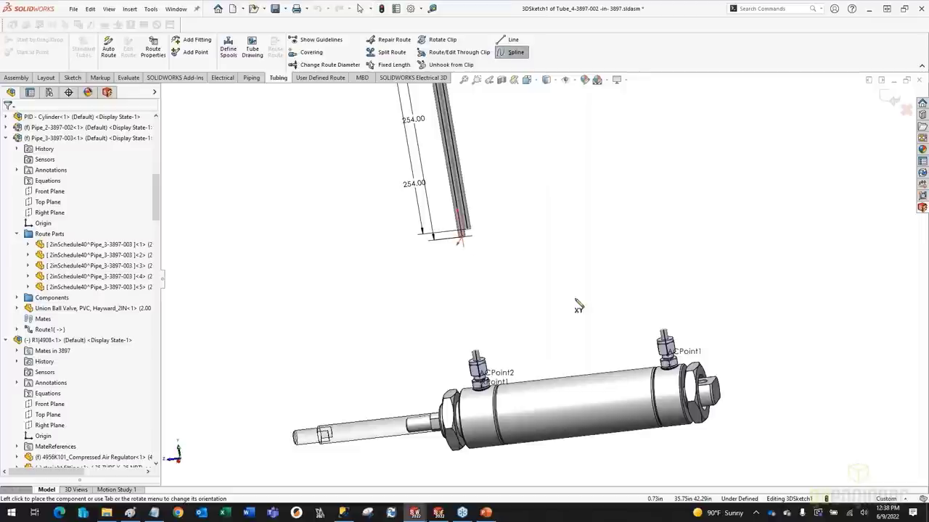
double_click(664, 332)
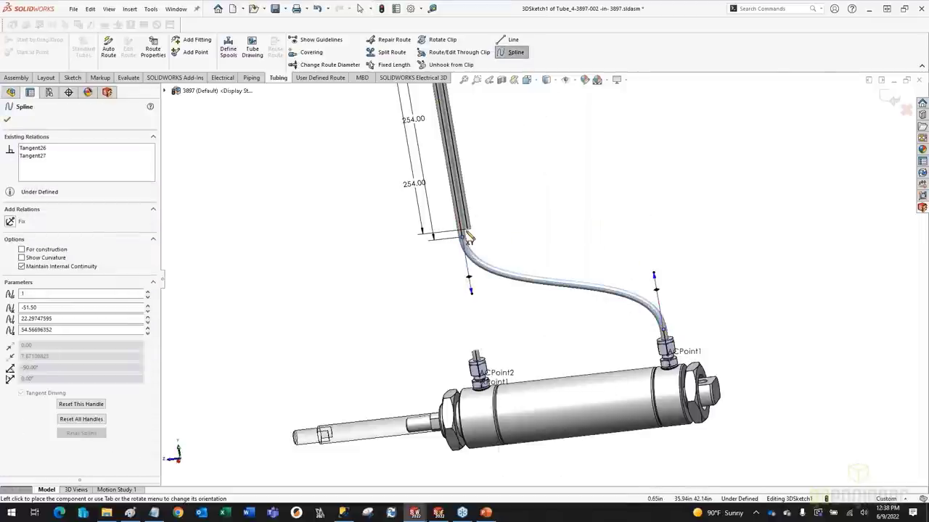
drag(473, 283, 508, 321)
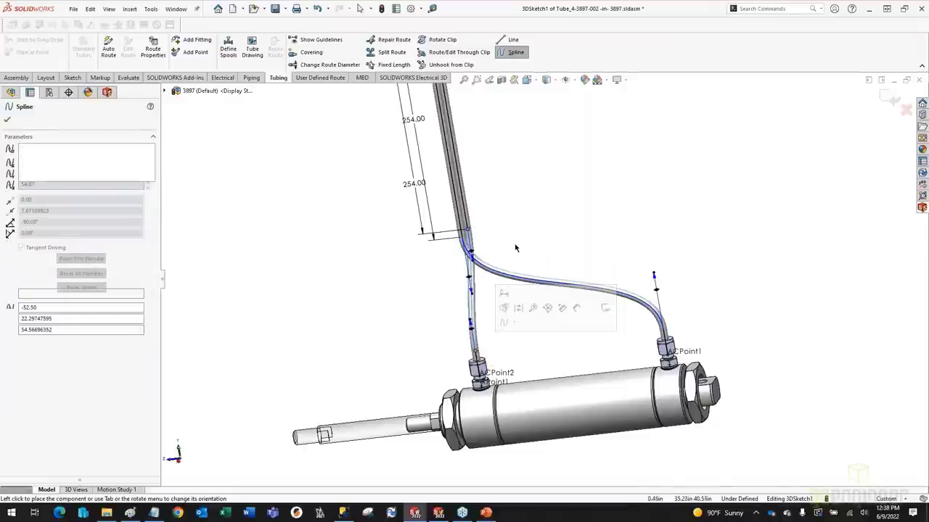
click(491, 264)
ctrl+middle_drag(511, 445, 541, 336)
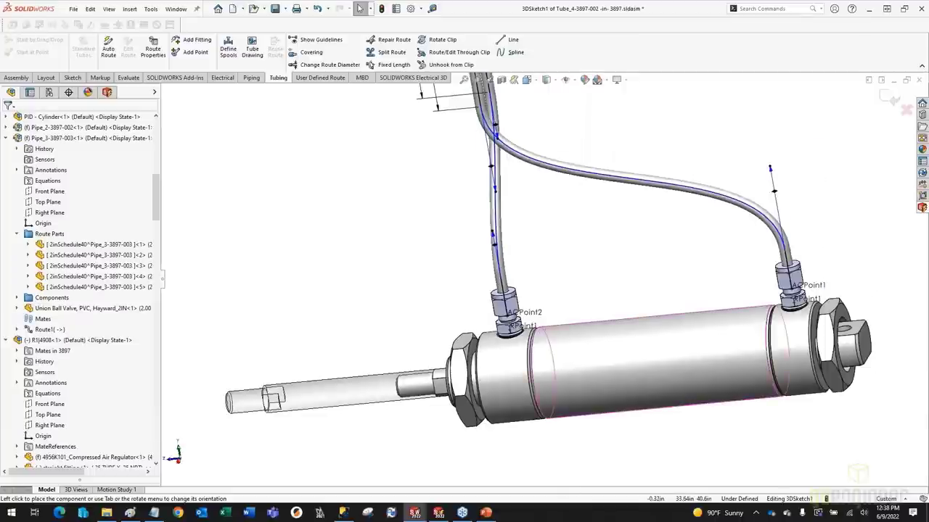
scroll(565, 305, down, 4)
scroll(586, 317, up, 3)
middle_drag(586, 318, 569, 218)
scroll(584, 324, down, 3)
scroll(583, 323, up, 3)
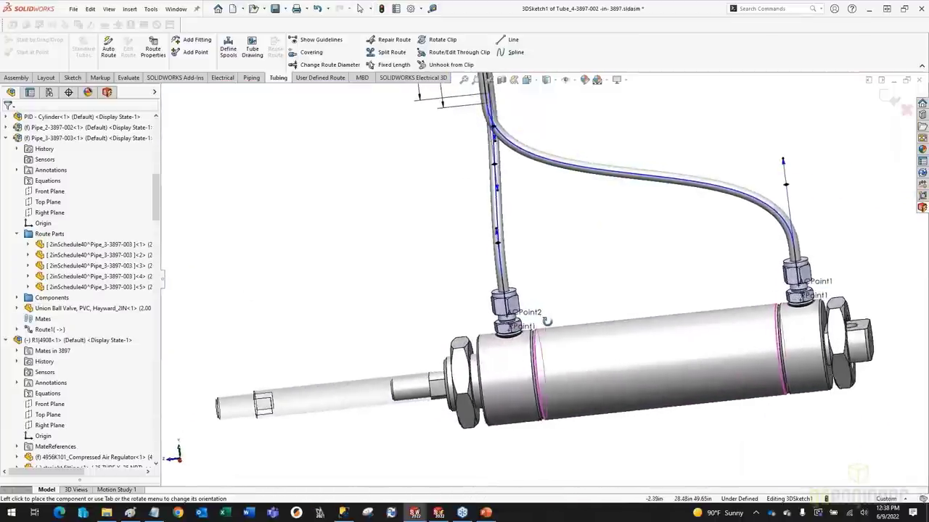
scroll(569, 218, up, 5)
scroll(496, 199, down, 6)
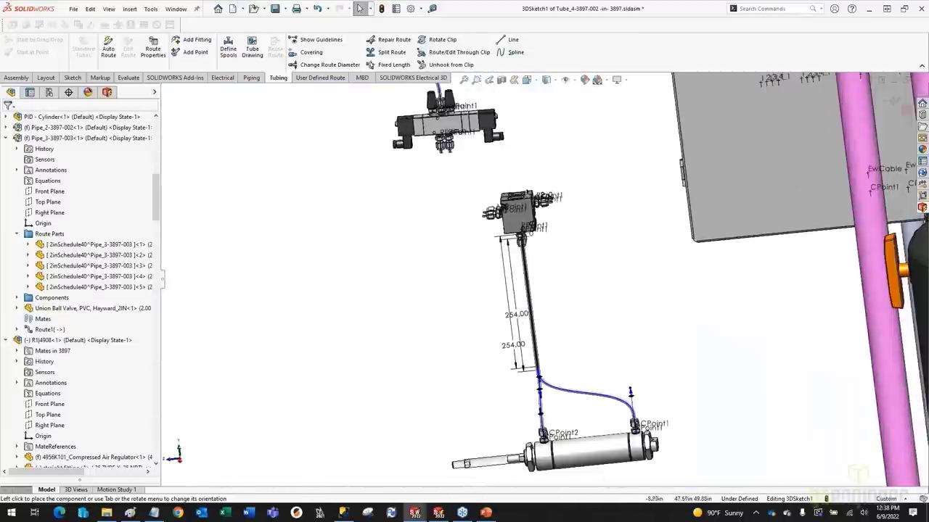
- Sketch a spline tube from the first upper valve fitting to the left valve-block fitting
middle_drag(506, 199, 435, 191)
scroll(436, 185, down, 2)
click(512, 53)
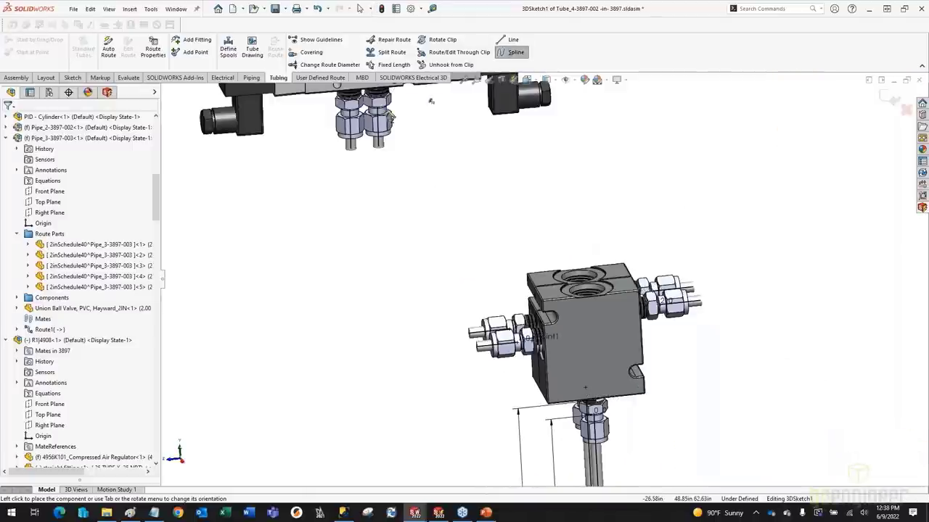
click(378, 147)
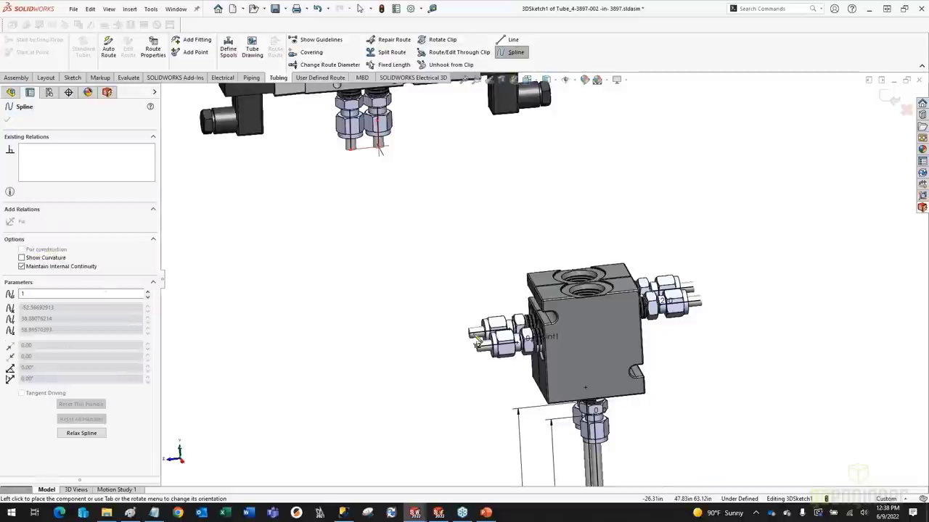
double_click(469, 334)
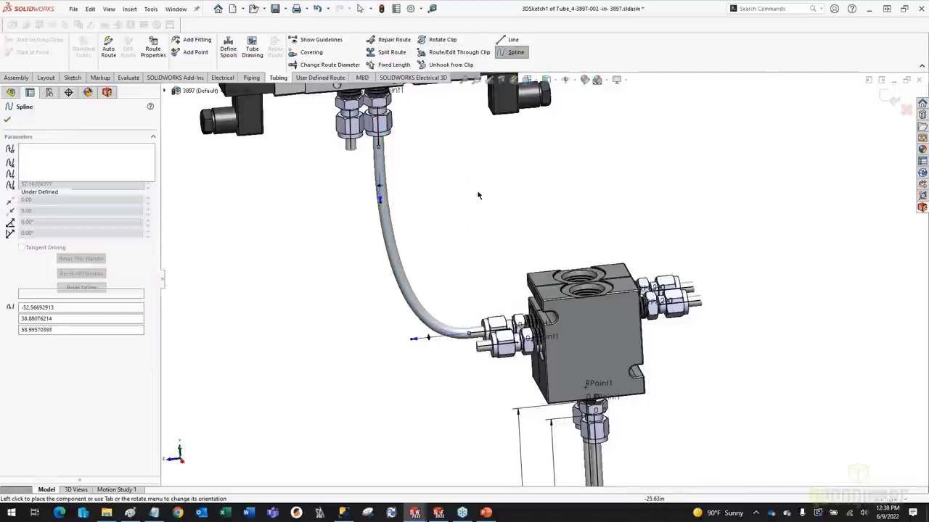
- Add a second spline tube from the other upper fitting to the lower left valve-block fitting
click(498, 55)
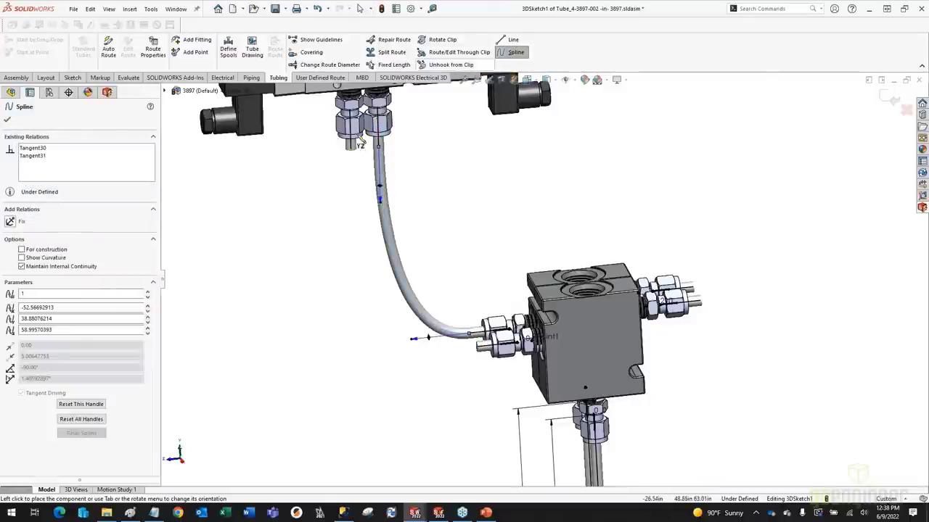
click(351, 149)
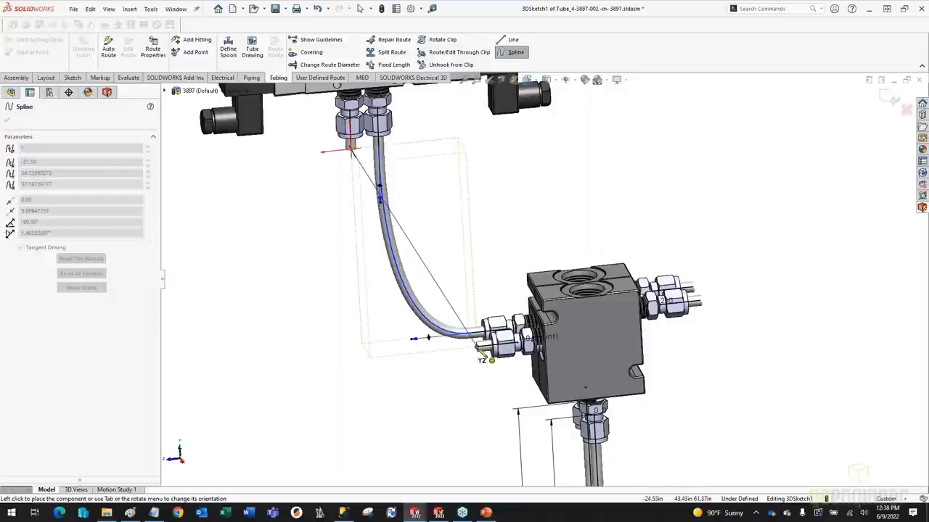
double_click(478, 350)
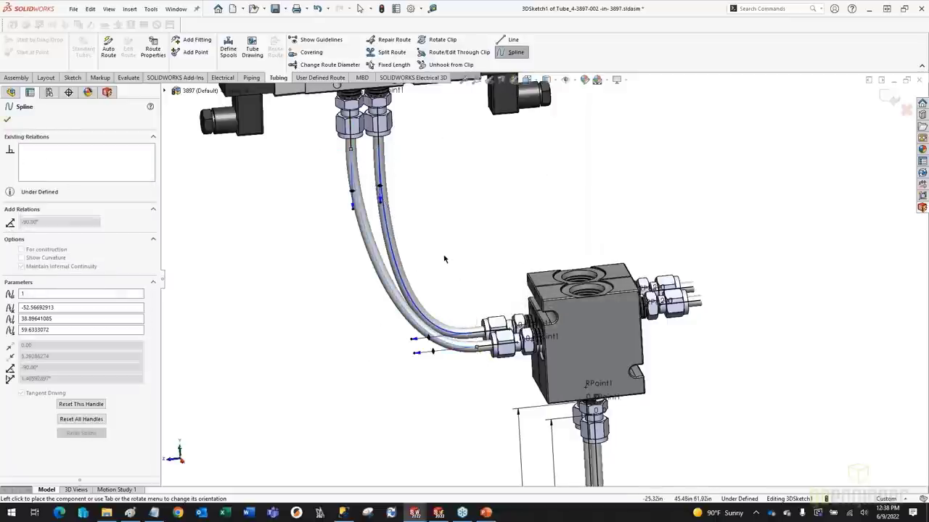
key(Escape)
middle_drag(540, 294, 462, 302)
scroll(528, 265, up, 3)
scroll(593, 385, down, 2)
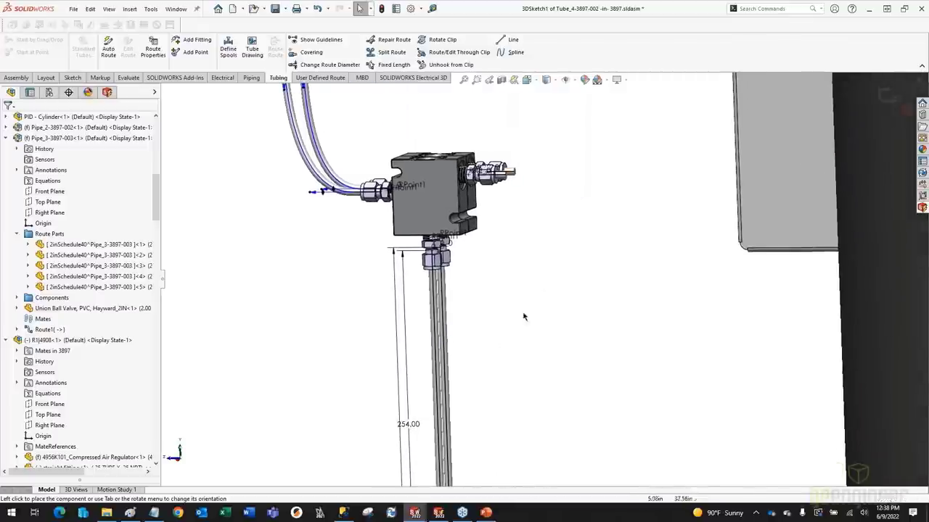
ctrl+middle_drag(475, 334, 422, 325)
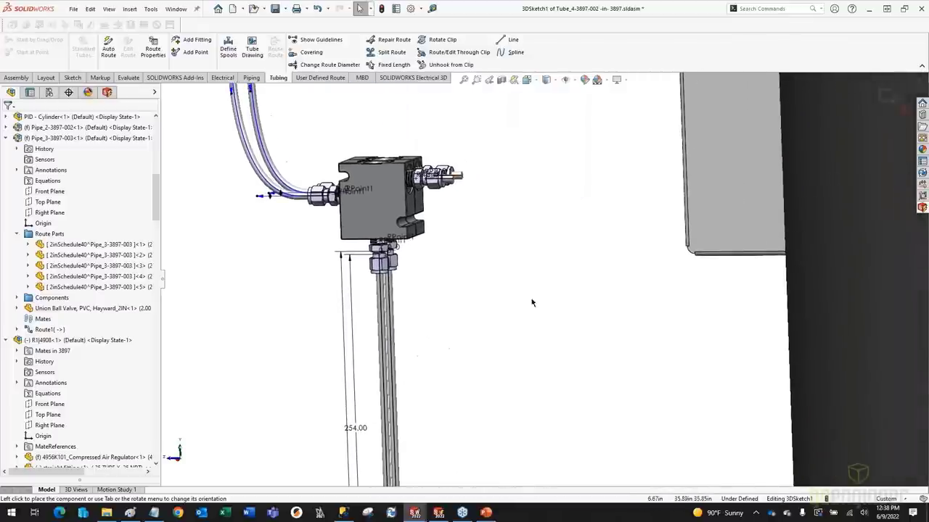
- Drop a MALE BRANCH TEE from tube fittings onto the vertical tube, branch flipped left
click(922, 115)
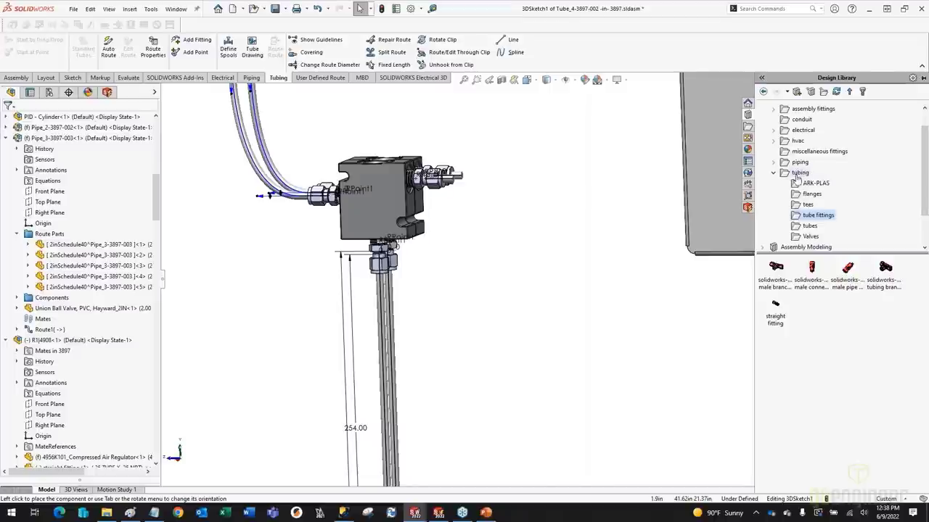
click(883, 280)
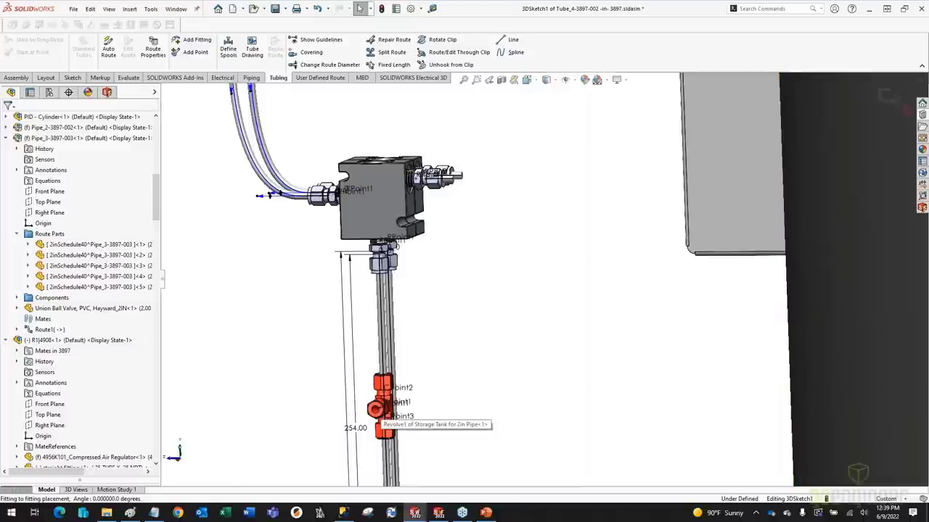
key(Tab)
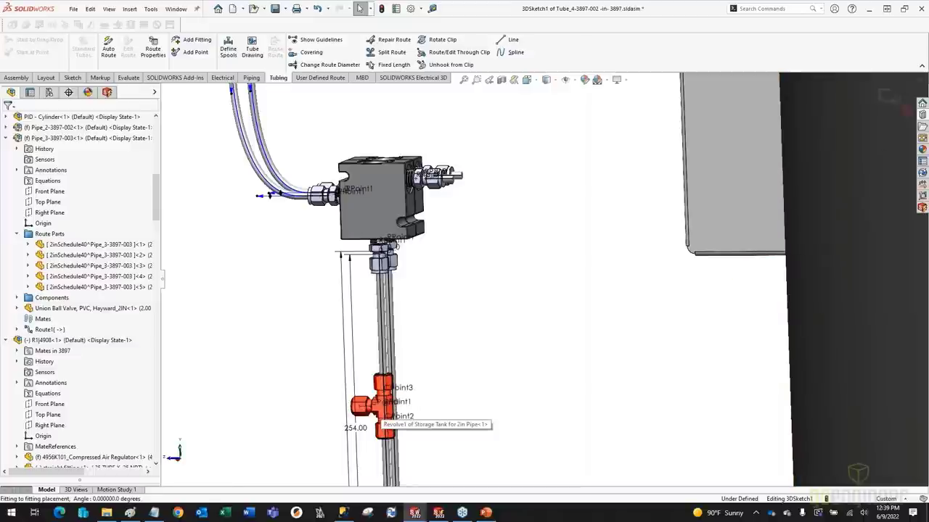
click(378, 414)
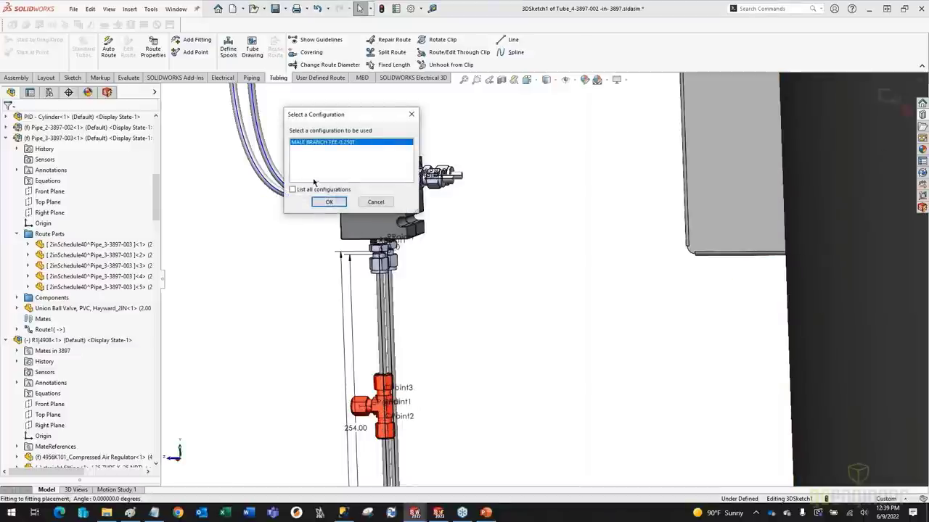
click(324, 203)
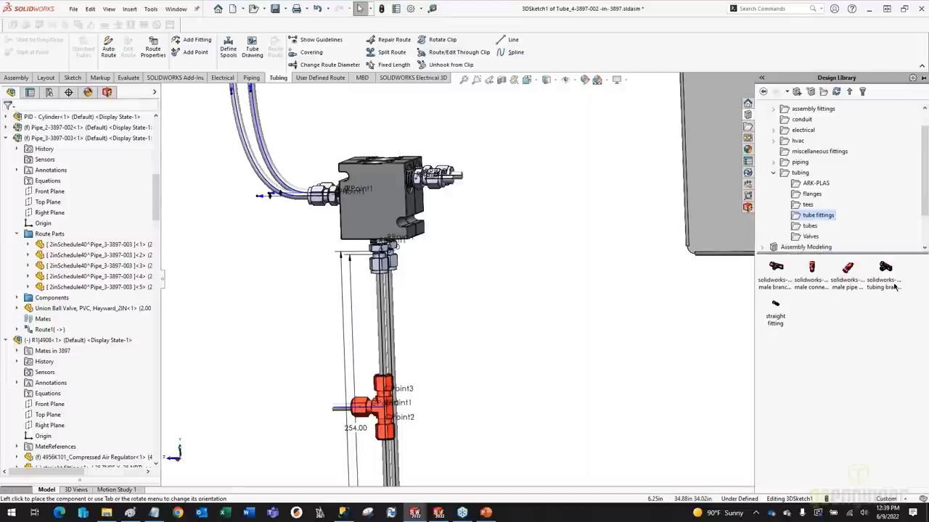
click(886, 272)
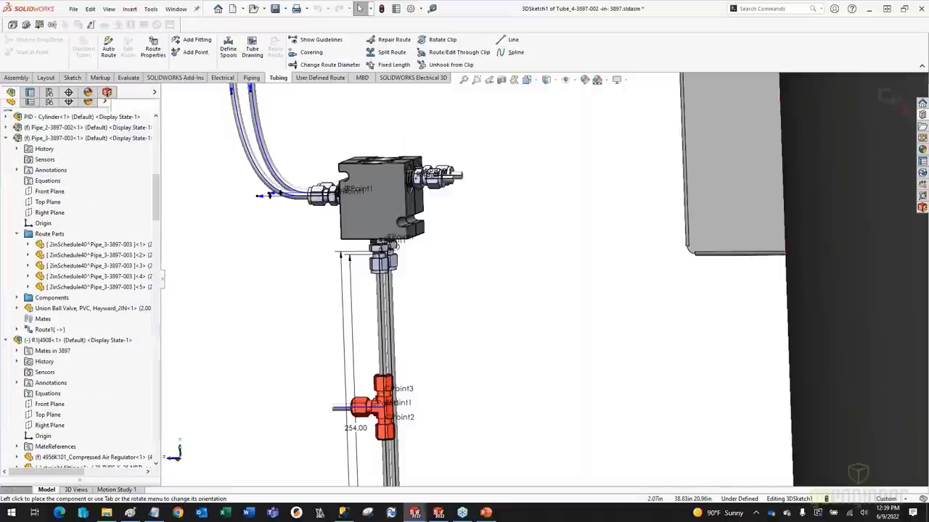
- Stack a second MALE BRANCH TEE on the vertical tube above the first one
click(922, 208)
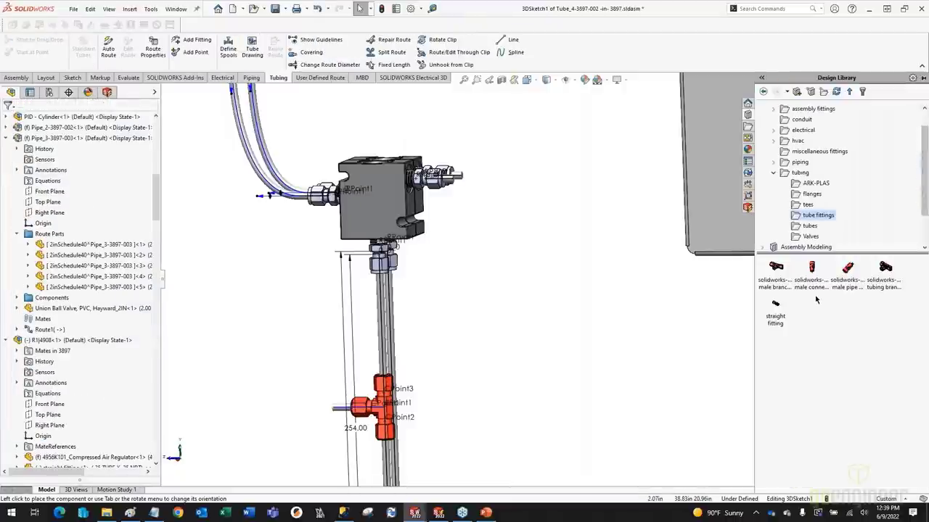
click(886, 282)
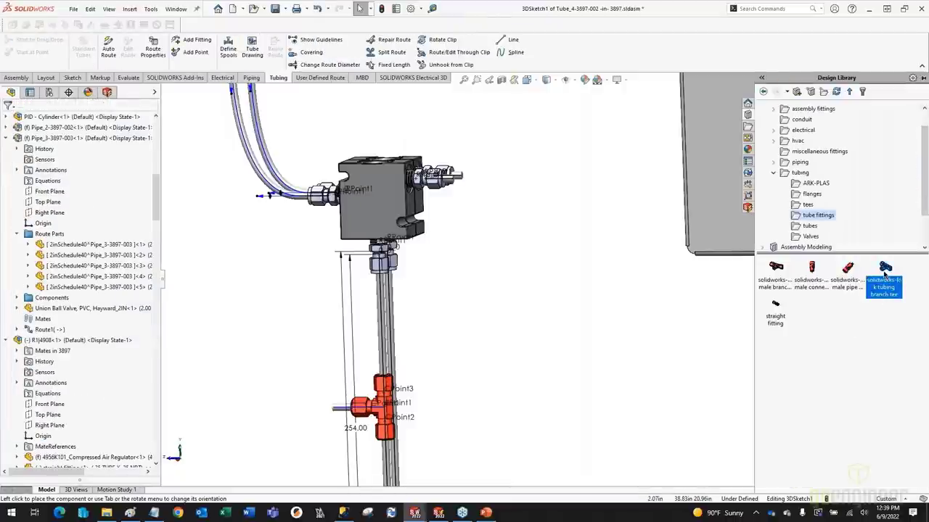
drag(884, 274, 570, 301)
drag(427, 338, 396, 377)
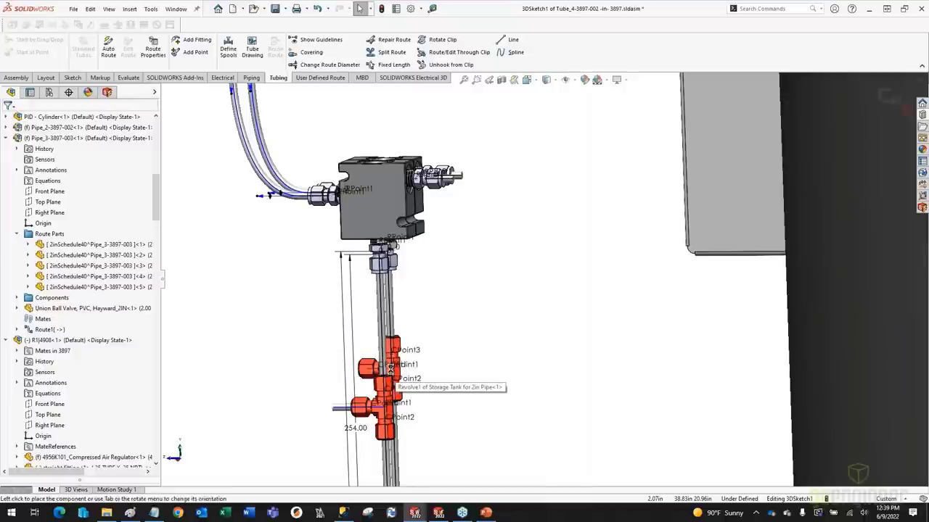
click(330, 203)
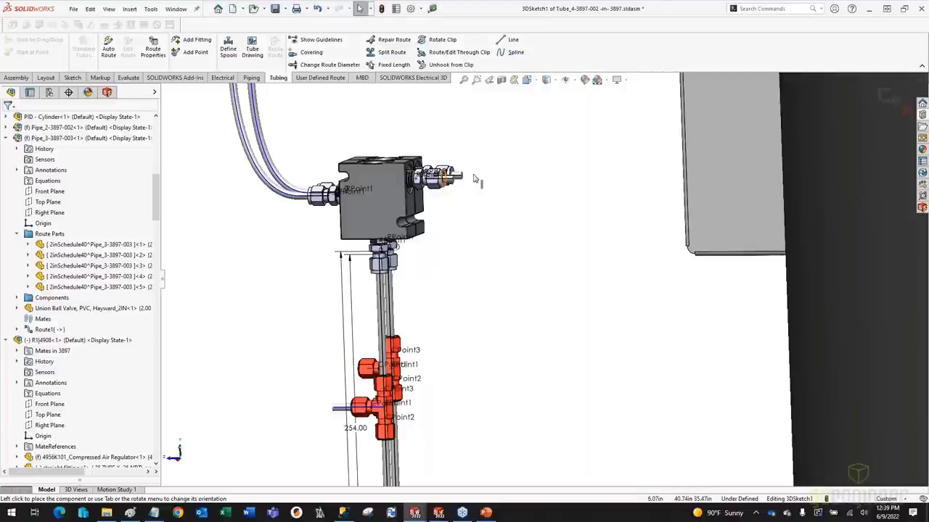
click(436, 355)
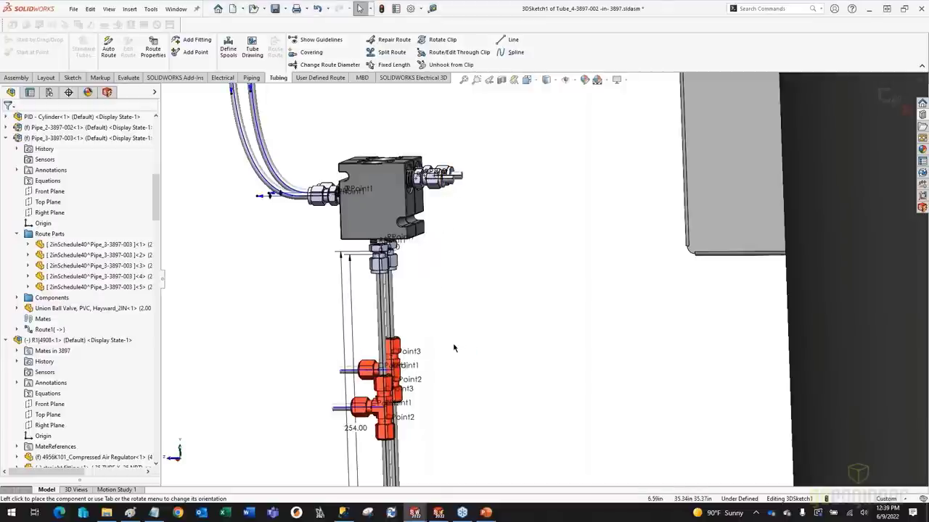
- Drag both tee tube stubs over to the right side and confirm the route rebuild
scroll(428, 390, down, 2)
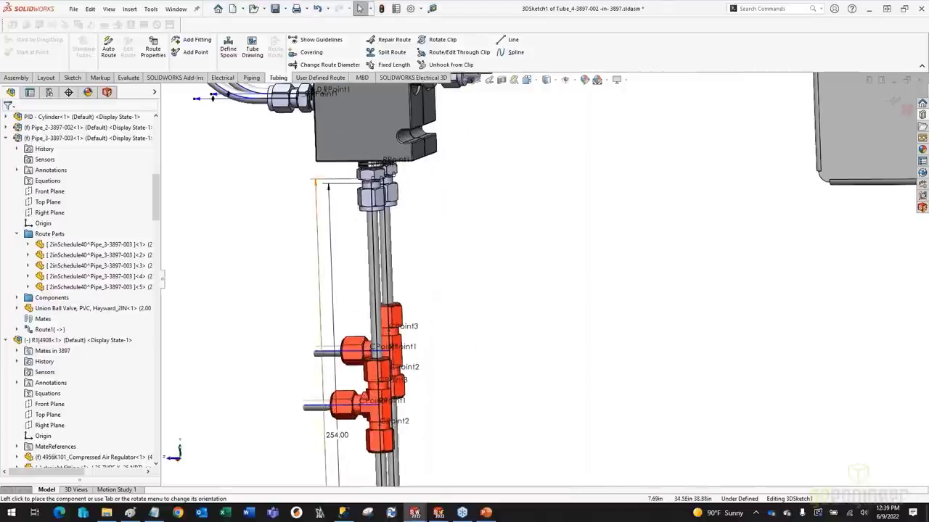
drag(409, 365, 493, 369)
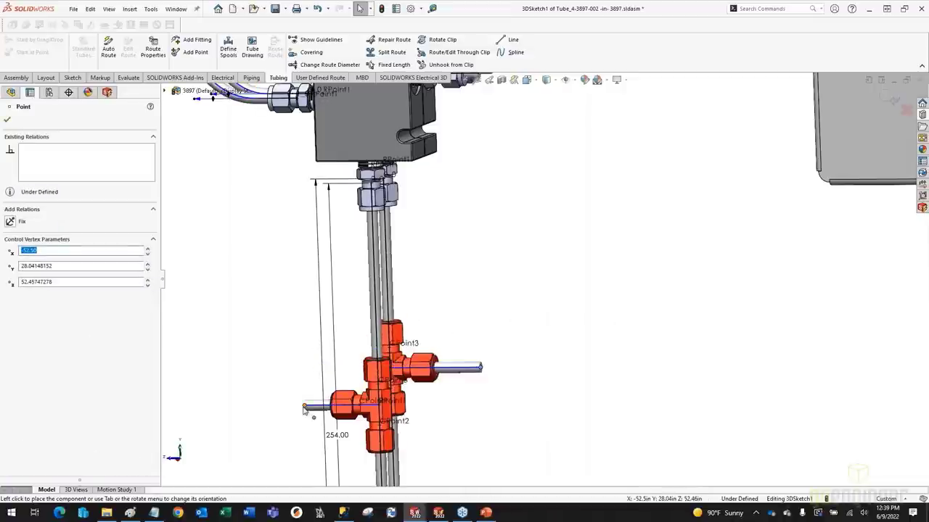
drag(304, 410, 464, 383)
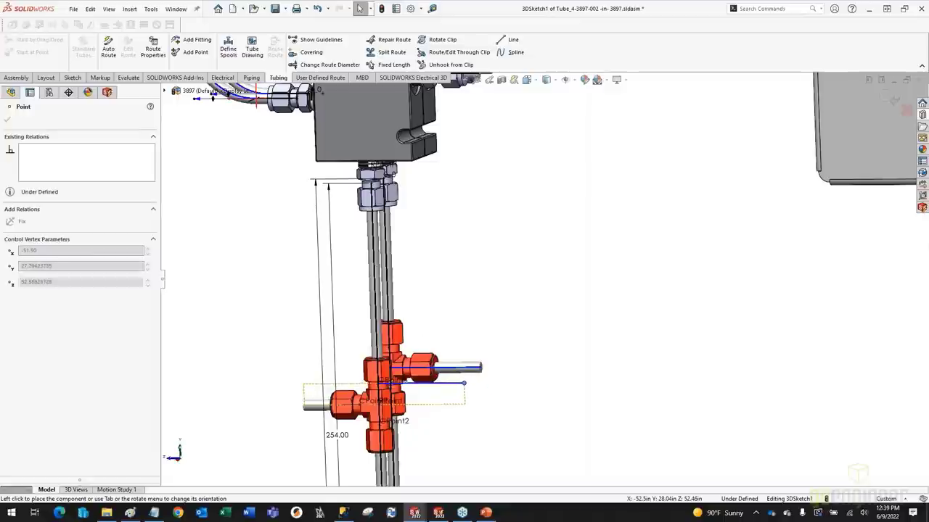
click(419, 293)
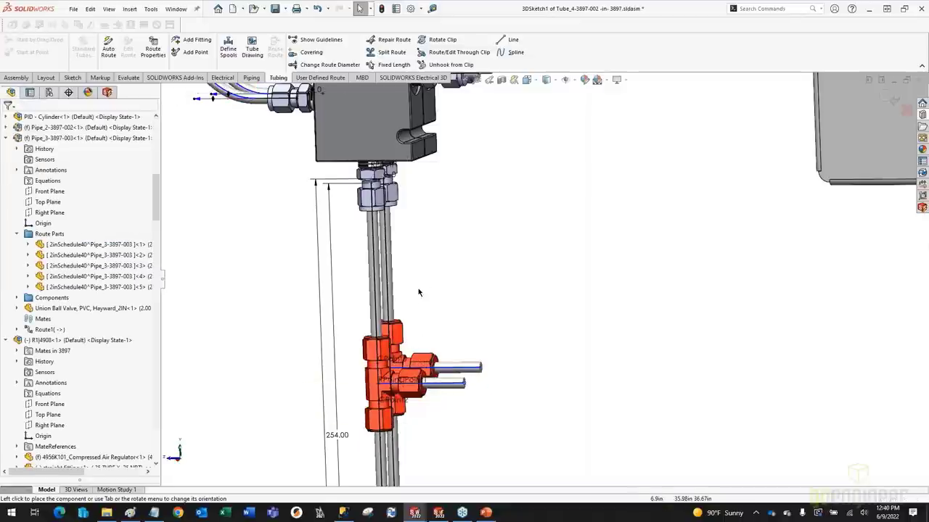
scroll(508, 225, up, 3)
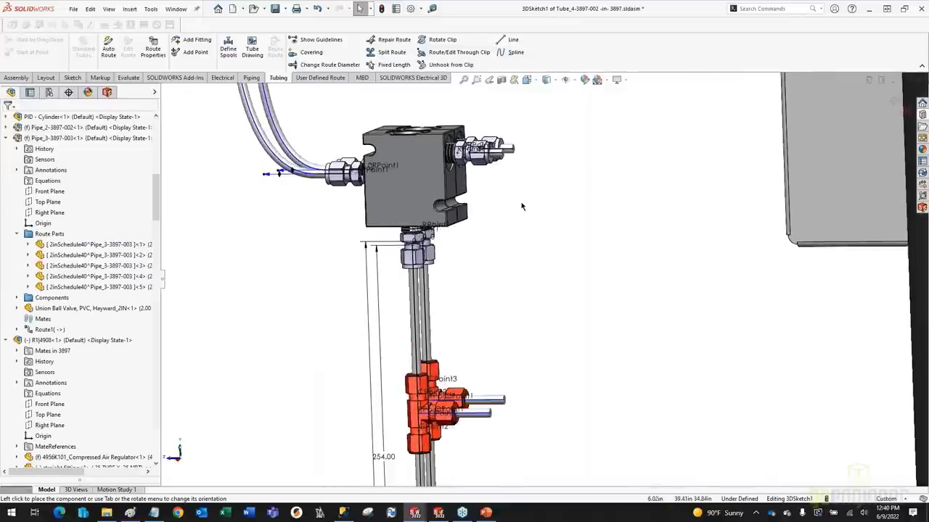
- Sketch a spline tube from the valve block's right-hand fitting down to a tee stub
click(514, 52)
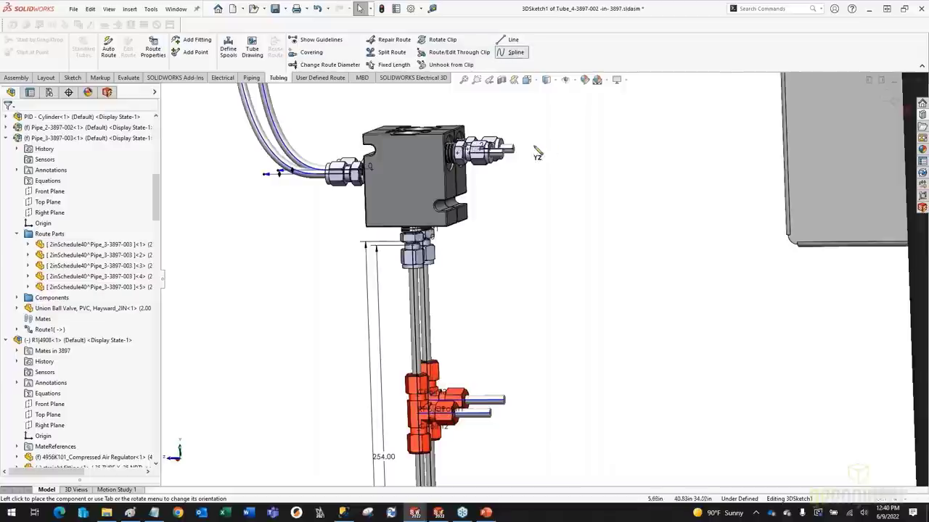
click(513, 149)
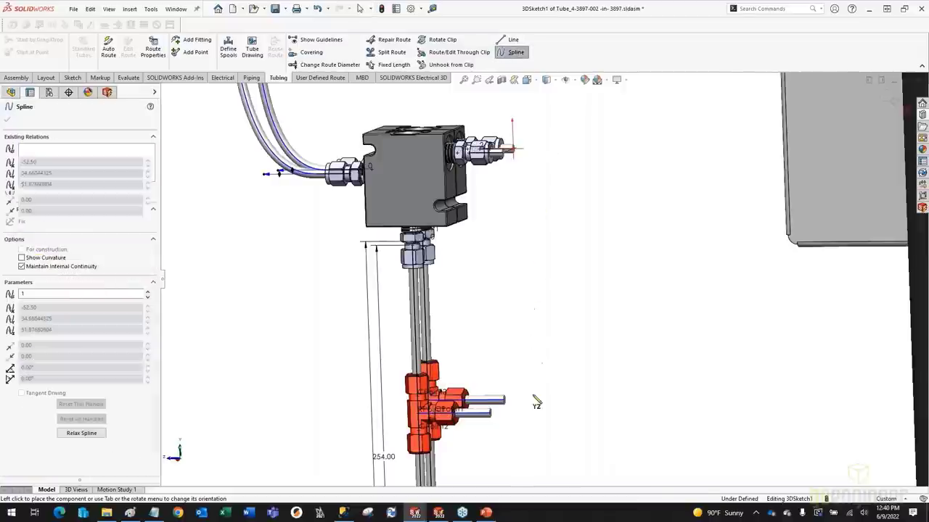
double_click(491, 414)
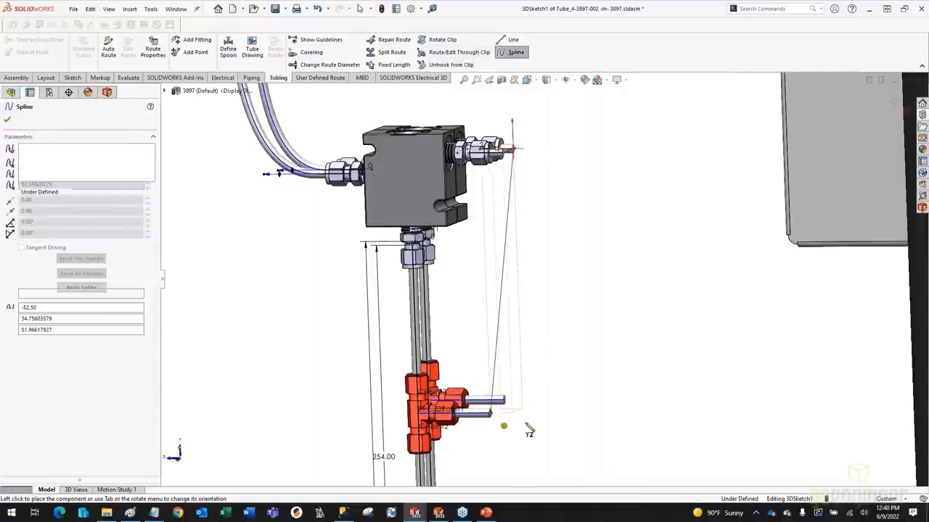
key(Escape)
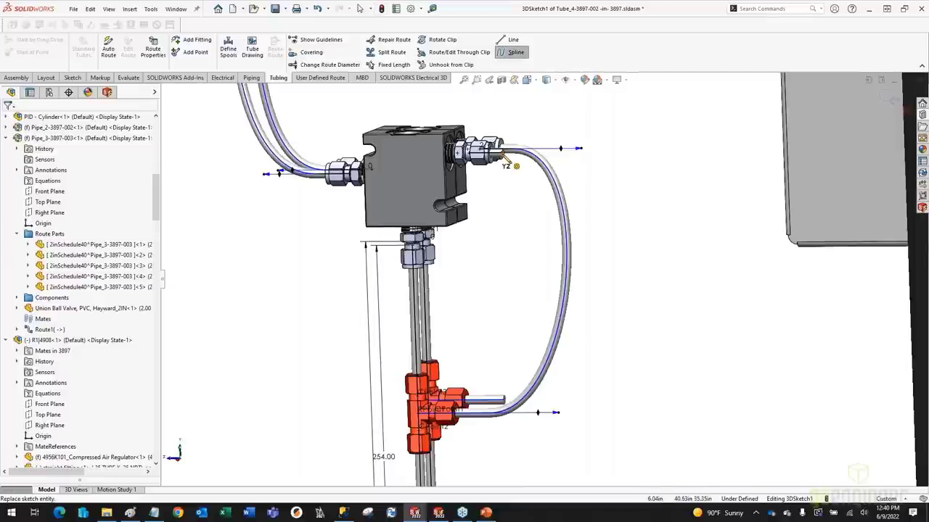
- Drag the spline endpoints to reshape the curved tubes into the tee branch ends
click(510, 371)
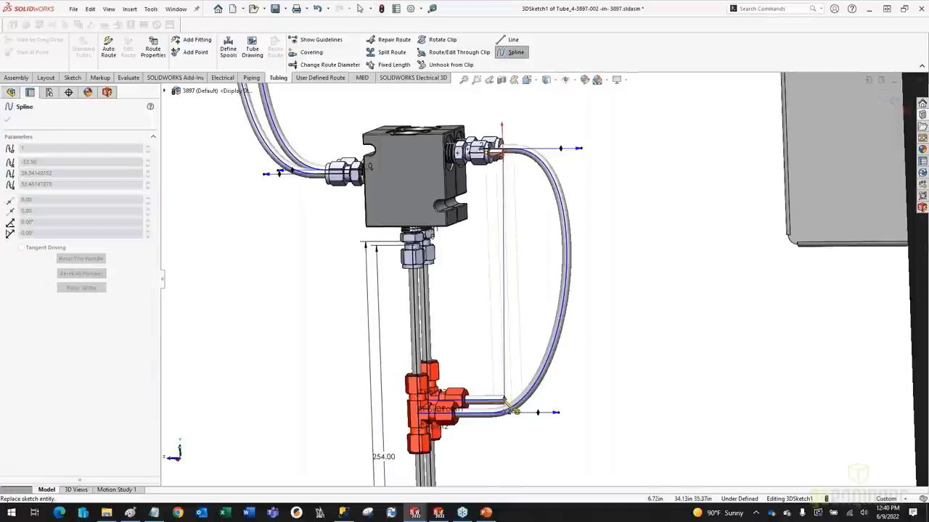
click(553, 354)
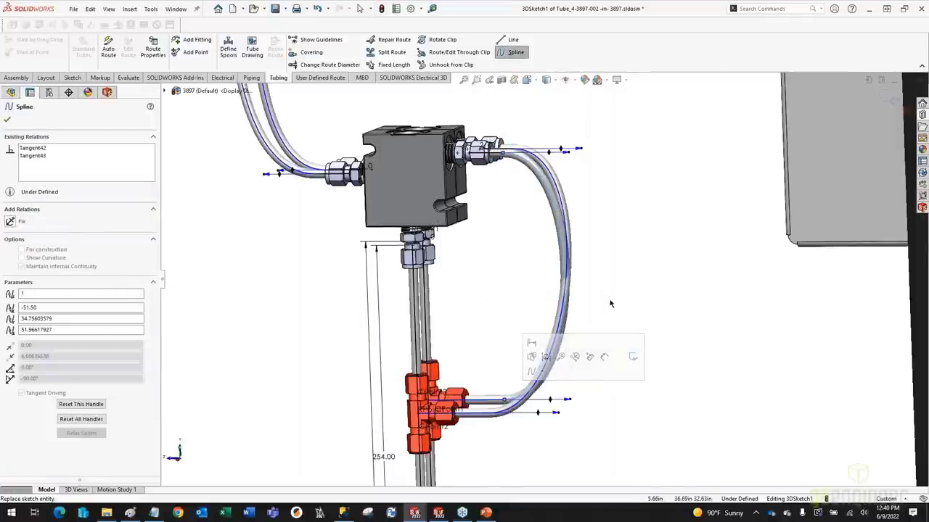
key(Escape)
key(Escape)
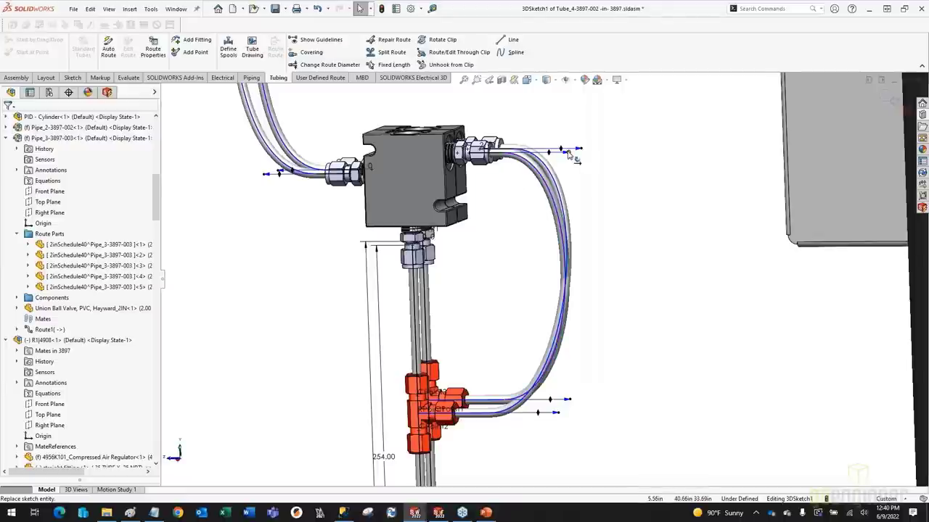
drag(583, 154, 598, 159)
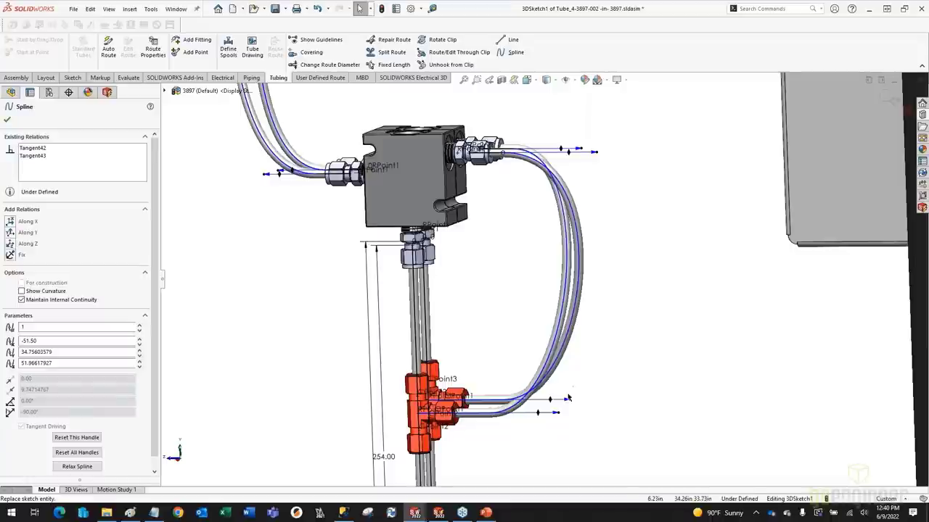
drag(573, 403, 580, 404)
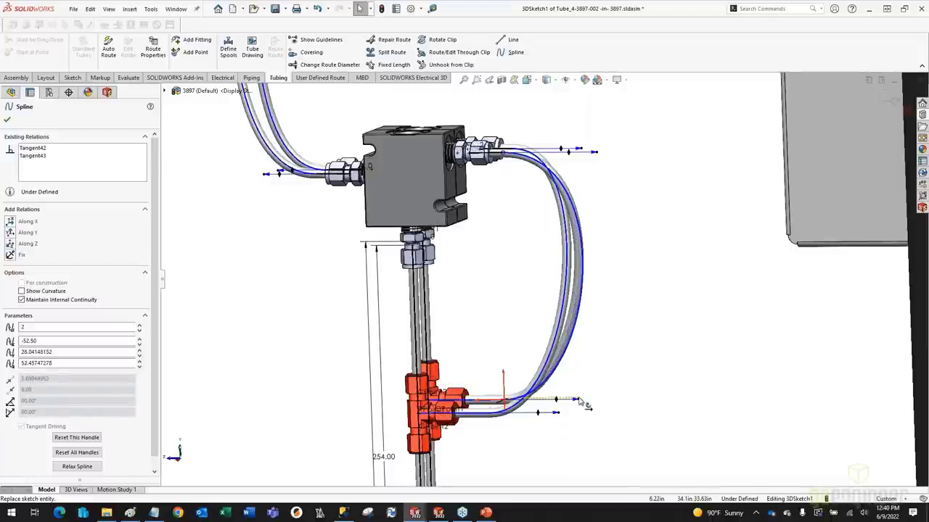
middle_drag(377, 177, 333, 169)
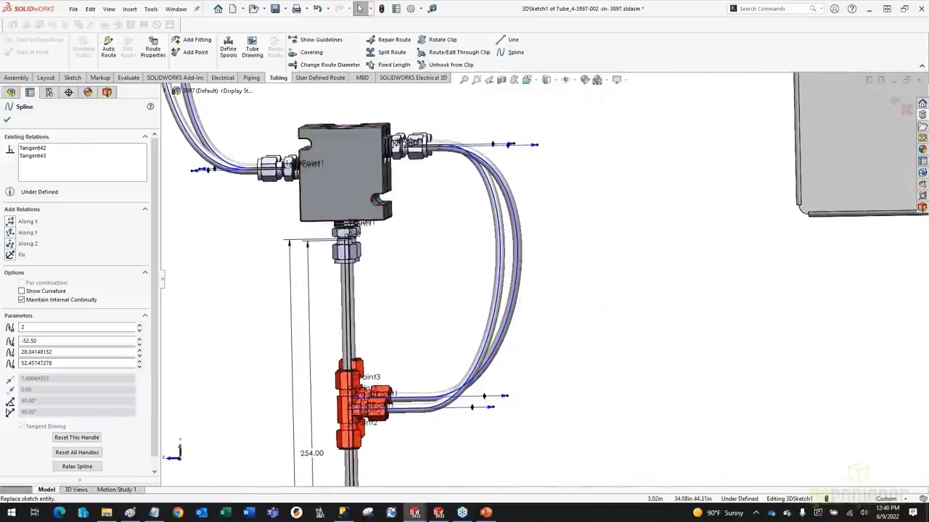
- Insert a new spline point partway along one tube's spline
click(494, 349)
right_click(517, 164)
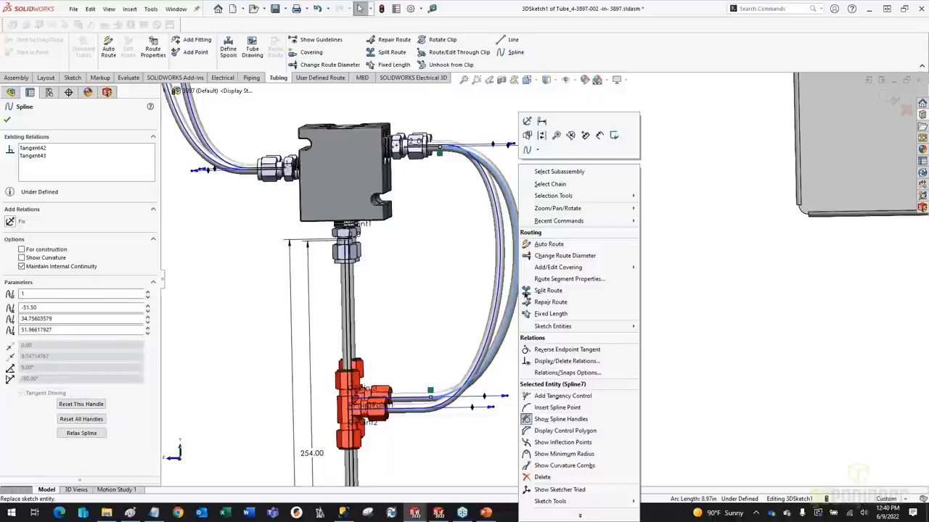
click(551, 408)
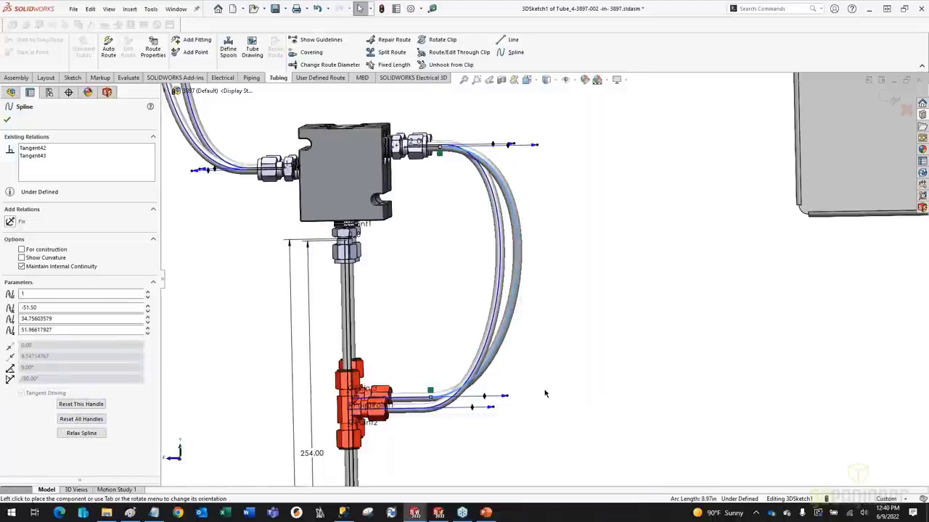
right_click(530, 291)
click(556, 293)
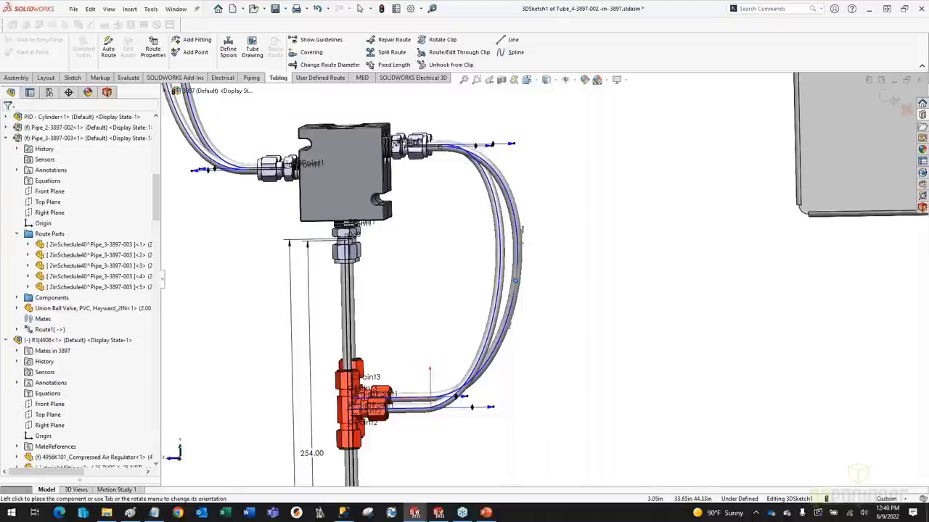
- Move the new spline point along Z with the sketcher triad, then hide the triad
right_click(517, 288)
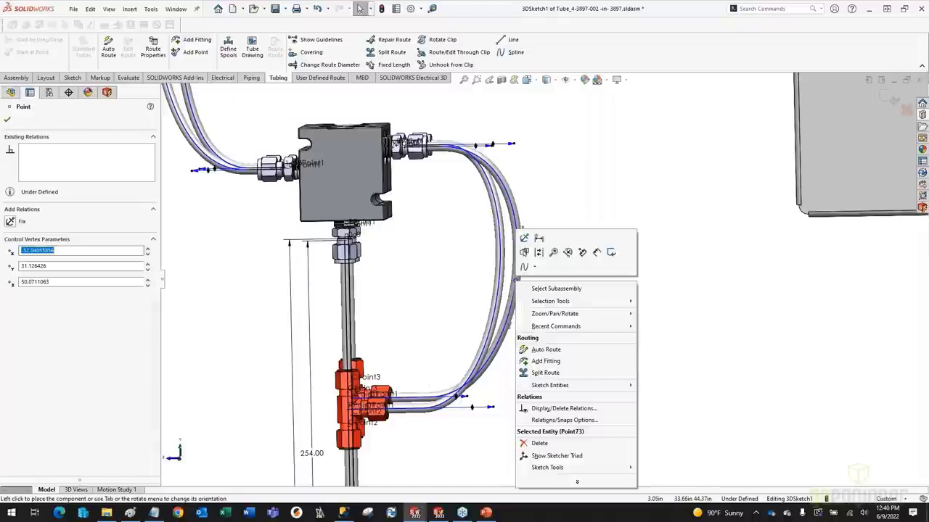
click(554, 455)
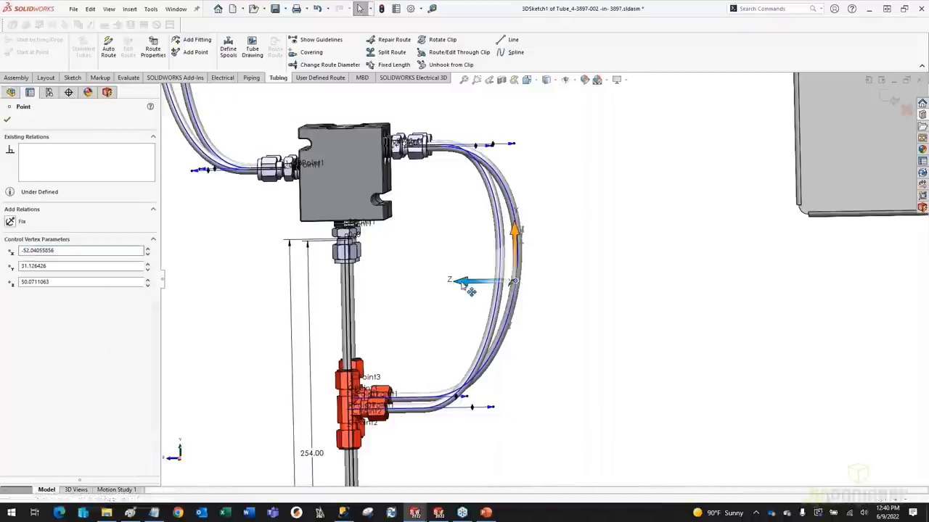
drag(468, 288, 472, 293)
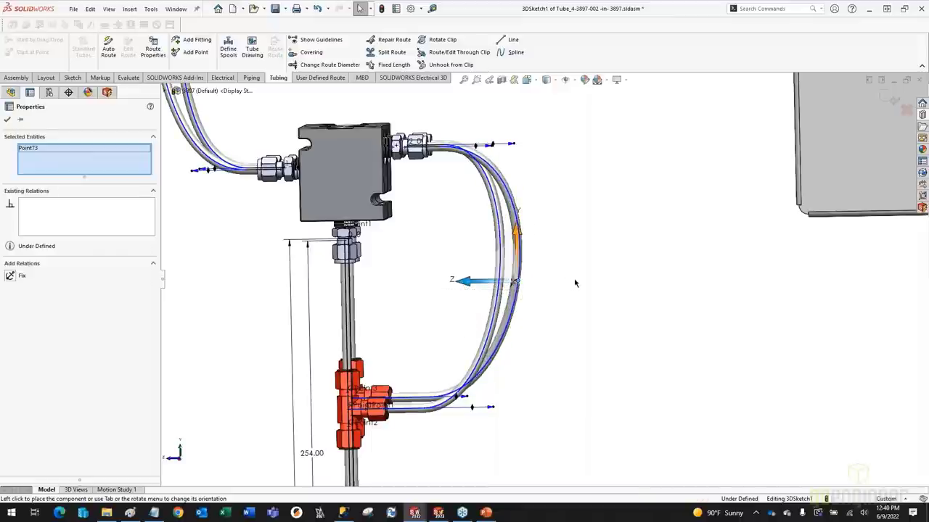
scroll(590, 296, down, 3)
mouse_move(590, 295)
middle_down()
mouse_move(565, 296)
mouse_move(584, 296)
middle_up()
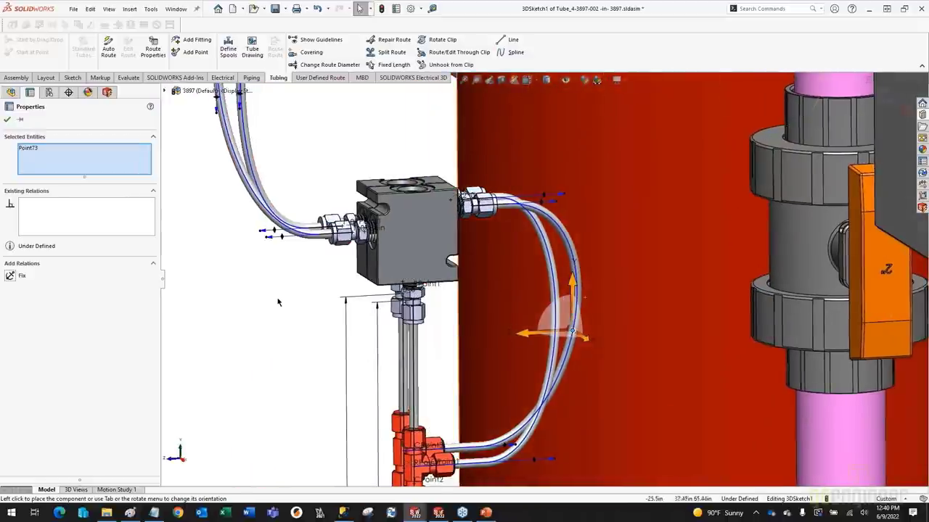
right_click(280, 340)
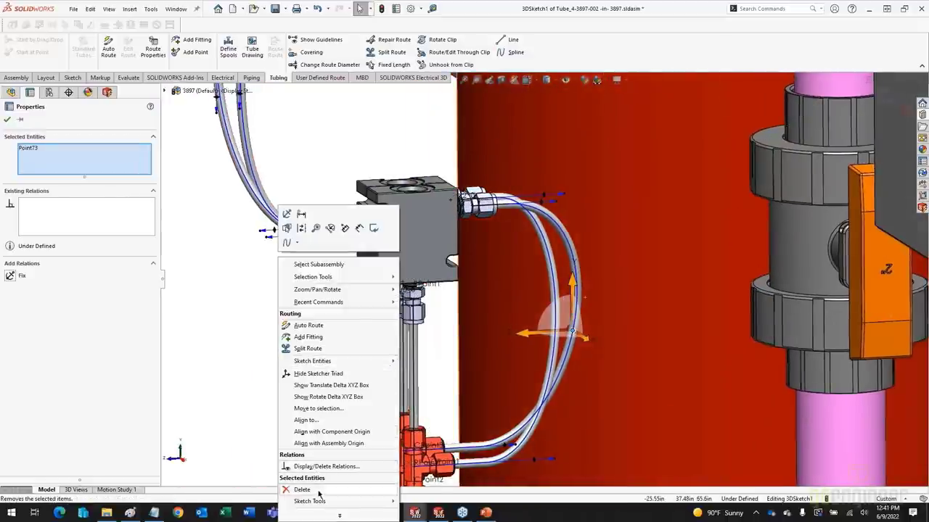
click(273, 357)
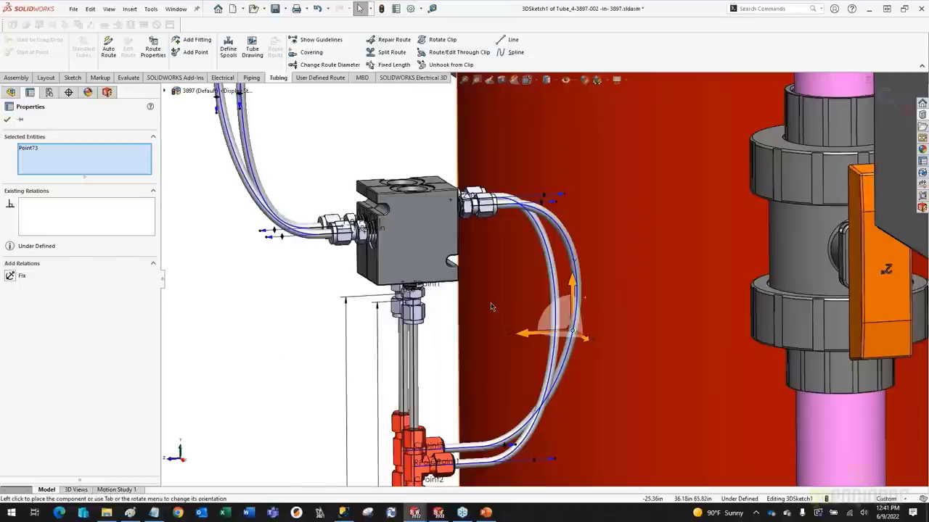
key(Escape)
scroll(485, 306, up, 3)
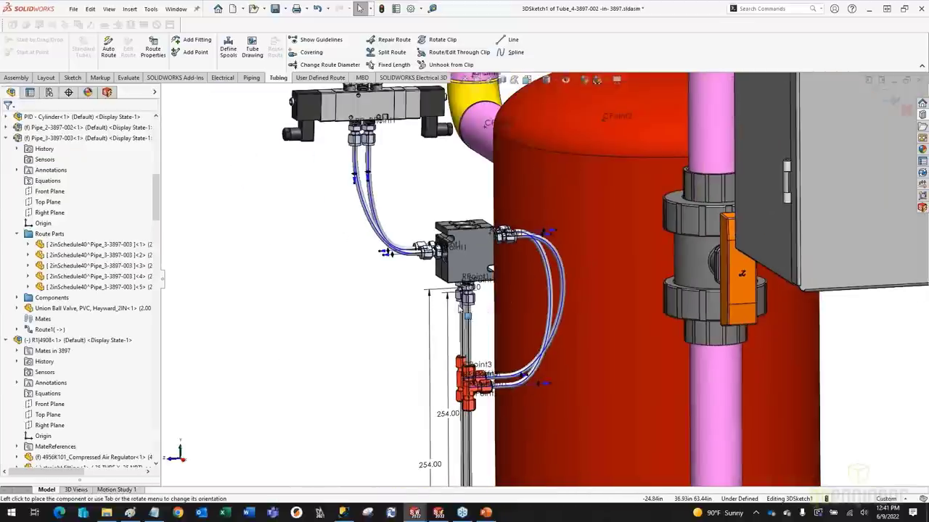
scroll(459, 308, up, 5)
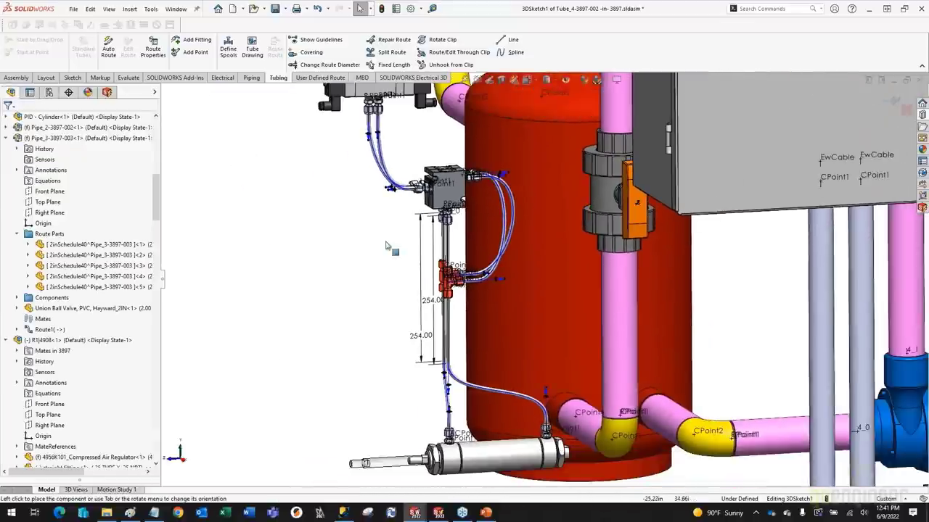
ctrl+middle_drag(387, 246, 432, 356)
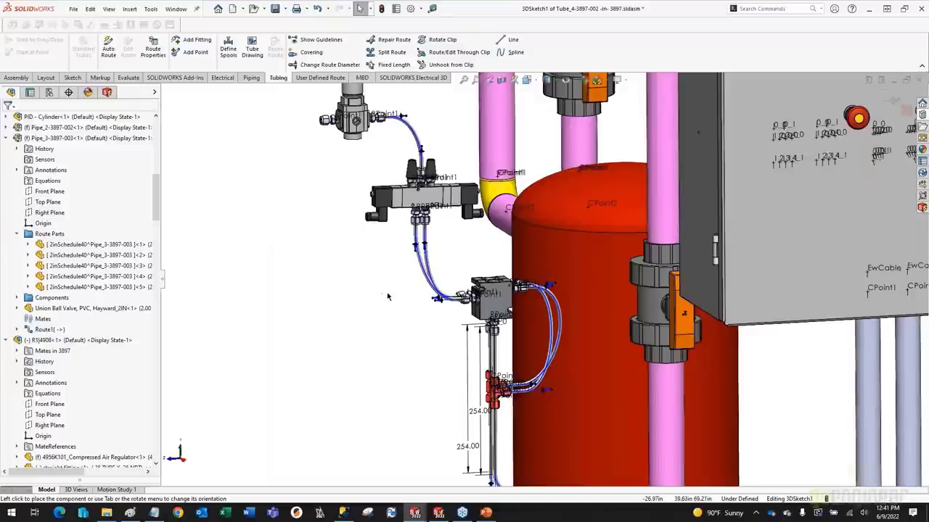
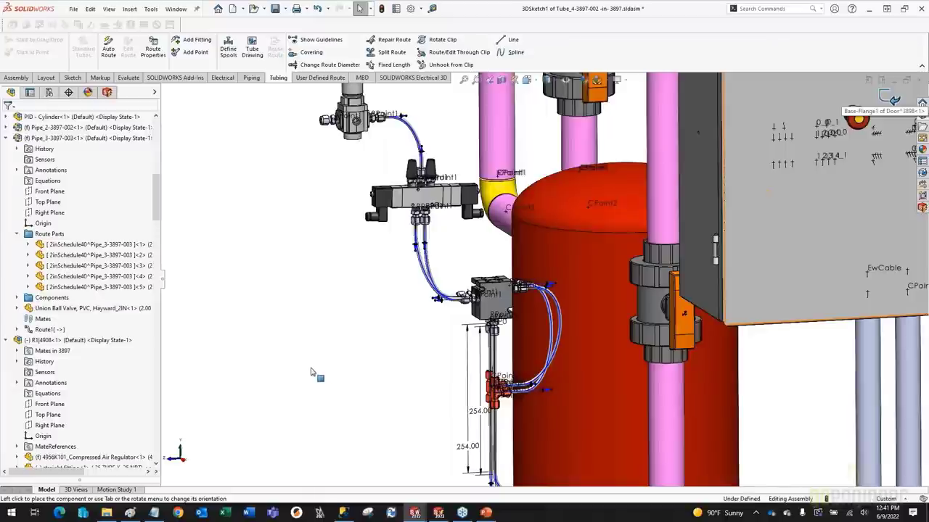
- Exit the 3D sketch and finish the tubing route so it becomes solid tubes
click(311, 373)
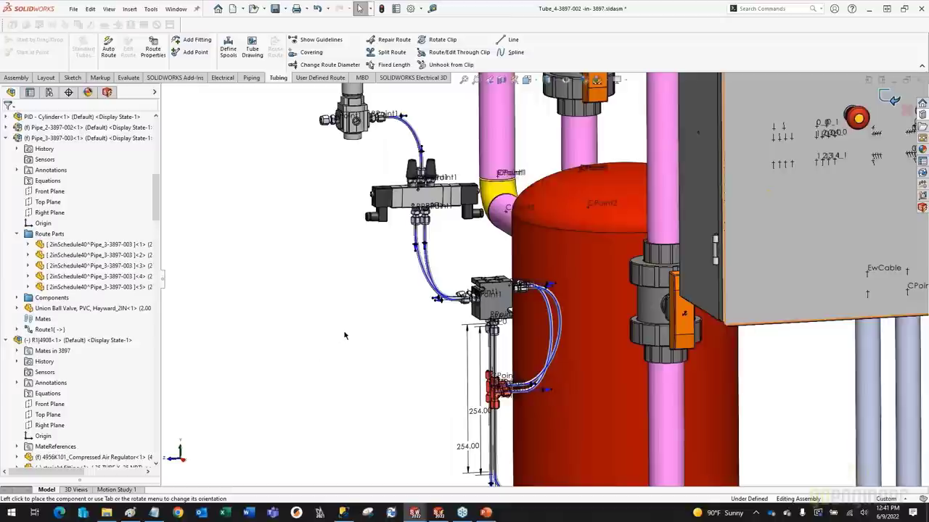
click(892, 99)
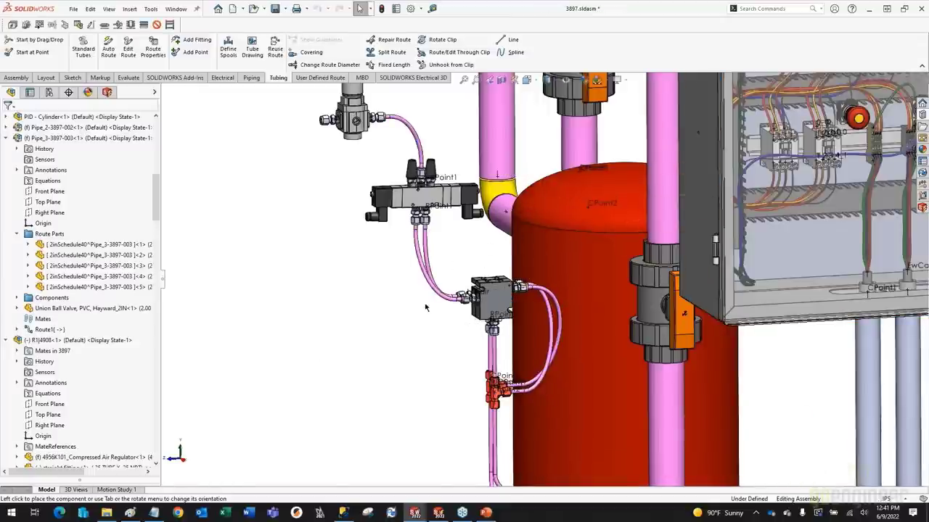
scroll(407, 291, up, 6)
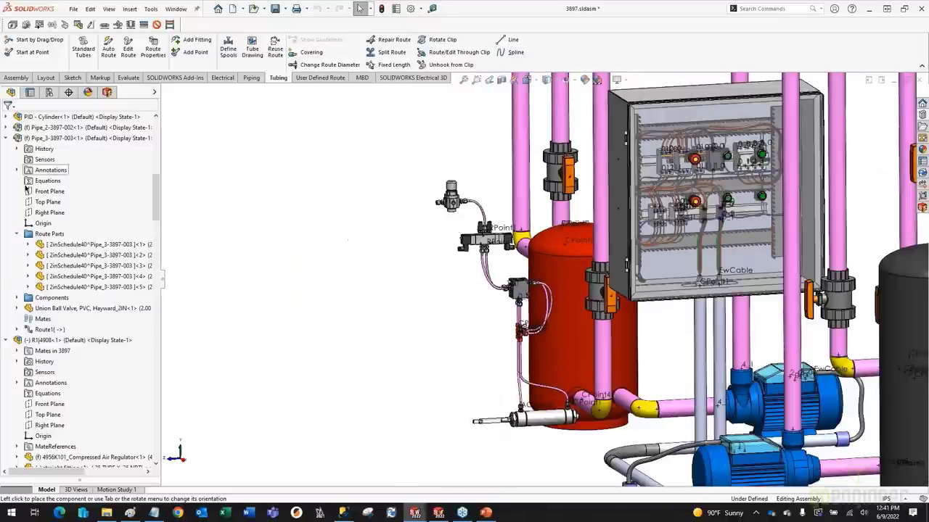
- Collapse the assembly tree to top-level components and show the hidden Wall and floor
click(7, 138)
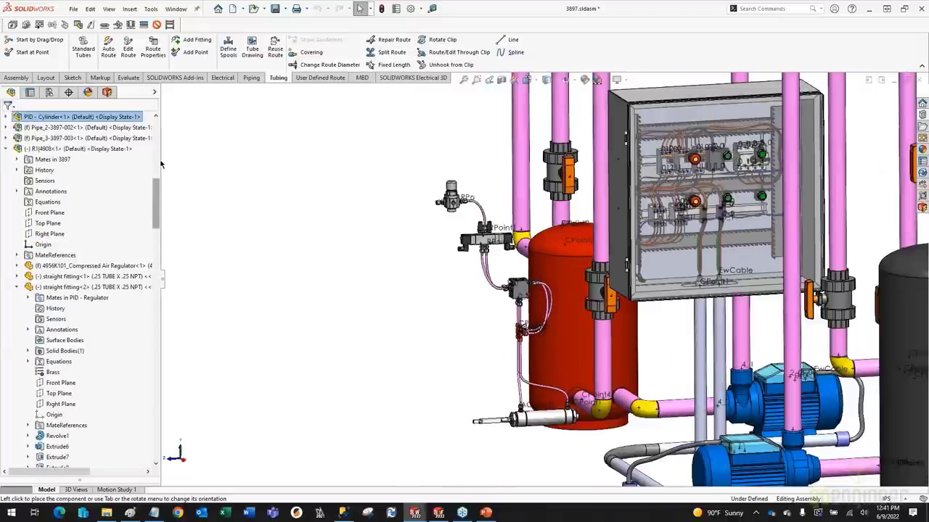
scroll(145, 164, up, 10)
click(40, 117)
right_click(40, 117)
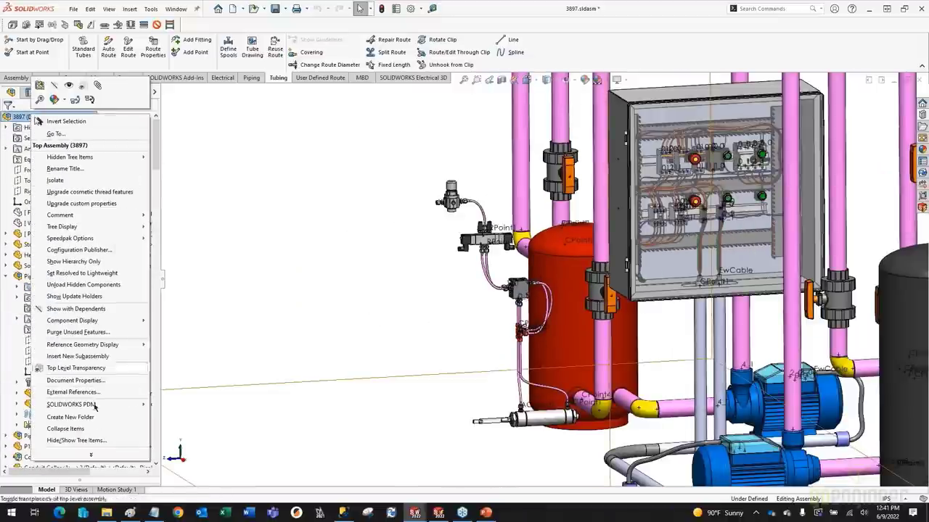
click(65, 429)
scroll(42, 196, down, 2)
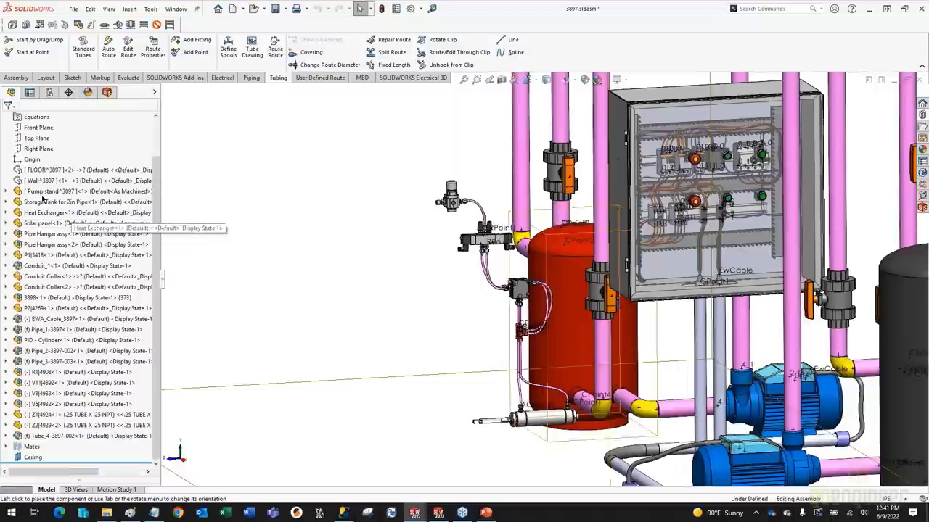
click(44, 181)
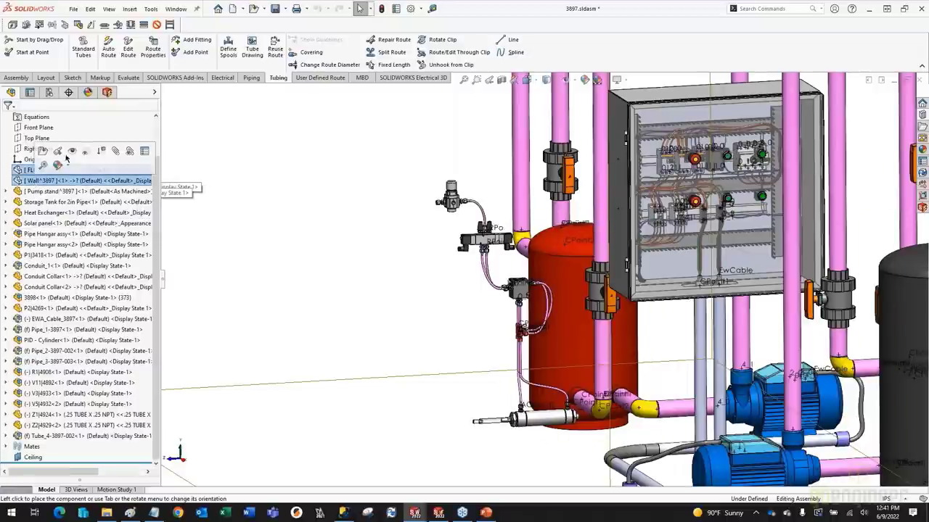
click(72, 151)
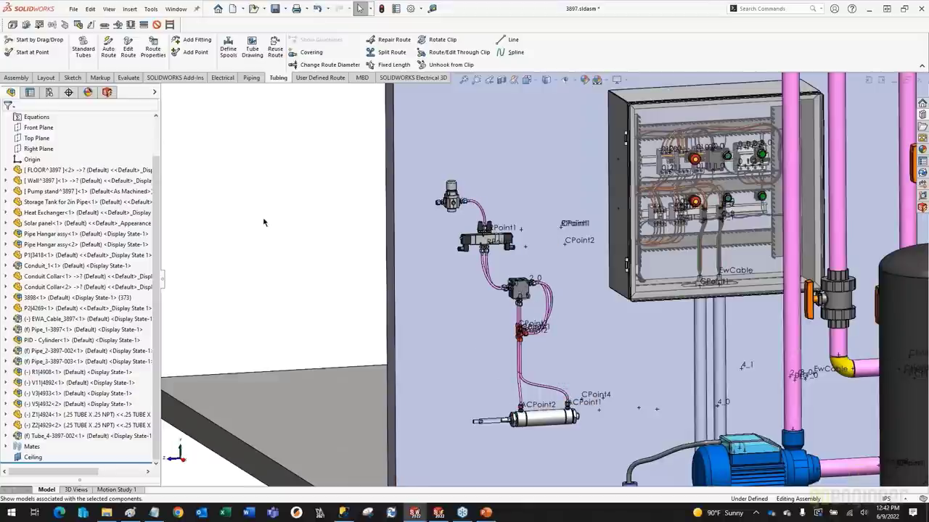
- Hide sketch points and route annotation labels in the view, then save the 3897 assembly
ctrl+middle_drag(308, 229, 295, 220)
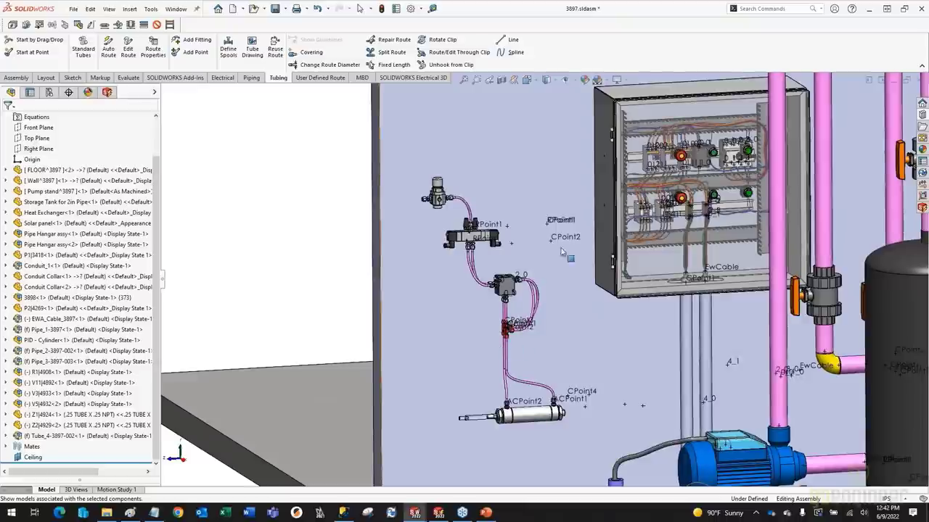
click(574, 82)
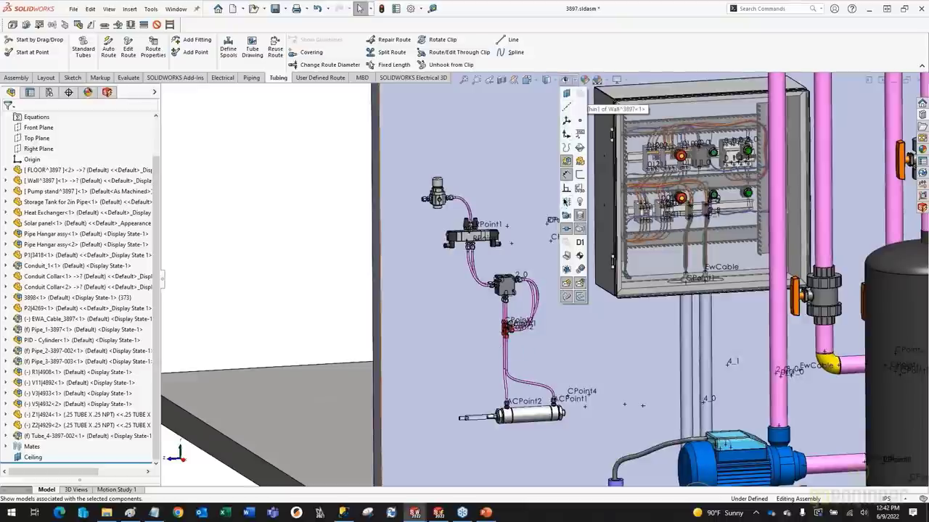
click(567, 230)
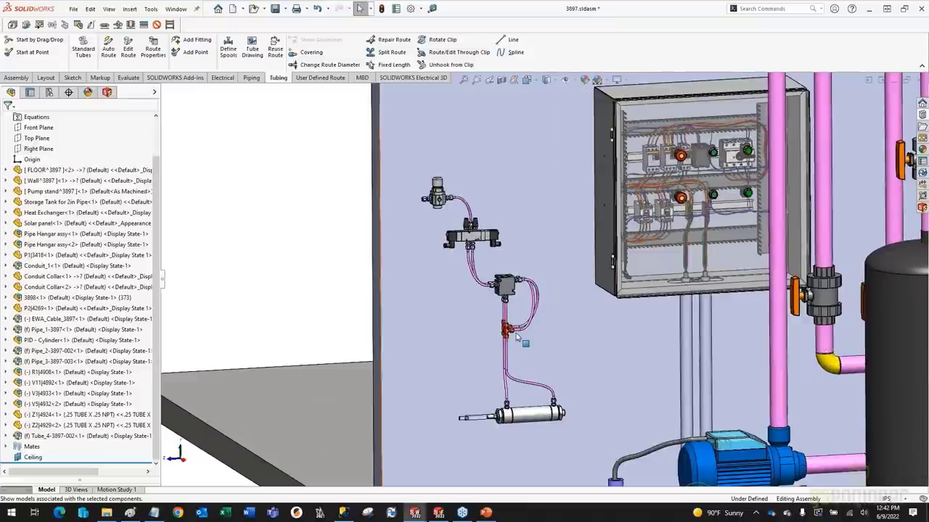
scroll(541, 319, down, 4)
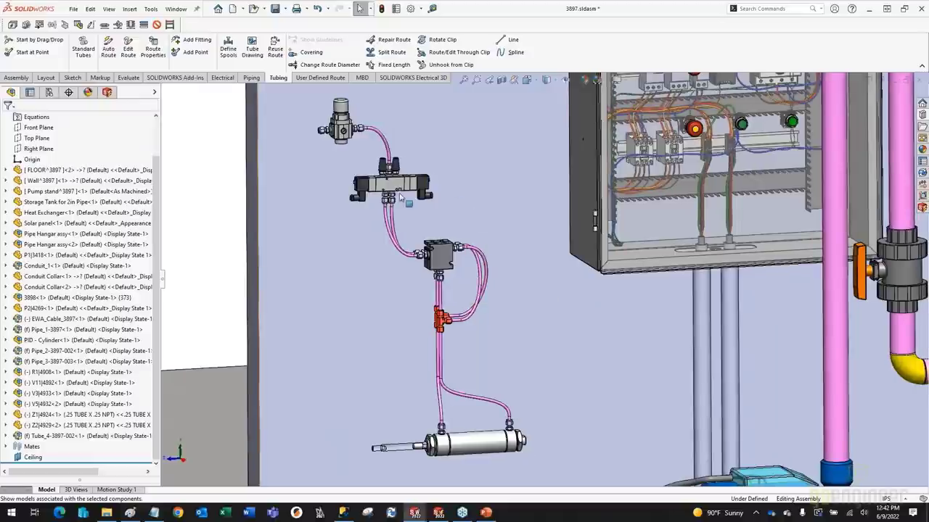
click(275, 8)
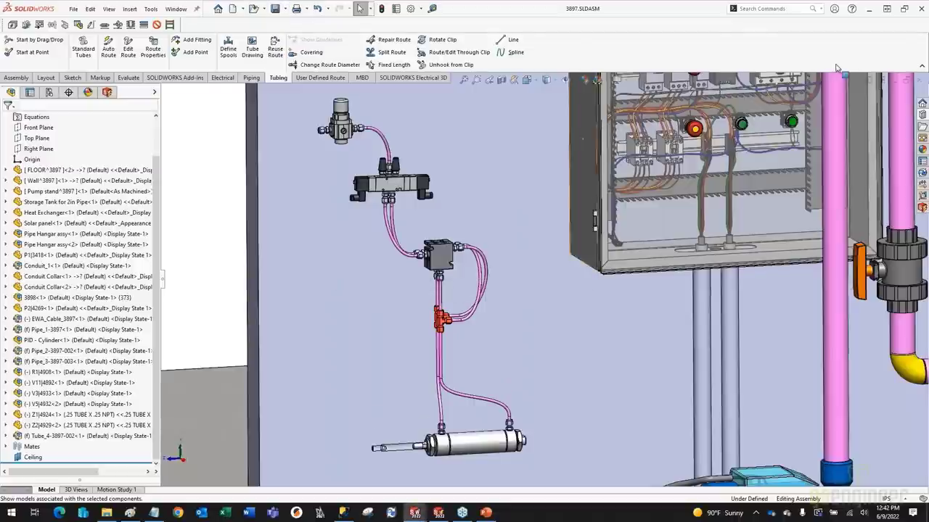
- Close the 3897 assembly window and the linked electrical project from the project pages pane
click(918, 85)
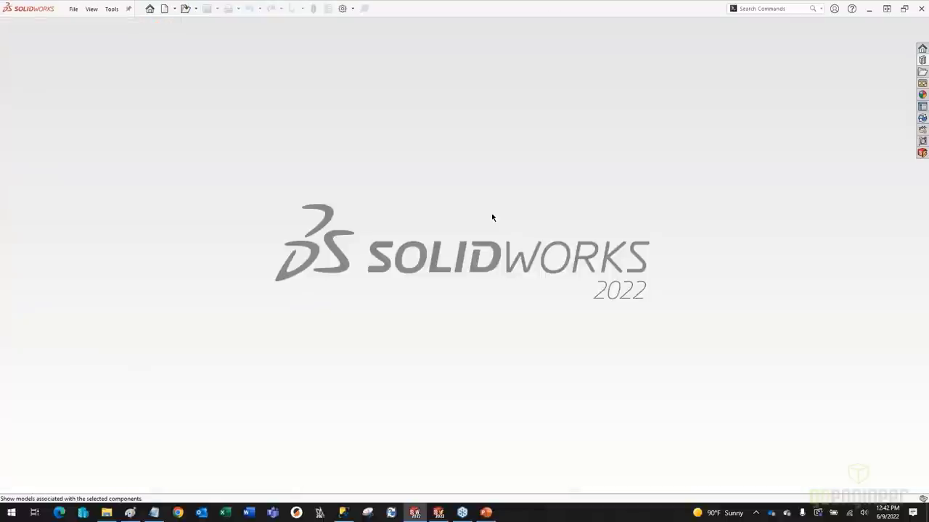
click(921, 152)
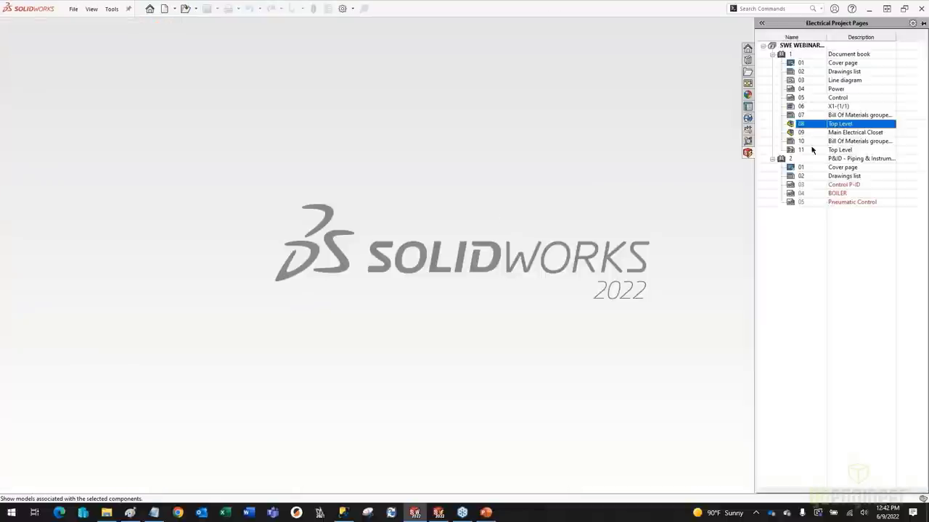
right_click(803, 46)
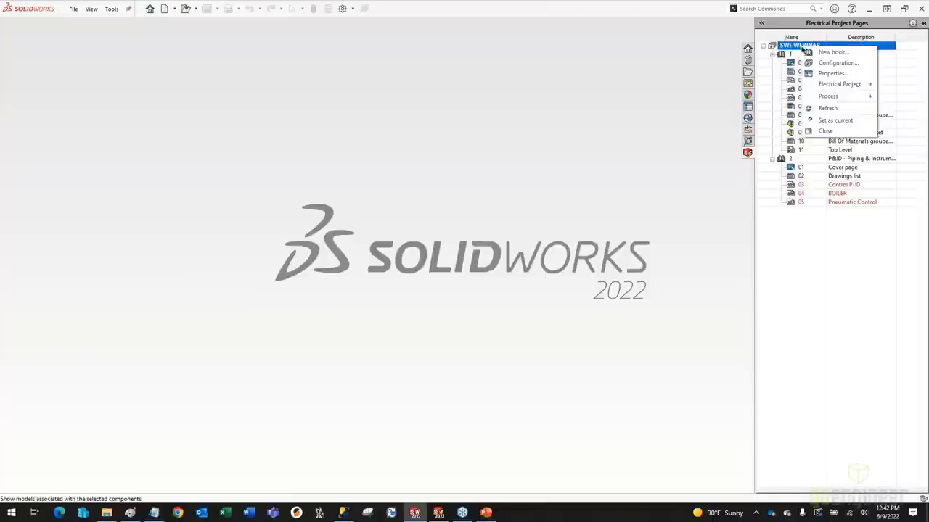
click(831, 131)
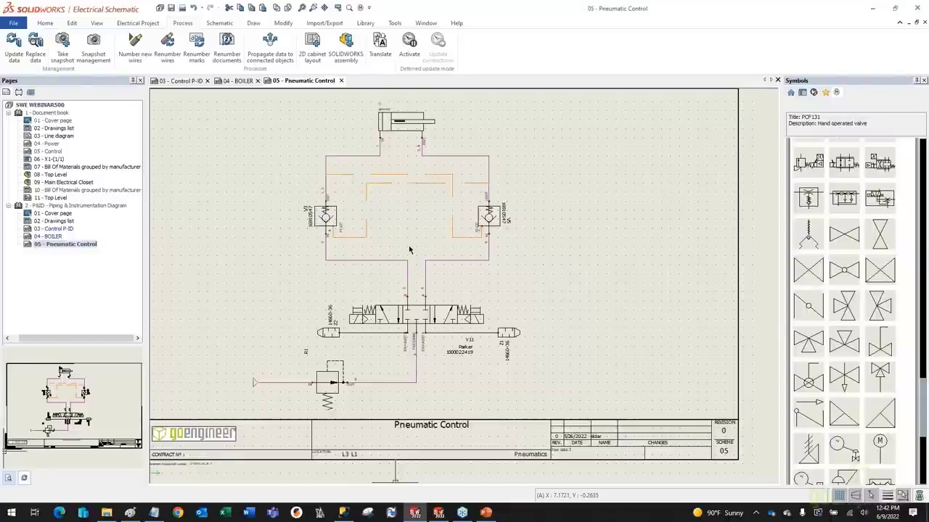
- Open the 11 - Top Level pipe drawing page from the Pages tree
scroll(388, 249, down, 1)
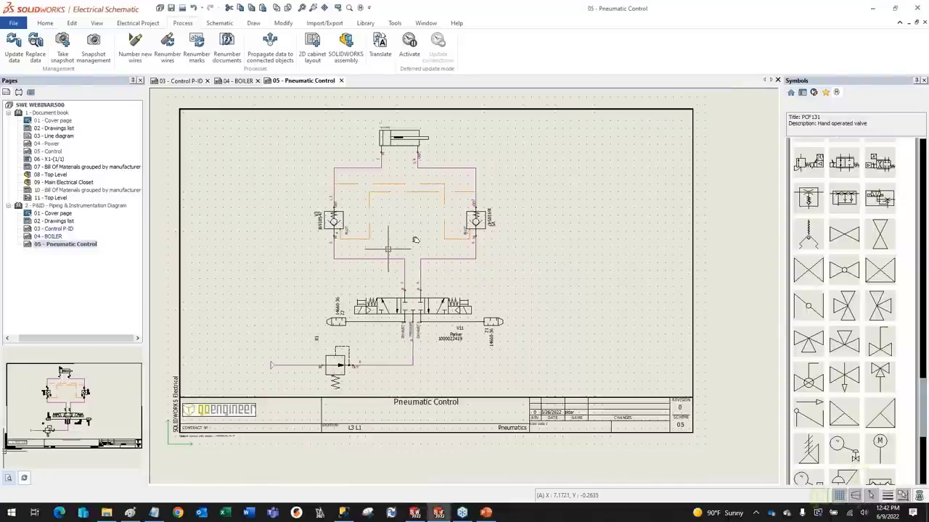
middle_drag(388, 249, 425, 245)
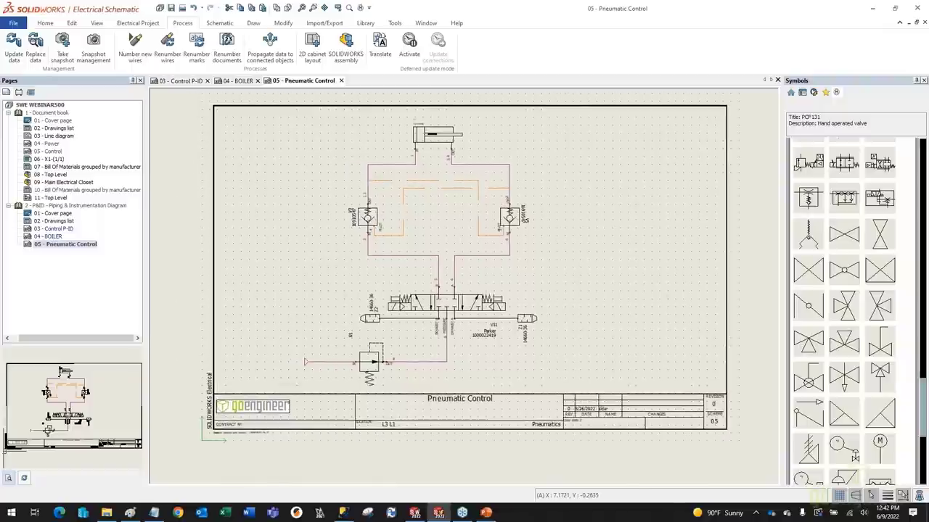
click(36, 198)
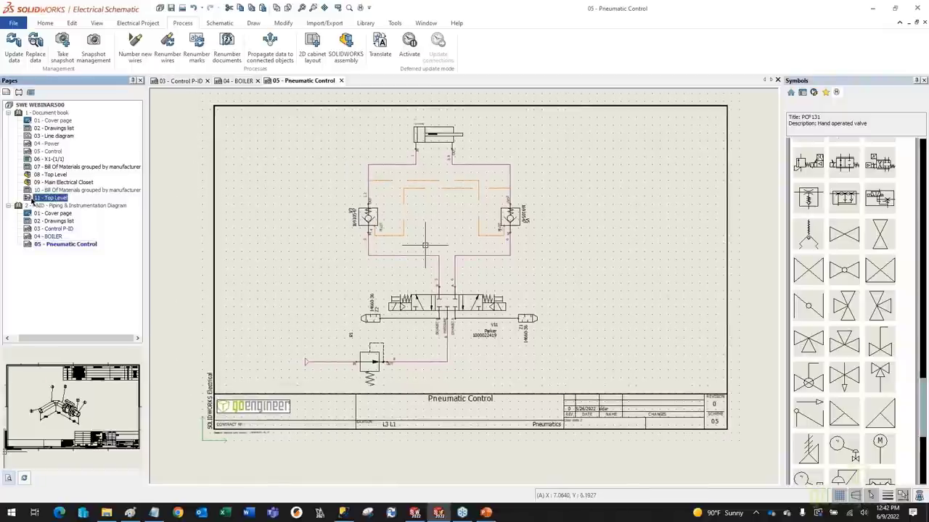
double_click(33, 201)
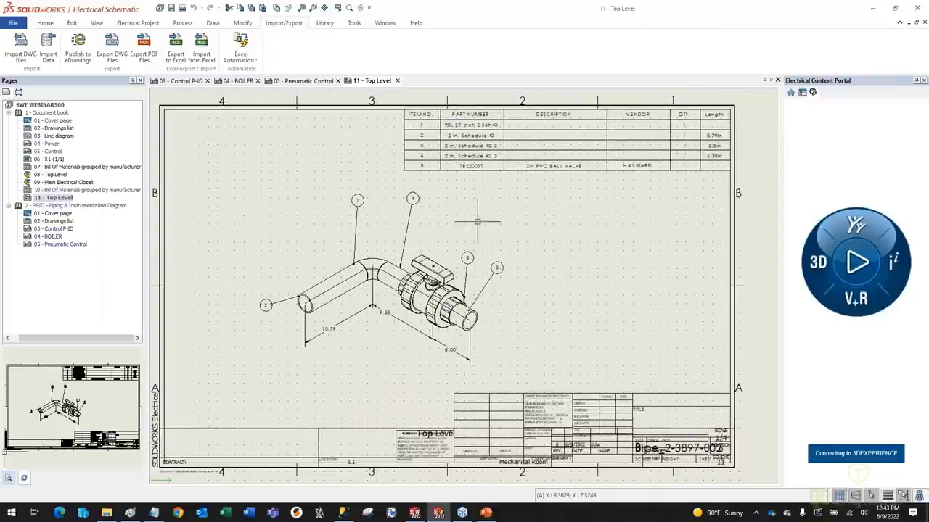
- Remove the title block from 11 - Top Level and move it under 05 - Pneumatic Control
right_click(45, 200)
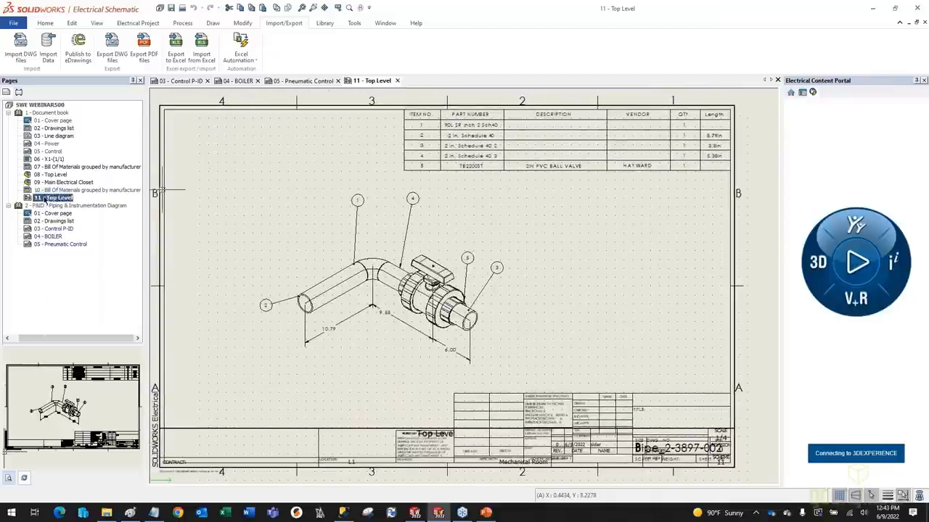
mouse_move(84, 324)
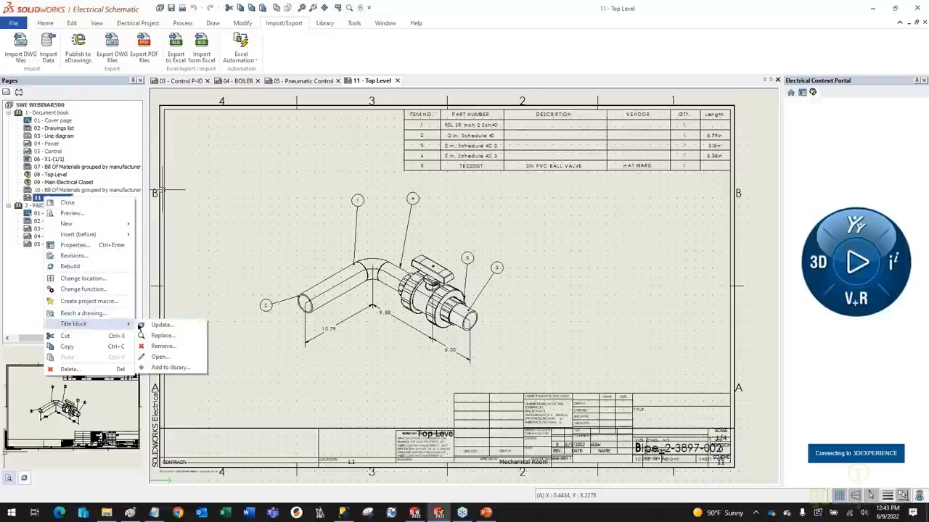
click(174, 347)
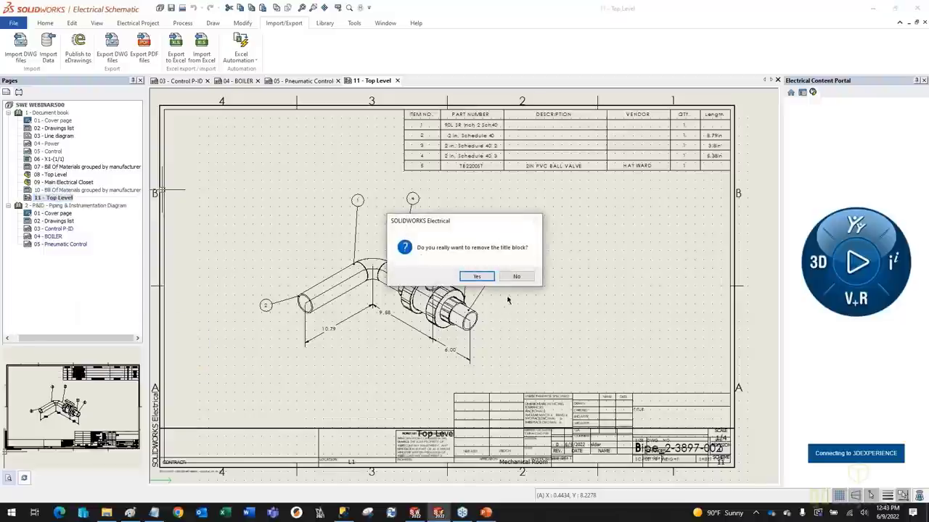
click(474, 276)
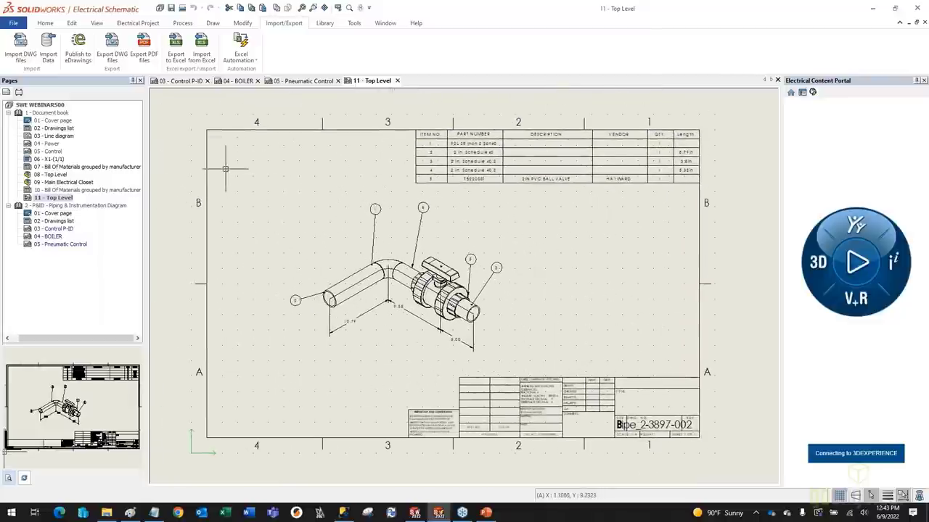
drag(34, 199, 41, 247)
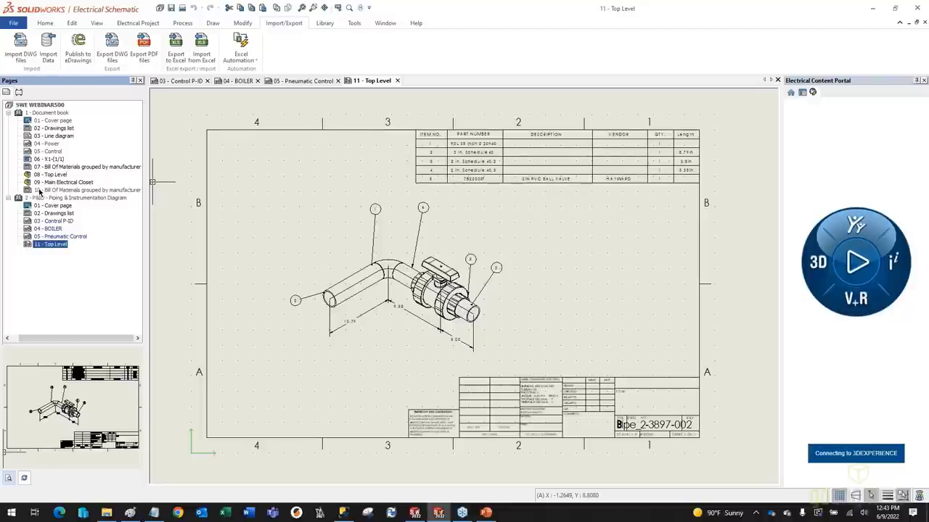
- Move the second bill of materials above 08 - Top Level and renumber the Document book
click(40, 191)
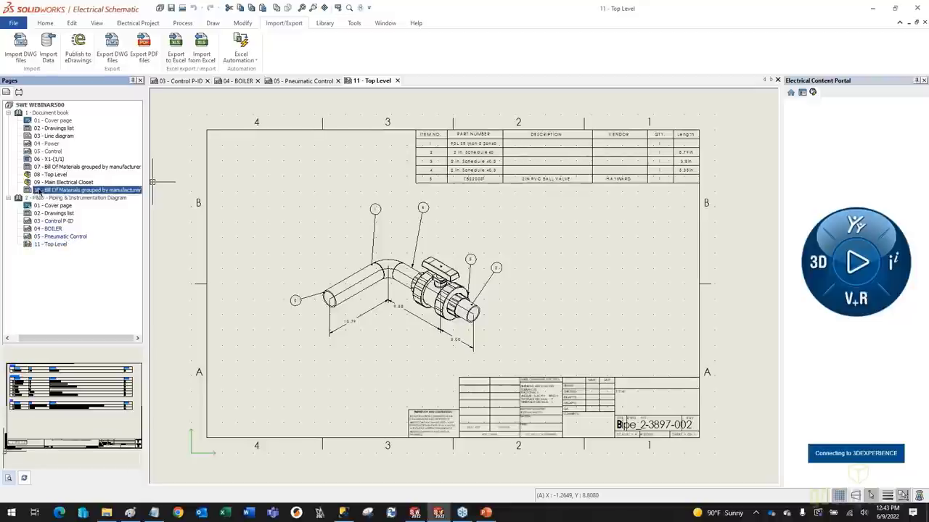
drag(40, 191, 42, 172)
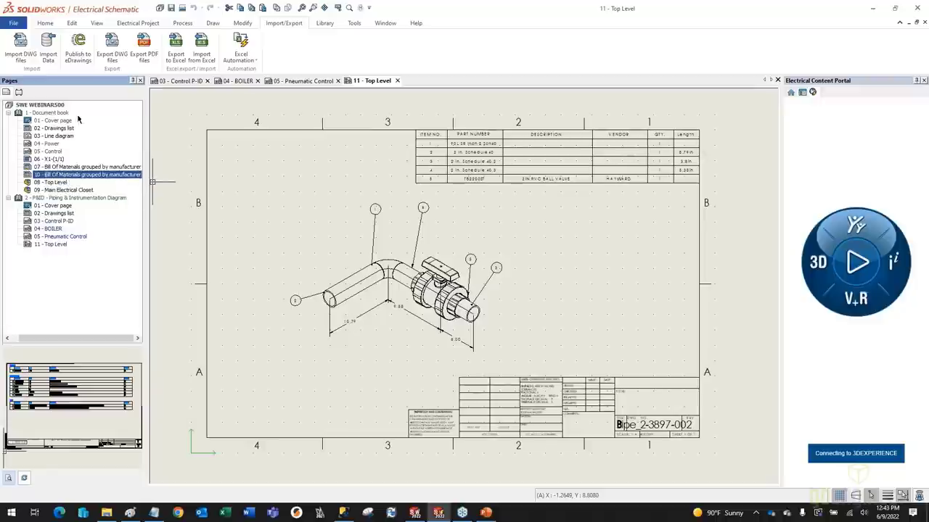
right_click(45, 114)
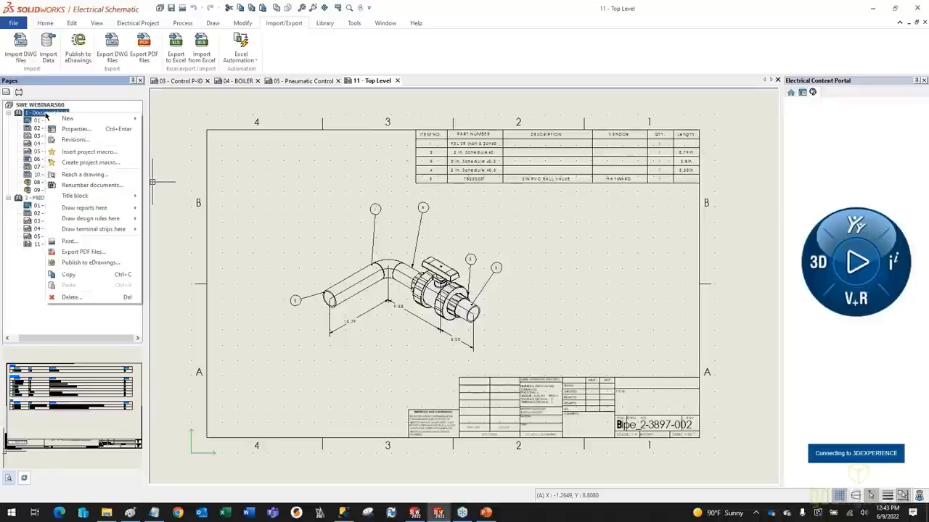
click(79, 185)
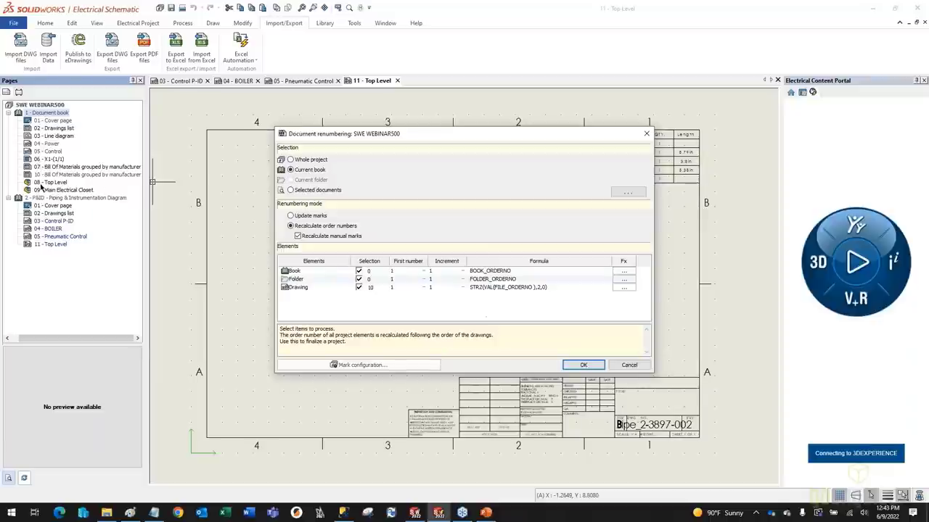
click(590, 367)
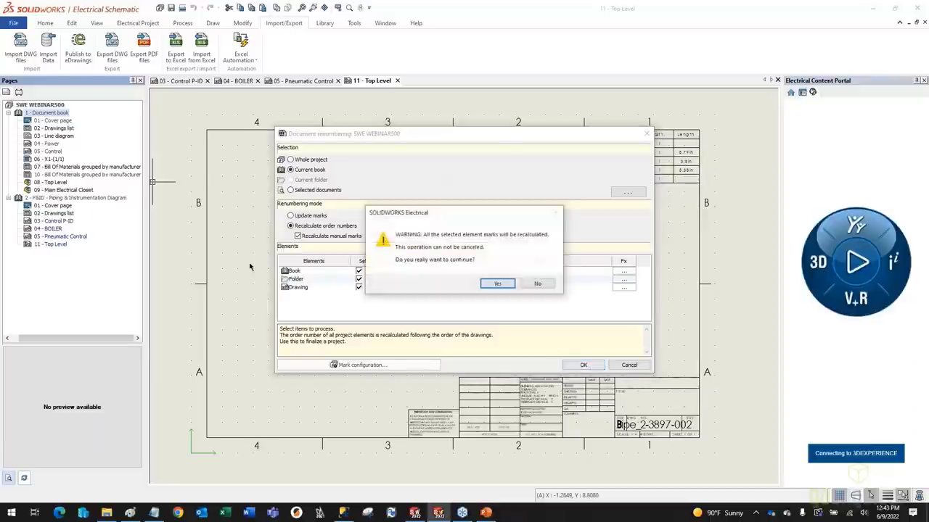
click(498, 284)
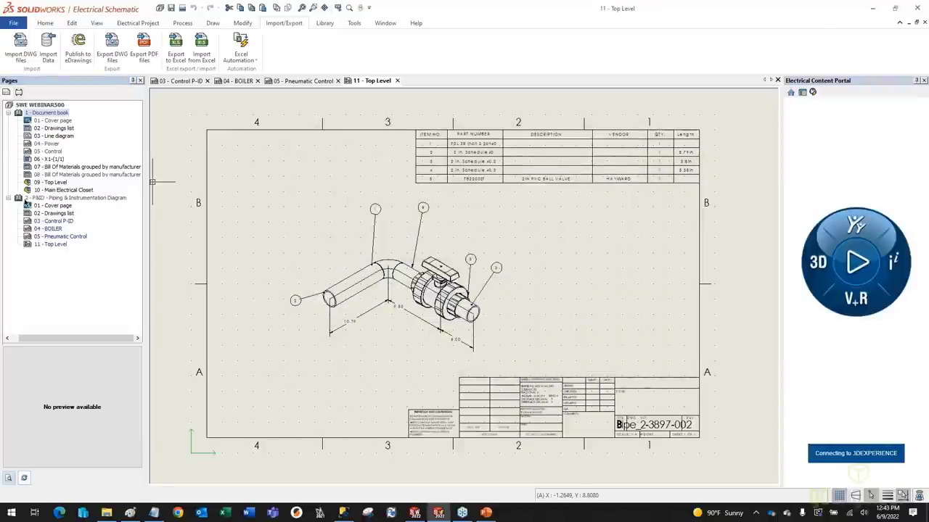
- Renumber the P&ID book's documents, accepting the mark recalculation warning
right_click(36, 202)
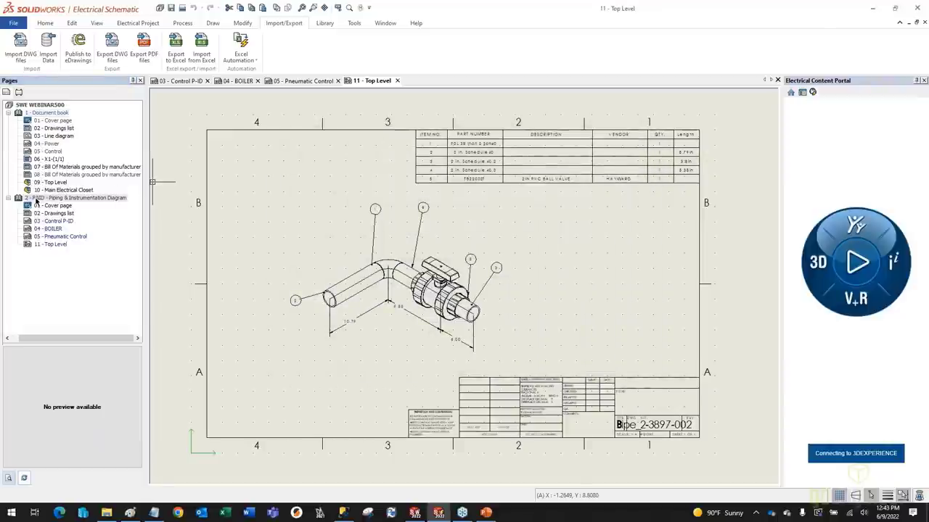
click(106, 275)
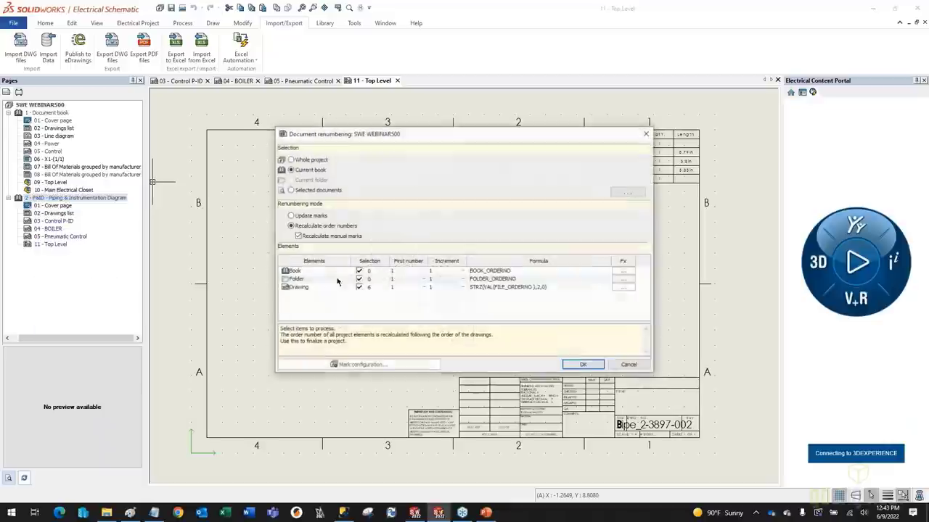
click(585, 365)
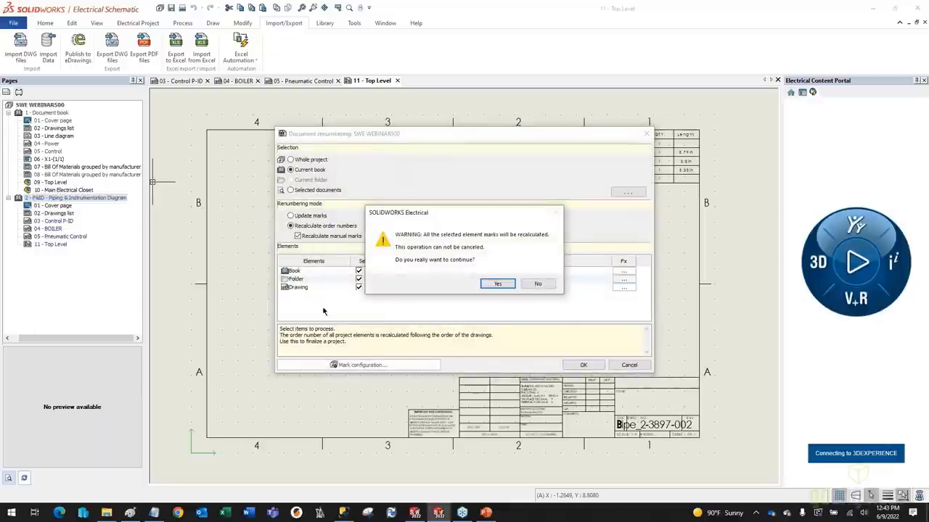
click(497, 283)
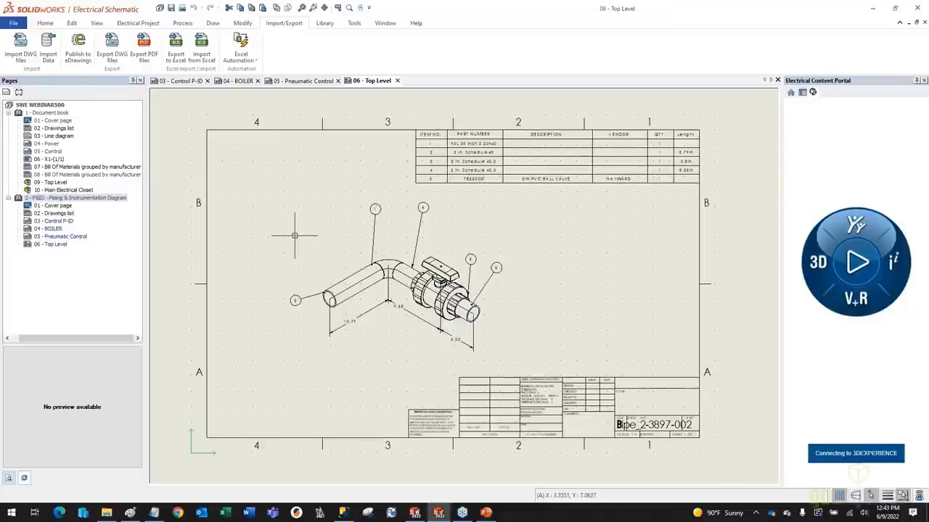
scroll(313, 224, down, 1)
scroll(312, 223, up, 2)
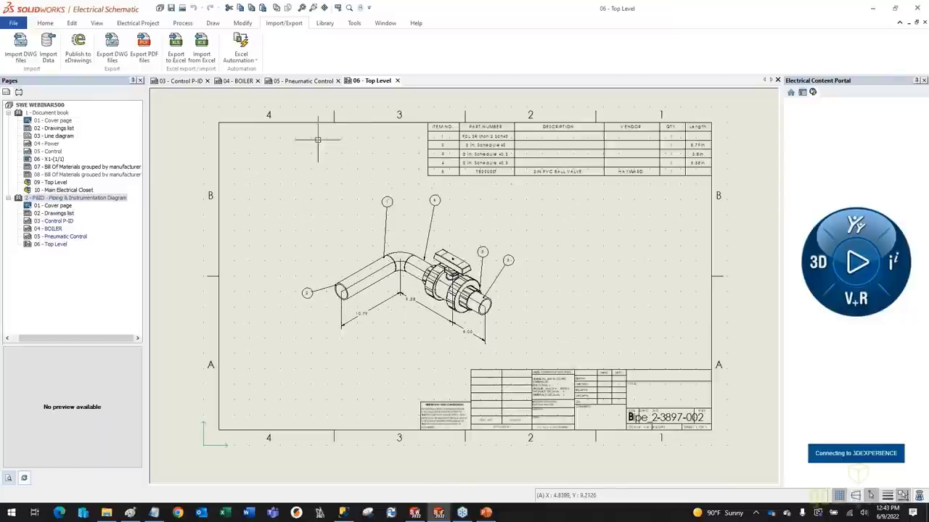
- From the Control P-ID drawing, export one ANSI B PDF per book, updating drawings first
click(201, 81)
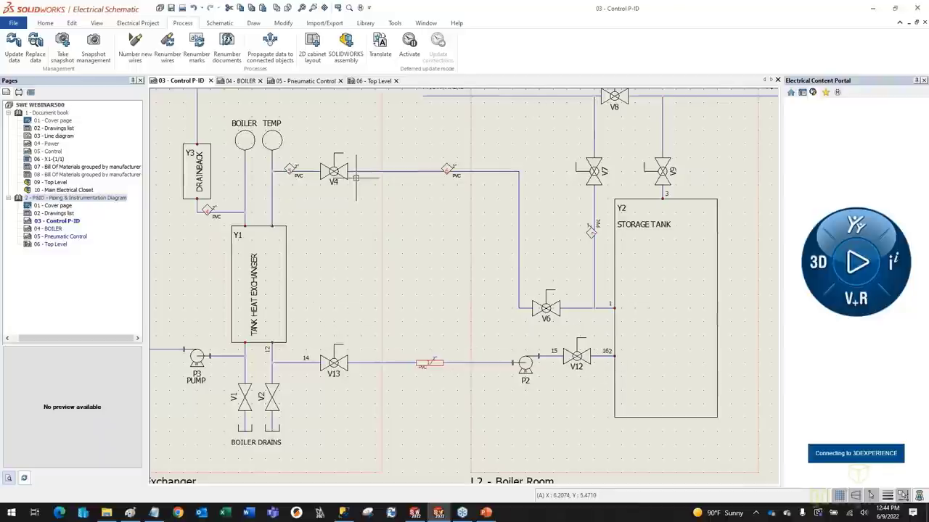
click(324, 24)
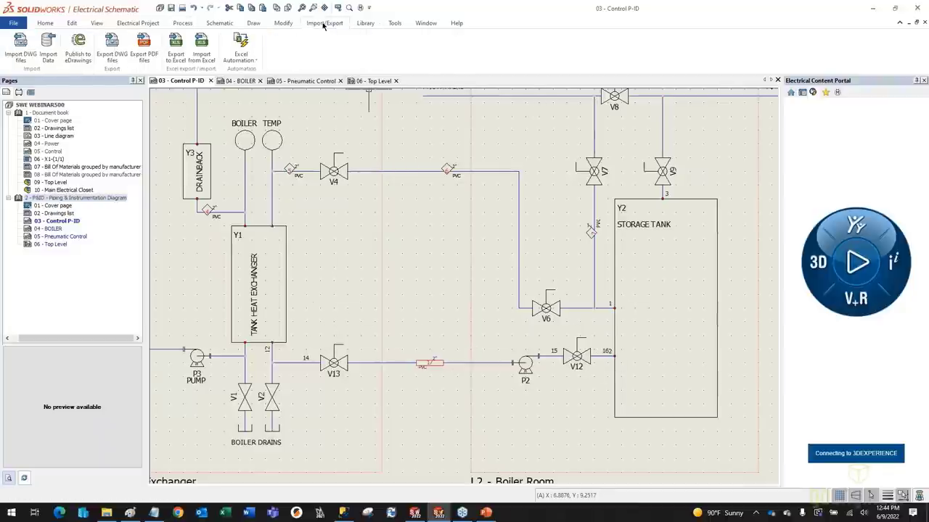
click(144, 48)
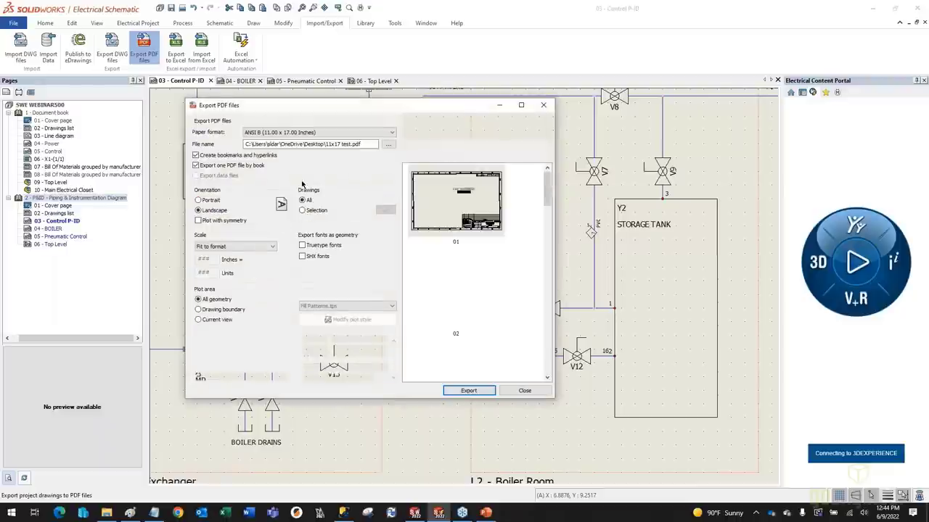
click(469, 391)
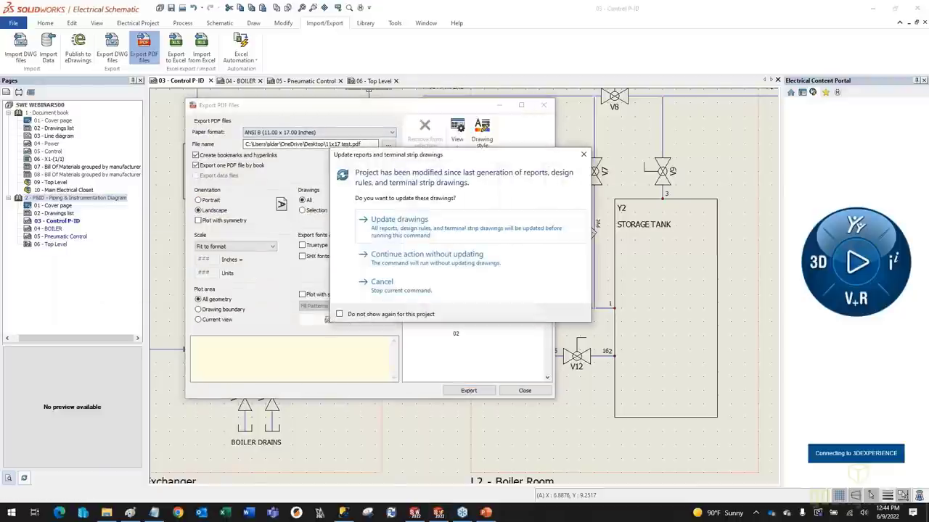
click(427, 254)
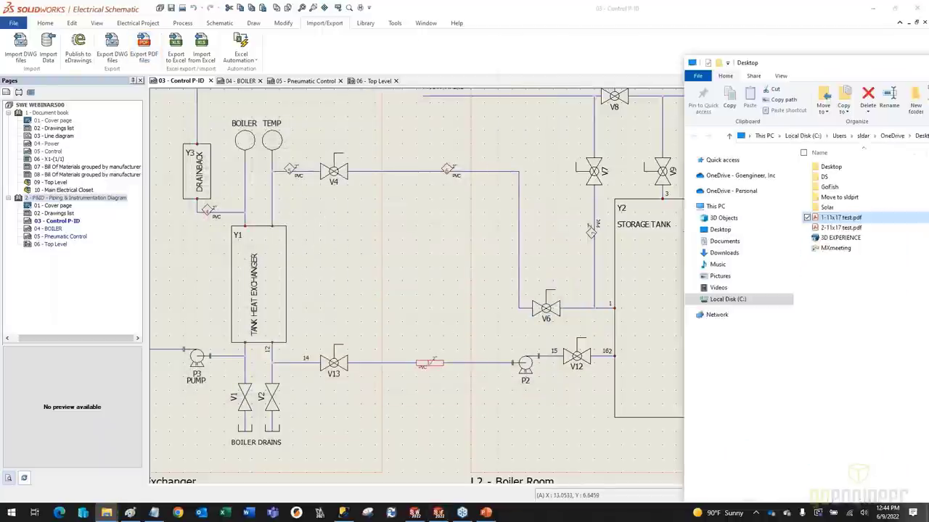
- Bring the Desktop folder window into view and open 1-11x17 test.pdf
drag(927, 62, 485, 132)
drag(490, 40, 494, 62)
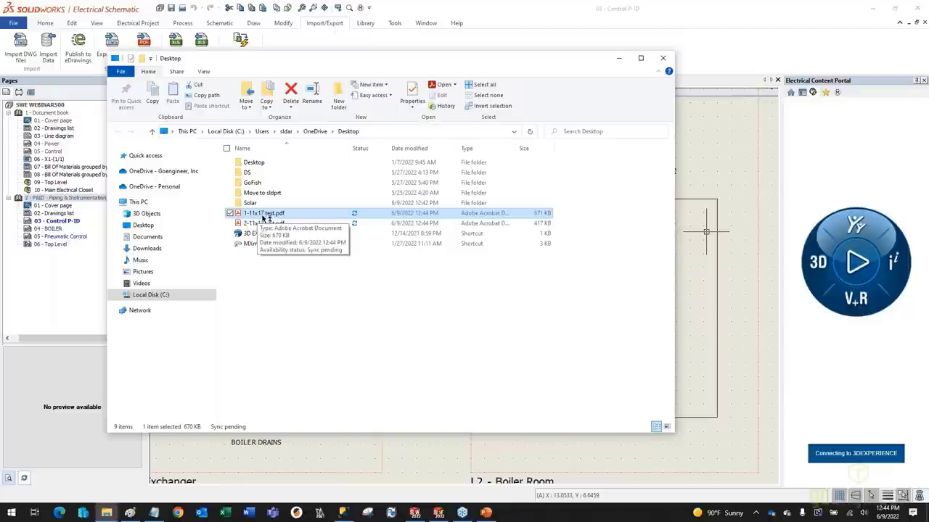
double_click(262, 214)
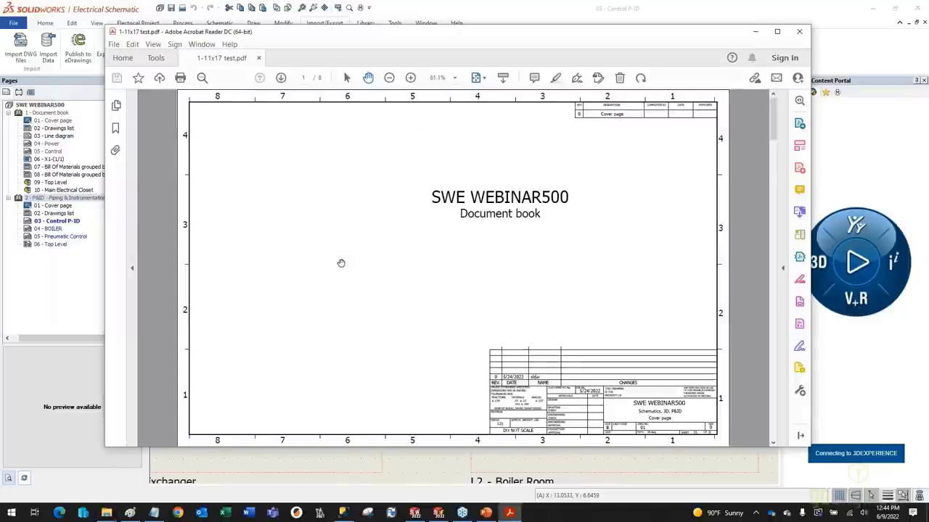
- Scroll through the pages of 1-11x17 test.pdf, then close it
scroll(341, 262, down, 3)
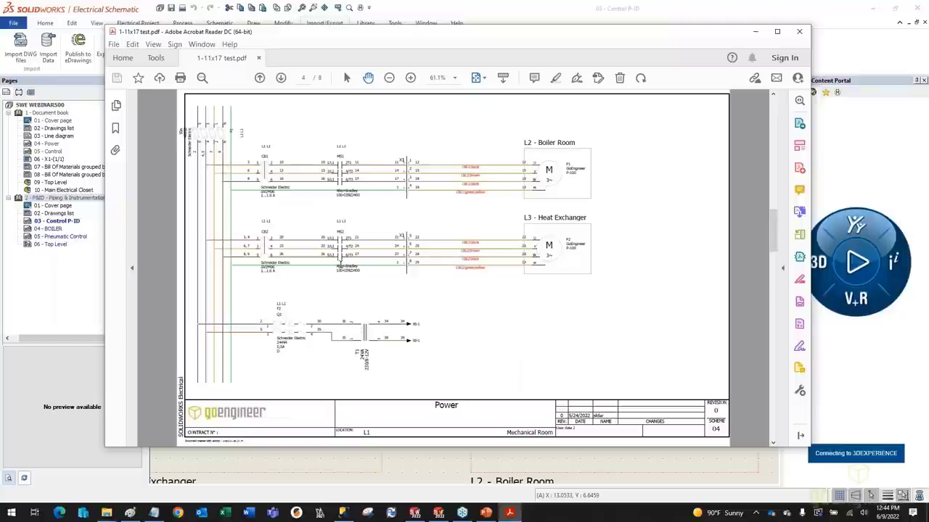
scroll(341, 263, down, 1)
scroll(456, 268, down, 1)
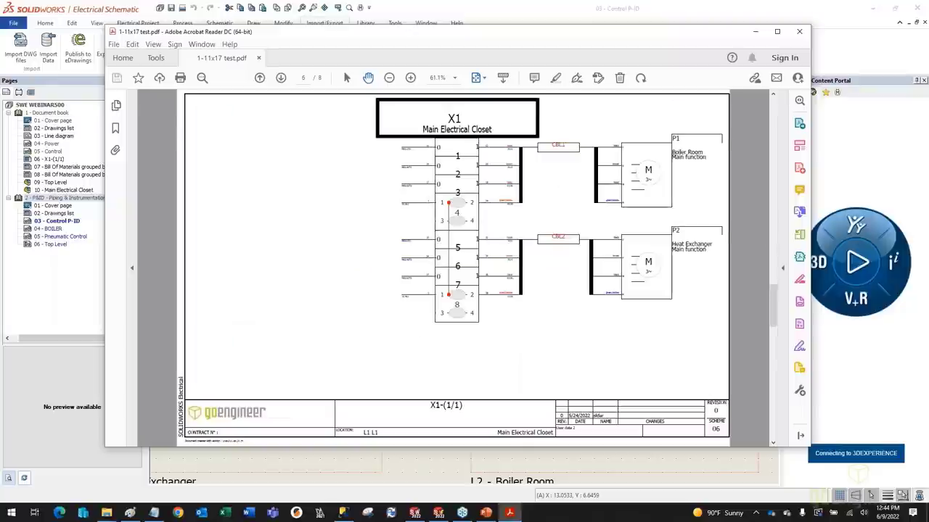
scroll(456, 268, down, 2)
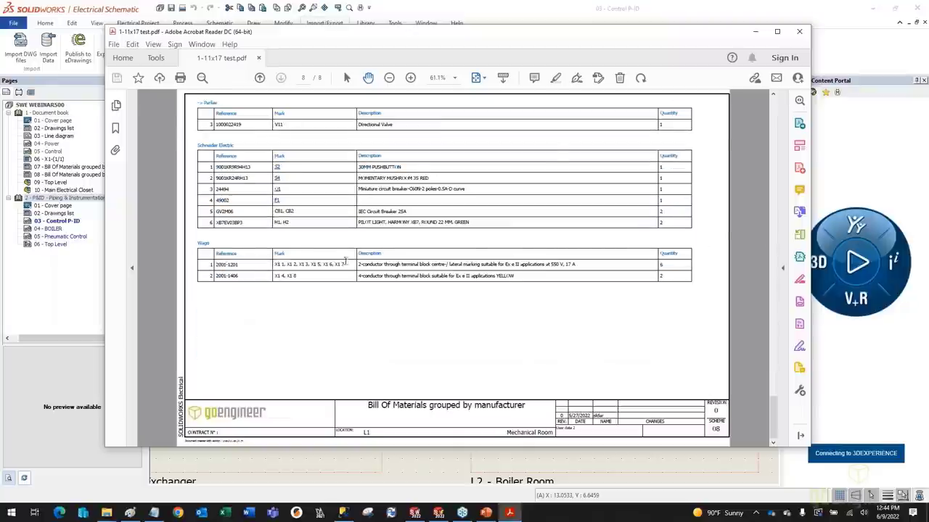
click(798, 31)
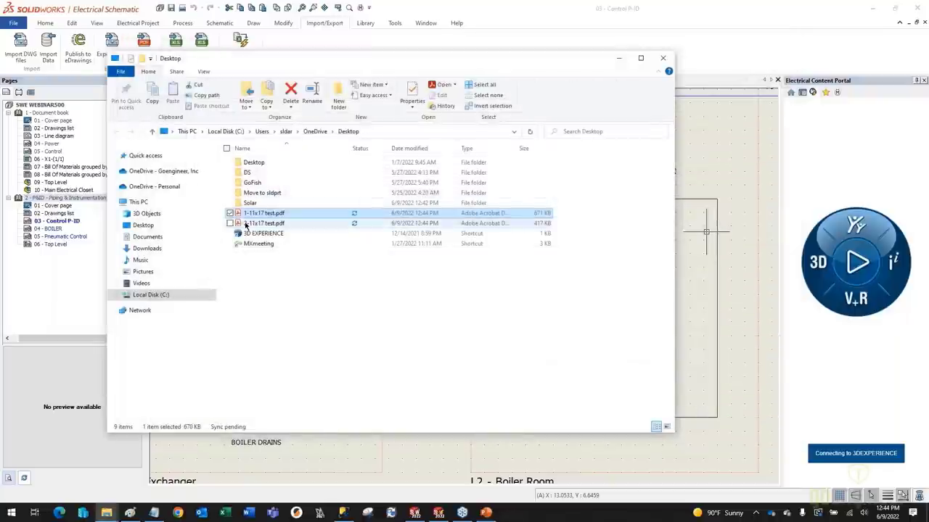
- Open 2-11x17 test.pdf and follow its TO BOILER off-page link to the boiler sheet
click(254, 224)
double_click(259, 225)
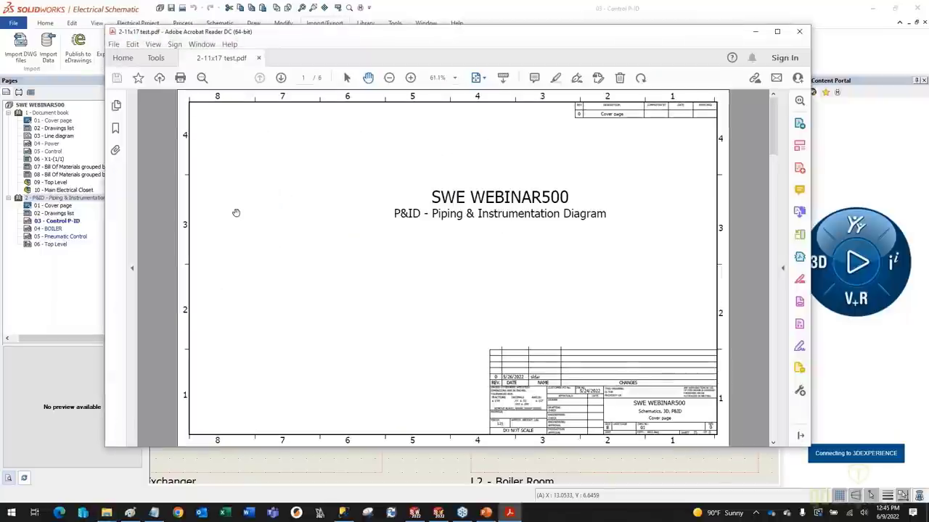
scroll(340, 214, down, 1)
scroll(335, 225, down, 1)
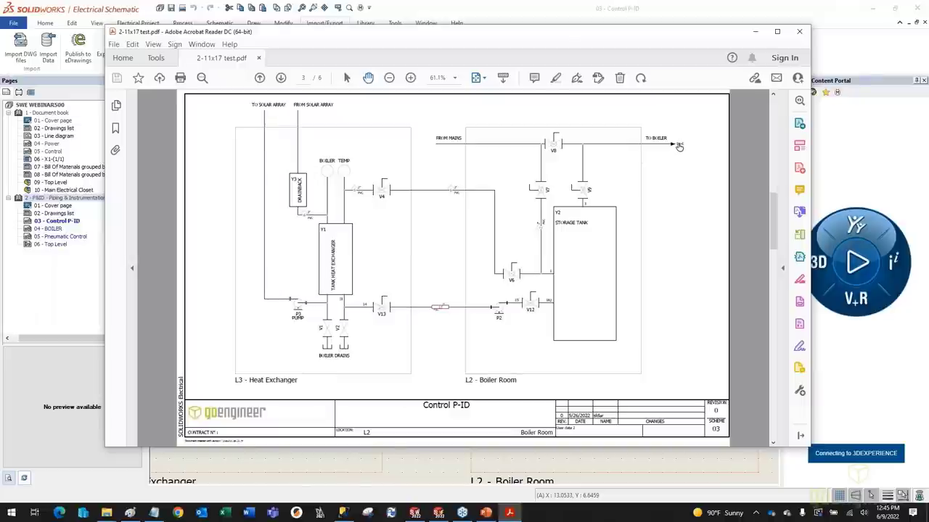
click(680, 147)
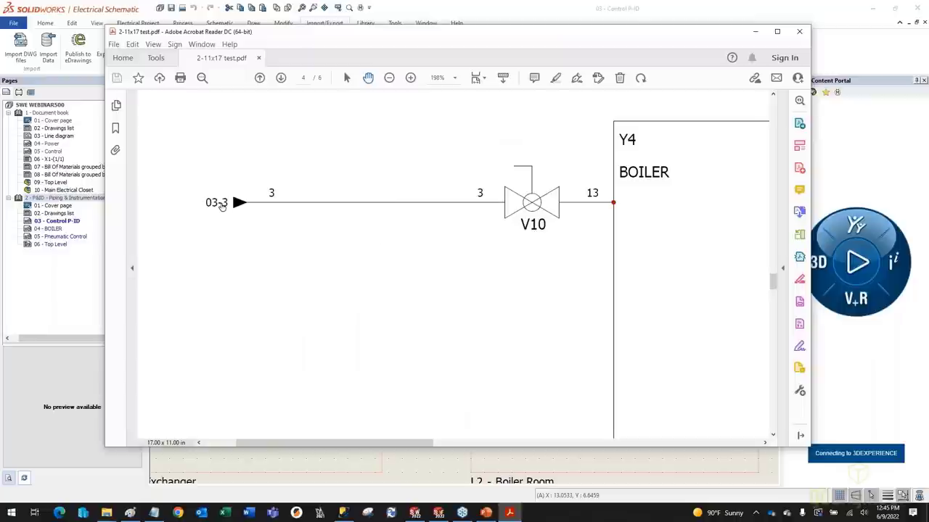
- Scroll down to the page-6 pipe drawing and shift the PDF window up and left
ctrl+scroll(410, 209, up, 2)
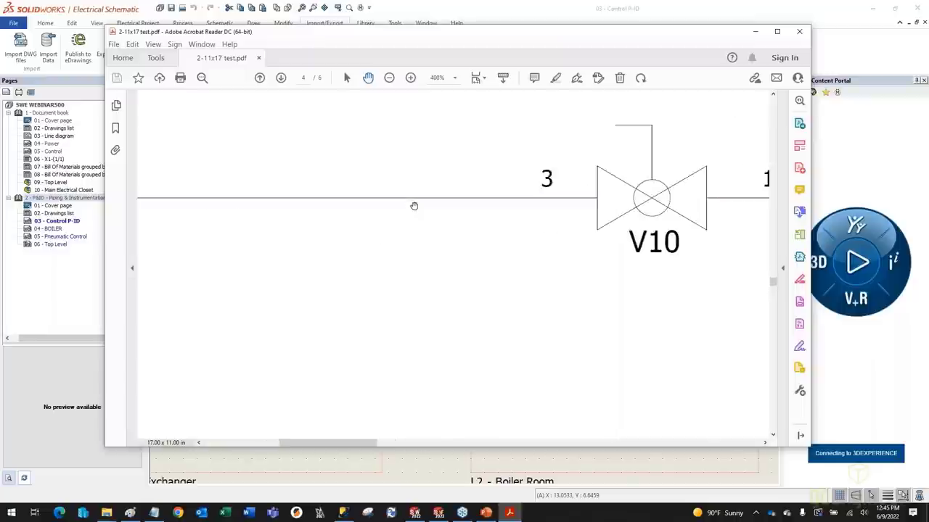
ctrl+scroll(411, 209, down, 8)
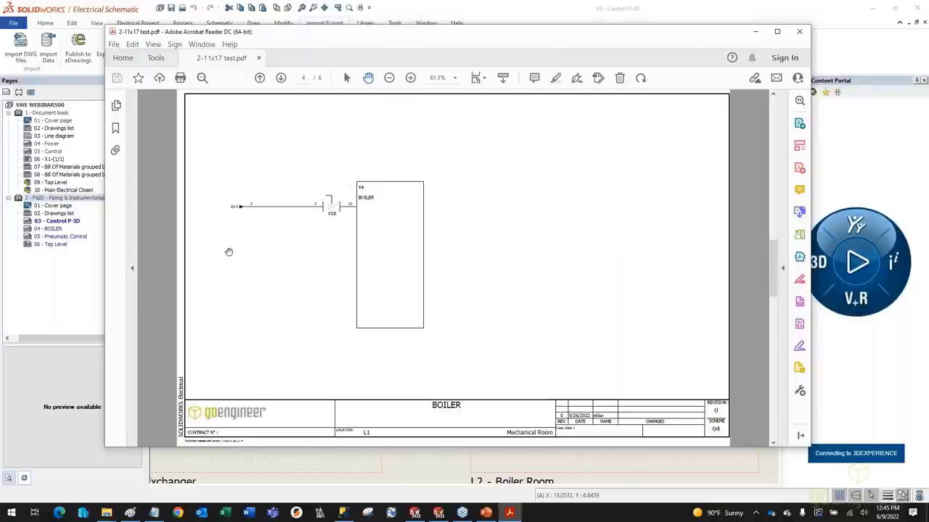
scroll(317, 174, down, 2)
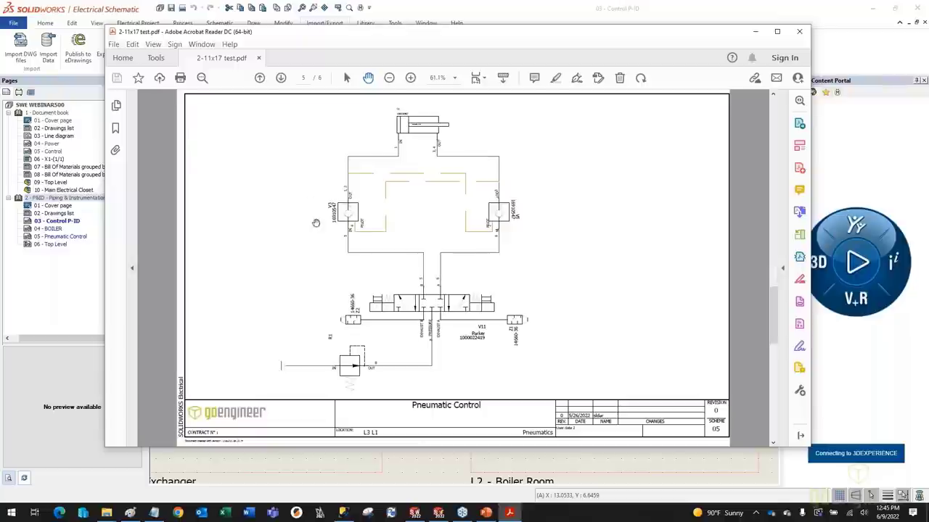
scroll(298, 270, down, 3)
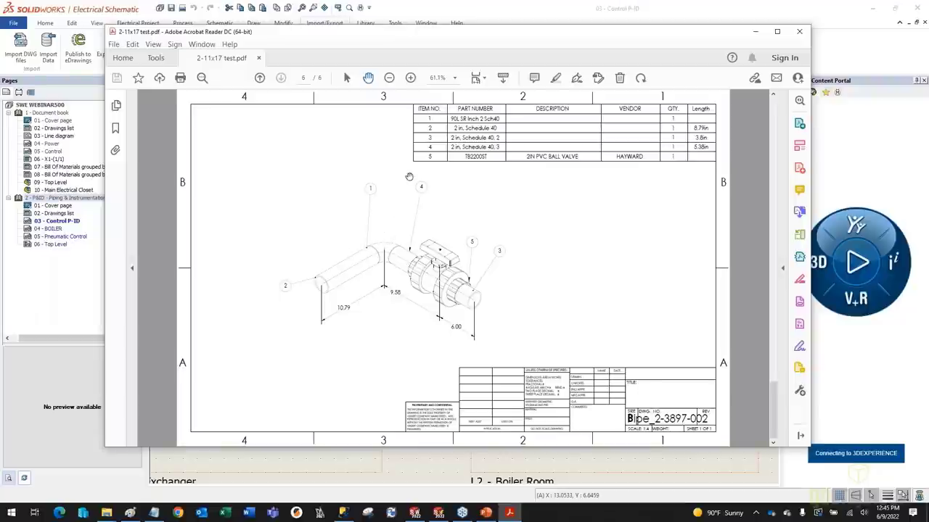
drag(479, 36, 462, 25)
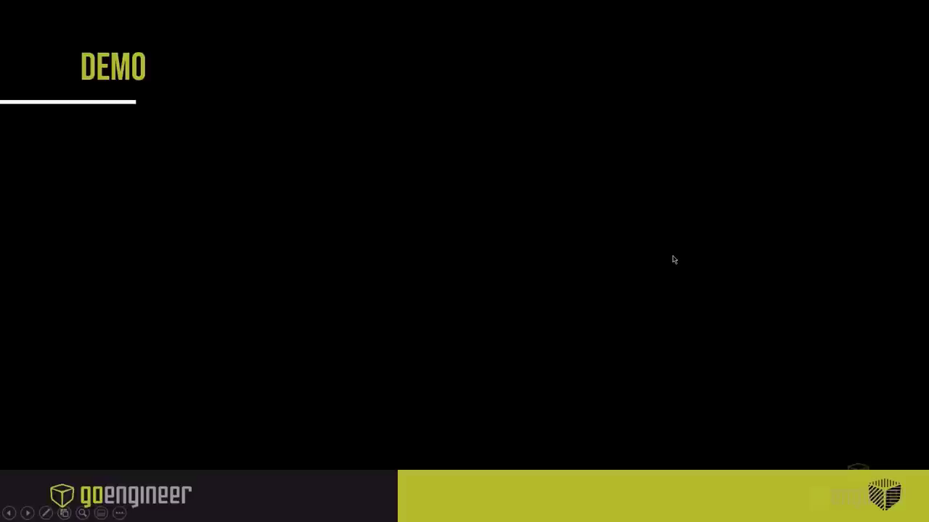
- Advance the slideshow through Training and Resources to the GoEngineer Offices map
click(629, 256)
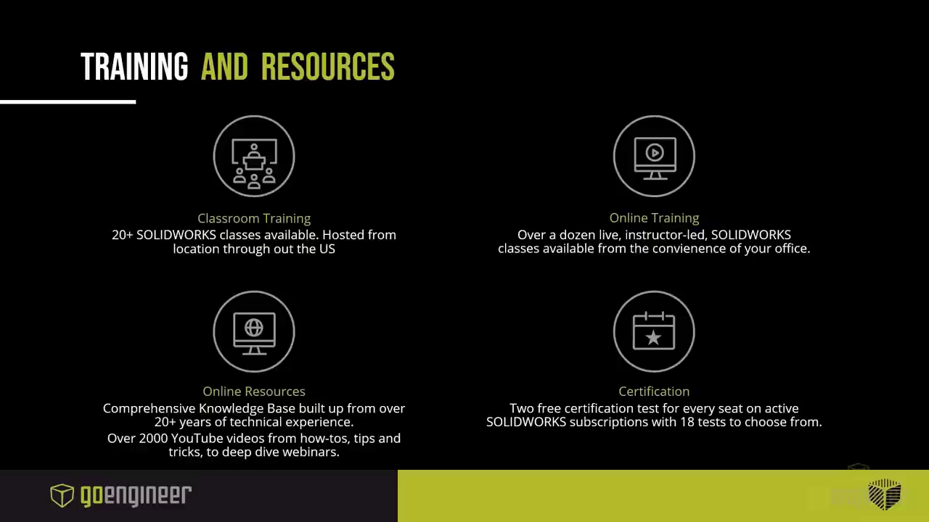
click(451, 216)
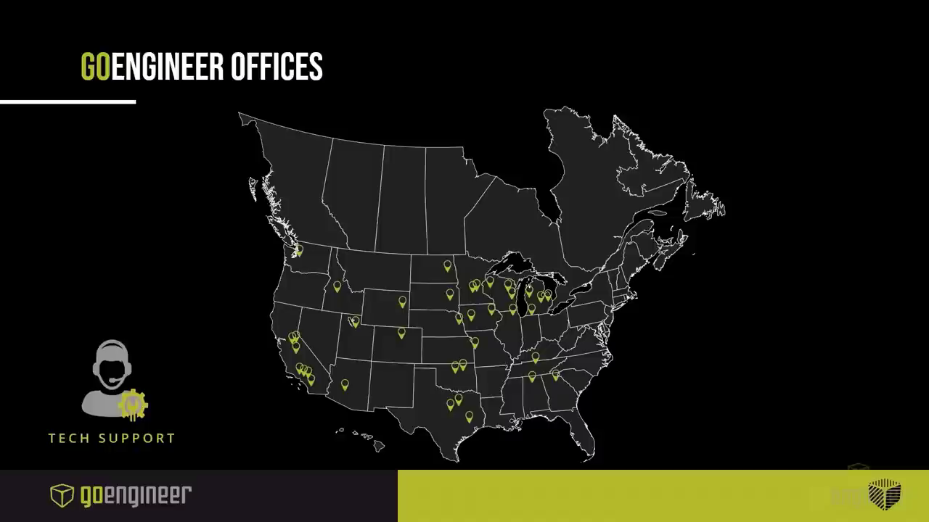
- Advance the slideshow past Other Services to the Sign-Up / Subscribe slide with newsletter, training and YouTube links
click(126, 253)
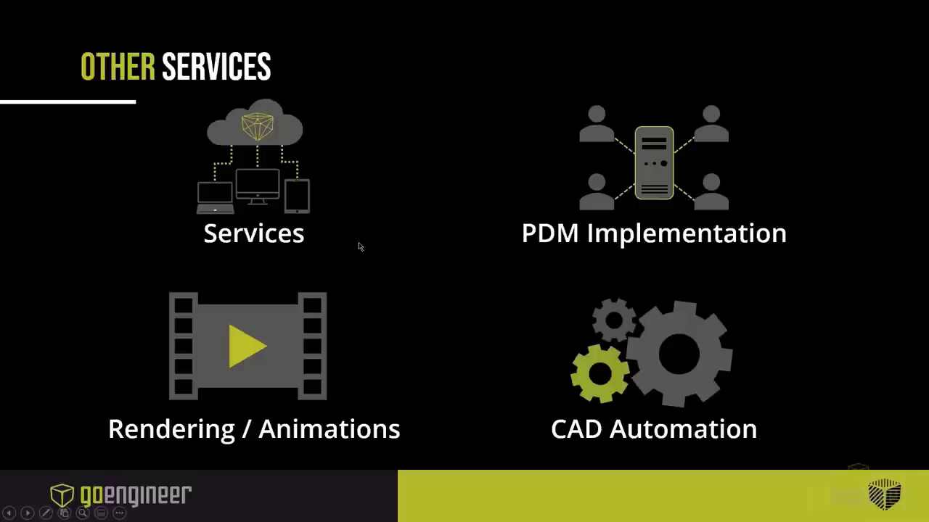
click(410, 259)
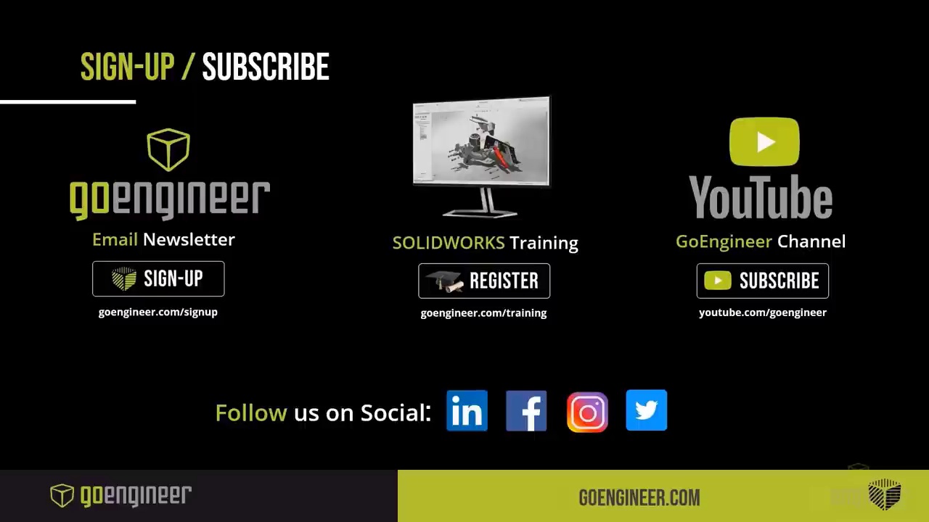
- Advance the slideshow past the Webinar Series slide to the closing Q&A slide
click(340, 250)
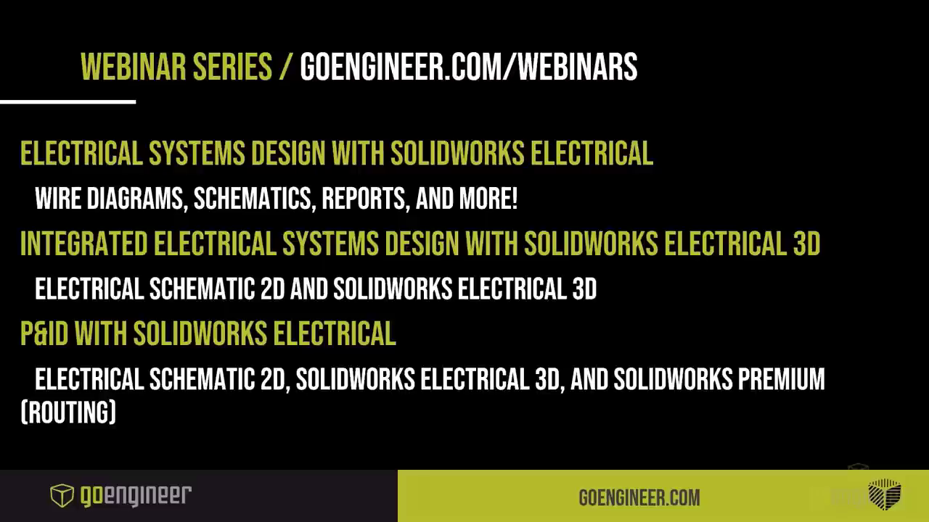
click(263, 164)
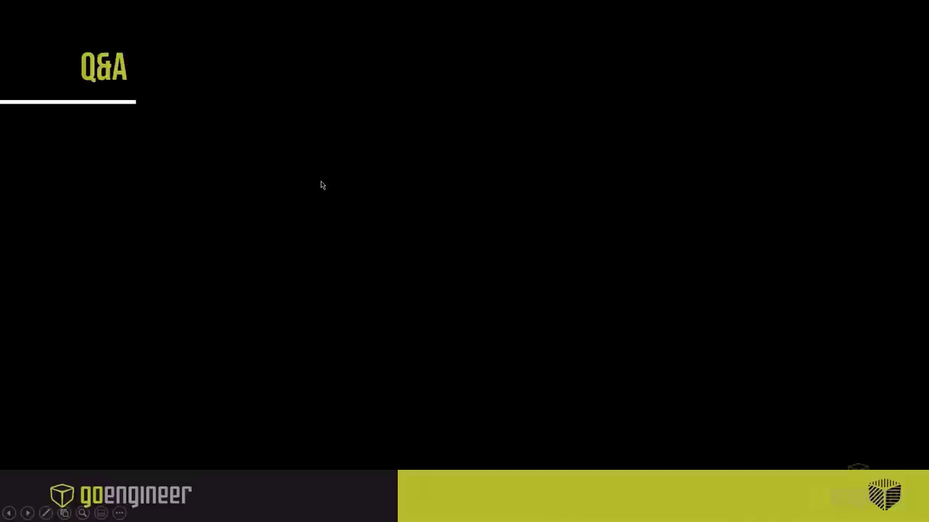